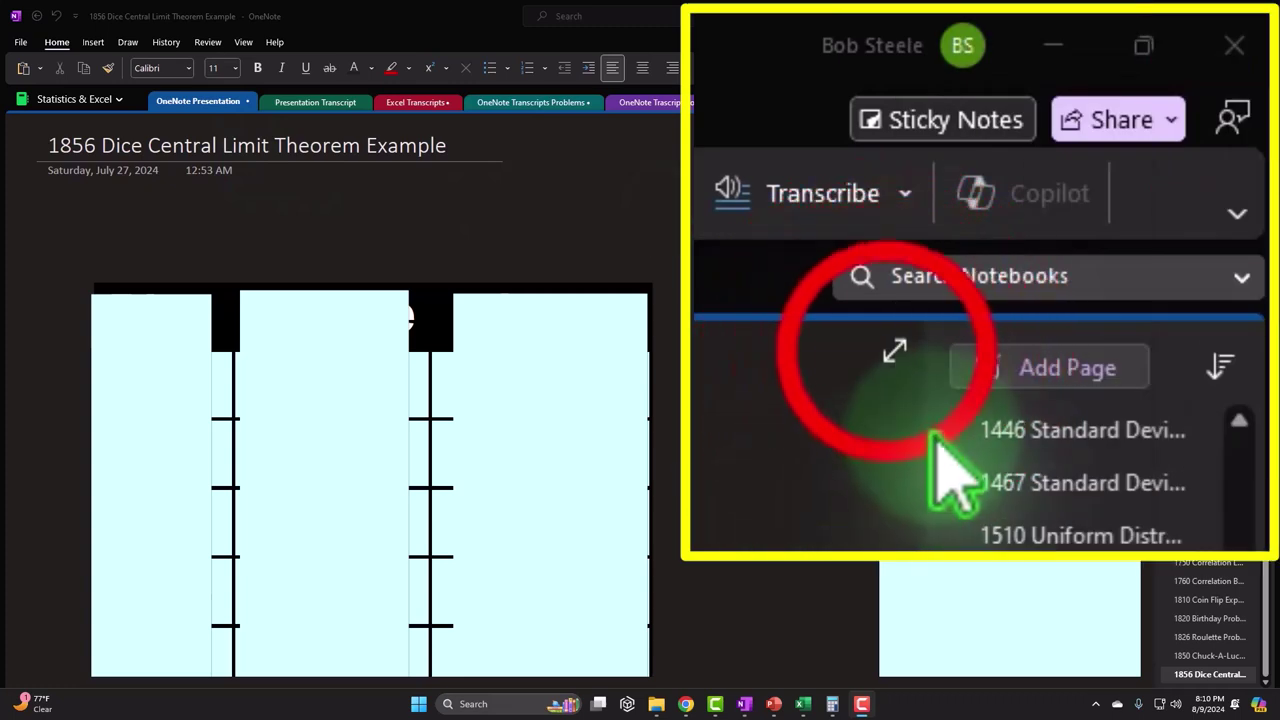
- Switch the dice page to Full Page View so the ribbon and page list are hidden
click(892, 355)
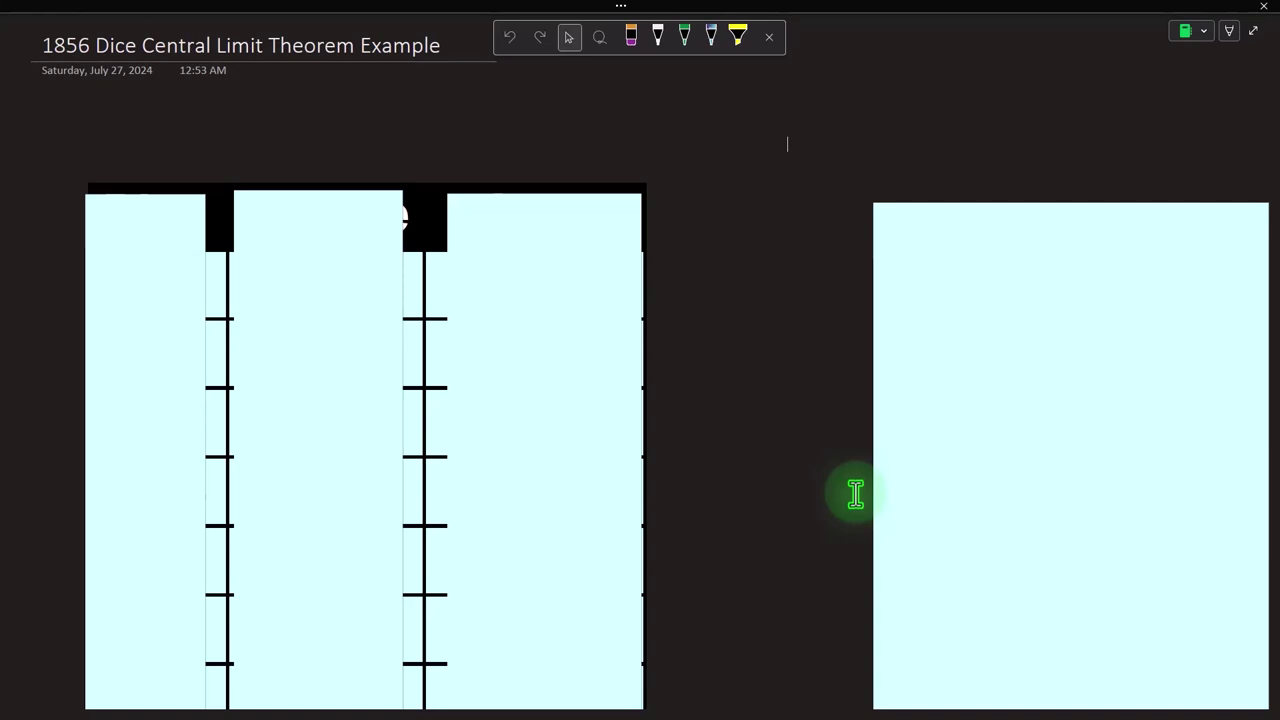
- Delete the cyan cover over the Dice column of the single-die table
click(154, 343)
click(155, 345)
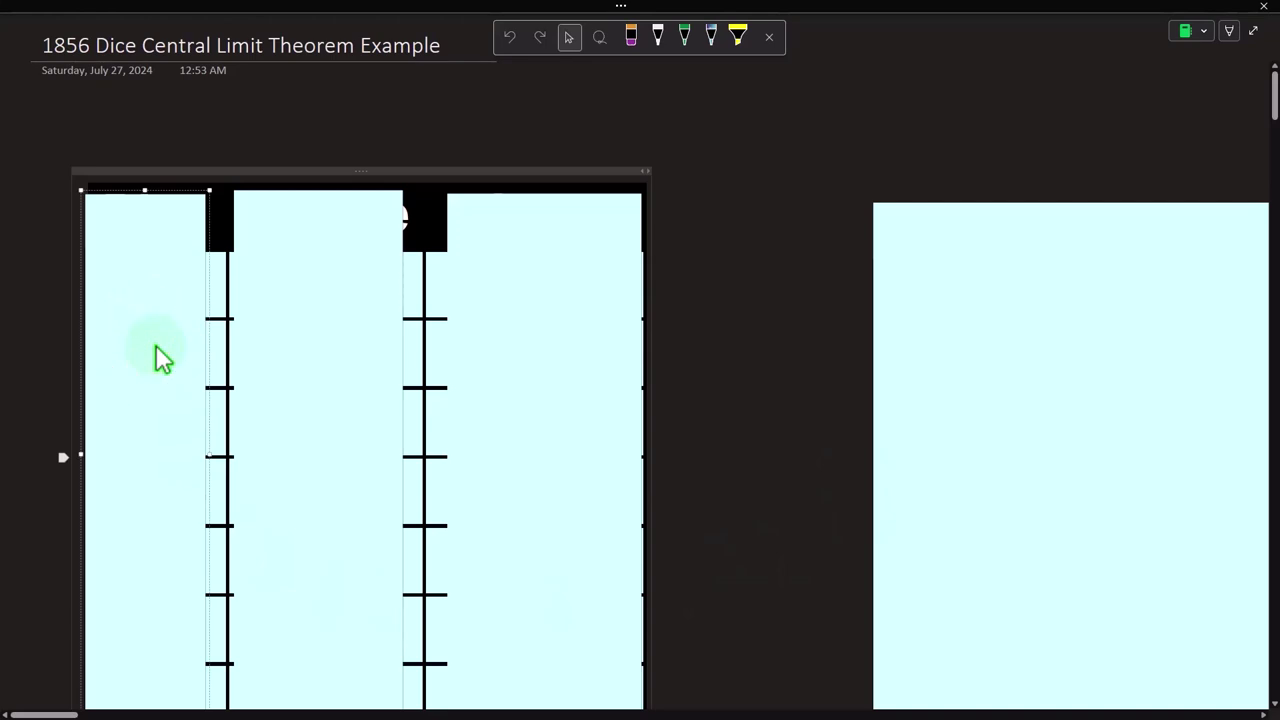
key(Delete)
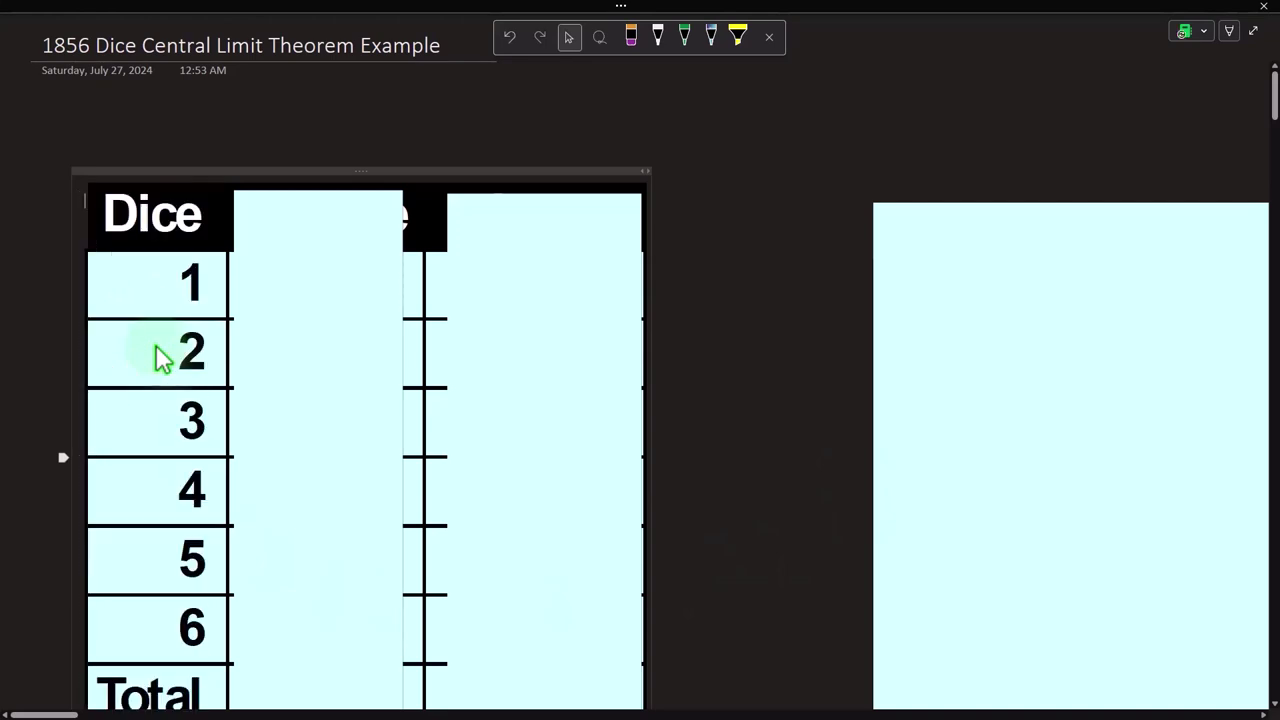
scroll(43, 329, down, 4)
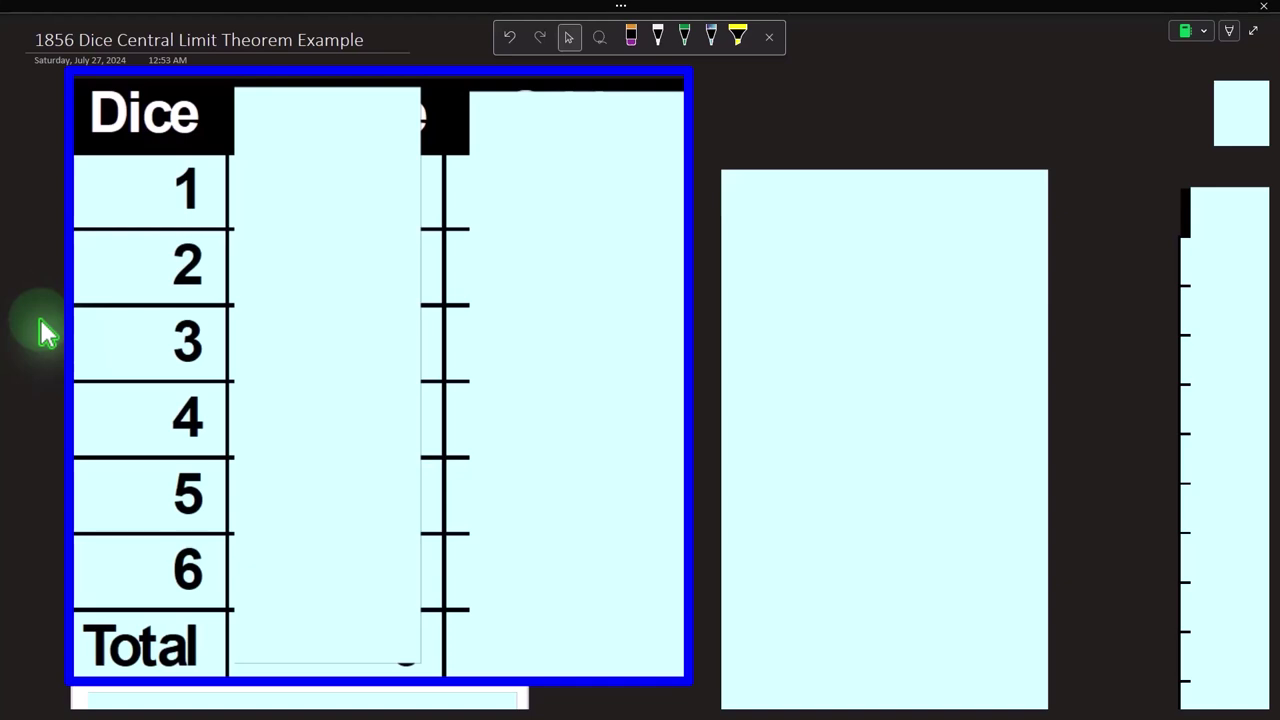
- Uncover the Chance and Odds columns, showing 16.67% per face and a 100.00% total
click(319, 240)
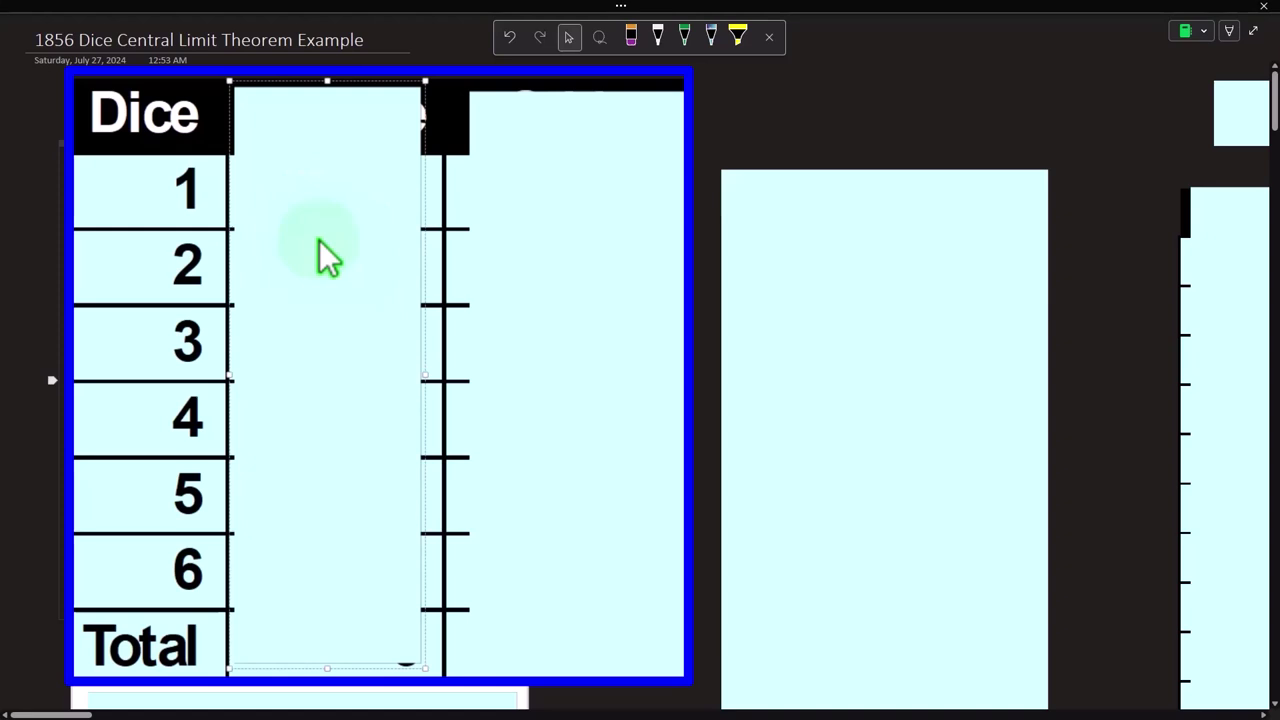
key(Delete)
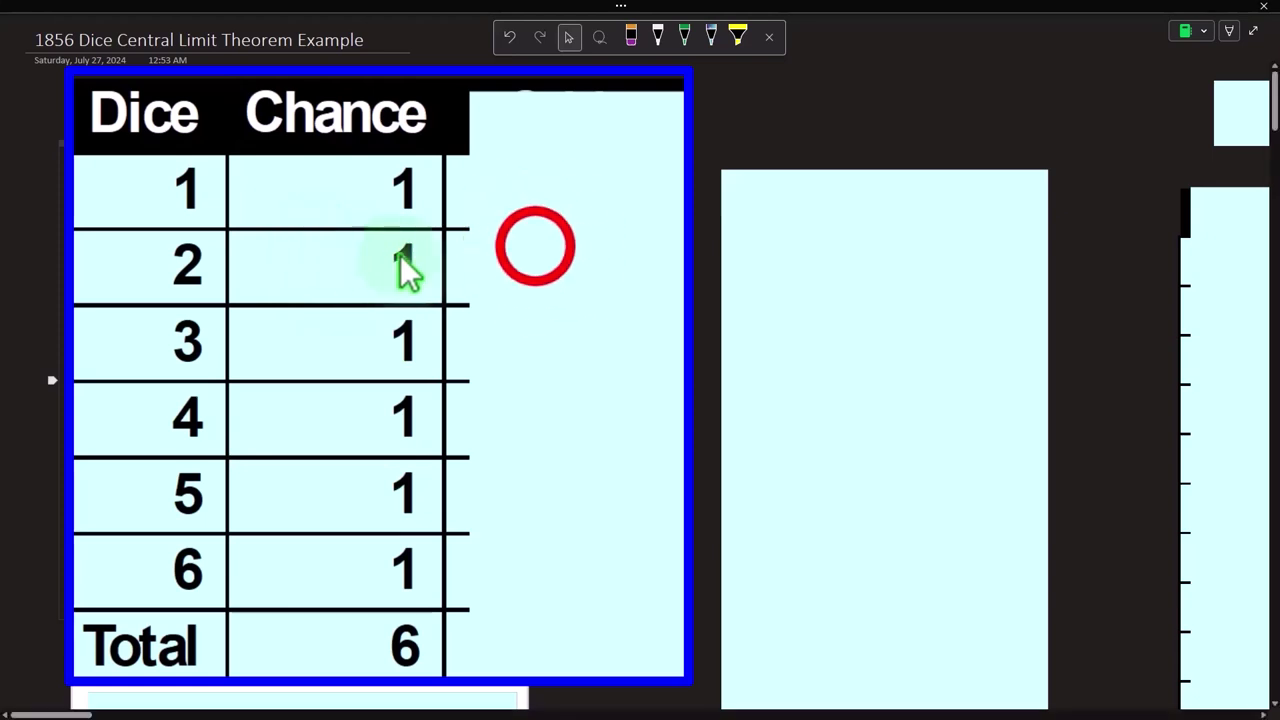
click(536, 247)
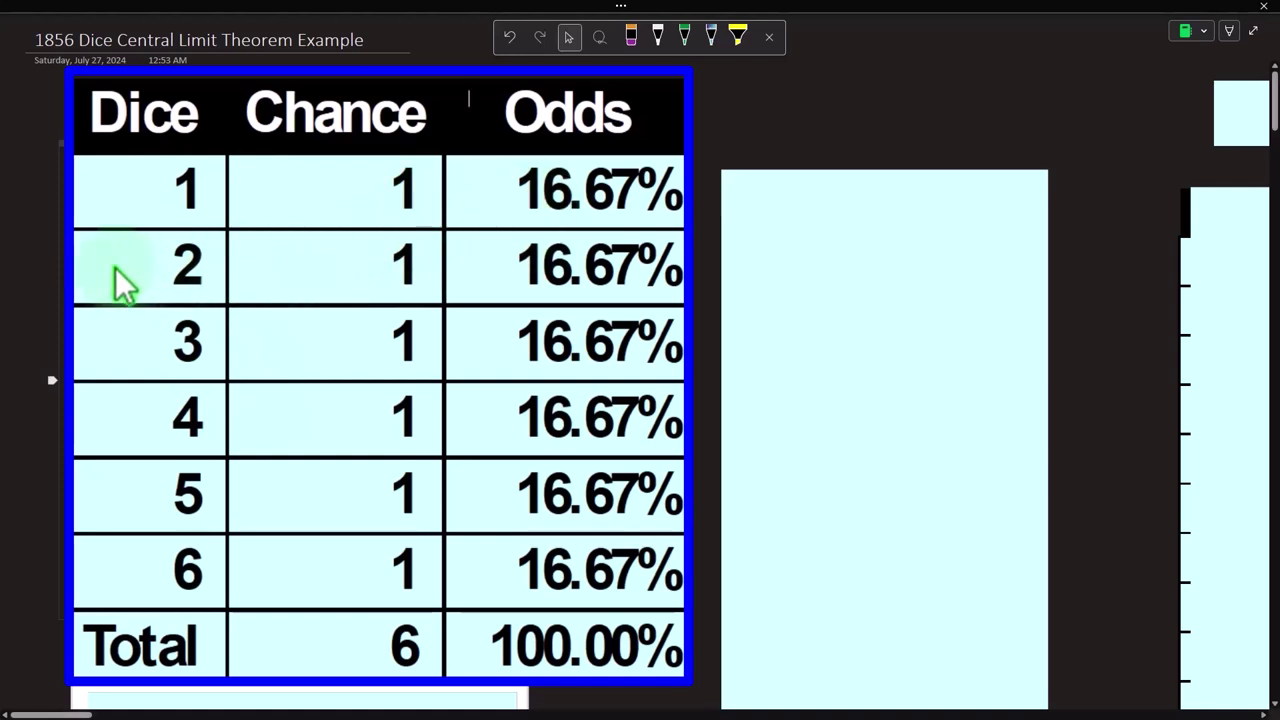
key(ctrl+z)
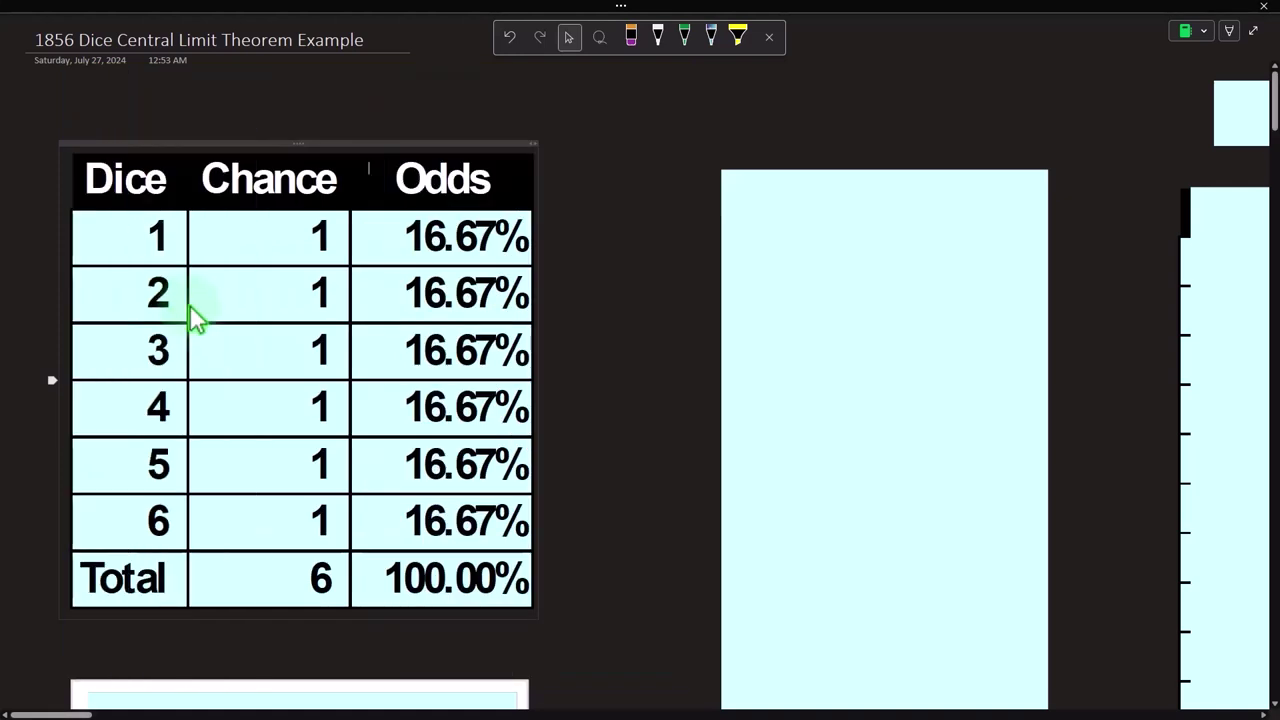
- Uncover the 1 Dice chart beneath the single-die table, showing six equal bars for faces 1–6
scroll(240, 418, down, 2)
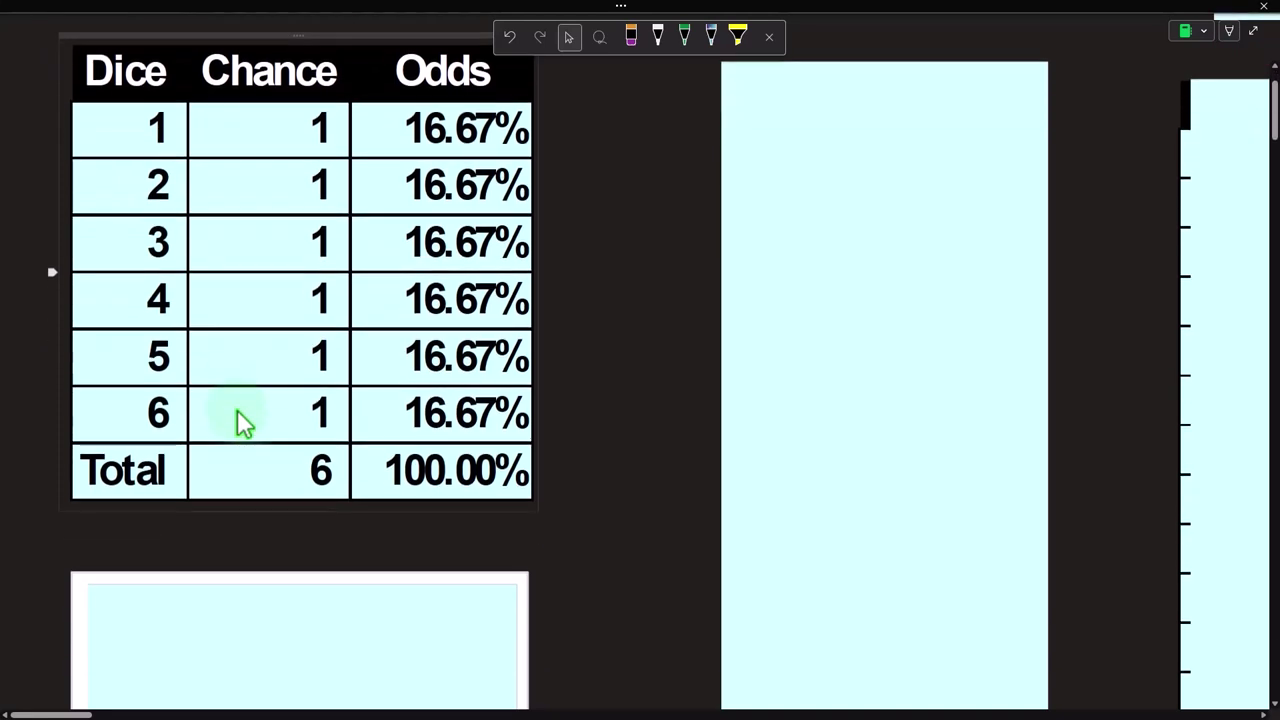
scroll(240, 420, down, 2)
click(248, 618)
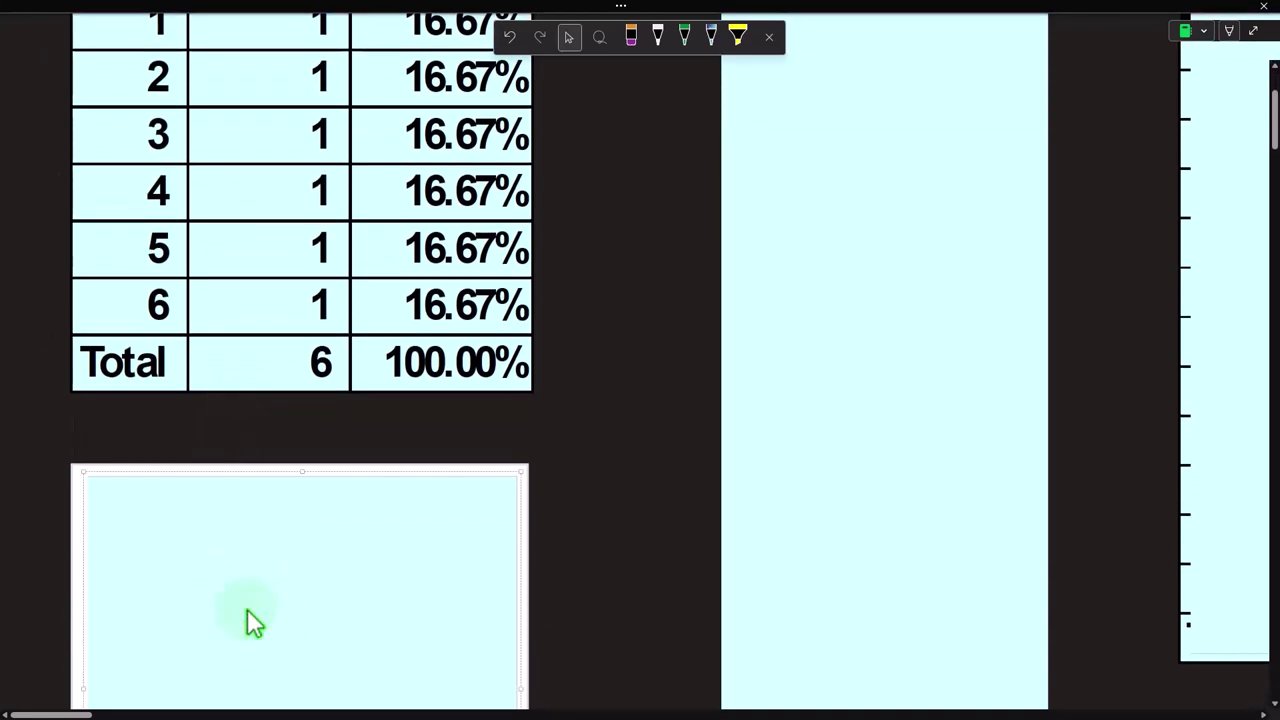
scroll(250, 620, down, 2)
scroll(250, 620, down, 2)
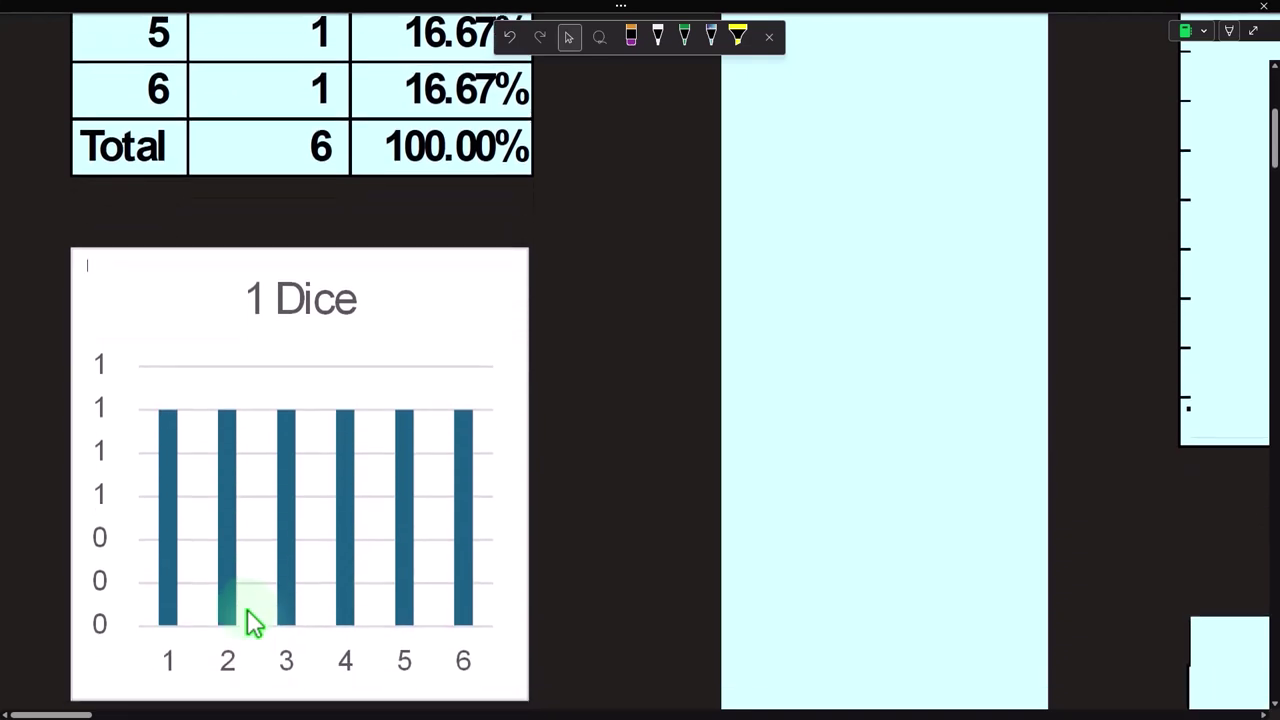
click(181, 468)
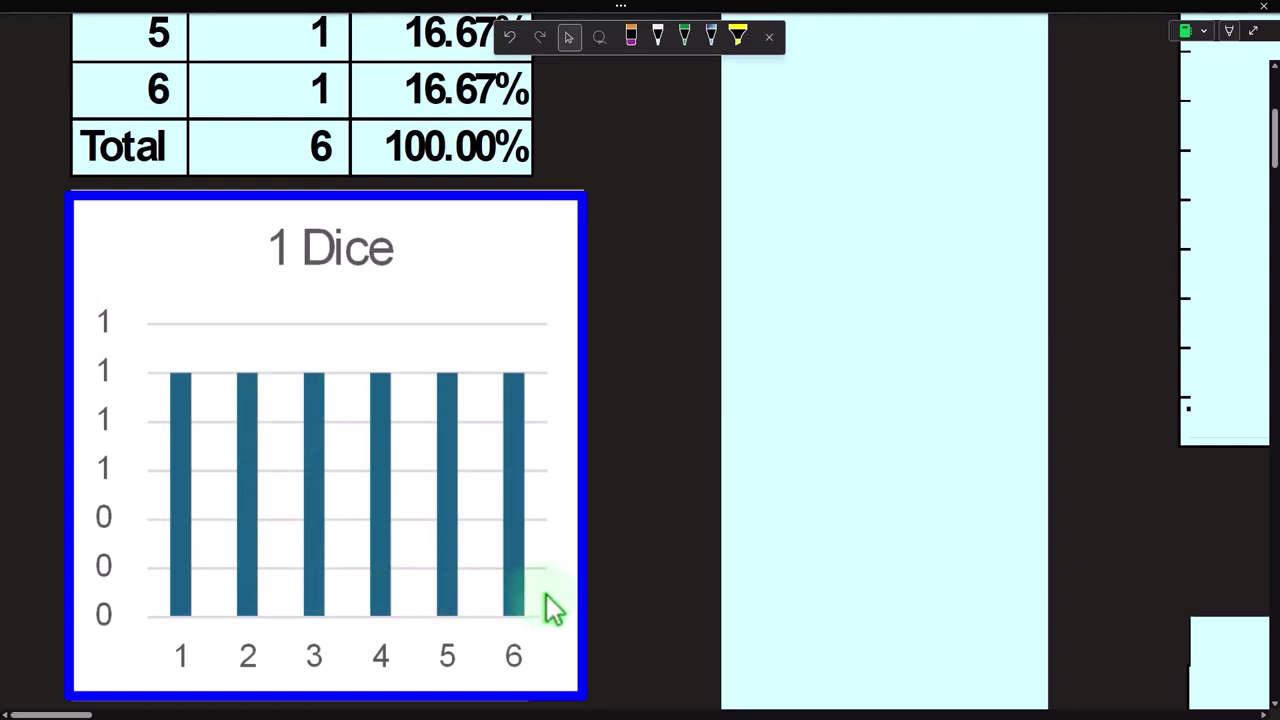
scroll(492, 605, up, 3)
scroll(492, 605, up, 3)
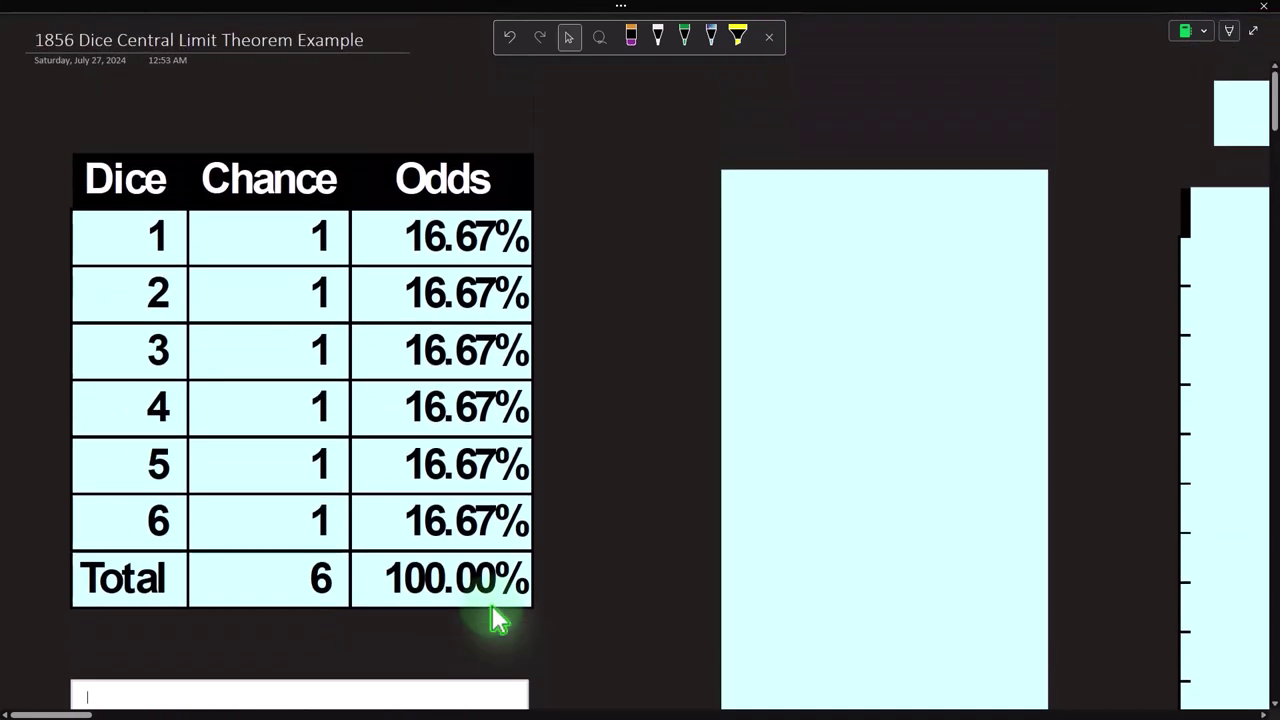
- Uncover the two-dice Red, Black and Sum table listing every combination
click(761, 380)
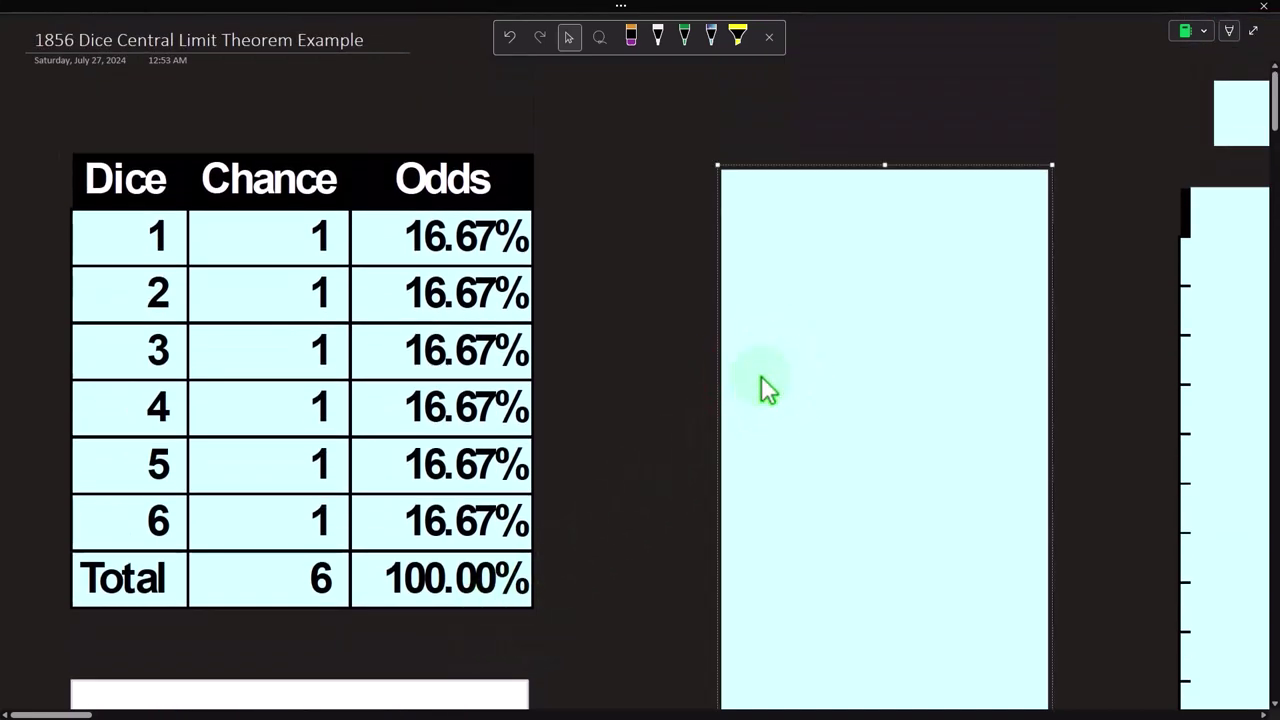
click(567, 645)
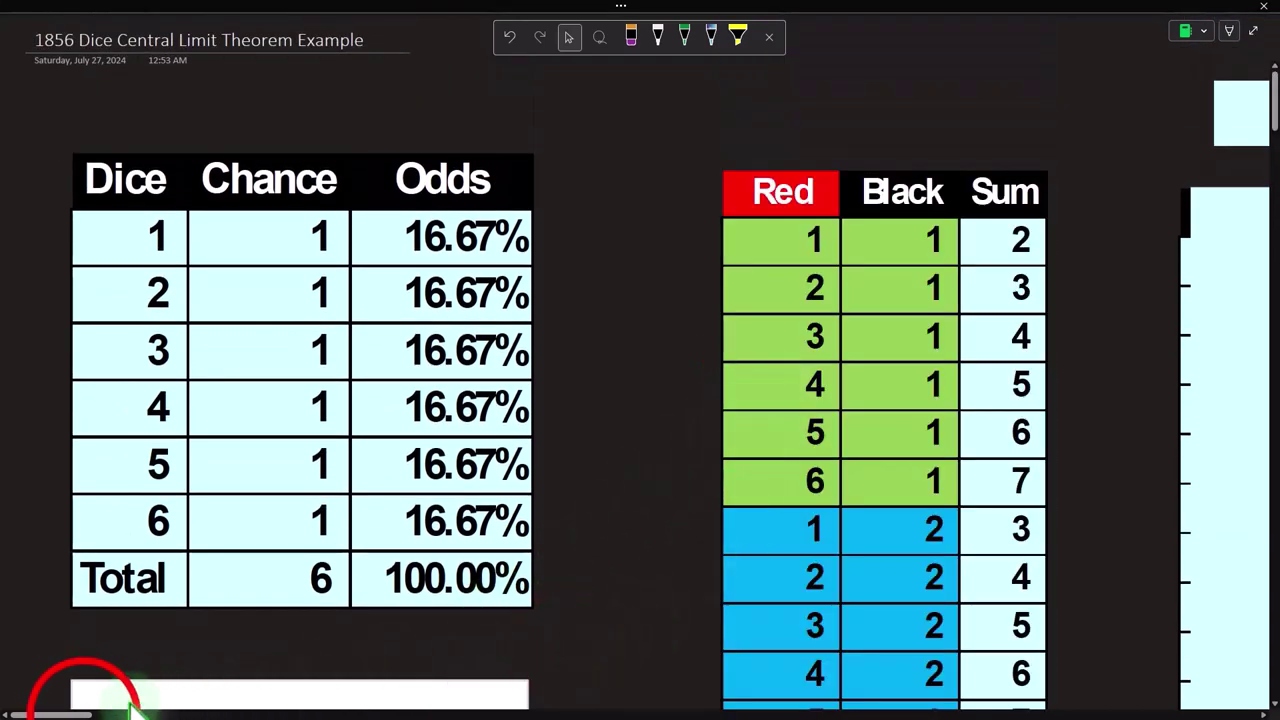
drag(86, 713, 131, 713)
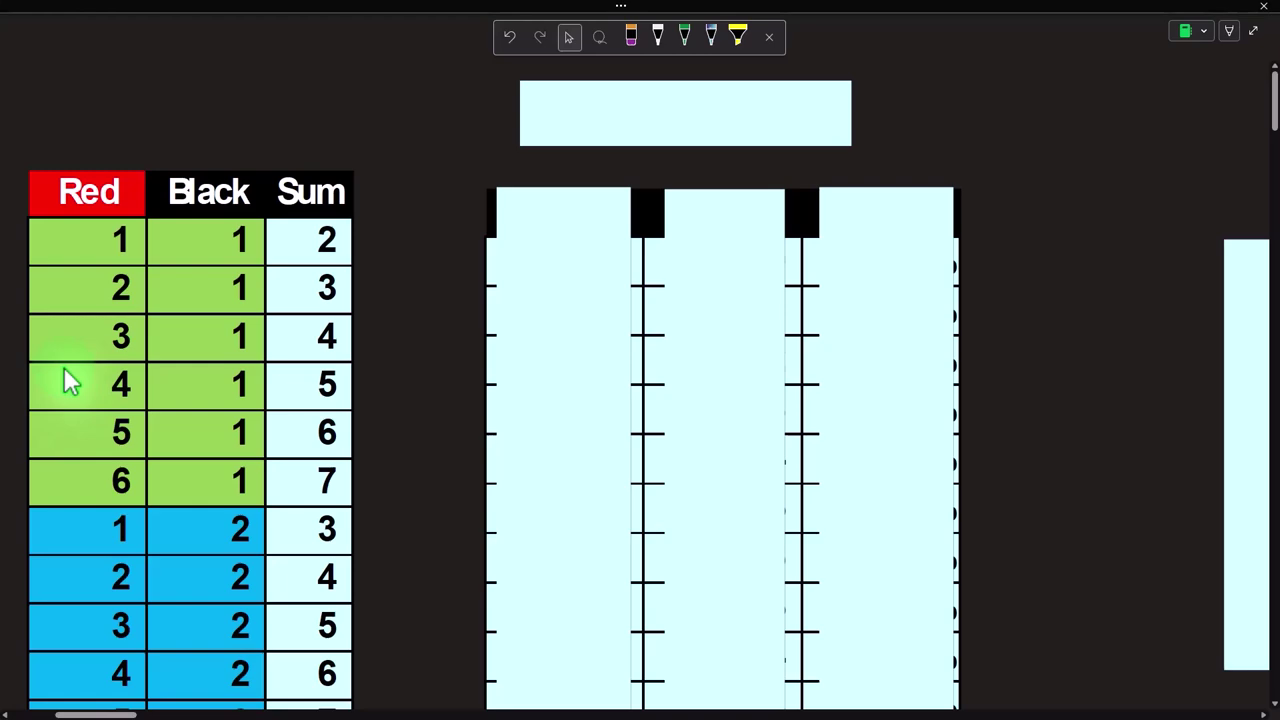
- Open Calculator and position it beside the two-dice table
click(403, 232)
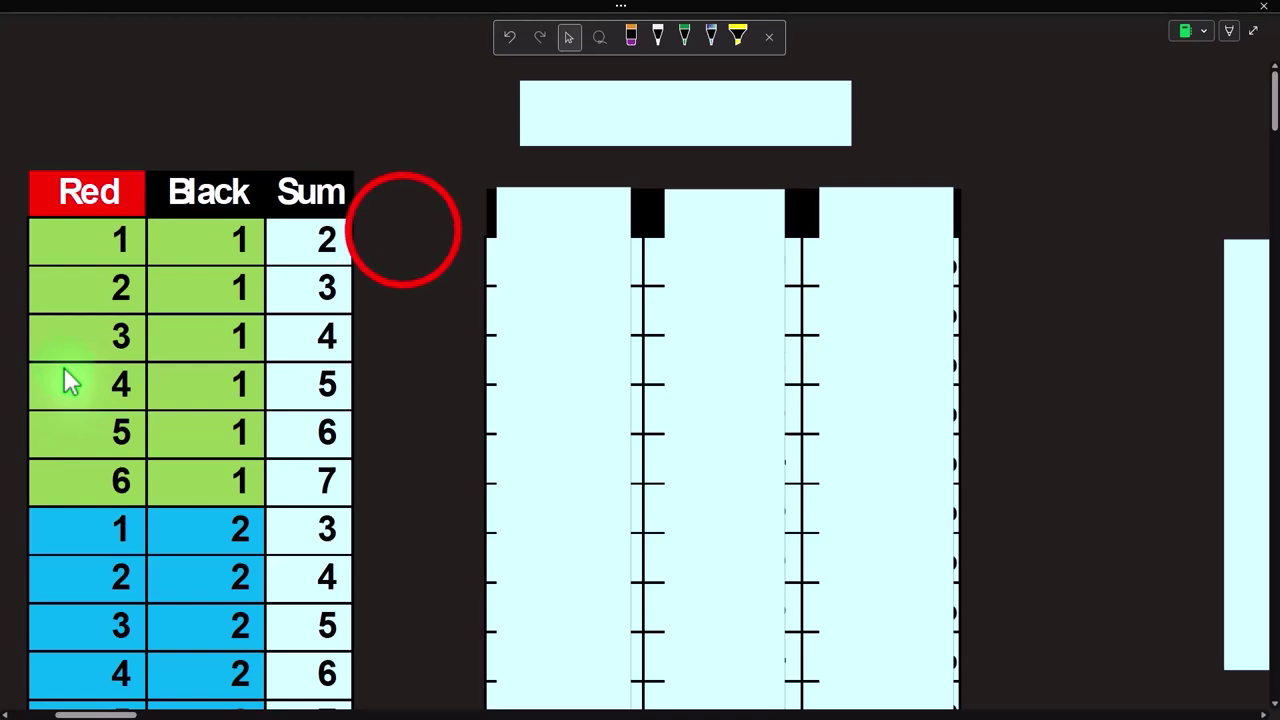
ctrl+scroll(403, 232, down, 2)
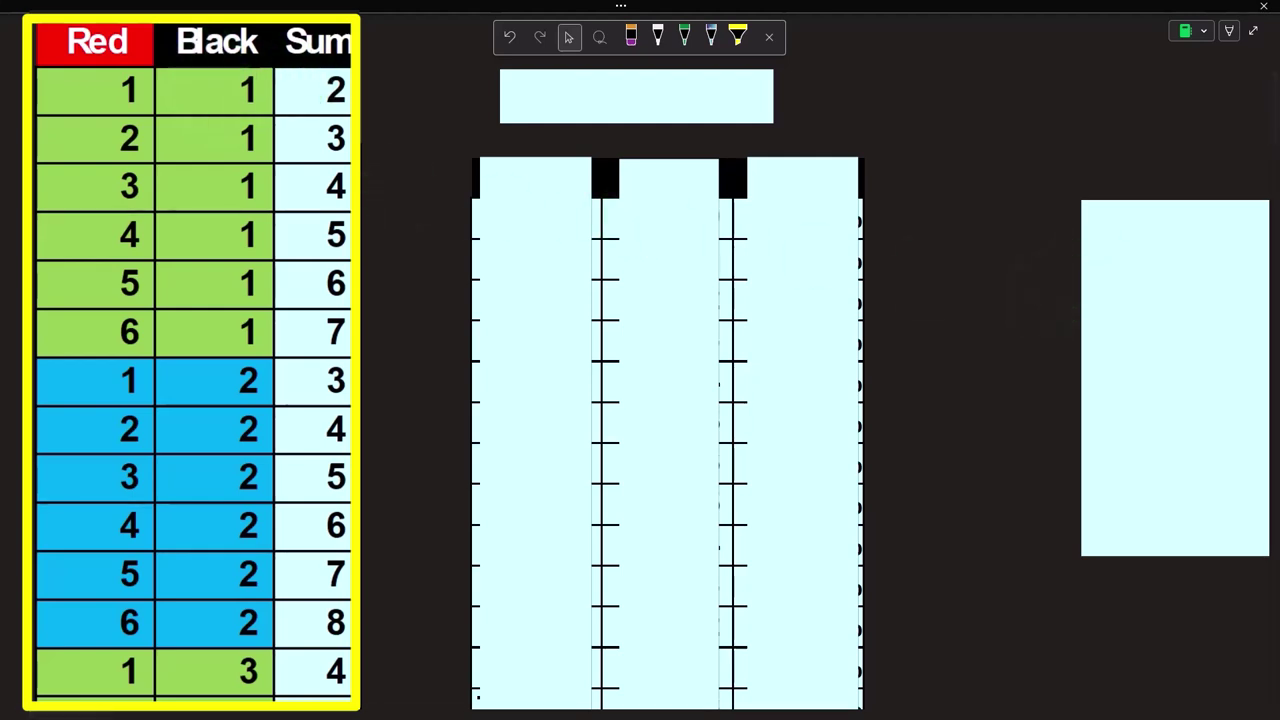
mouse_move(743, 406)
mouse_down()
mouse_move(560, 450)
mouse_move(557, 310)
mouse_up()
- Compute 6 × 6 = 36 in Calculator, then drag the window off to the bottom-right
click(509, 362)
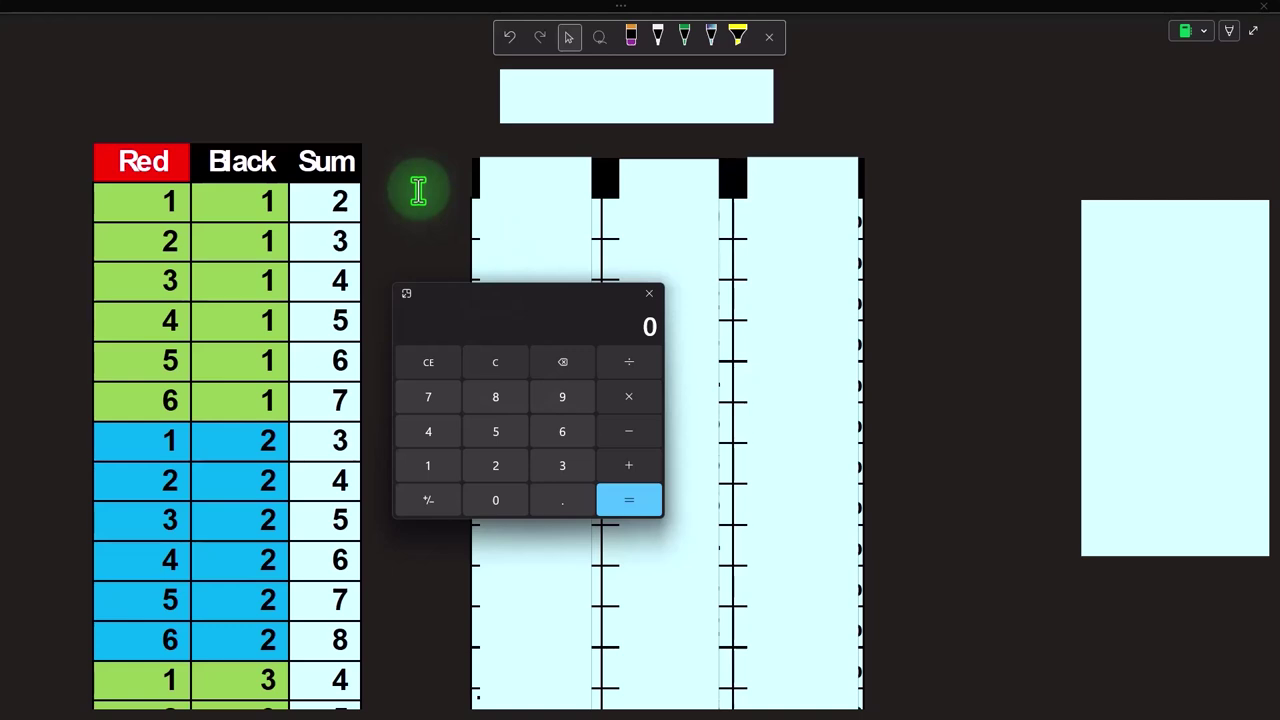
text(66)
key(Return)
click(520, 300)
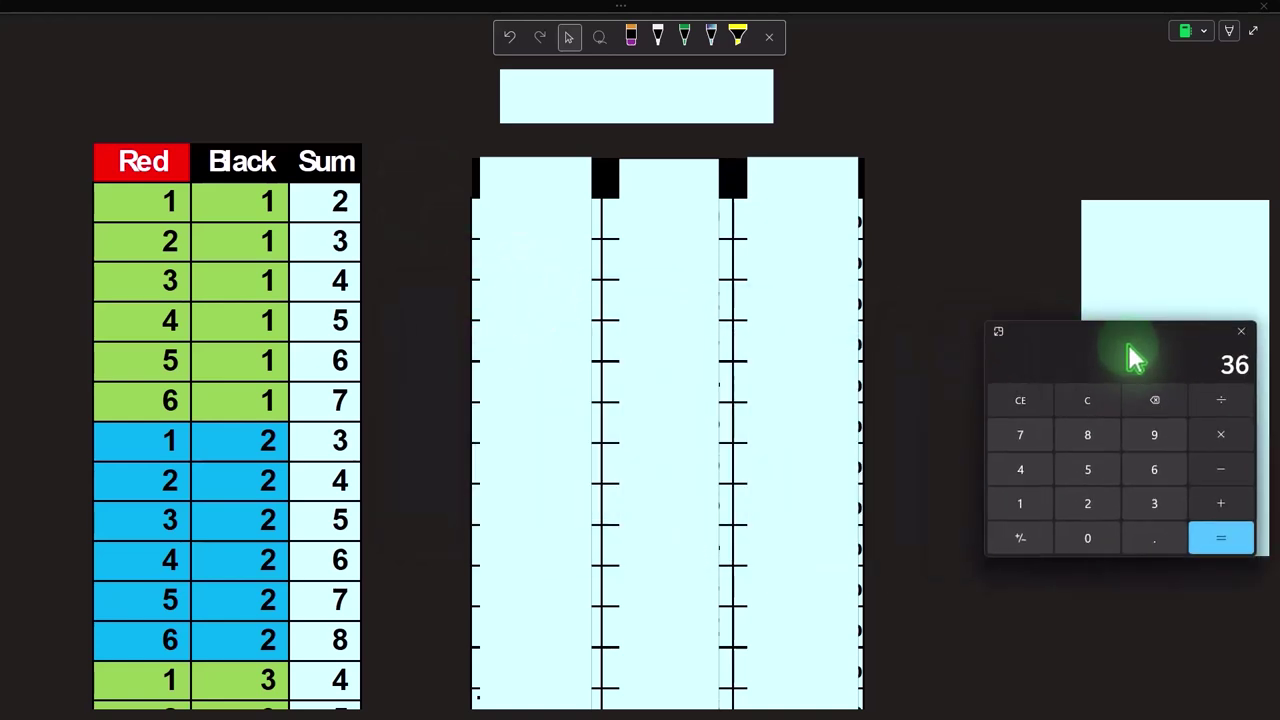
drag(525, 315, 1275, 560)
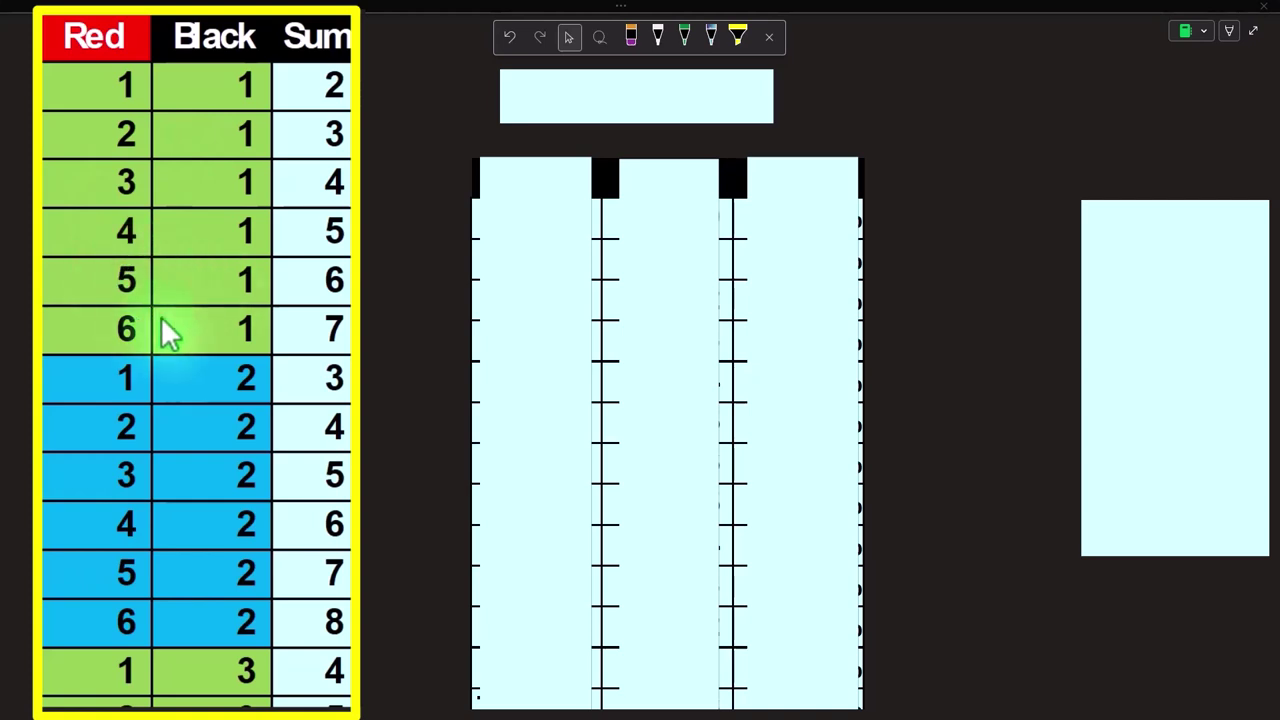
- Scroll to the two-dice table's bottom, where sums reach 12 and the Count row reads 36
scroll(165, 333, down, 2)
scroll(155, 325, down, 1)
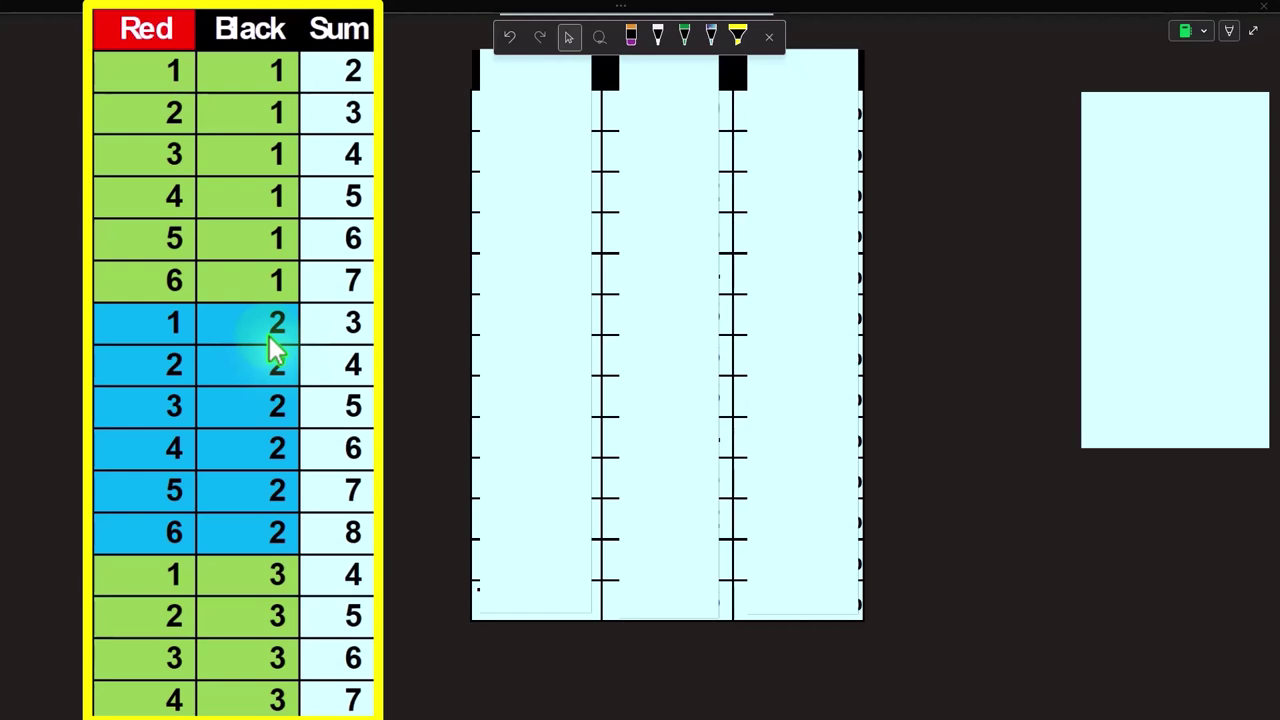
scroll(269, 337, down, 5)
scroll(276, 347, down, 2)
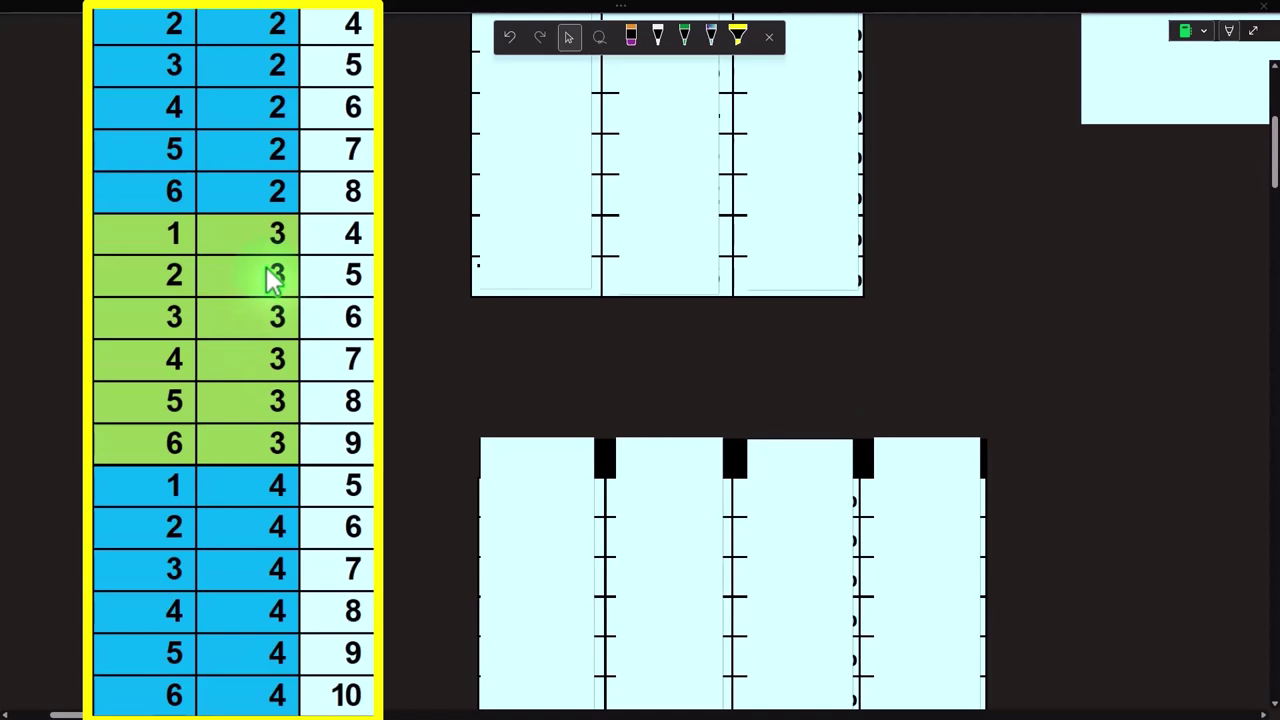
scroll(265, 278, down, 2)
scroll(183, 246, down, 1)
scroll(230, 215, down, 4)
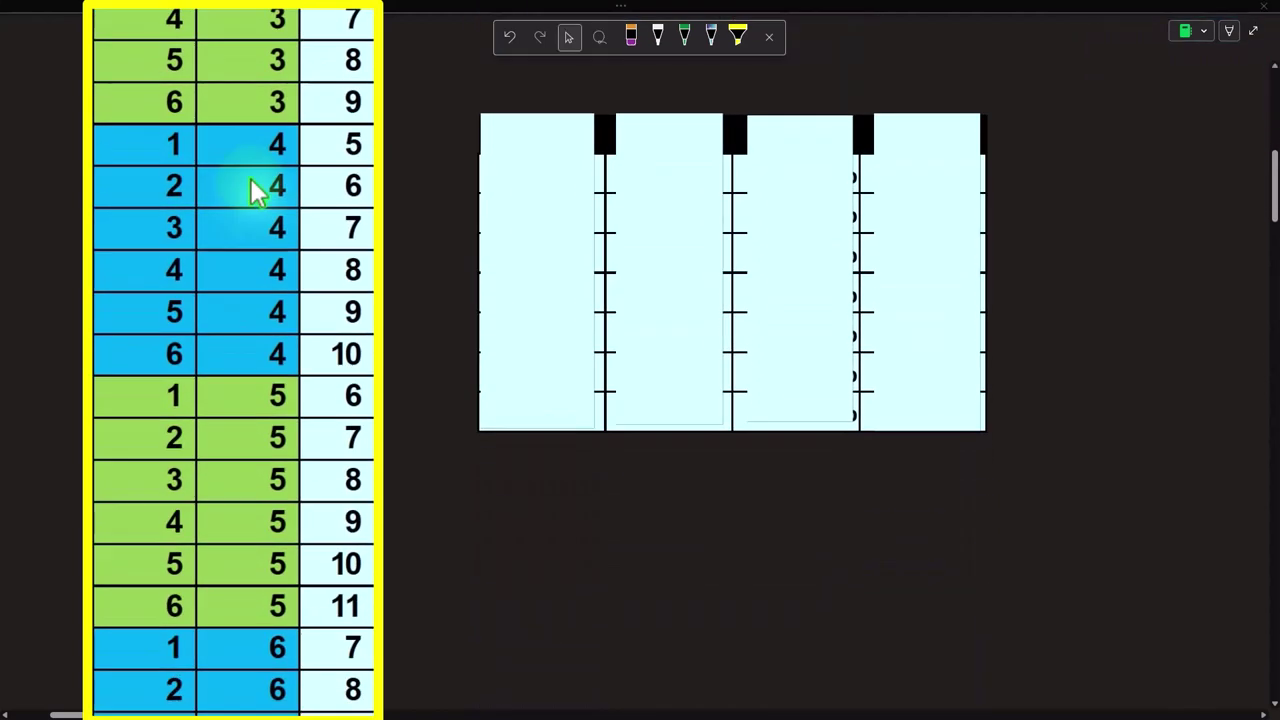
scroll(250, 250, down, 6)
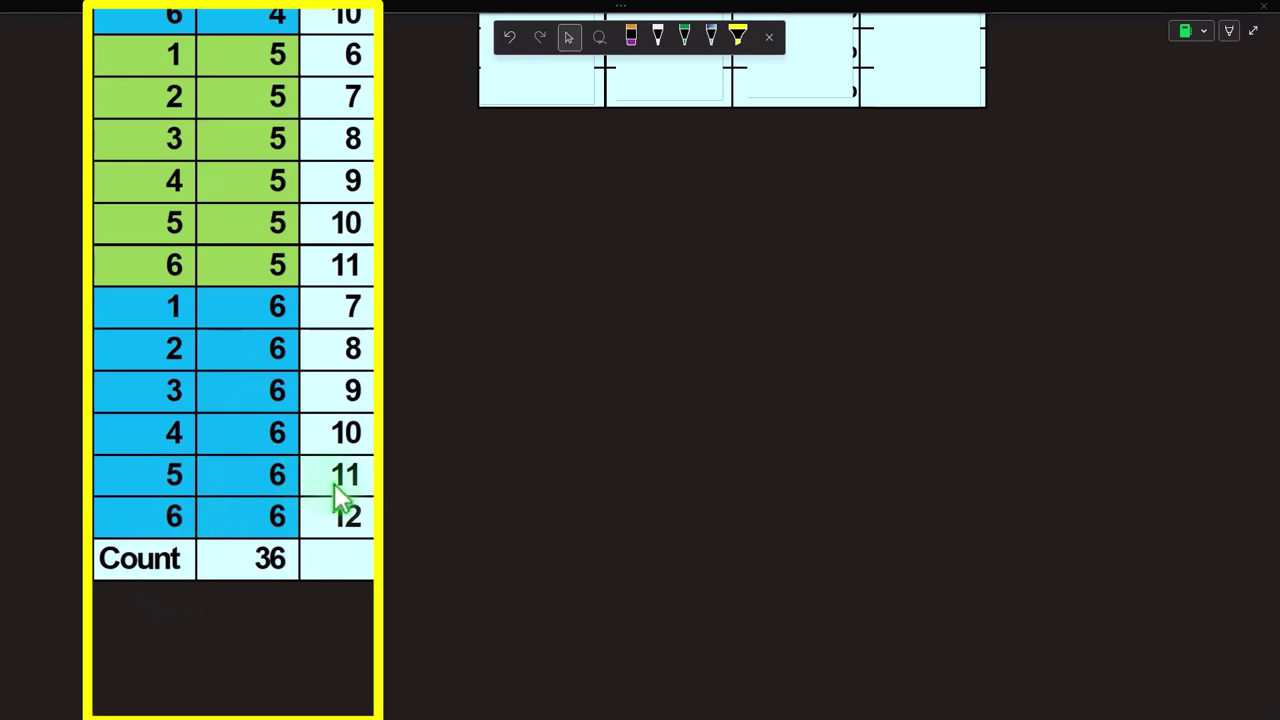
scroll(371, 497, up, 2)
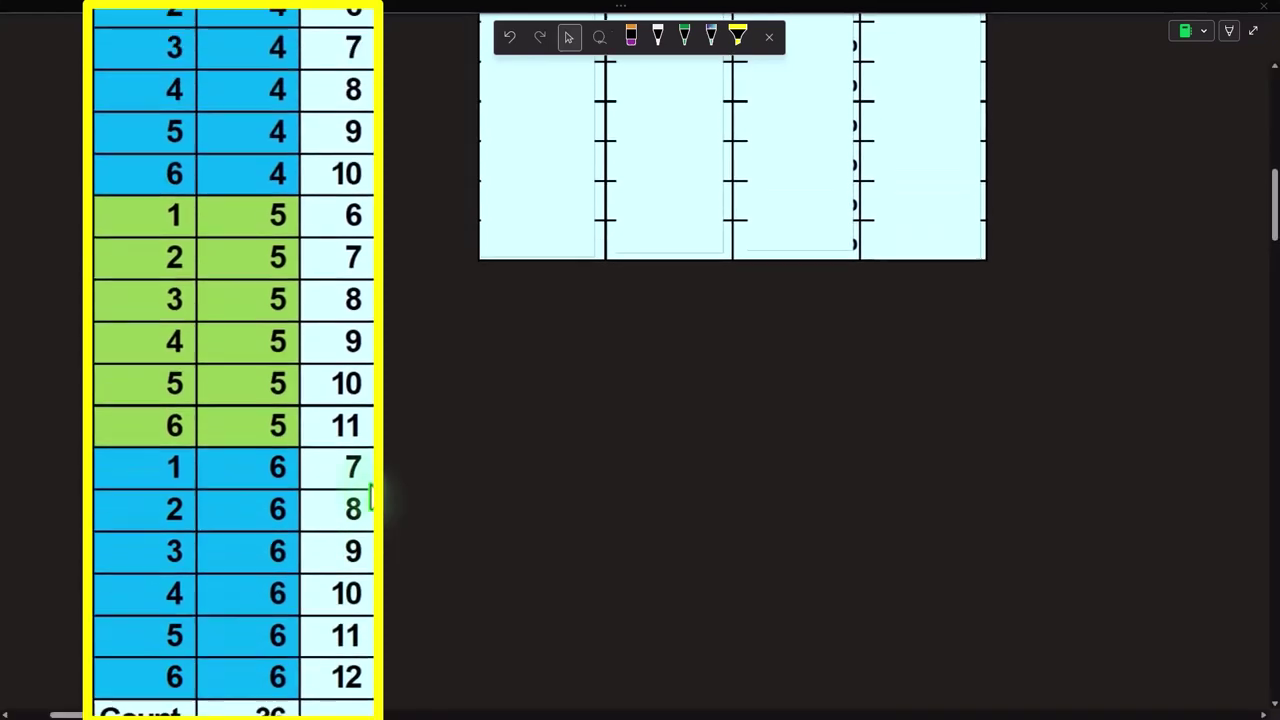
scroll(370, 495, up, 3)
scroll(371, 497, up, 2)
scroll(371, 497, up, 3)
scroll(371, 497, up, 3)
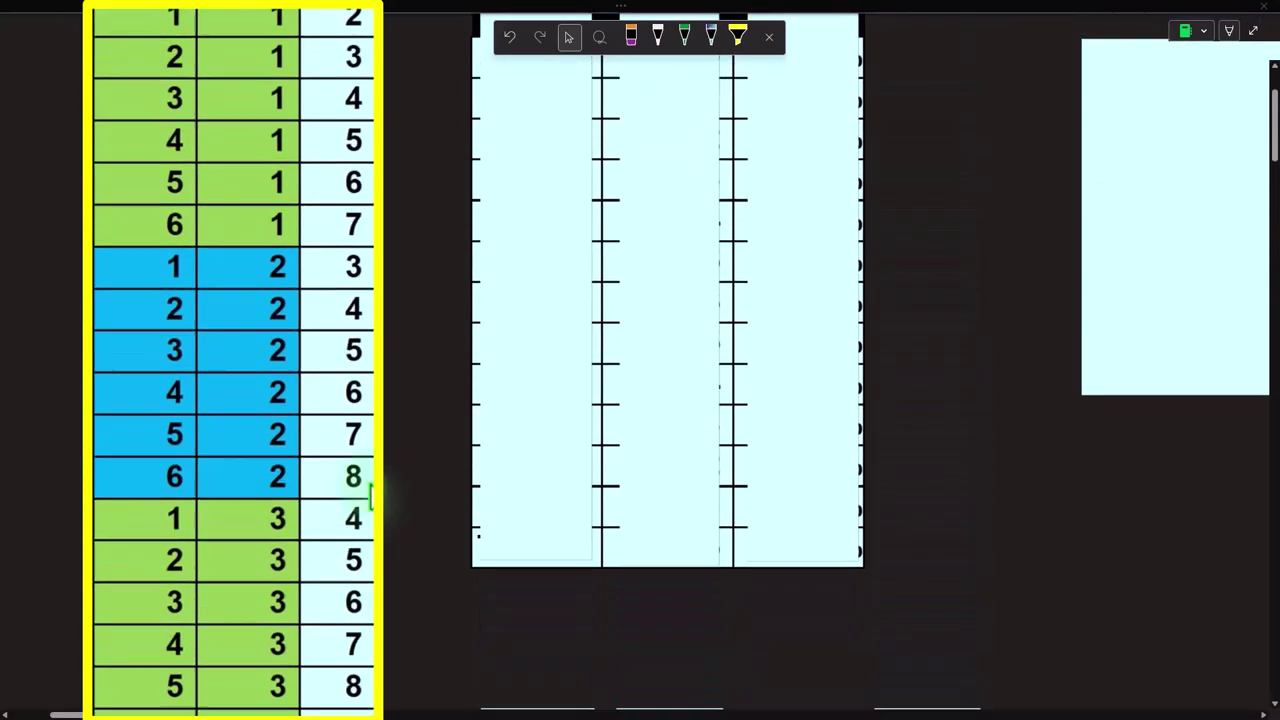
scroll(371, 497, up, 2)
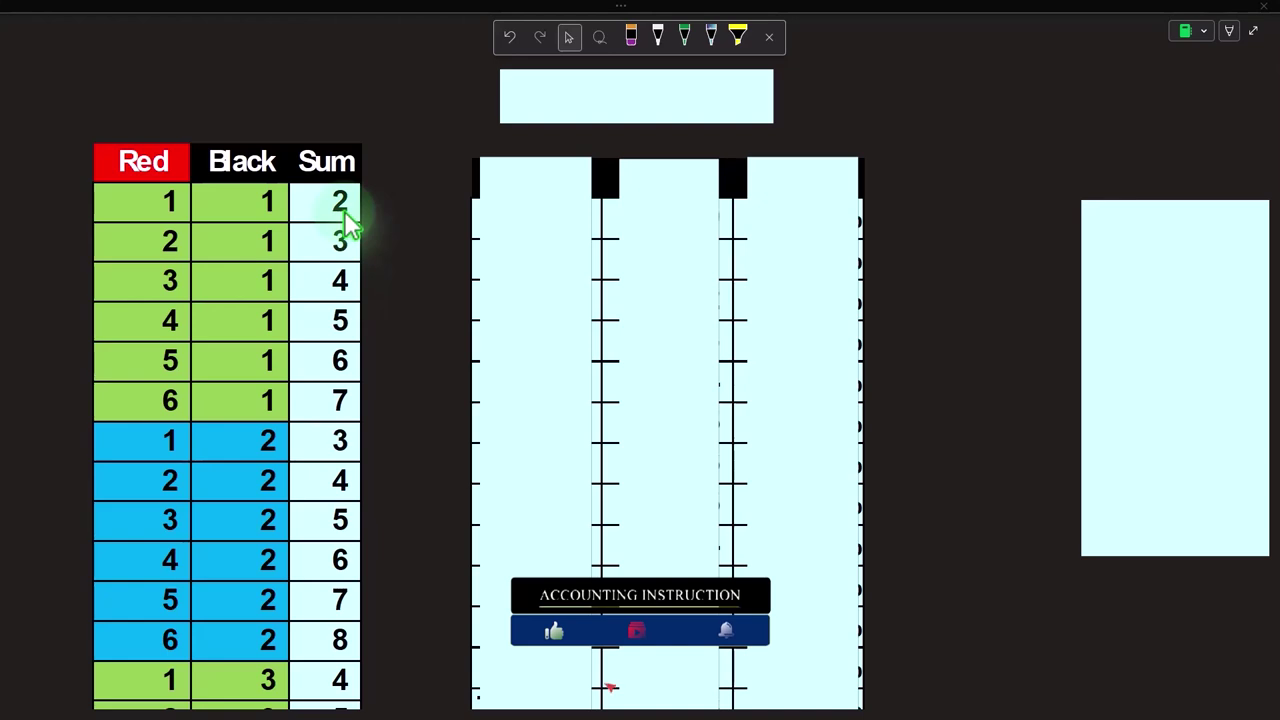
- Uncover the Totals table's Count column row by row: 0 rising to 6 at total 7, back to 1, totalling 36
drag(543, 200, 551, 49)
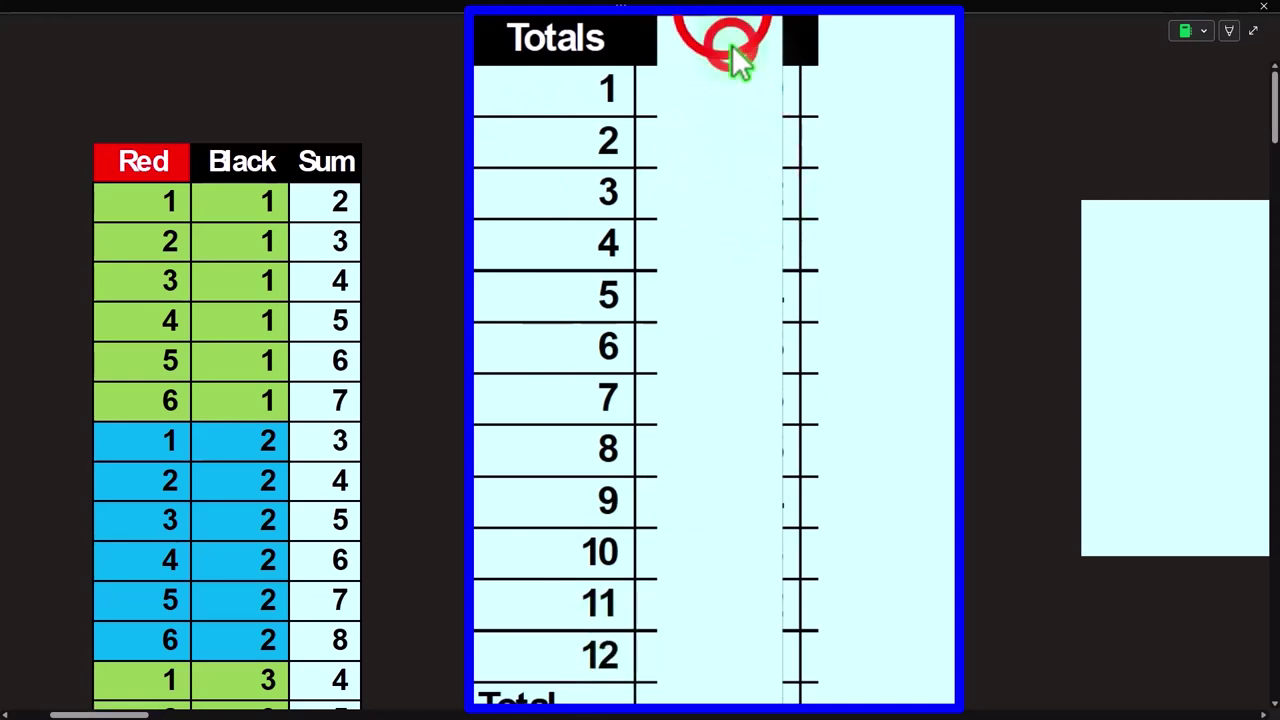
click(722, 103)
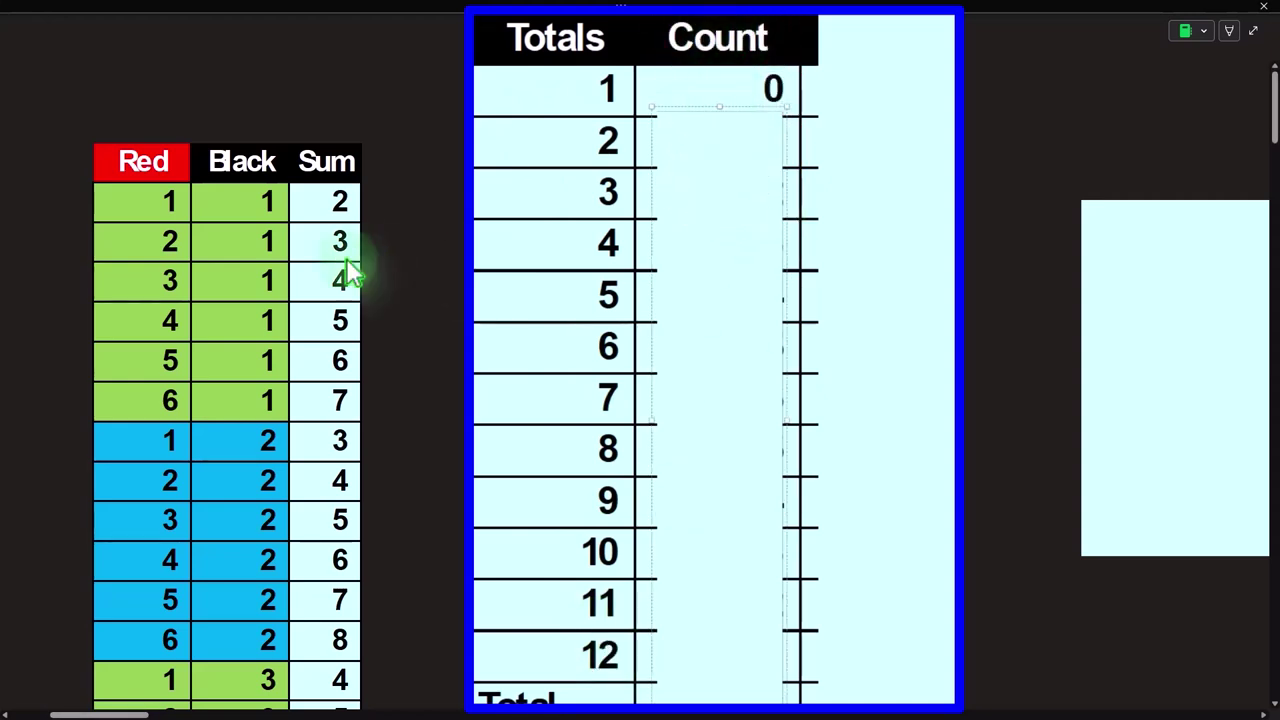
drag(719, 107, 722, 160)
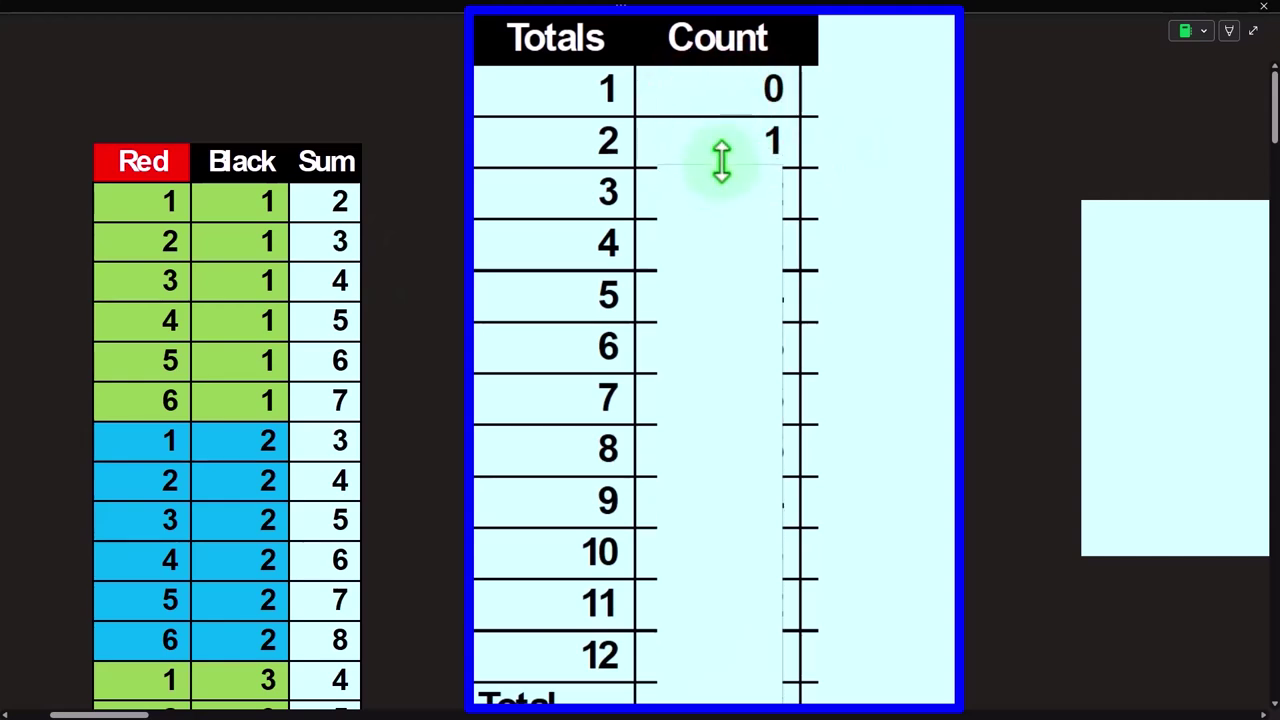
drag(722, 163, 727, 216)
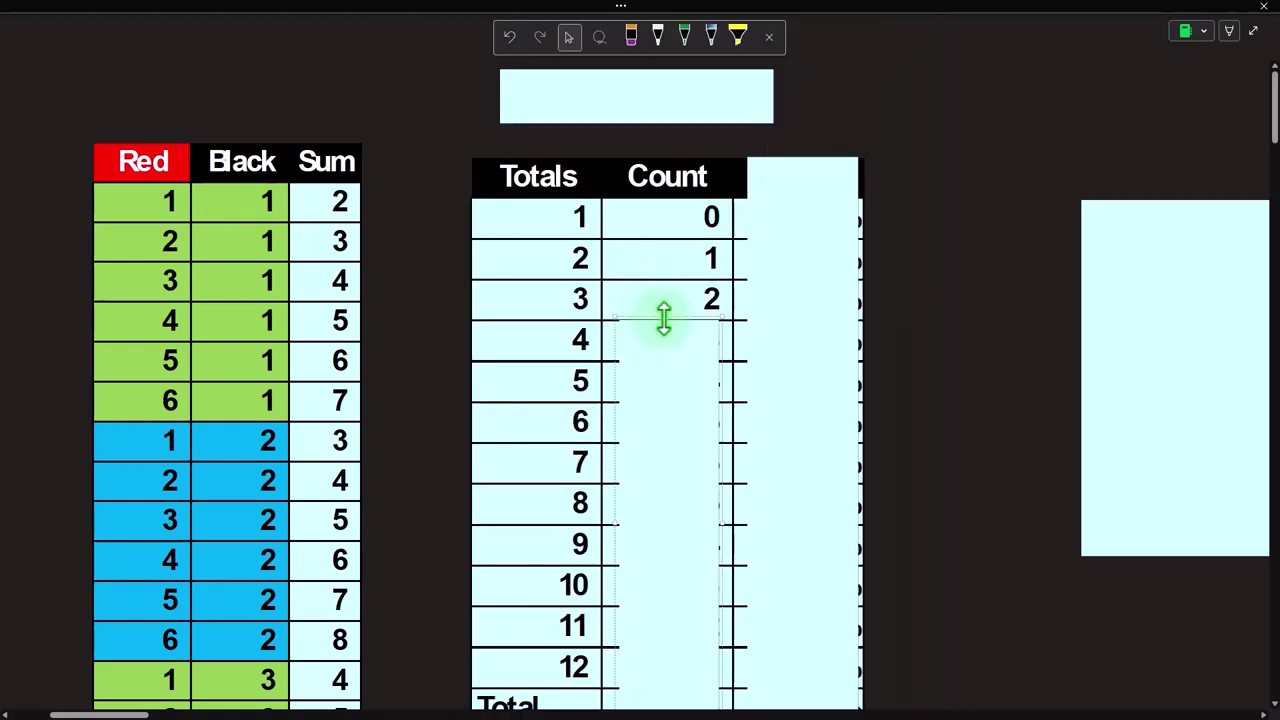
click(665, 318)
drag(665, 318, 671, 514)
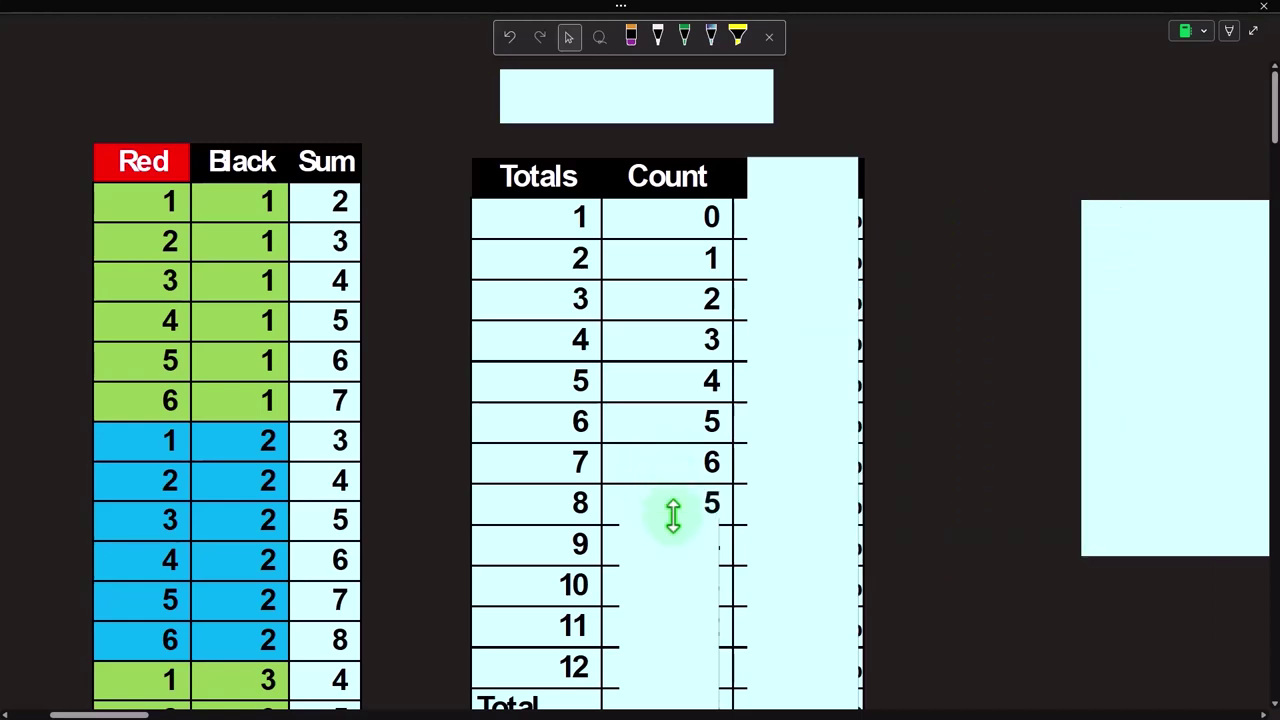
click(671, 530)
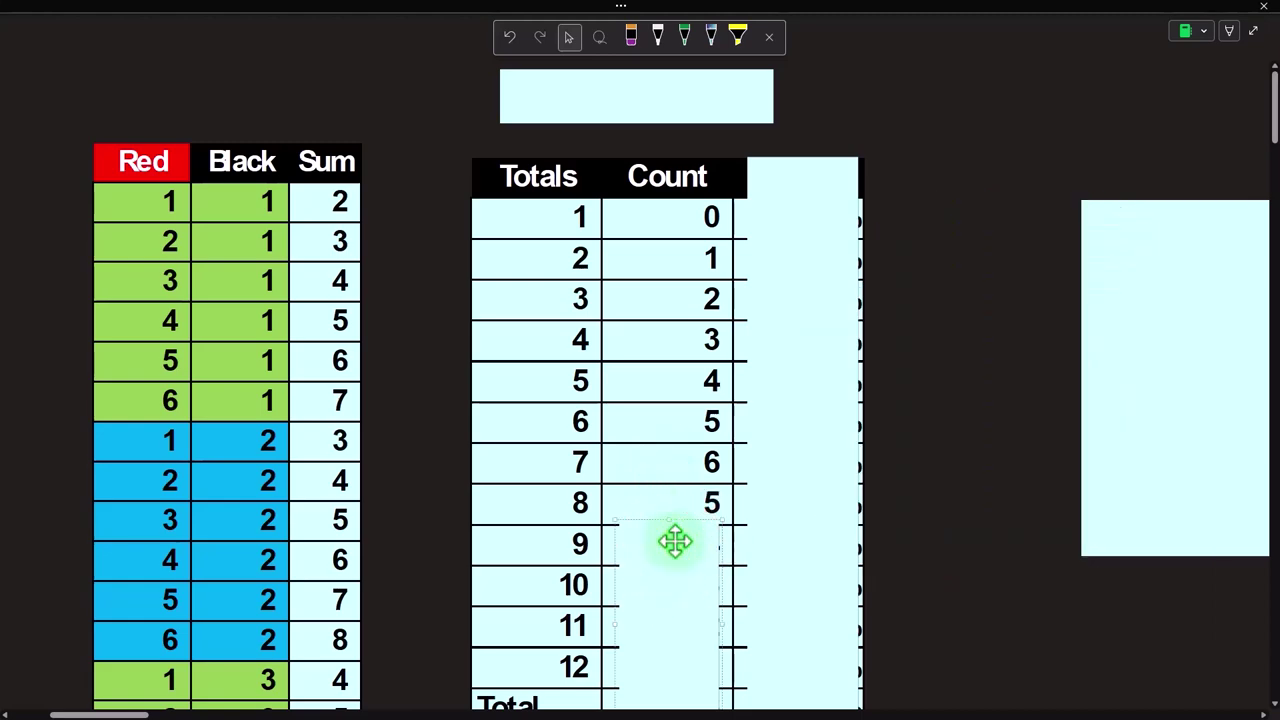
key(Delete)
scroll(675, 545, down, 2)
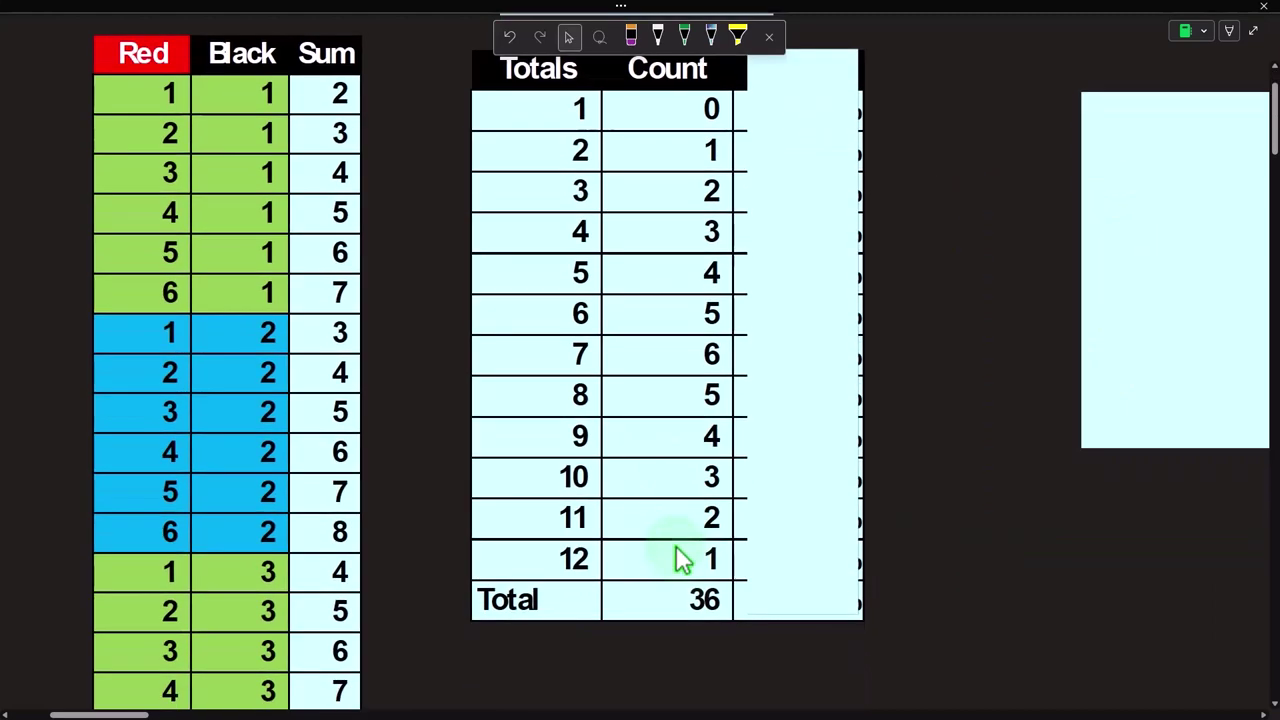
click(707, 625)
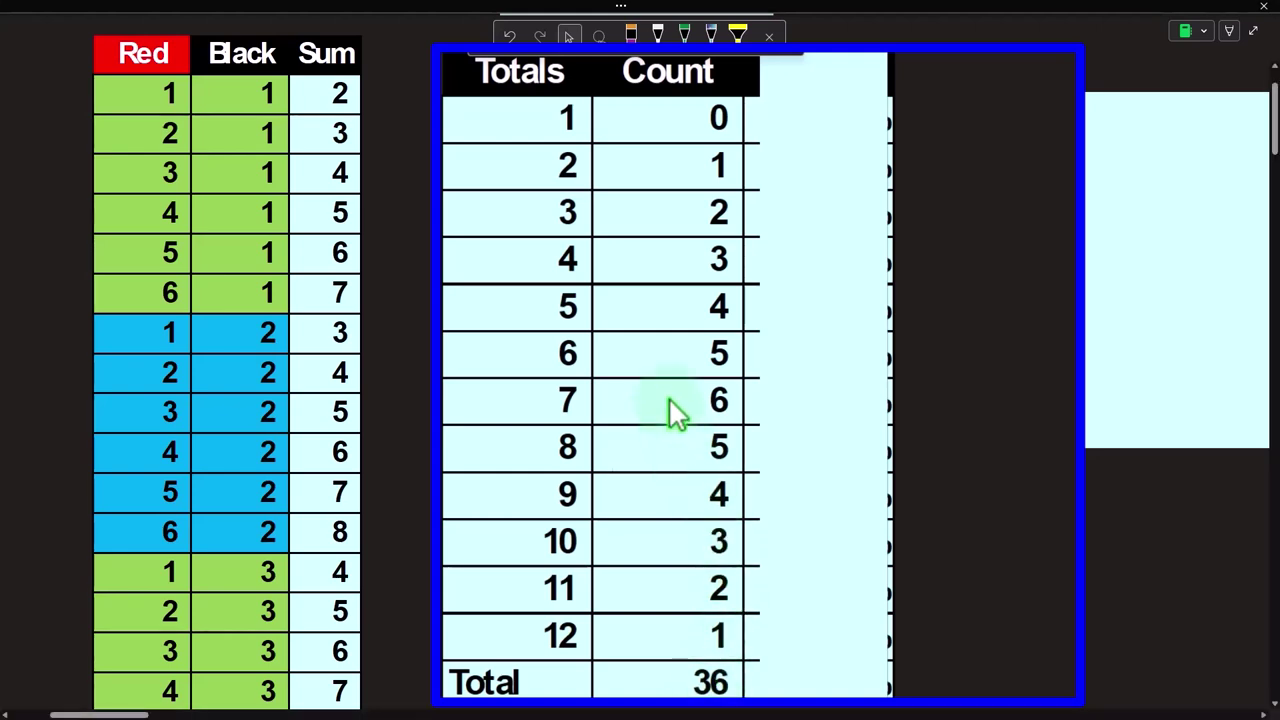
click(785, 291)
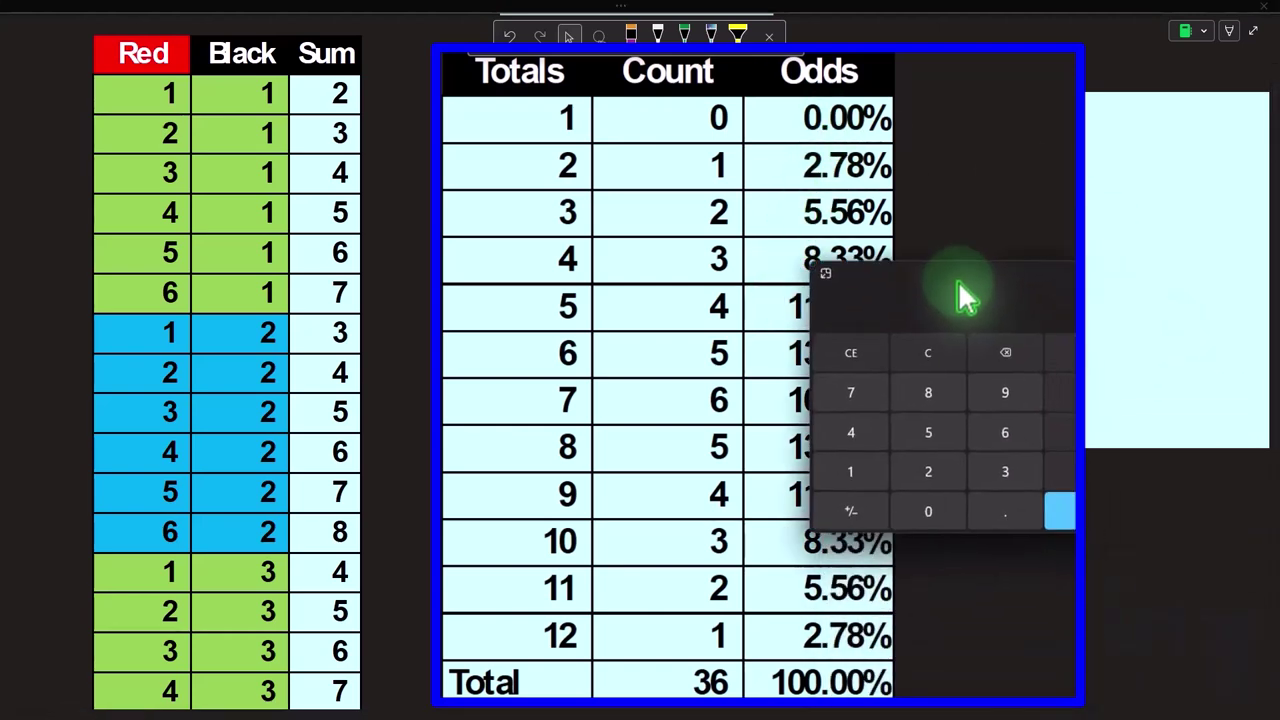
- Check in Calculator that 1/36 gives the 2.78% odds
click(892, 292)
text(1)
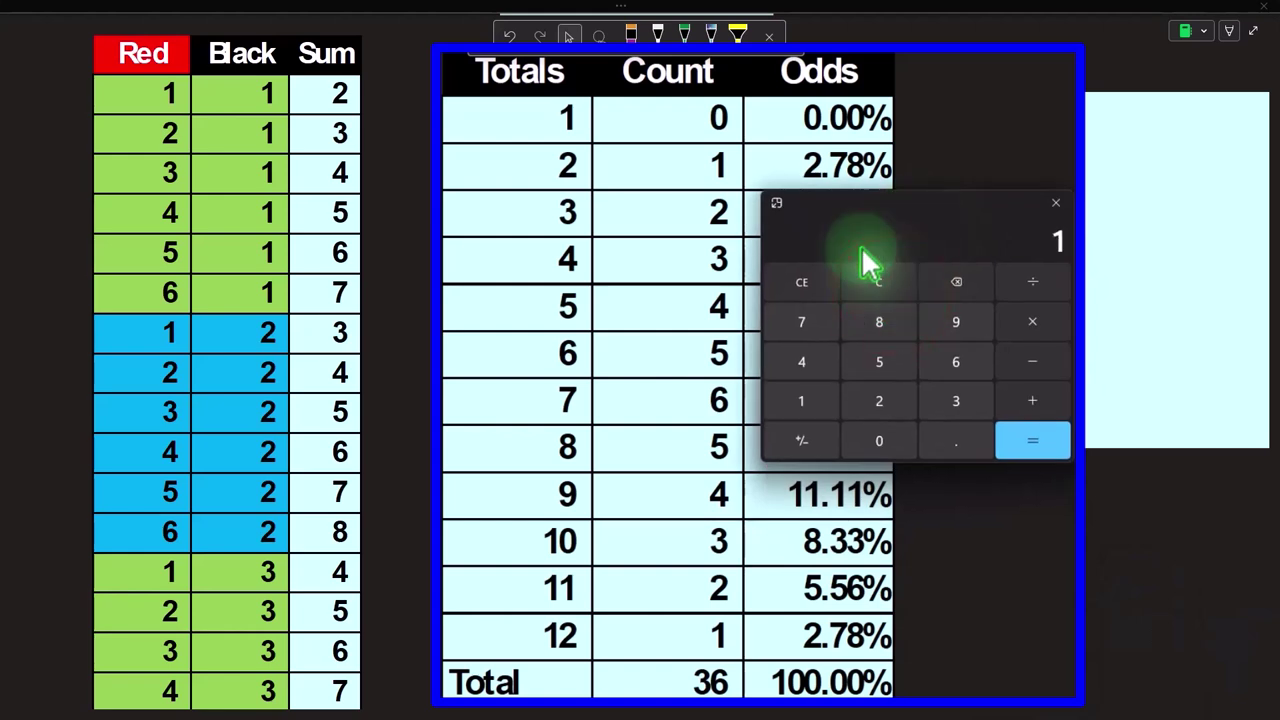
text(/36)
key(Return)
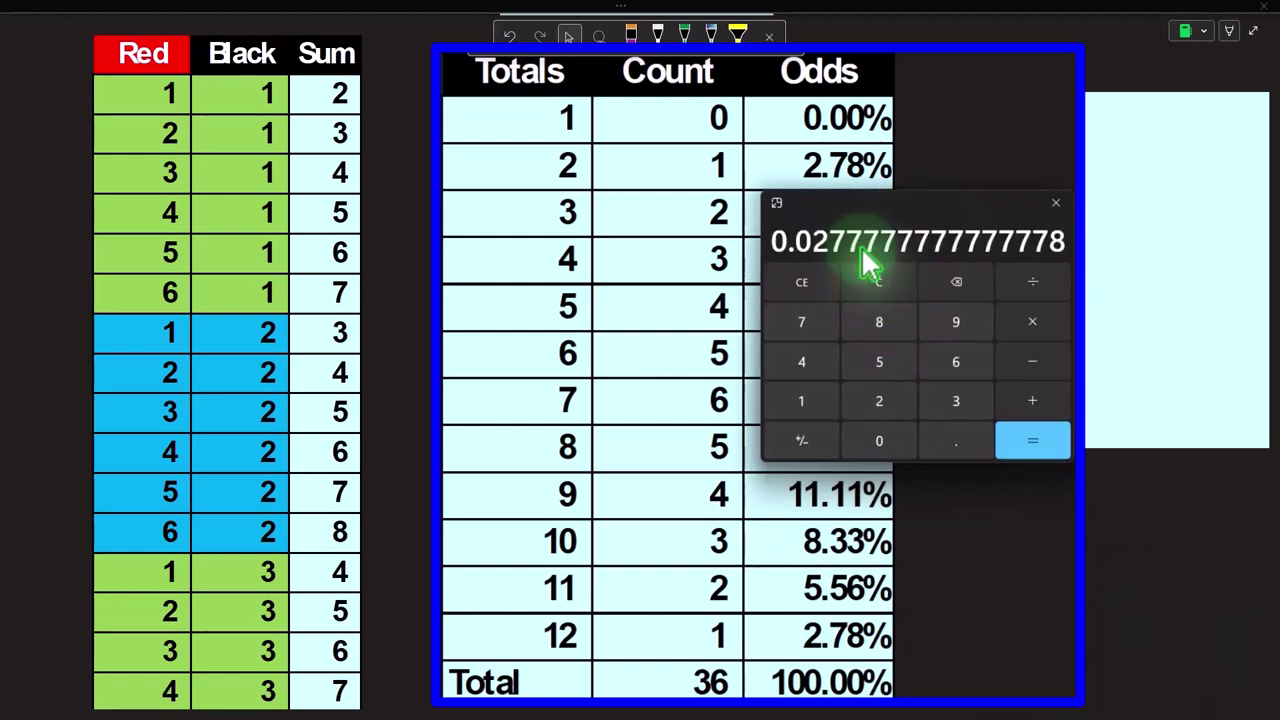
click(858, 210)
drag(858, 210, 856, 251)
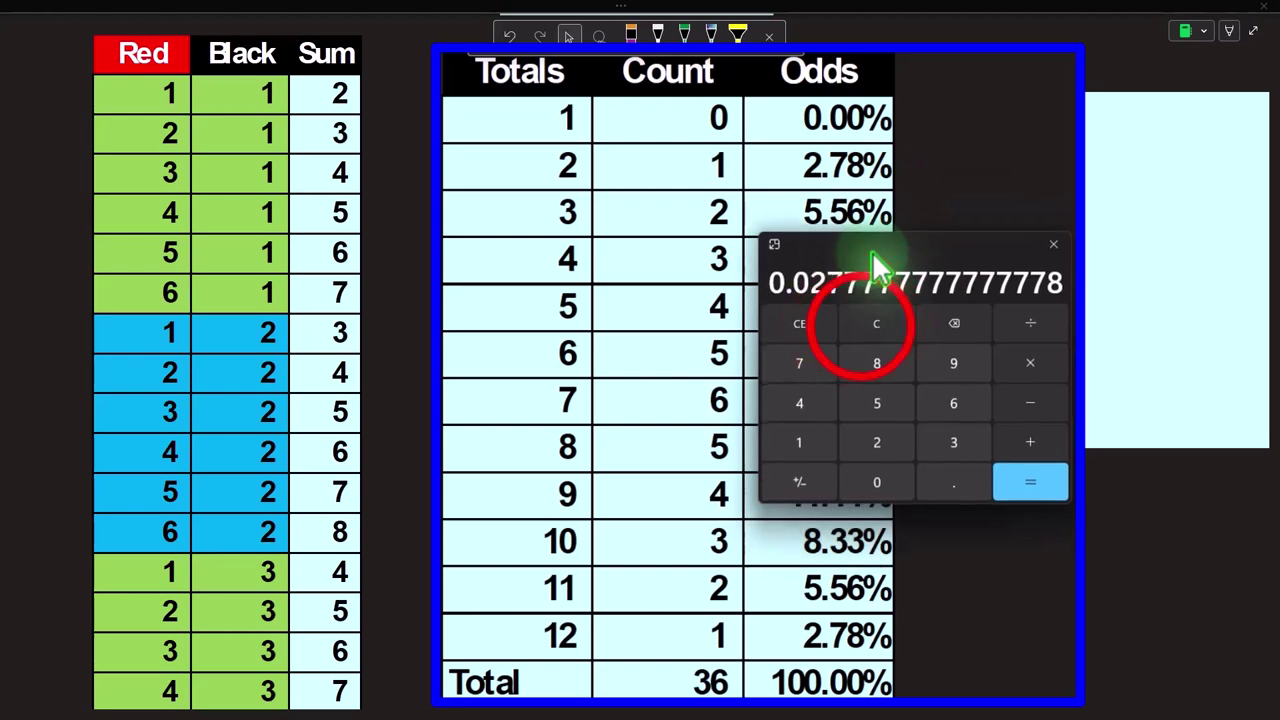
- Verify 2/36 = 5.56% and 3/36 = 8.33% in Calculator, clearing between calculations
click(861, 328)
text(2)
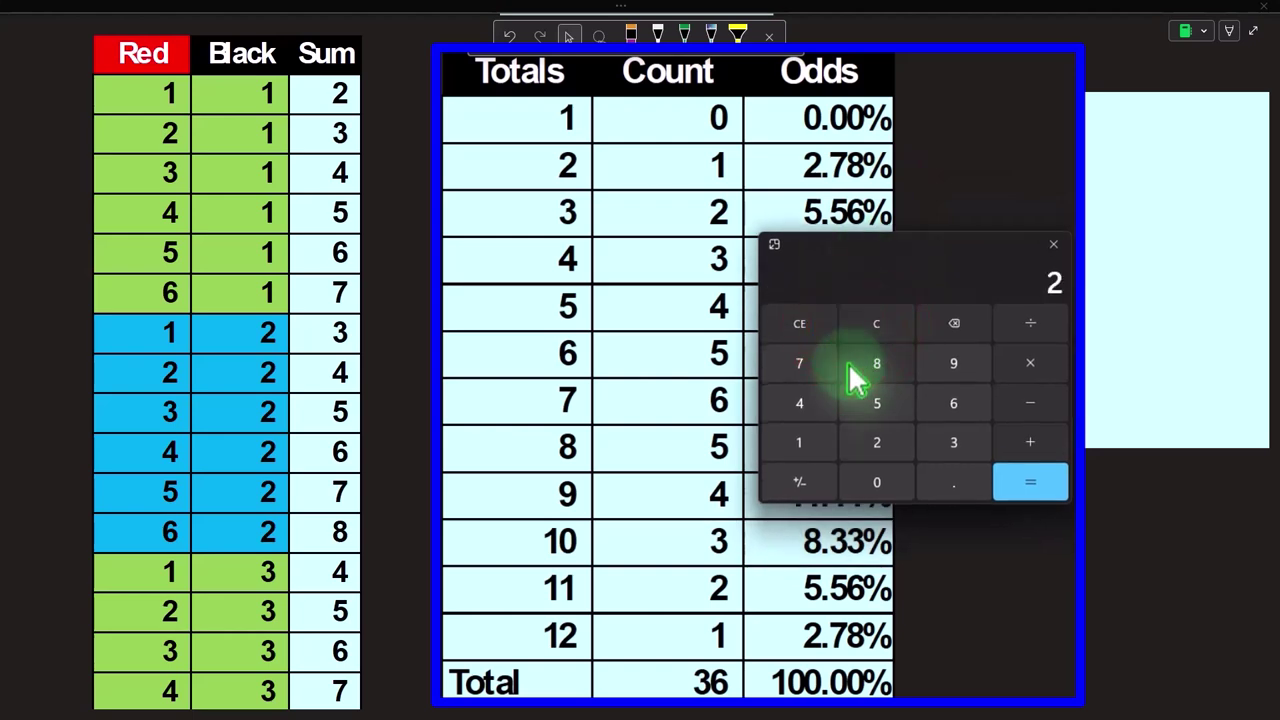
text(/36)
key(Return)
click(866, 244)
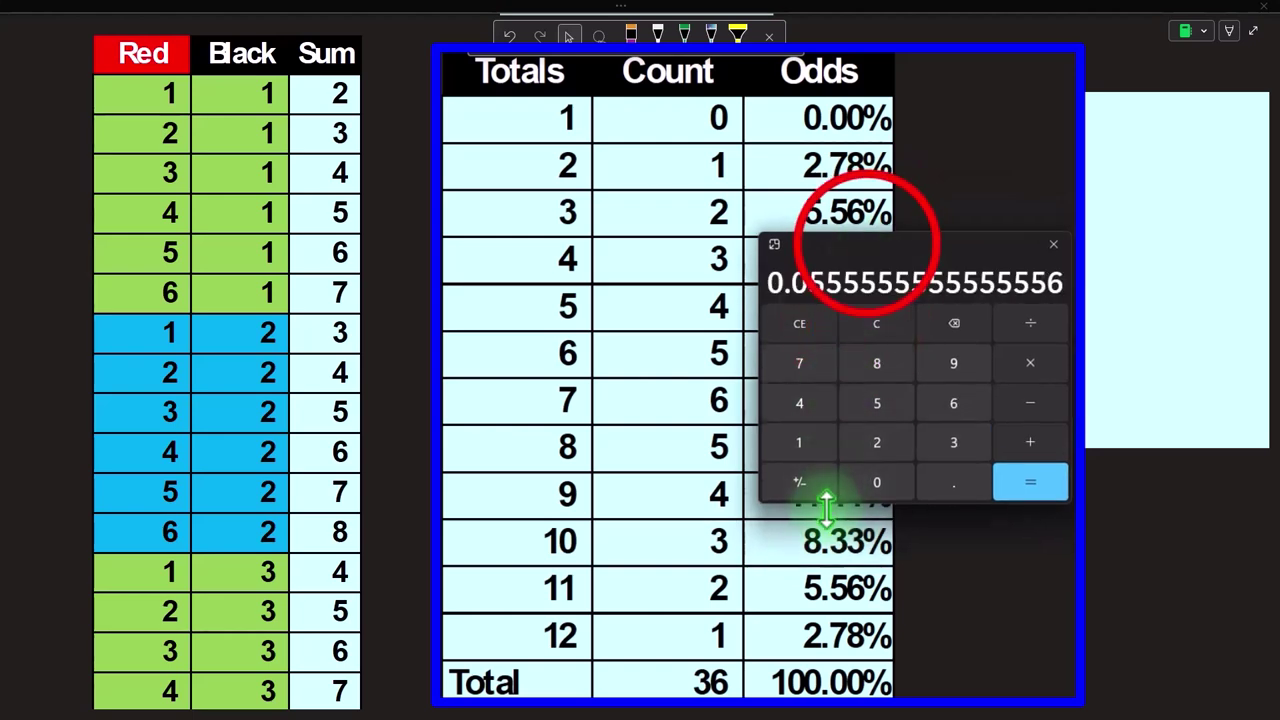
drag(870, 290, 866, 340)
click(870, 372)
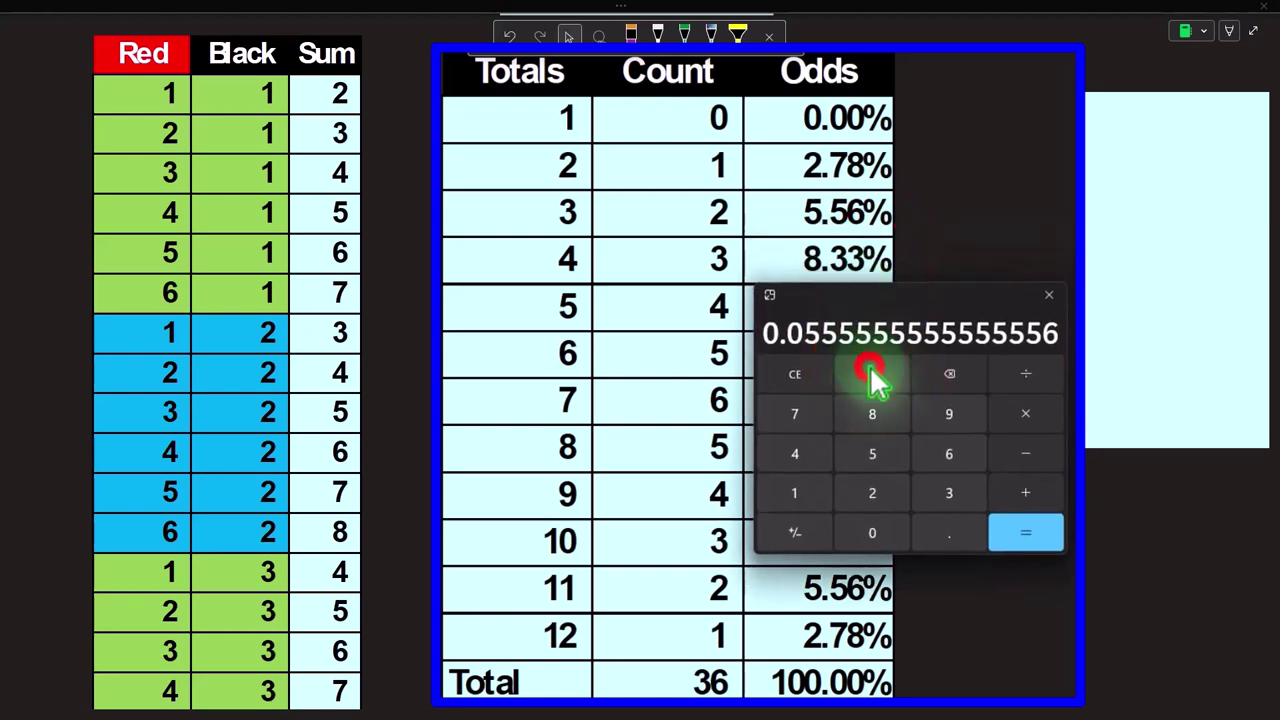
text(3/36)
key(Return)
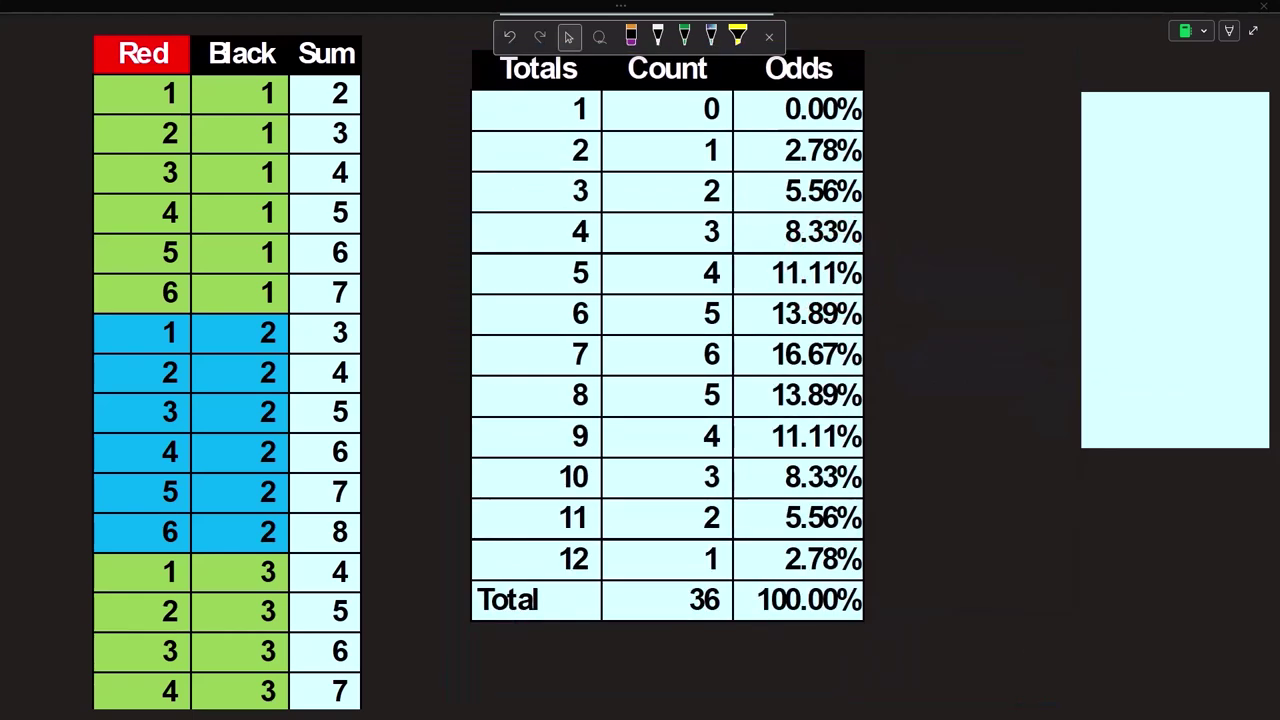
- Scroll right and uncover the 2 Dice chart comparing two-dice counts with one-dice counts
click(960, 400)
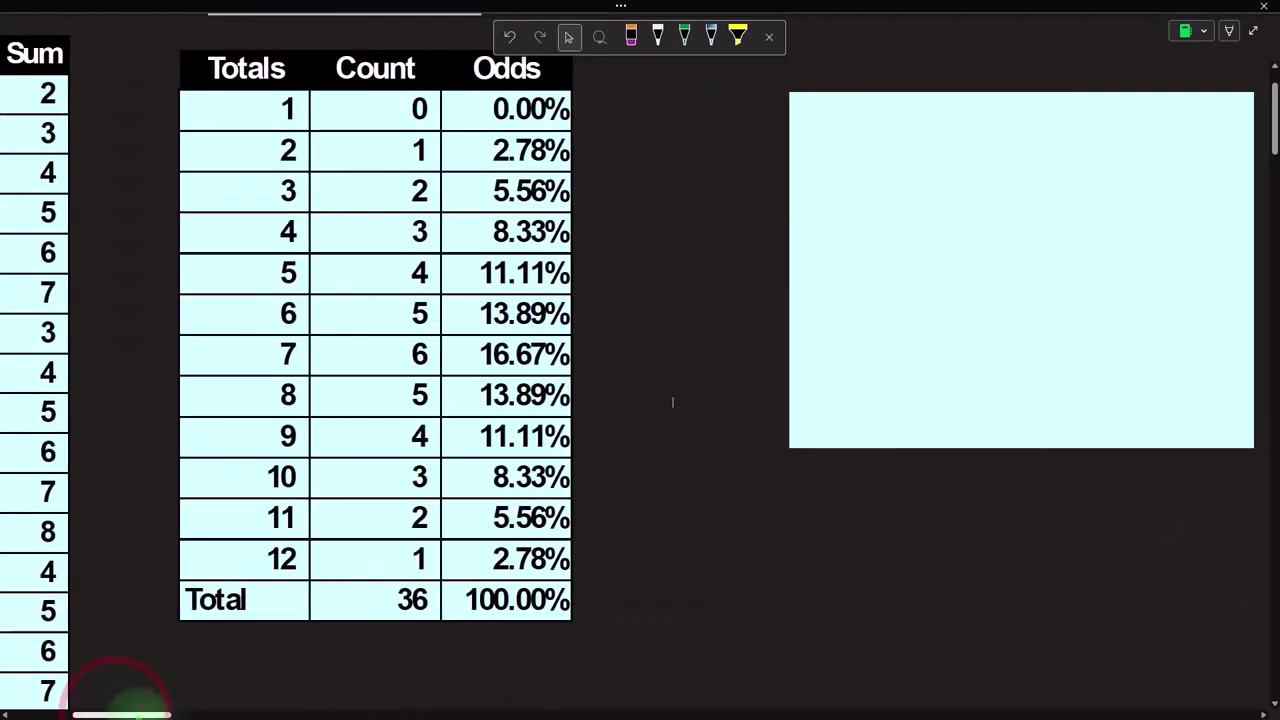
drag(110, 712, 150, 712)
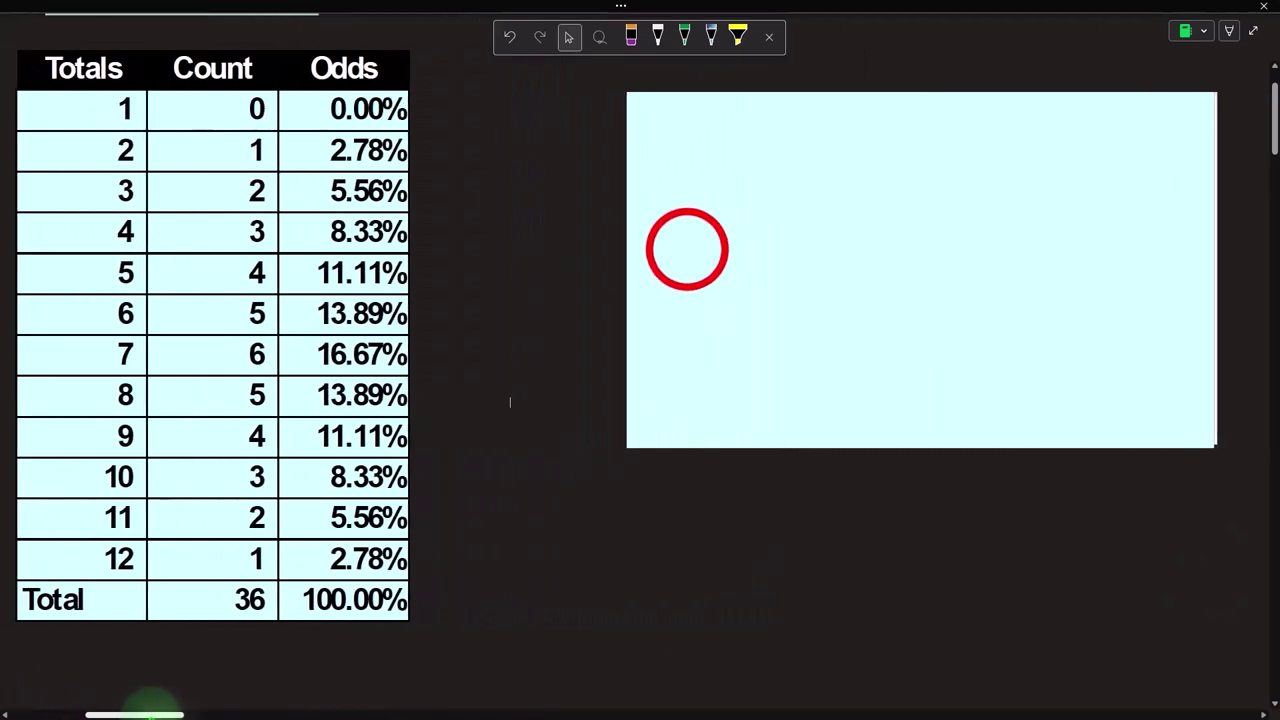
click(687, 249)
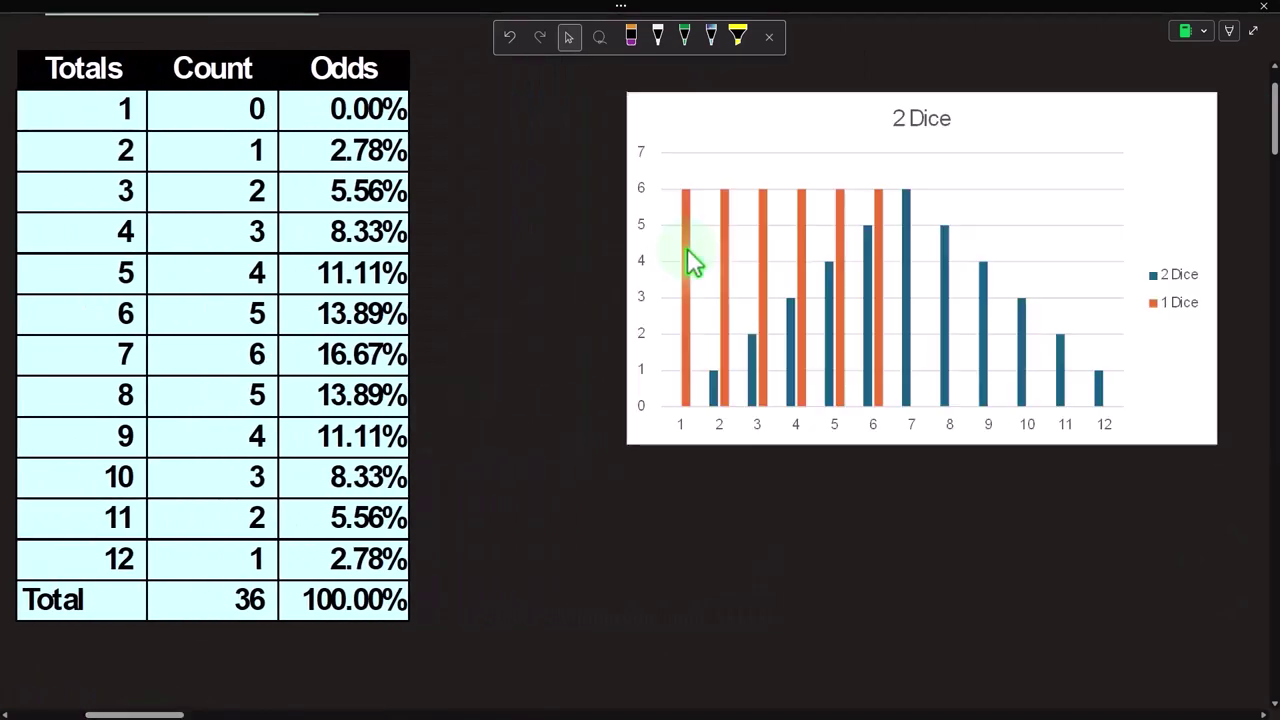
scroll(596, 450, down, 3)
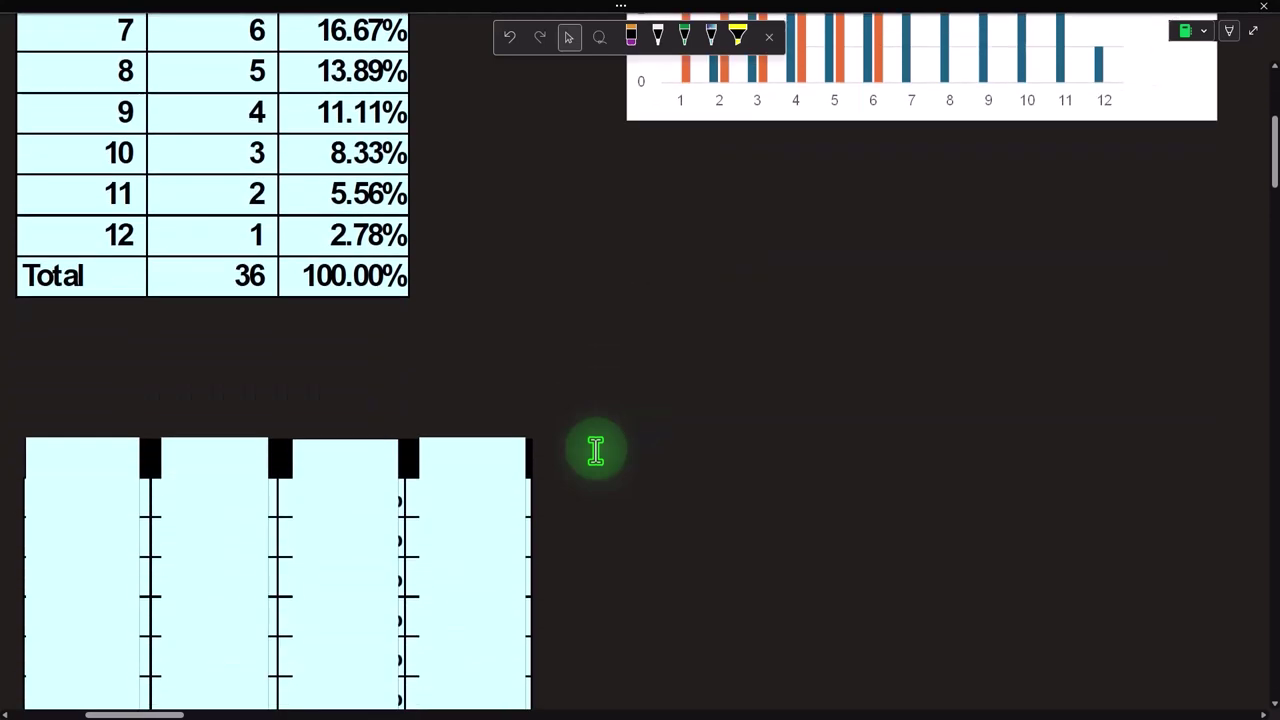
scroll(596, 450, down, 2)
scroll(596, 450, up, 4)
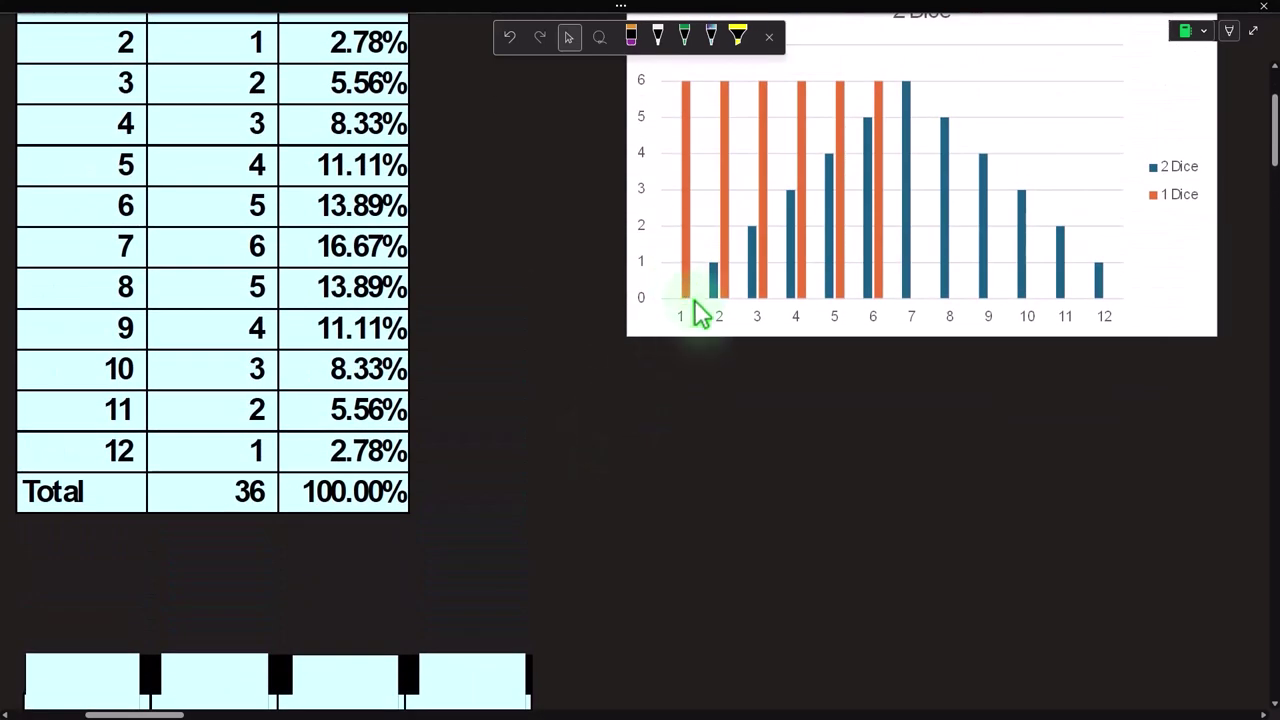
scroll(700, 425, up, 1)
click(680, 443)
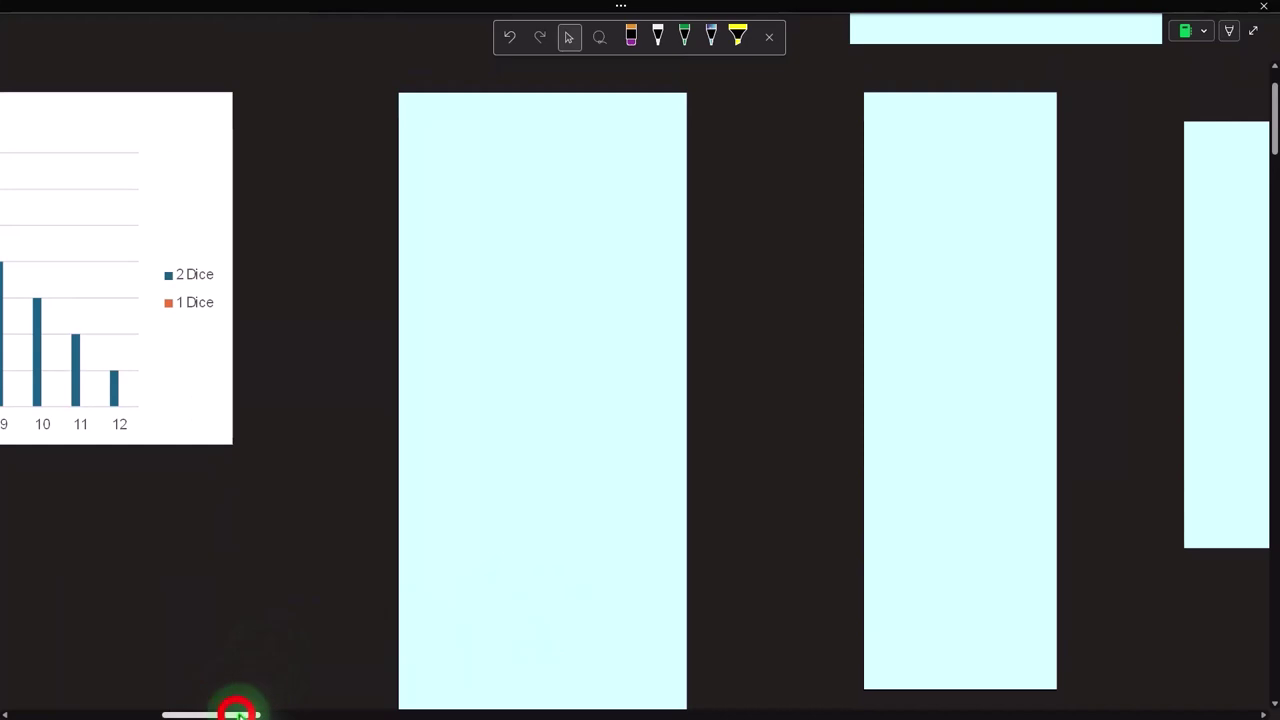
- Scroll right and remove the tall cover to expose the Orange, Red, Black and Sum three-dice table
drag(237, 712, 190, 712)
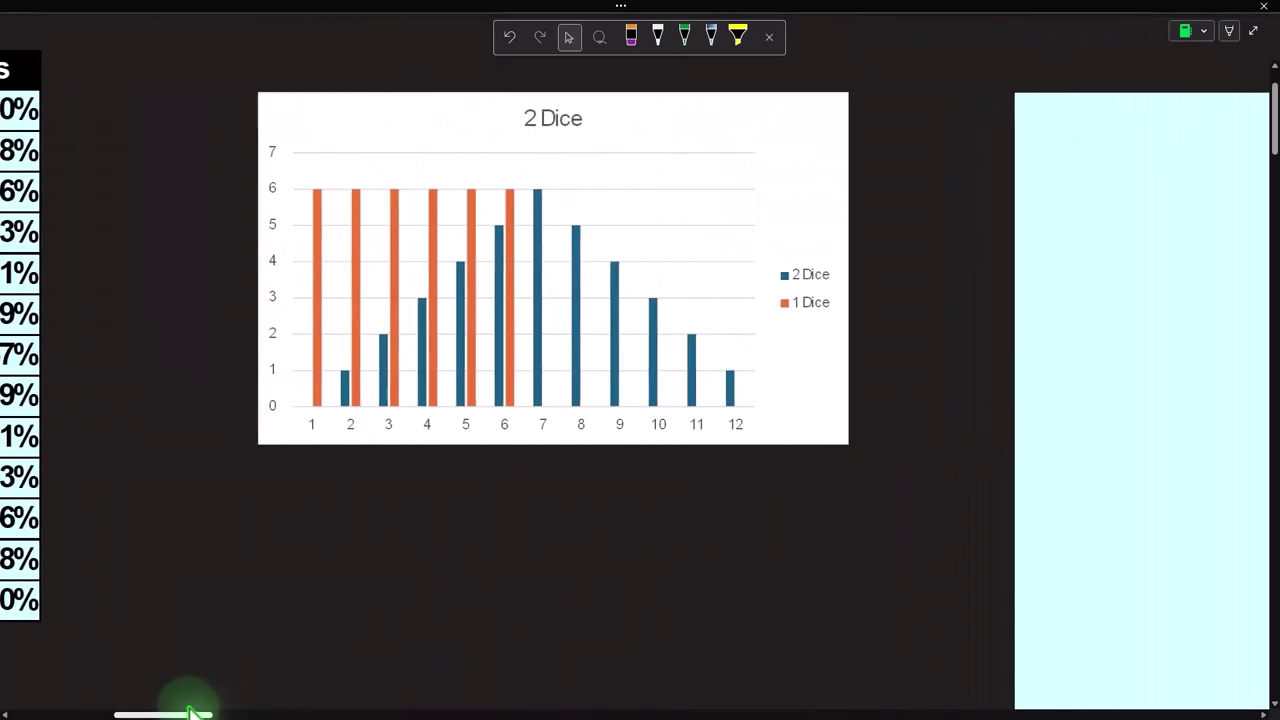
drag(185, 712, 258, 712)
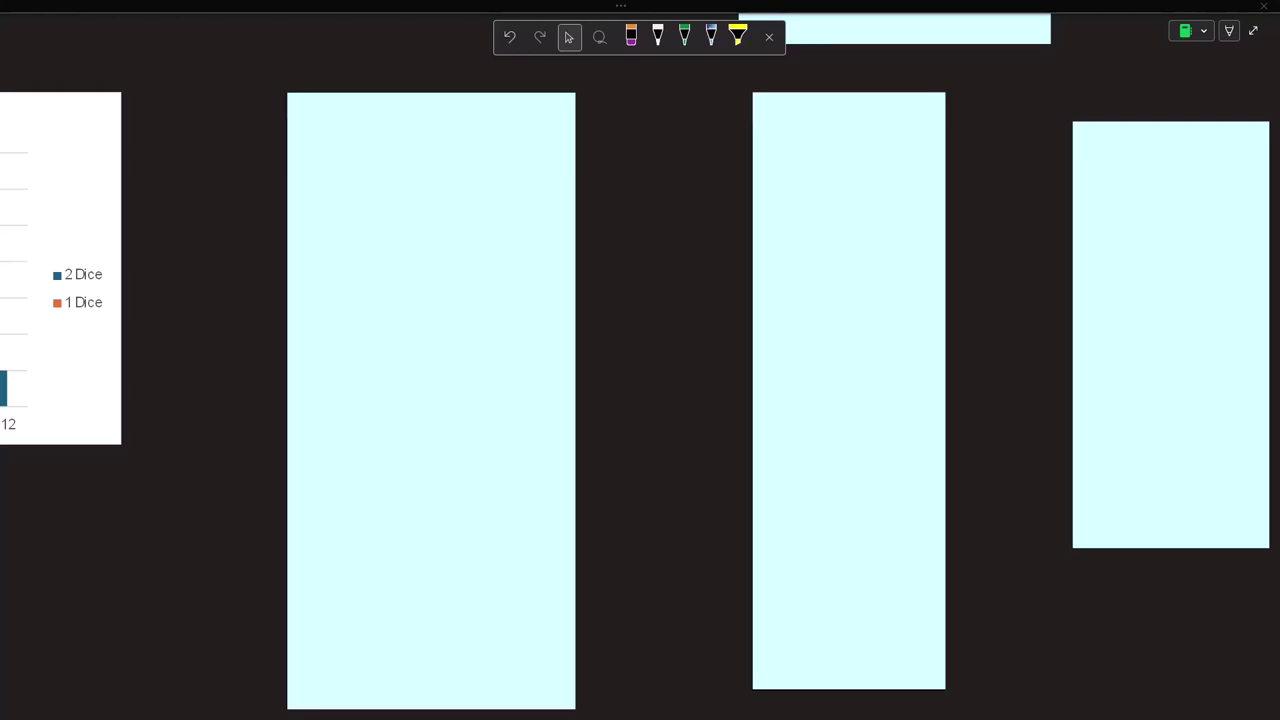
click(410, 252)
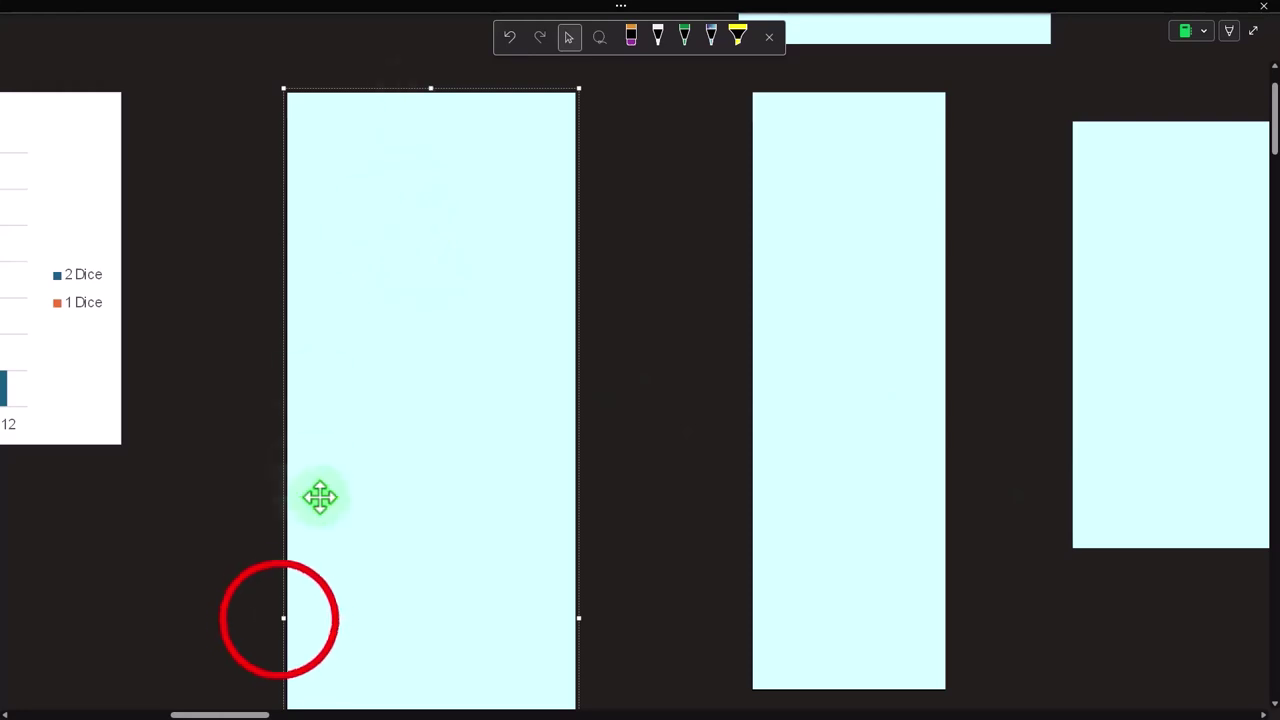
drag(280, 618, 257, 608)
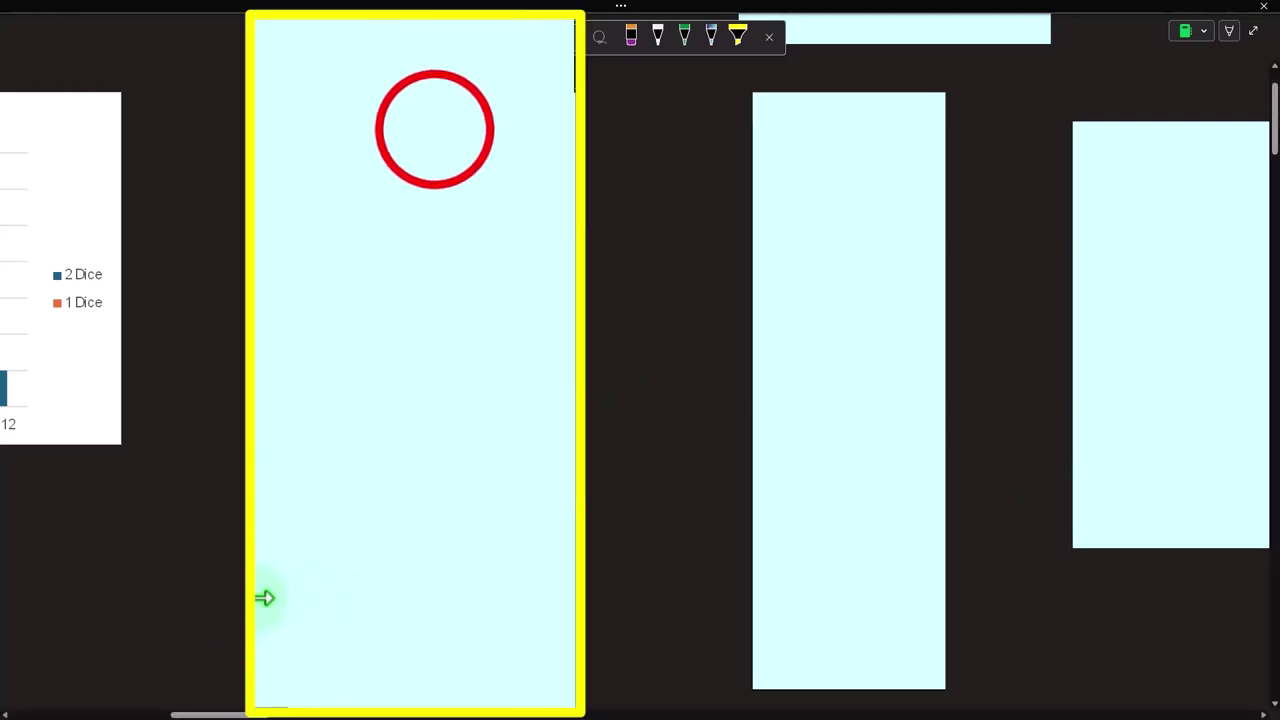
click(417, 57)
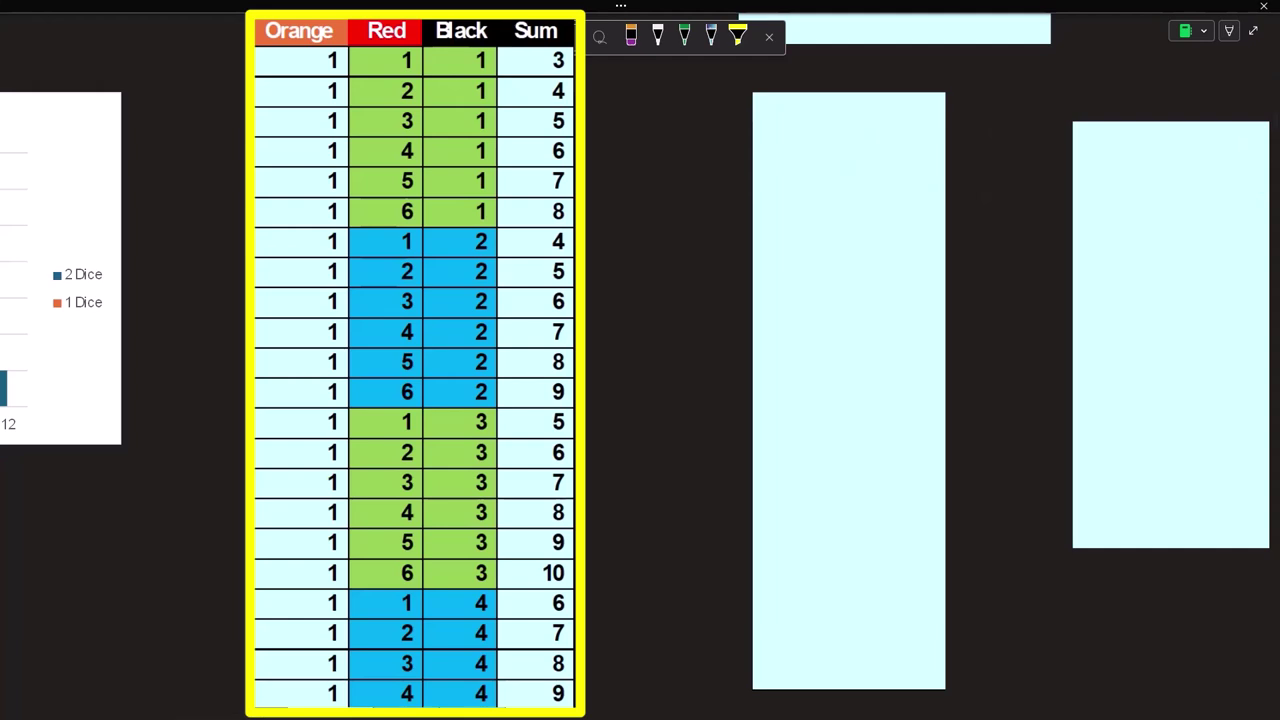
drag(1240, 640, 755, 376)
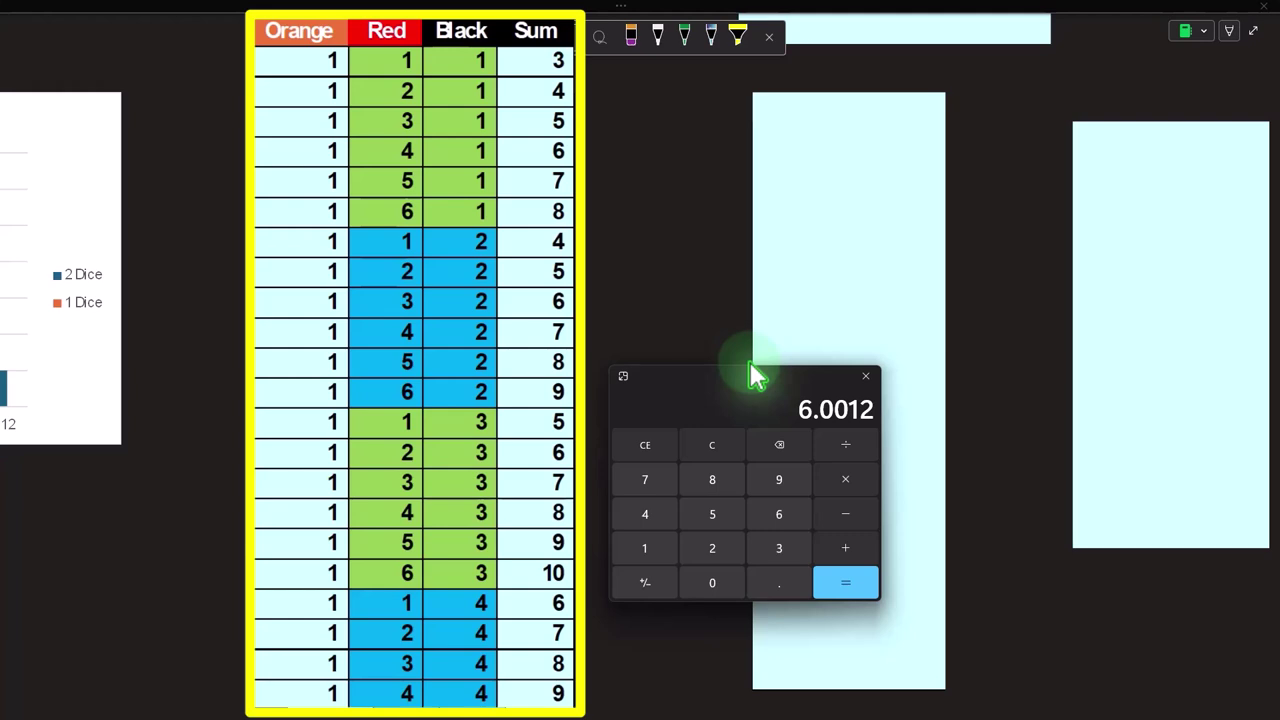
- Compute 6×6×6 = 216 three-dice outcomes in Calculator, then move it to the right of the dice table
click(721, 448)
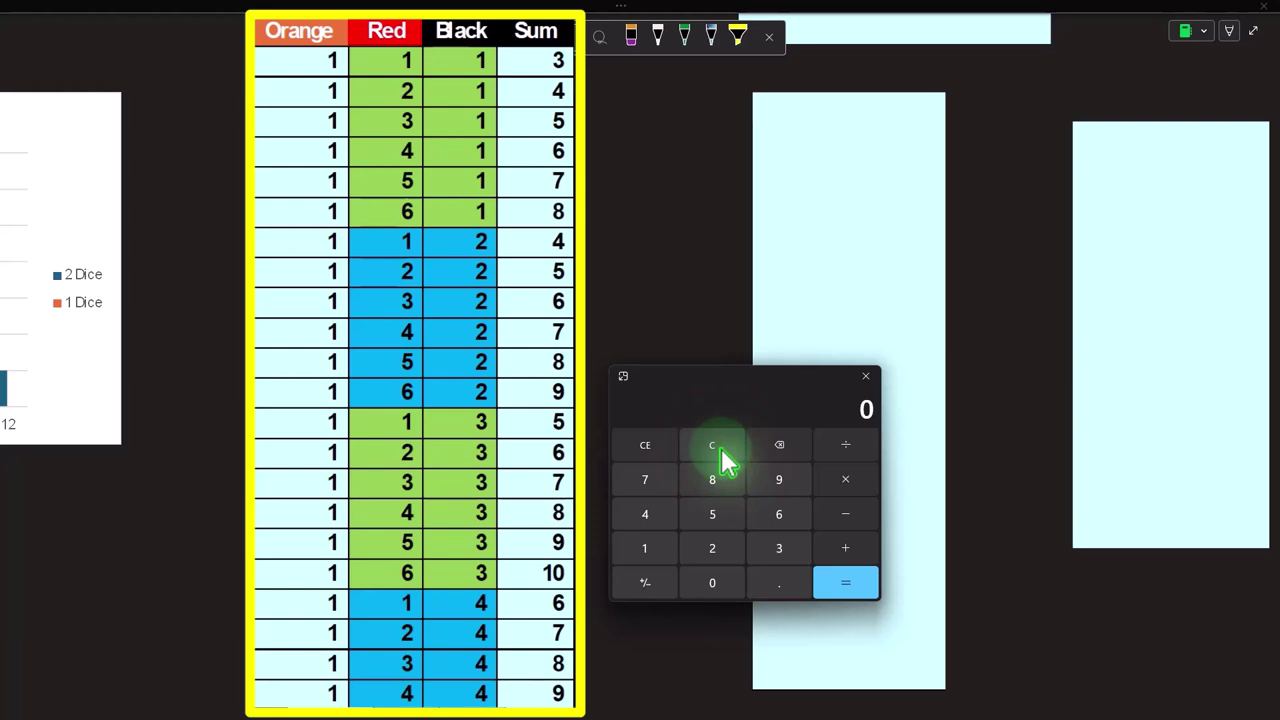
text(6)
key(Return)
key(Return)
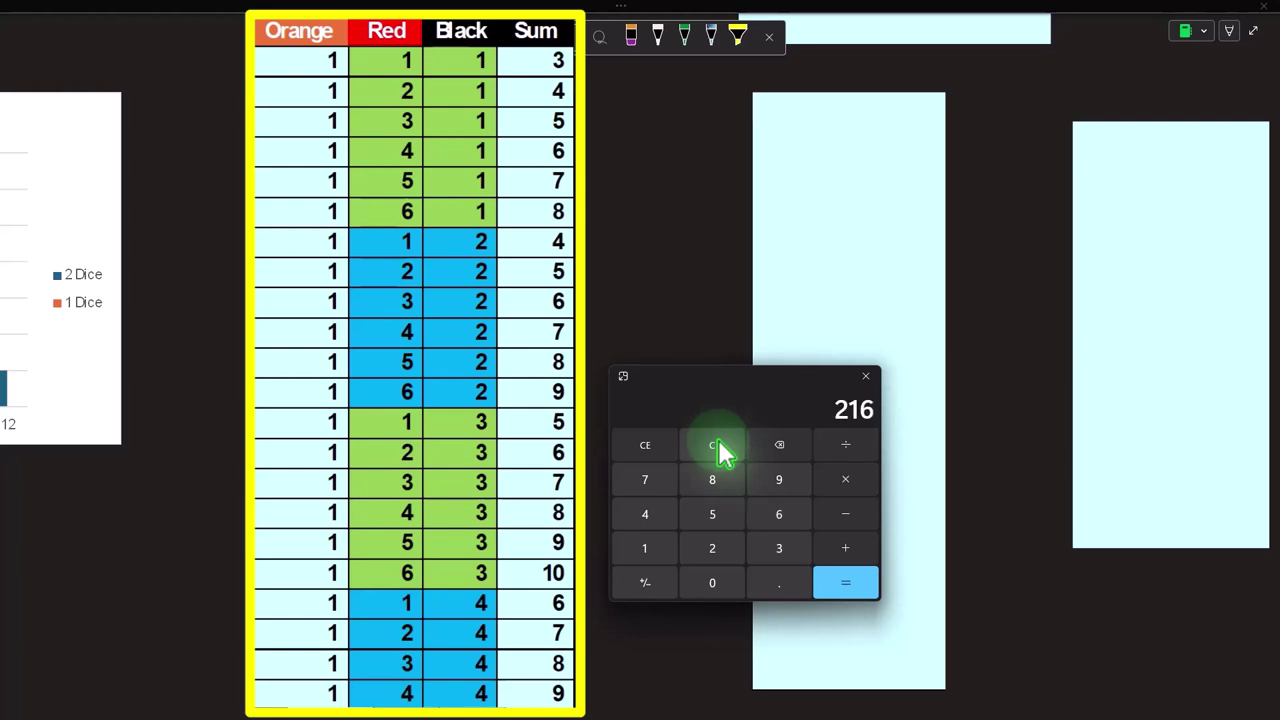
drag(766, 377, 1278, 380)
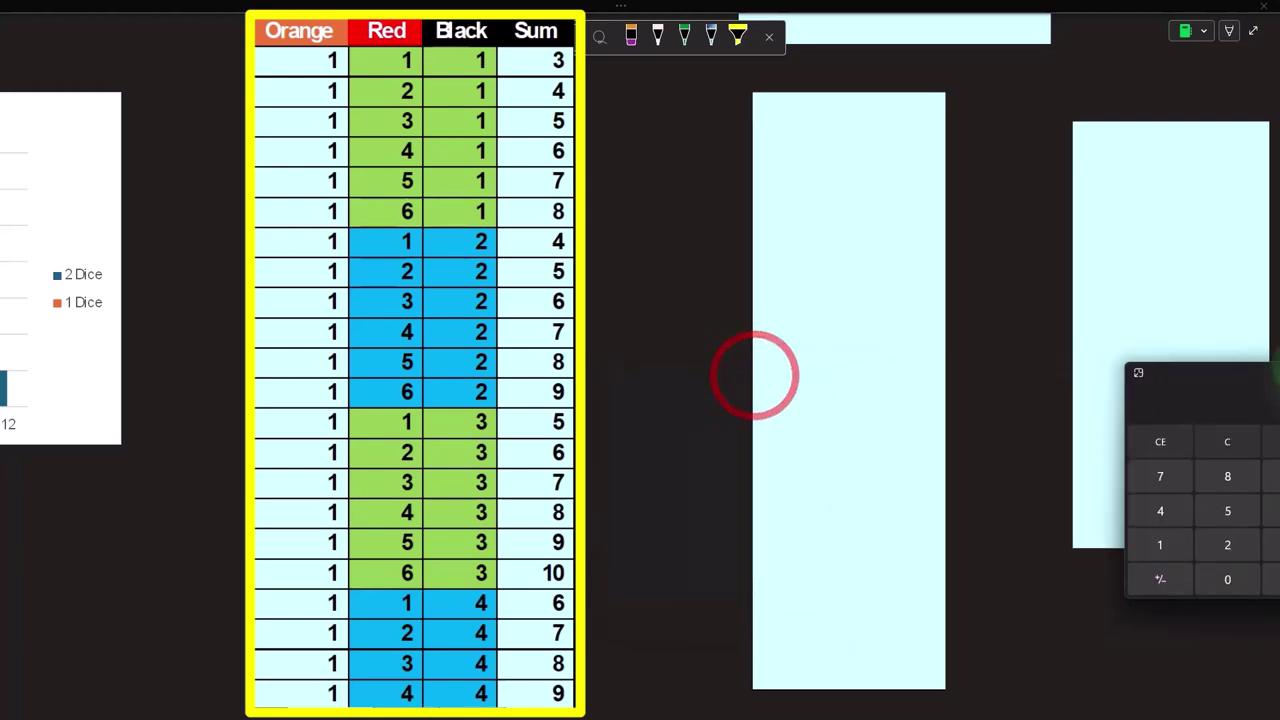
click(297, 125)
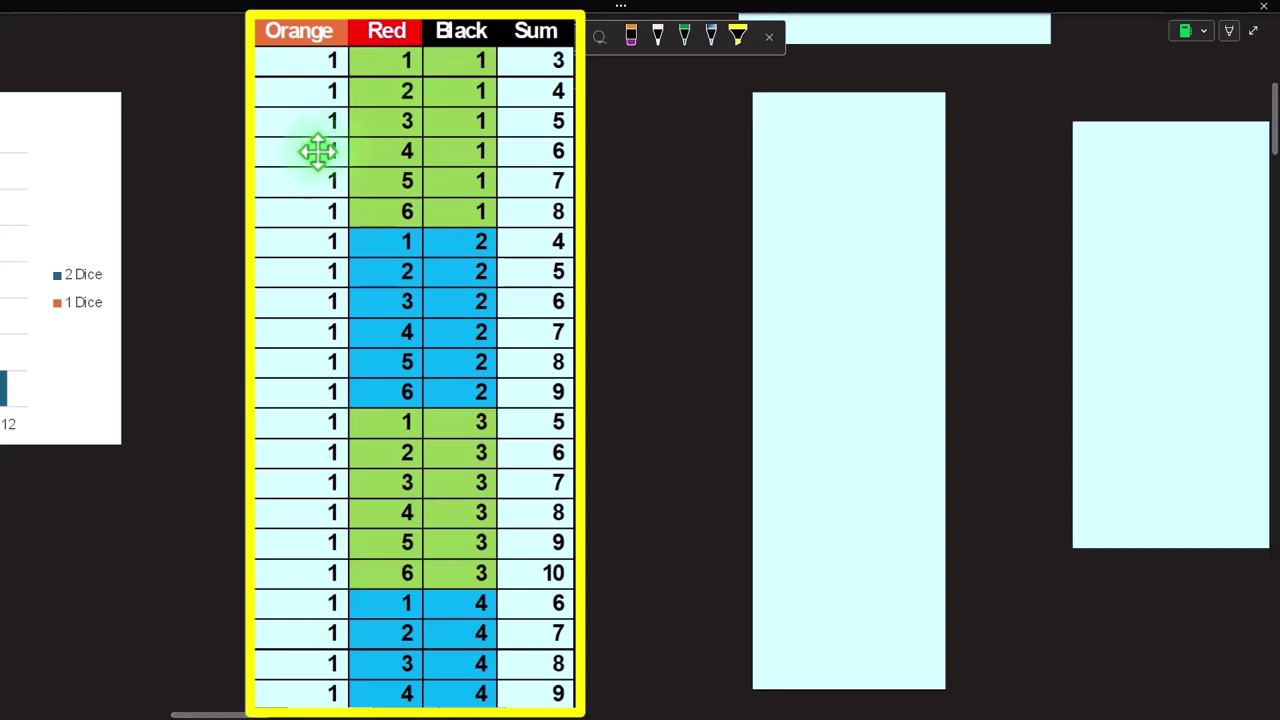
scroll(309, 206, down, 10)
scroll(305, 301, down, 2)
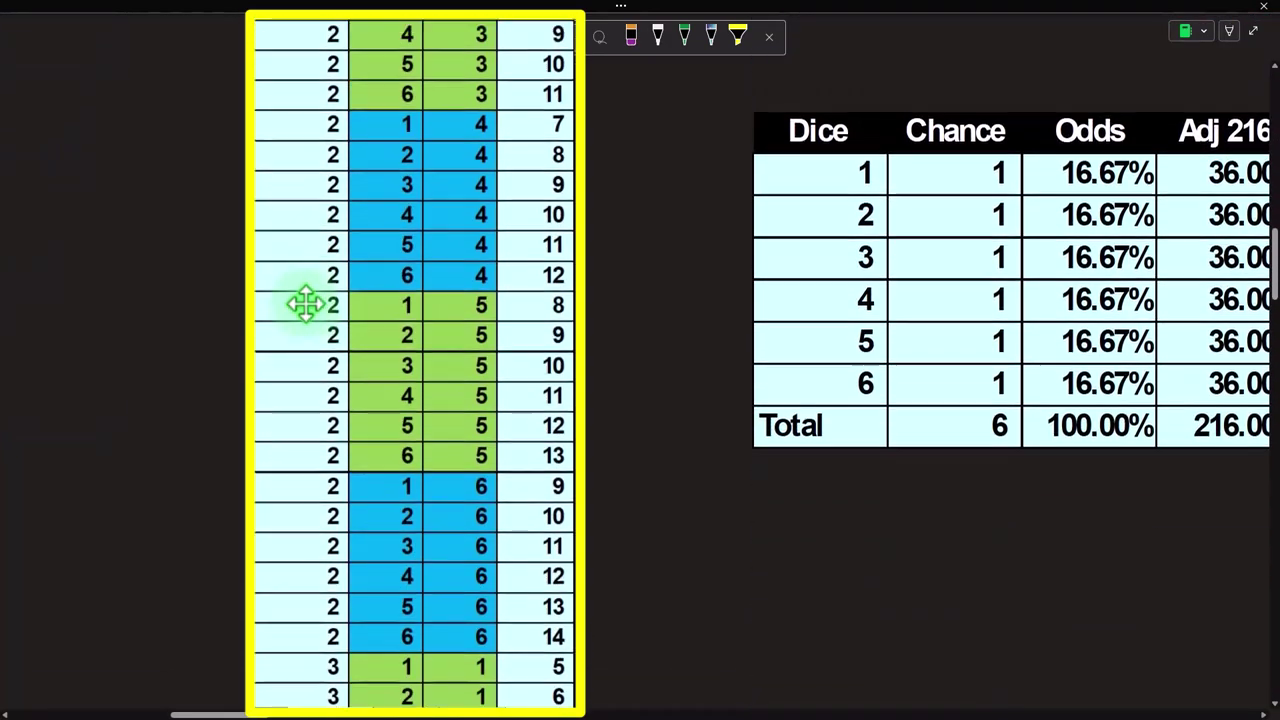
scroll(306, 300, up, 4)
scroll(330, 250, up, 1)
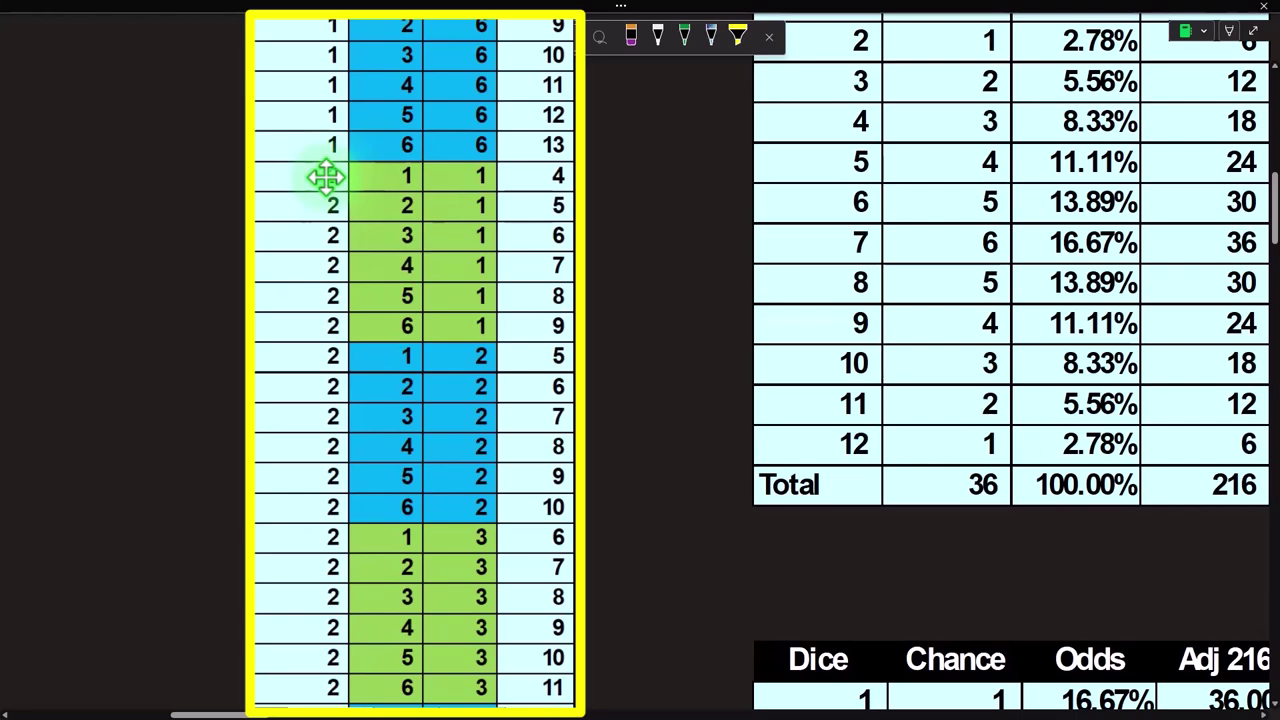
scroll(325, 177, down, 4)
scroll(323, 190, down, 4)
scroll(323, 200, down, 4)
scroll(320, 208, down, 6)
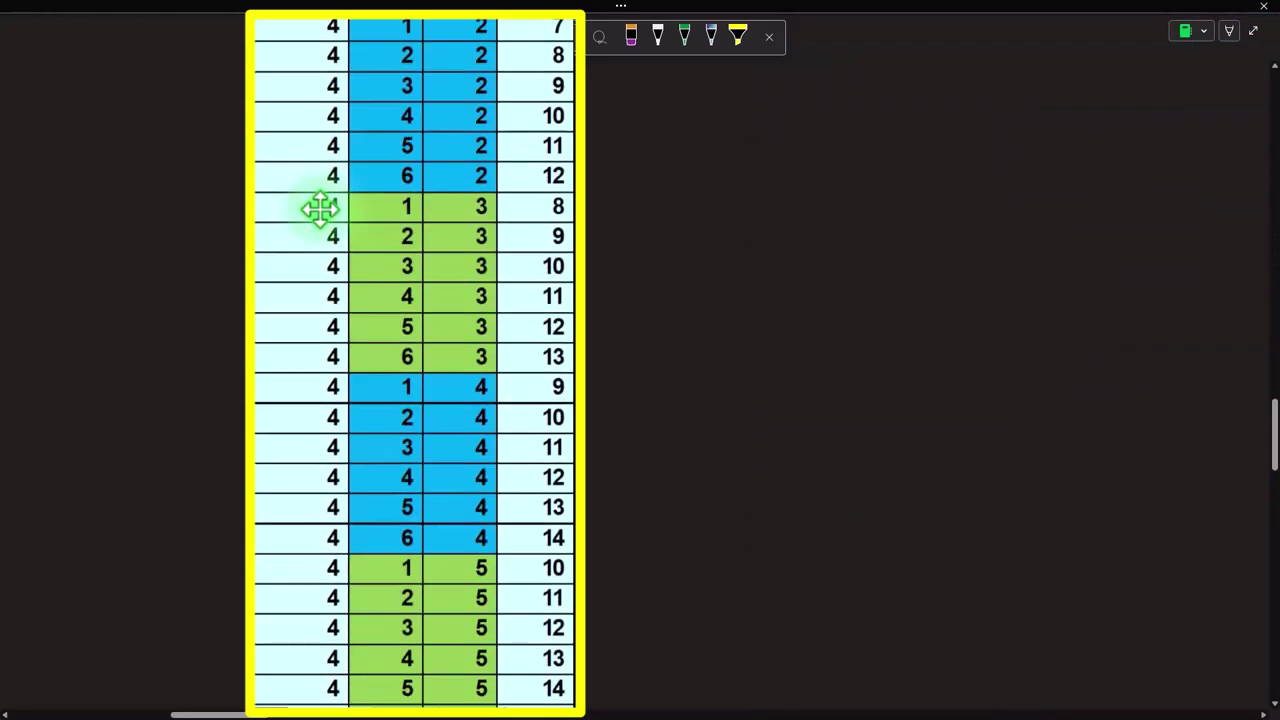
scroll(320, 207, up, 3)
scroll(320, 215, down, 2)
scroll(316, 225, down, 2)
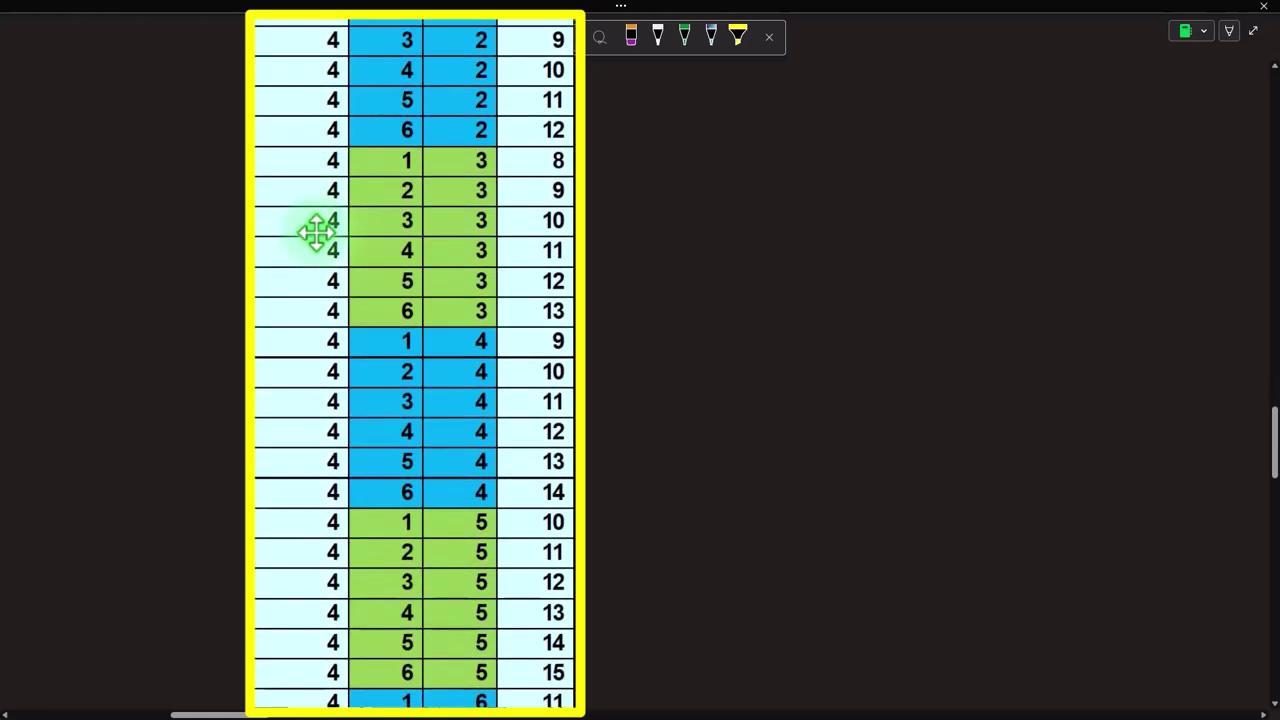
scroll(316, 232, down, 5)
scroll(317, 237, down, 5)
scroll(317, 243, down, 4)
scroll(320, 243, down, 4)
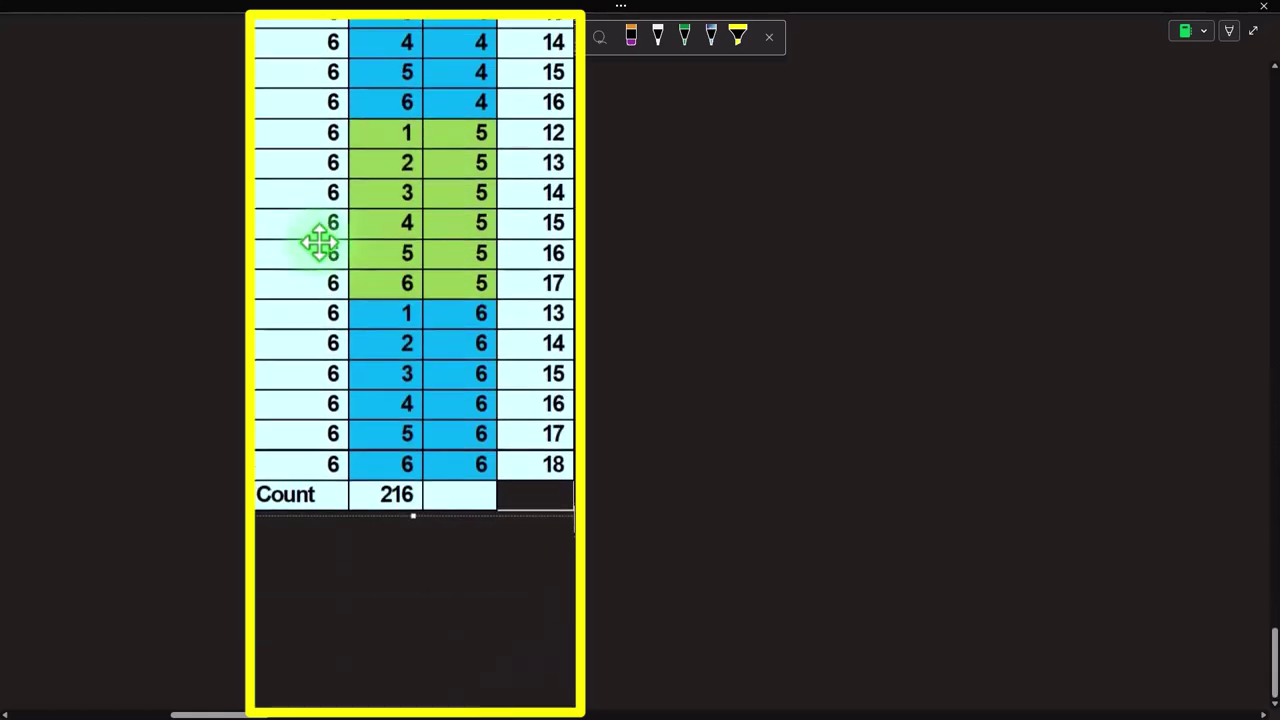
scroll(320, 243, down, 1)
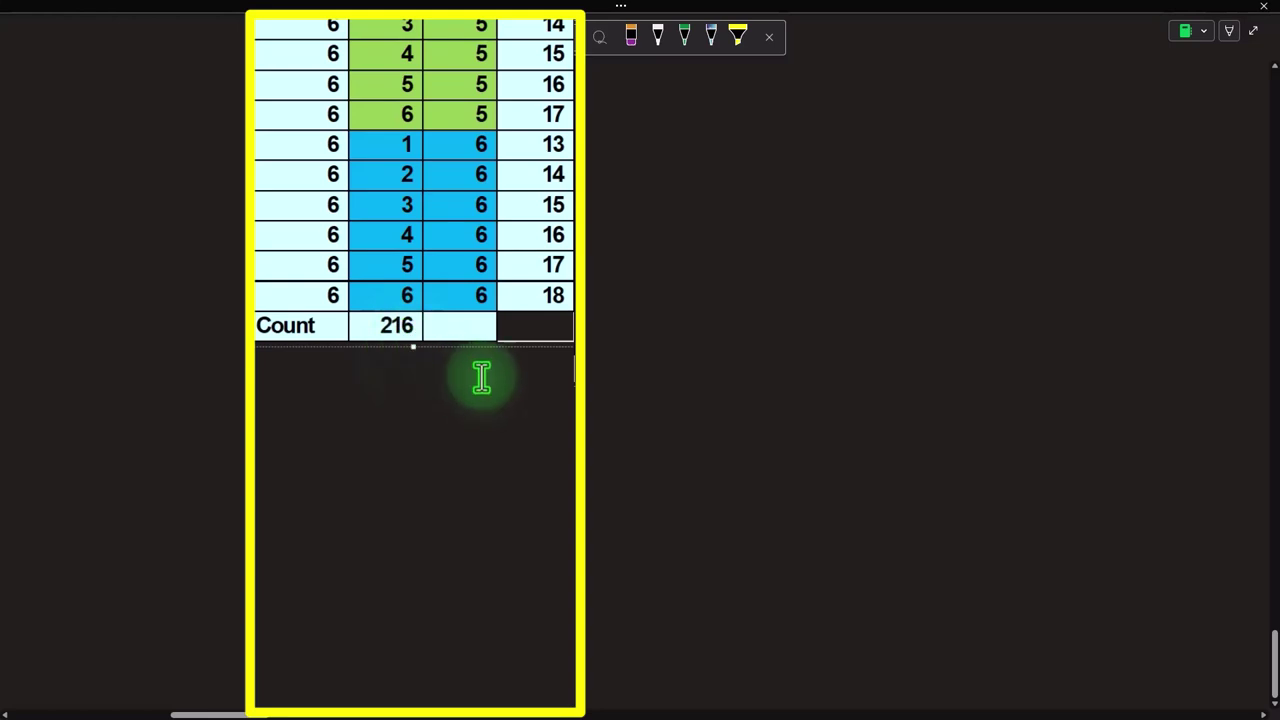
scroll(534, 378, up, 2)
scroll(549, 286, up, 4)
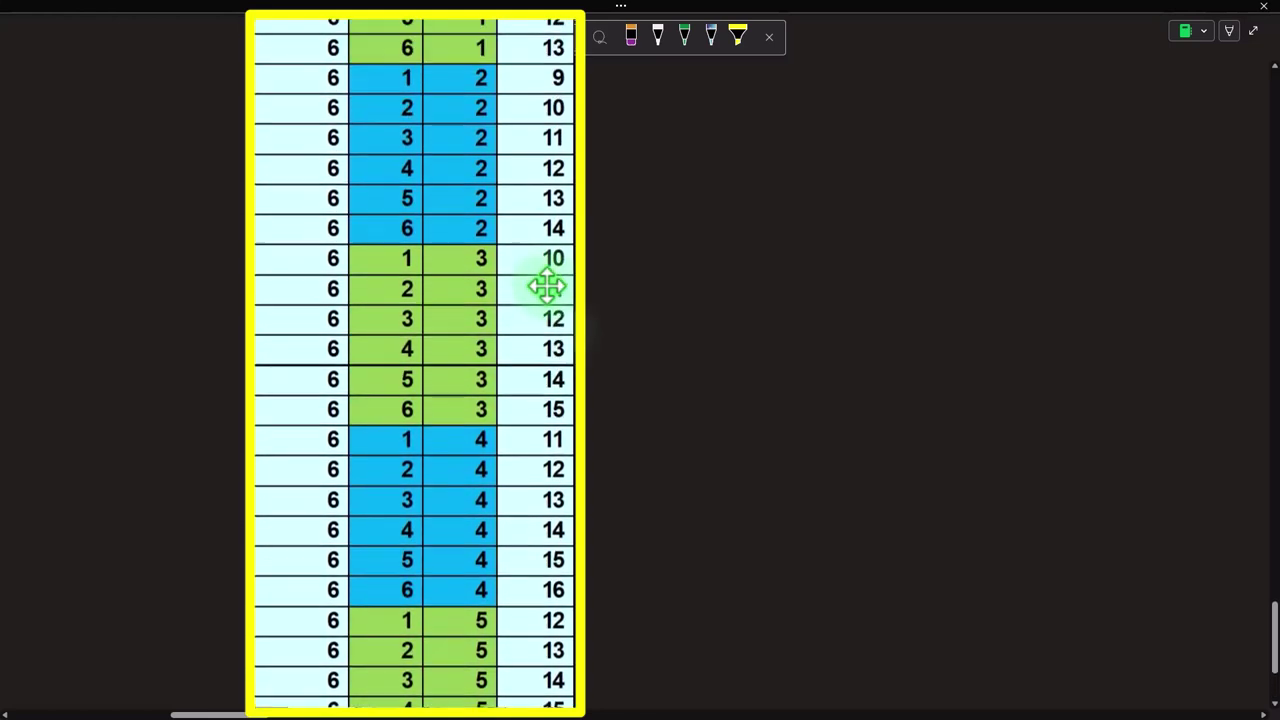
scroll(549, 286, up, 4)
scroll(549, 286, up, 4)
scroll(553, 287, up, 4)
scroll(553, 287, up, 4)
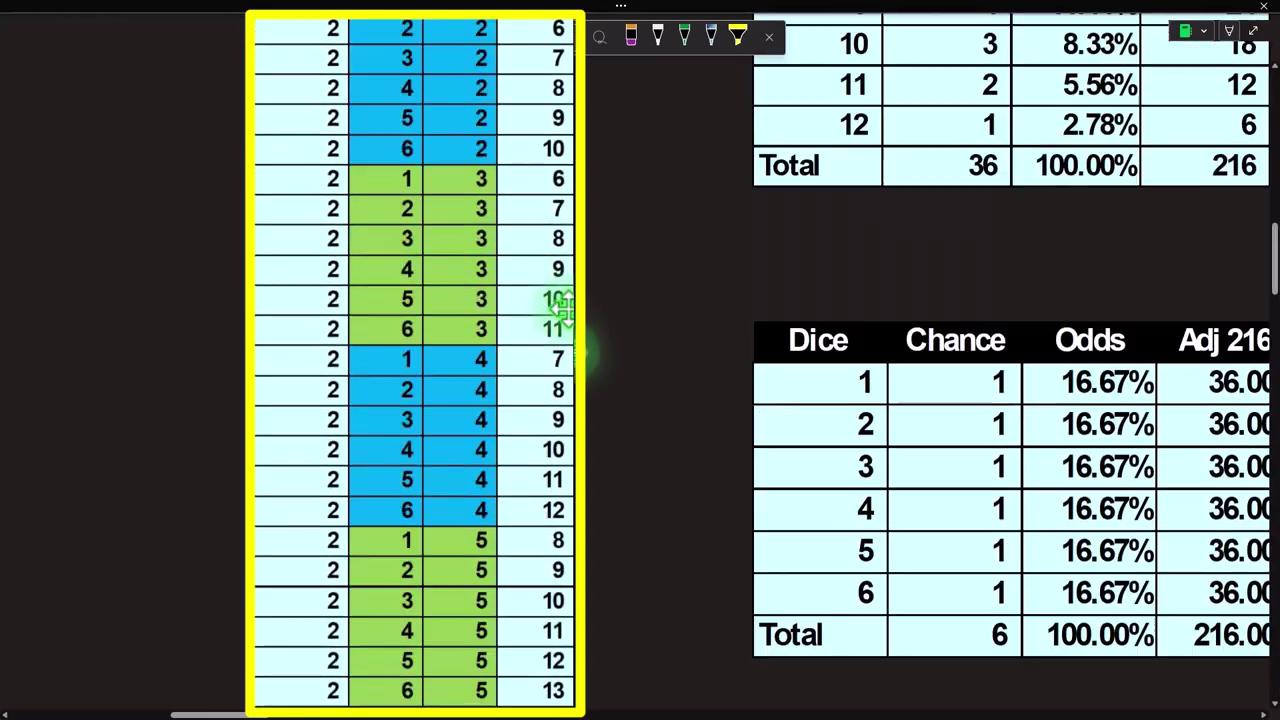
scroll(571, 314, up, 4)
scroll(729, 351, up, 2)
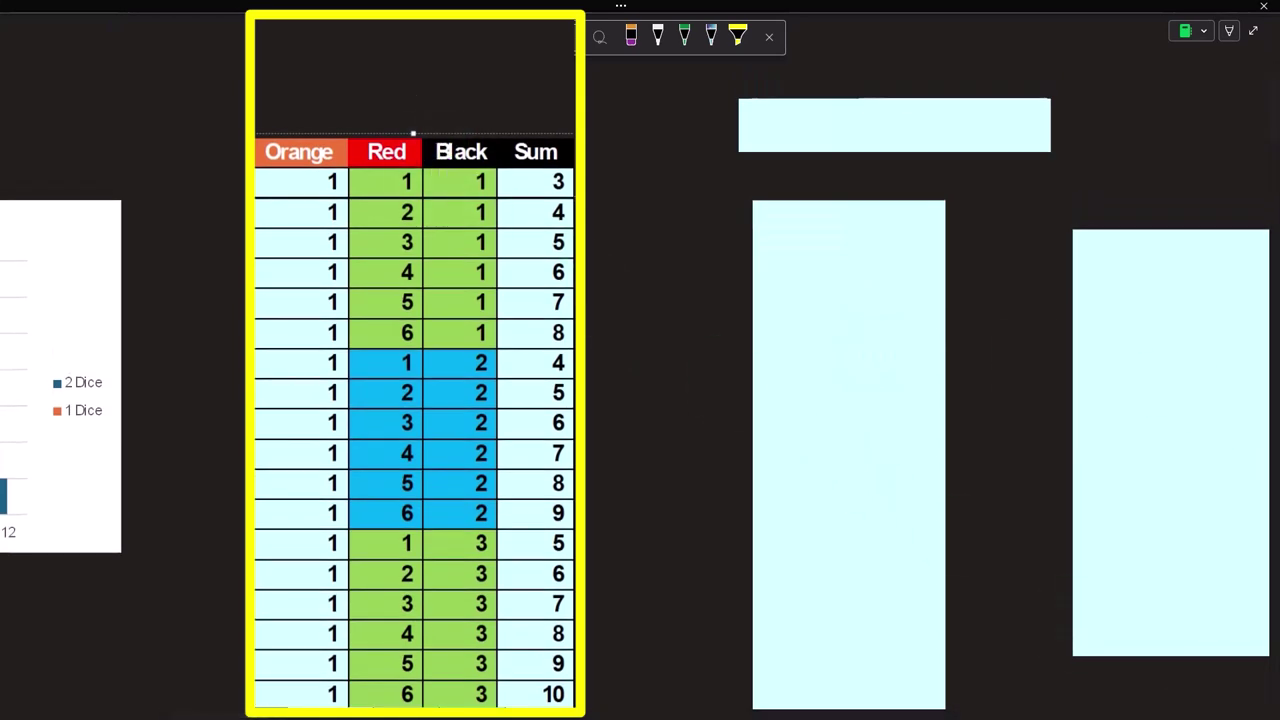
- Compute 6×3 = 18 as the highest three-dice total, then dismiss Calculator
click(756, 419)
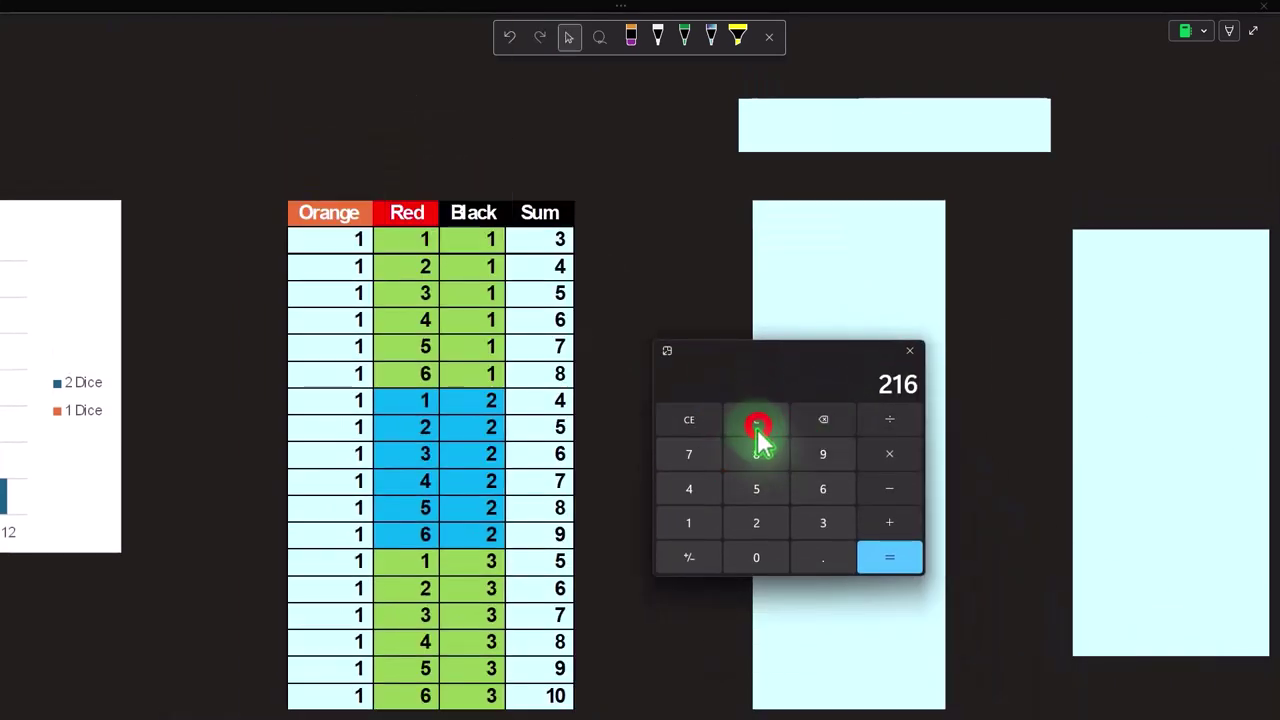
key(6)
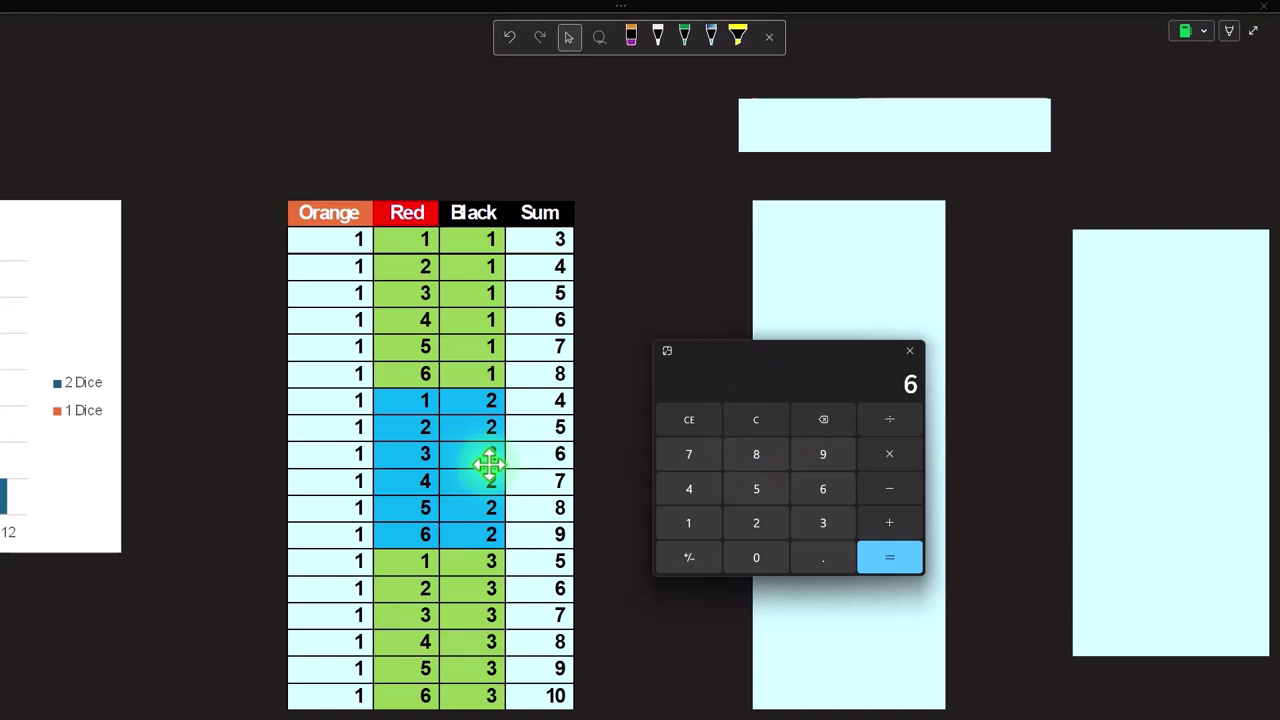
key(Return)
click(797, 357)
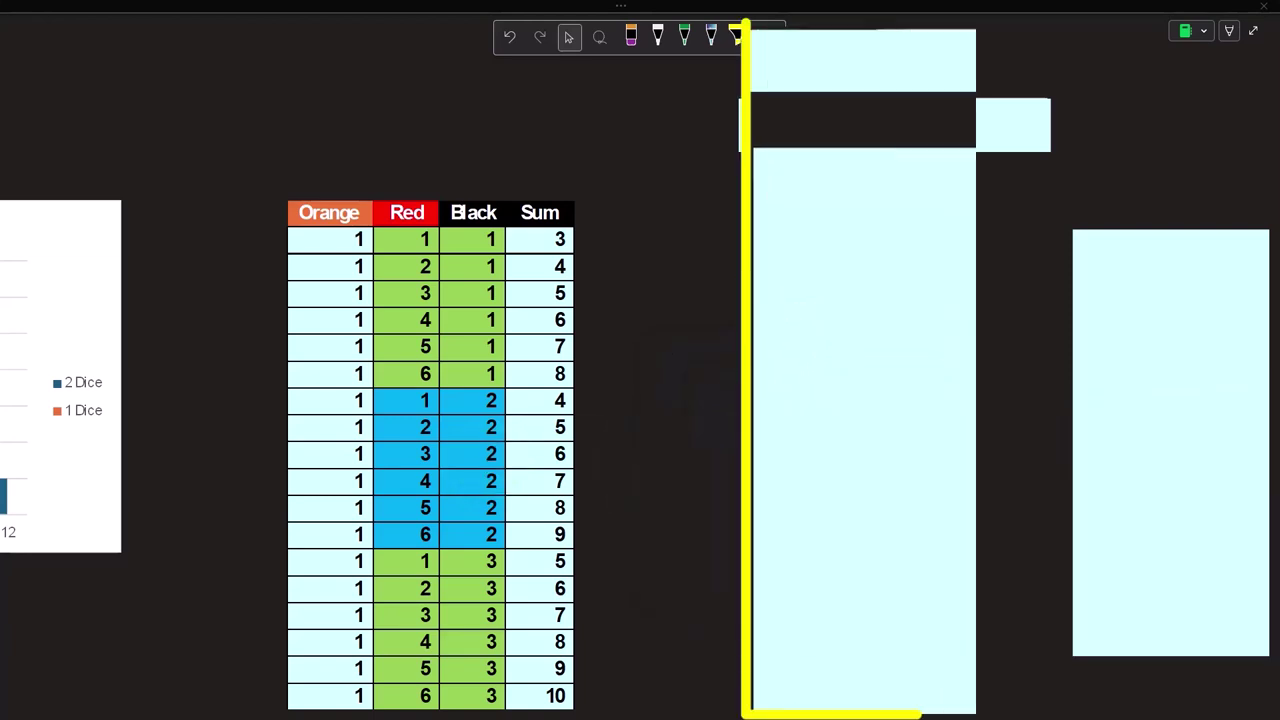
- Uncover the 3 Totals table, whose counts peak at 27 for 10 and 11 and total 216
click(884, 292)
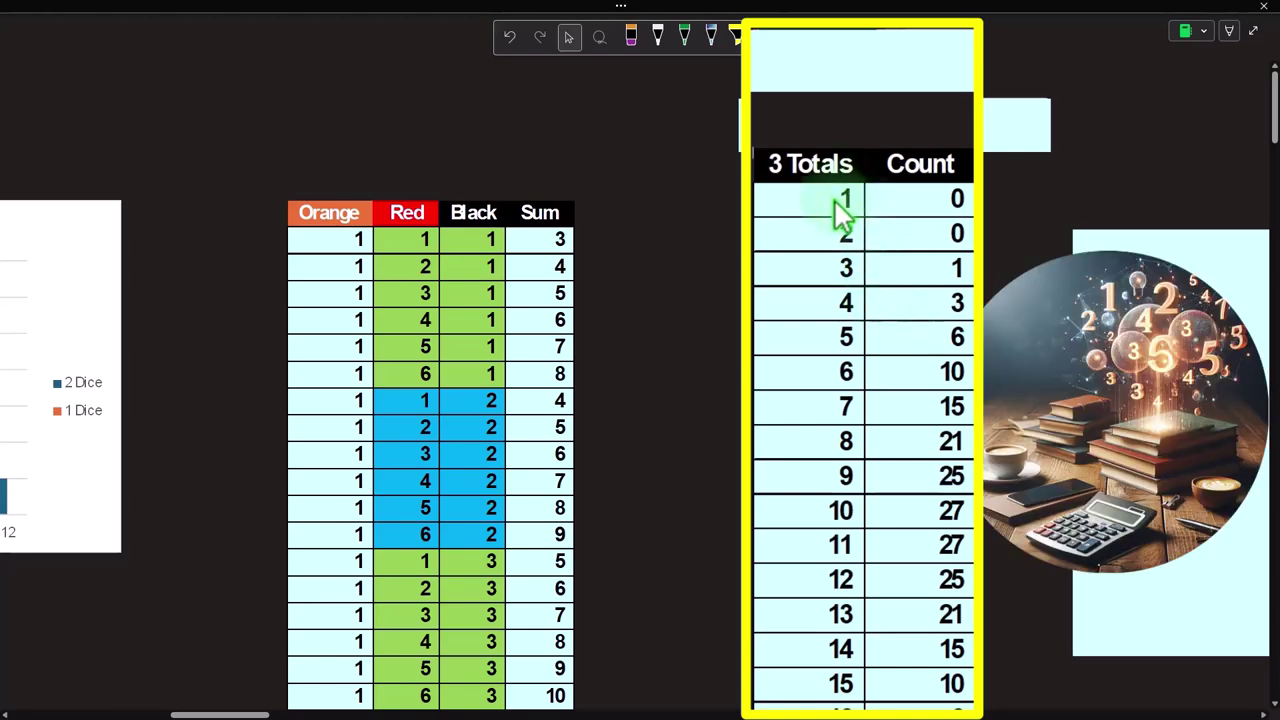
scroll(843, 333, down, 5)
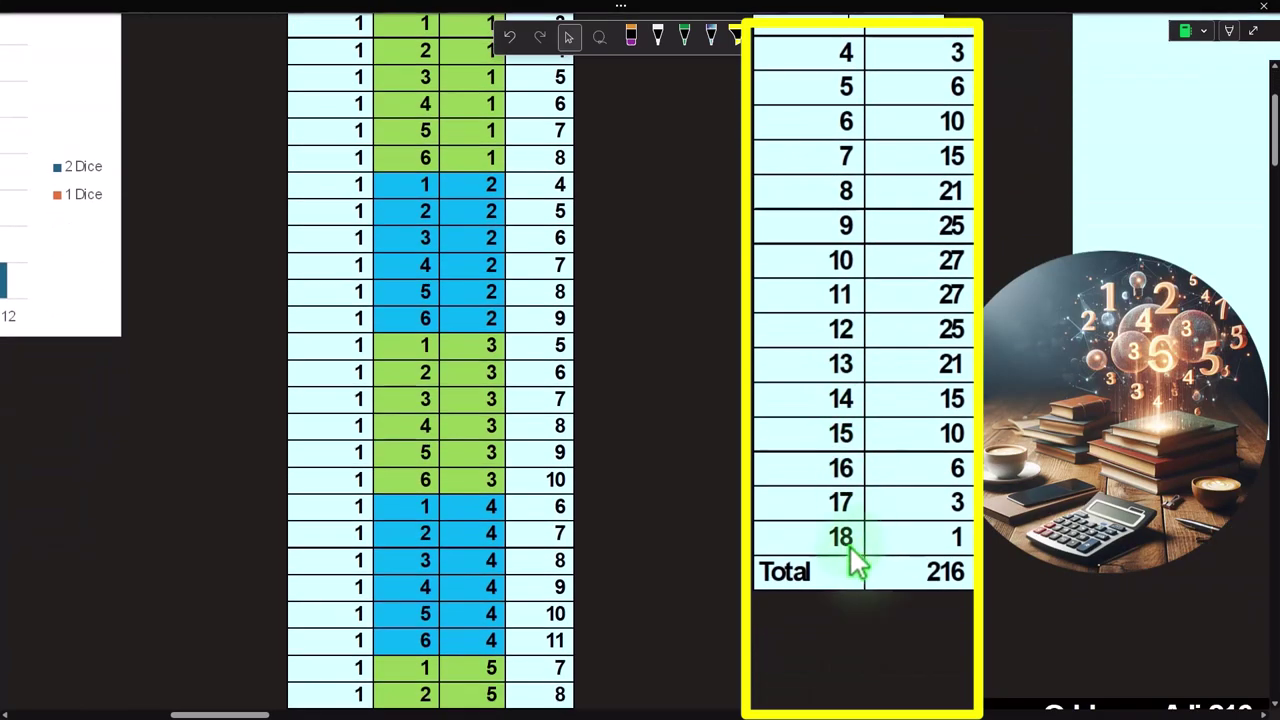
scroll(848, 545, up, 3)
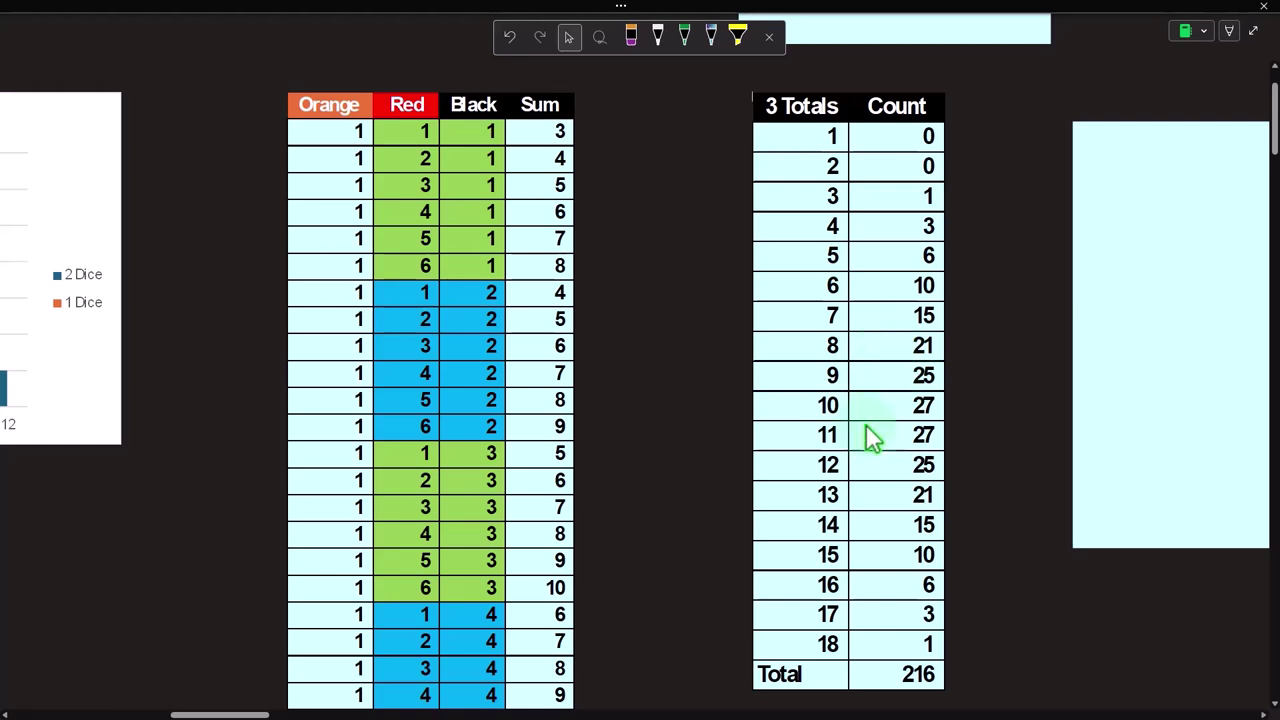
drag(233, 713, 282, 713)
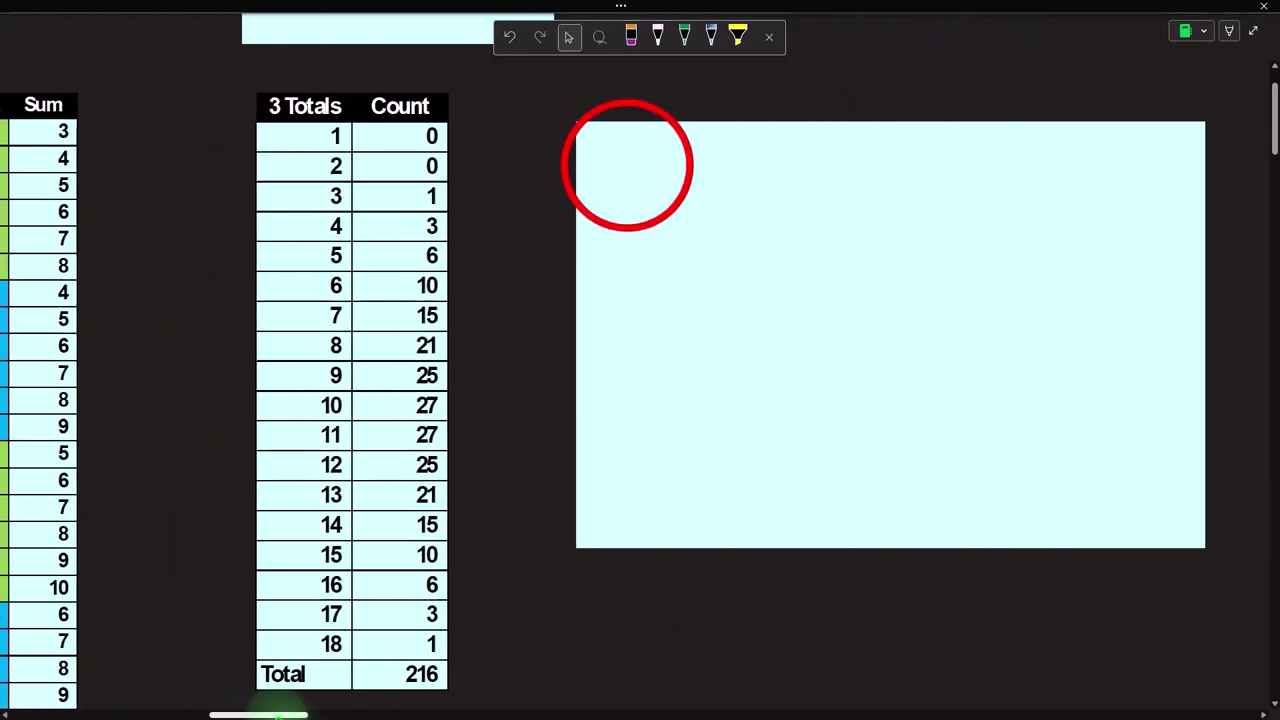
- Uncover the 3 Dice comparison chart, then scroll down to the 2 Totals table's Adj 216 column
click(628, 164)
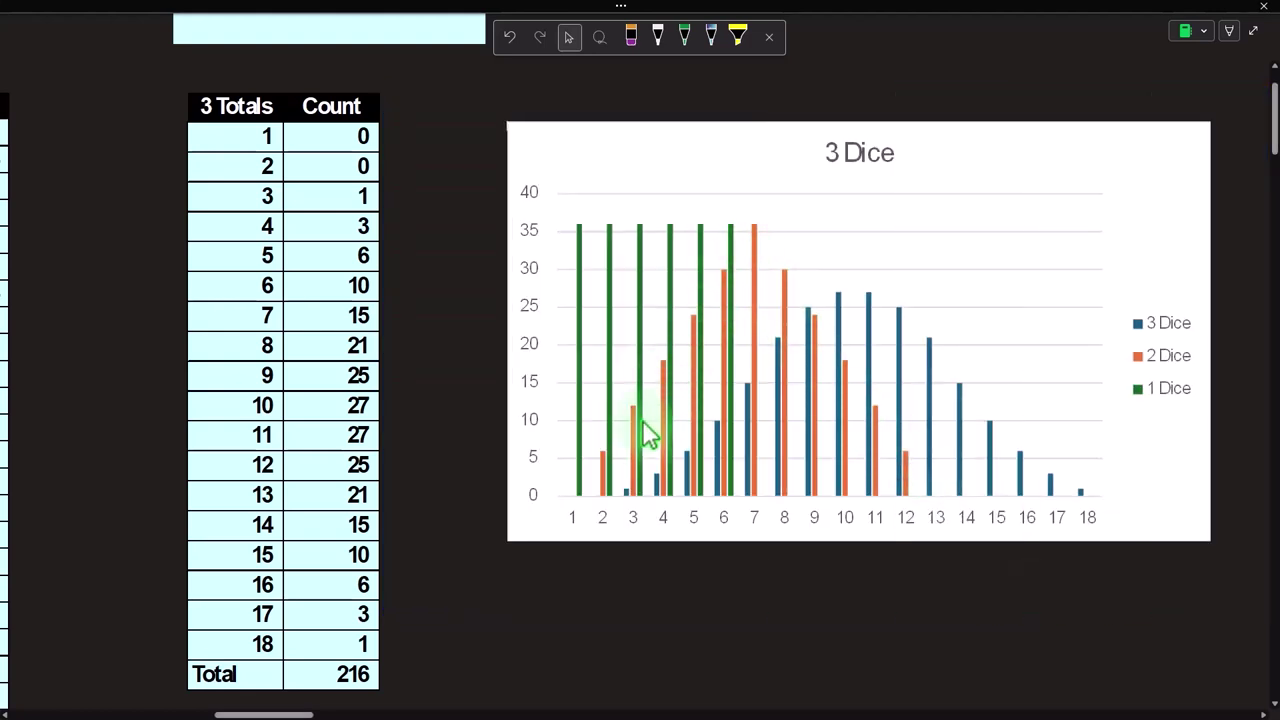
scroll(529, 586, down, 1)
scroll(300, 630, down, 3)
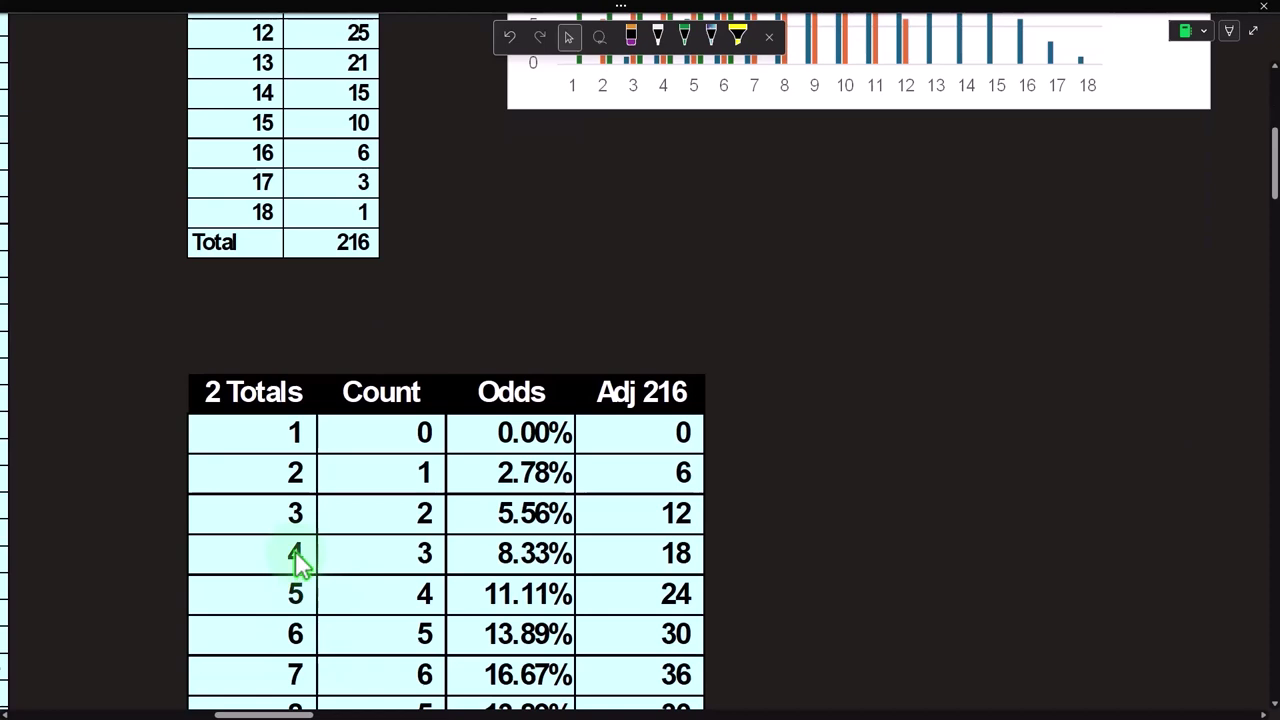
scroll(298, 520, down, 1)
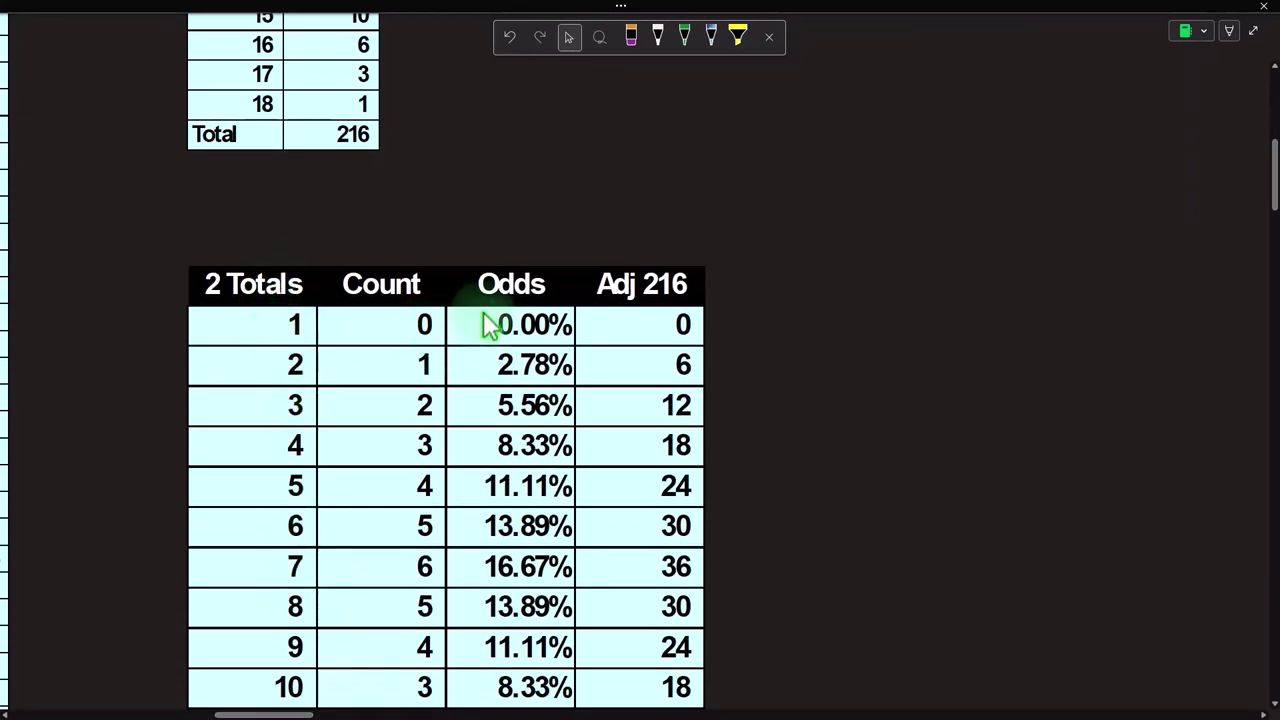
scroll(510, 320, down, 1)
scroll(510, 318, down, 1)
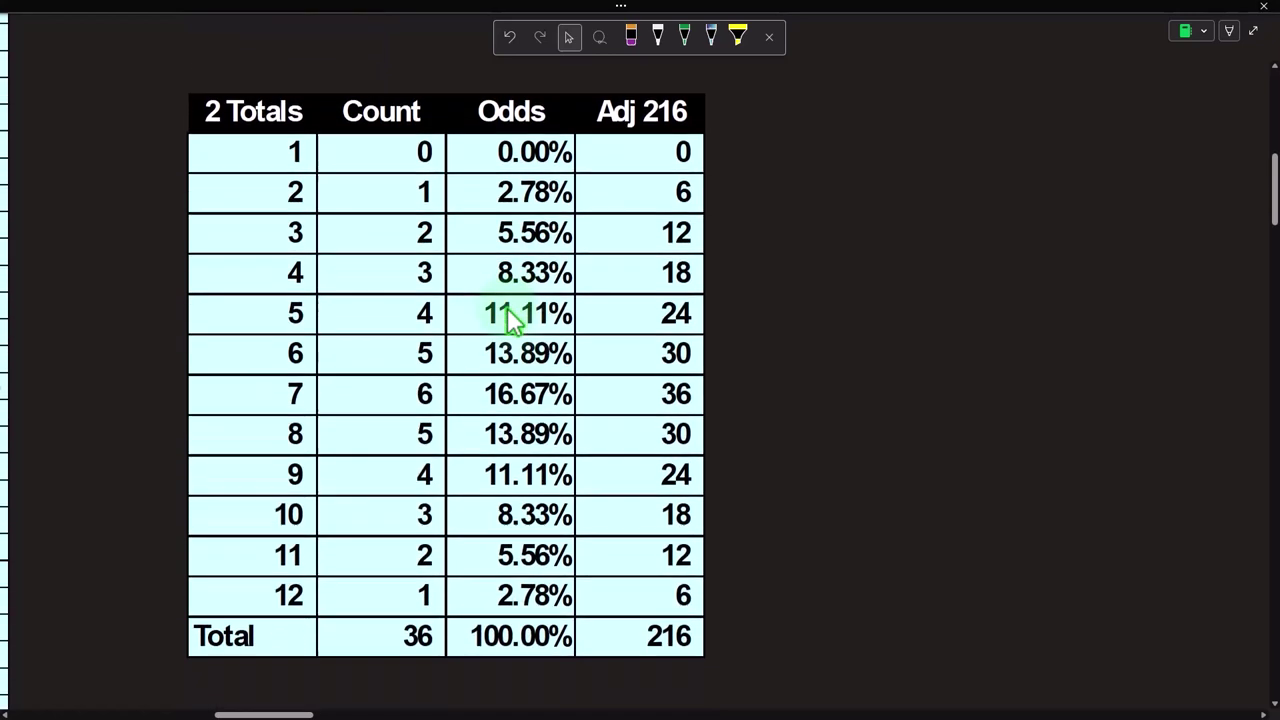
scroll(510, 310, up, 1)
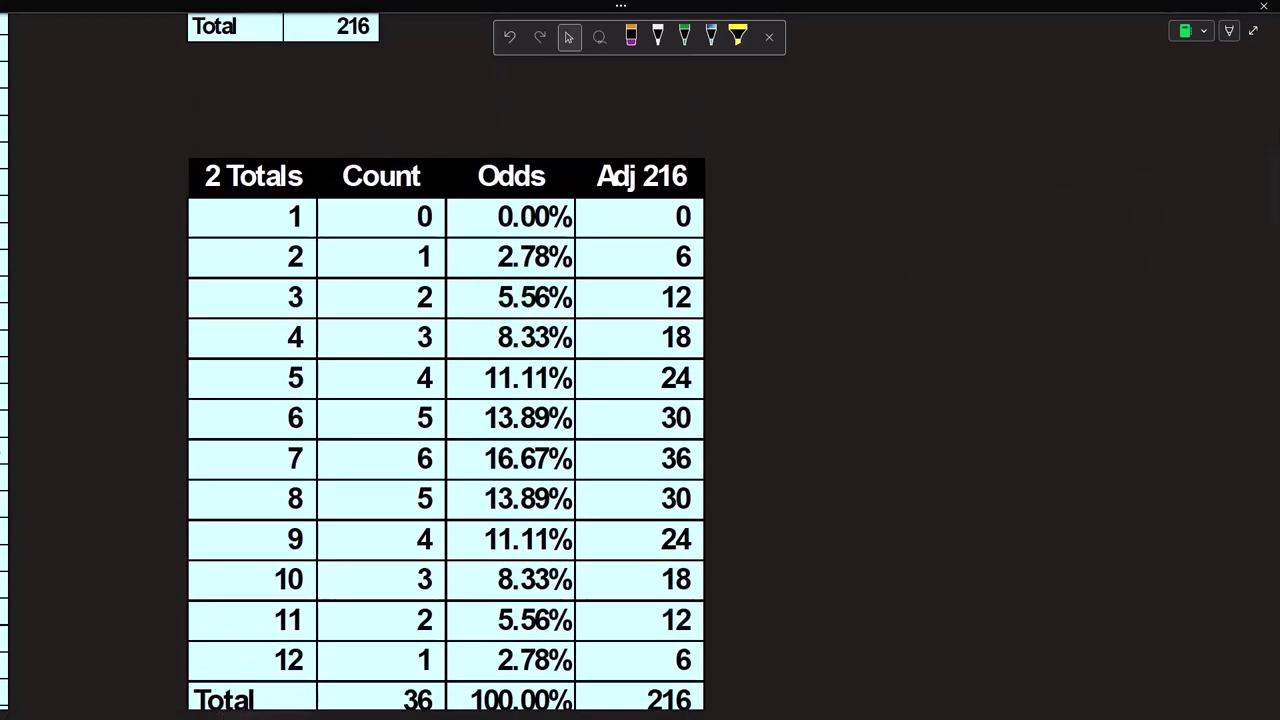
- Bring Calculator beside the 2 Totals table and compute 2÷36
drag(1223, 590, 873, 268)
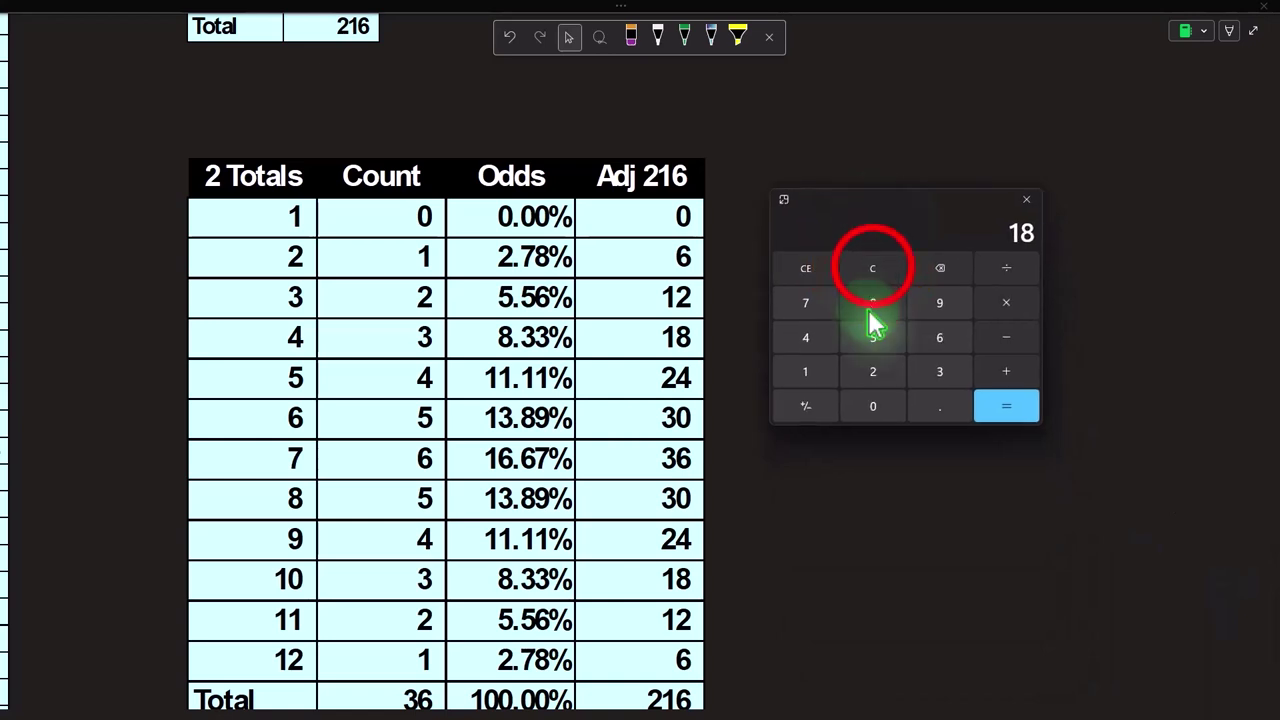
click(872, 268)
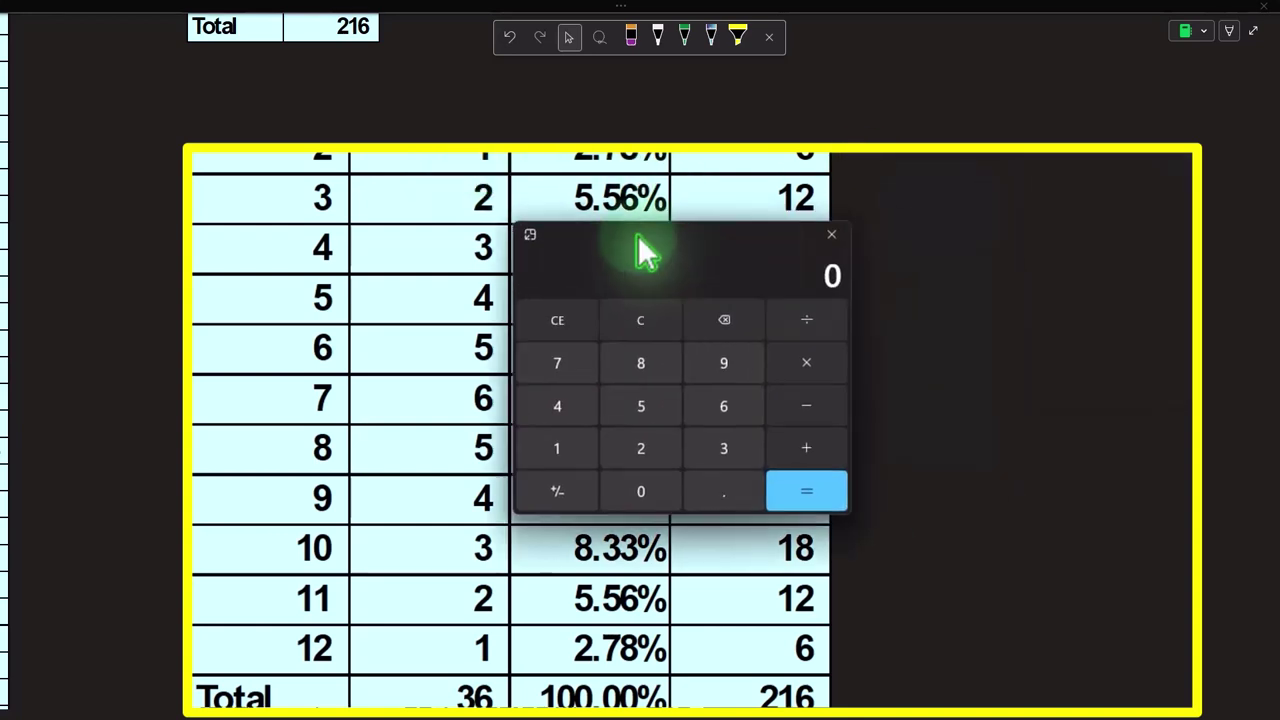
click(641, 320)
text(2)
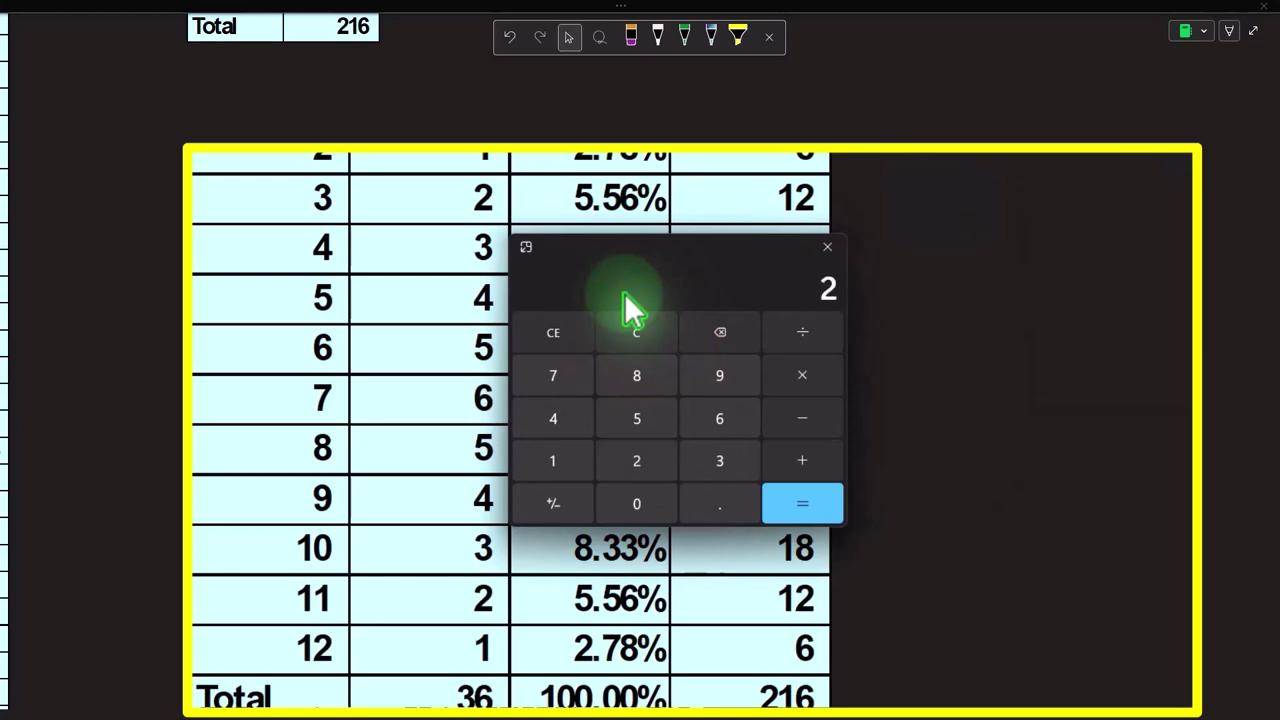
text(36)
key(Return)
click(610, 250)
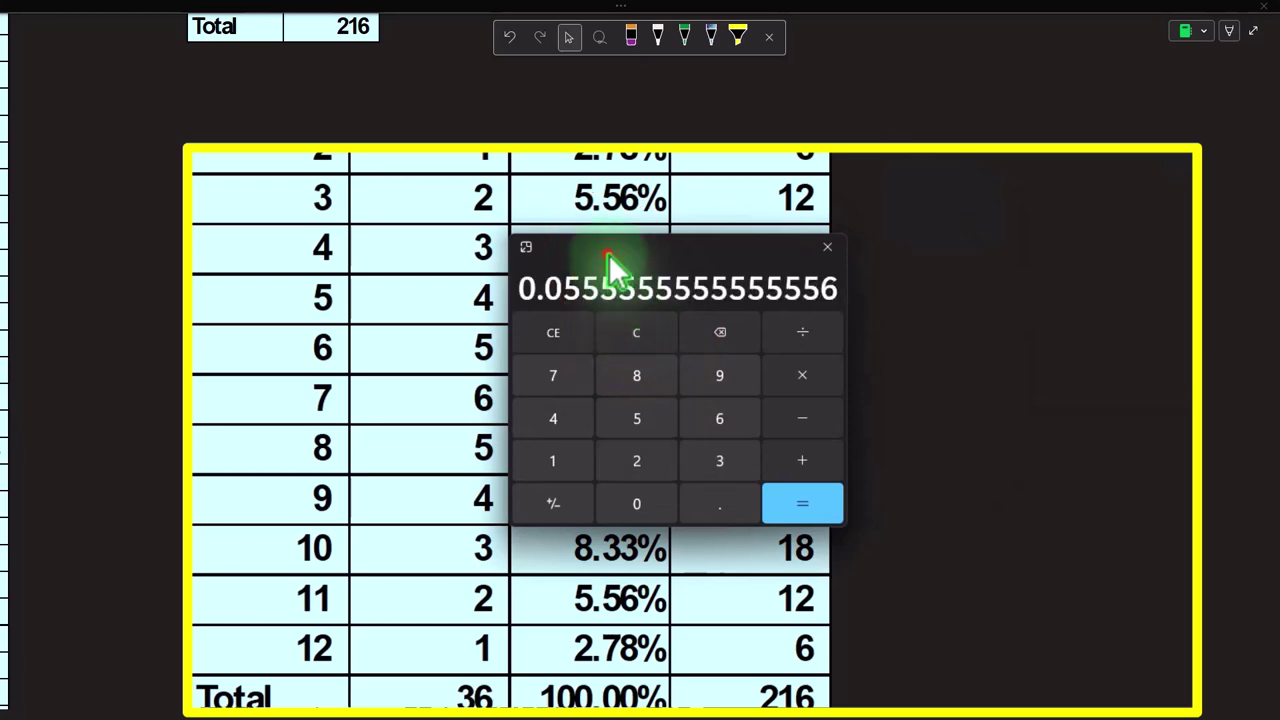
drag(609, 254, 956, 181)
scroll(749, 251, up, 3)
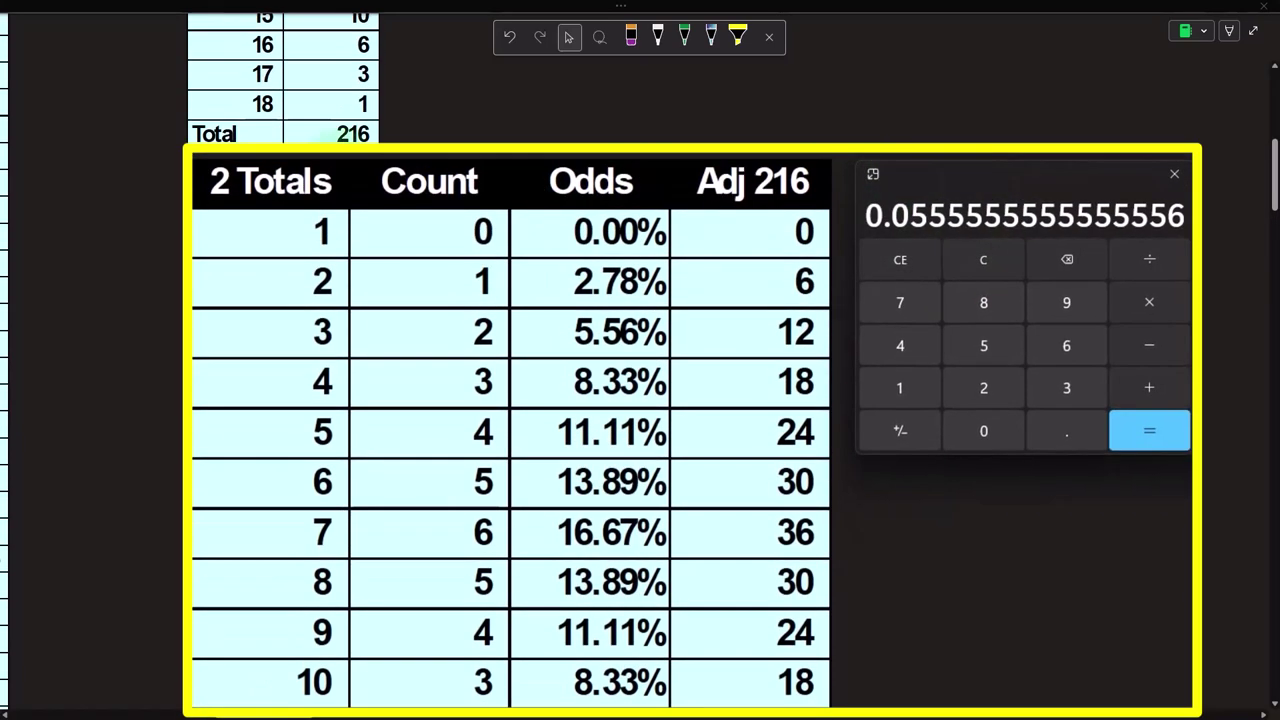
- Multiply 216 by 0.0278 and by 0.0556, giving 6.0048 and 12.0096
click(990, 265)
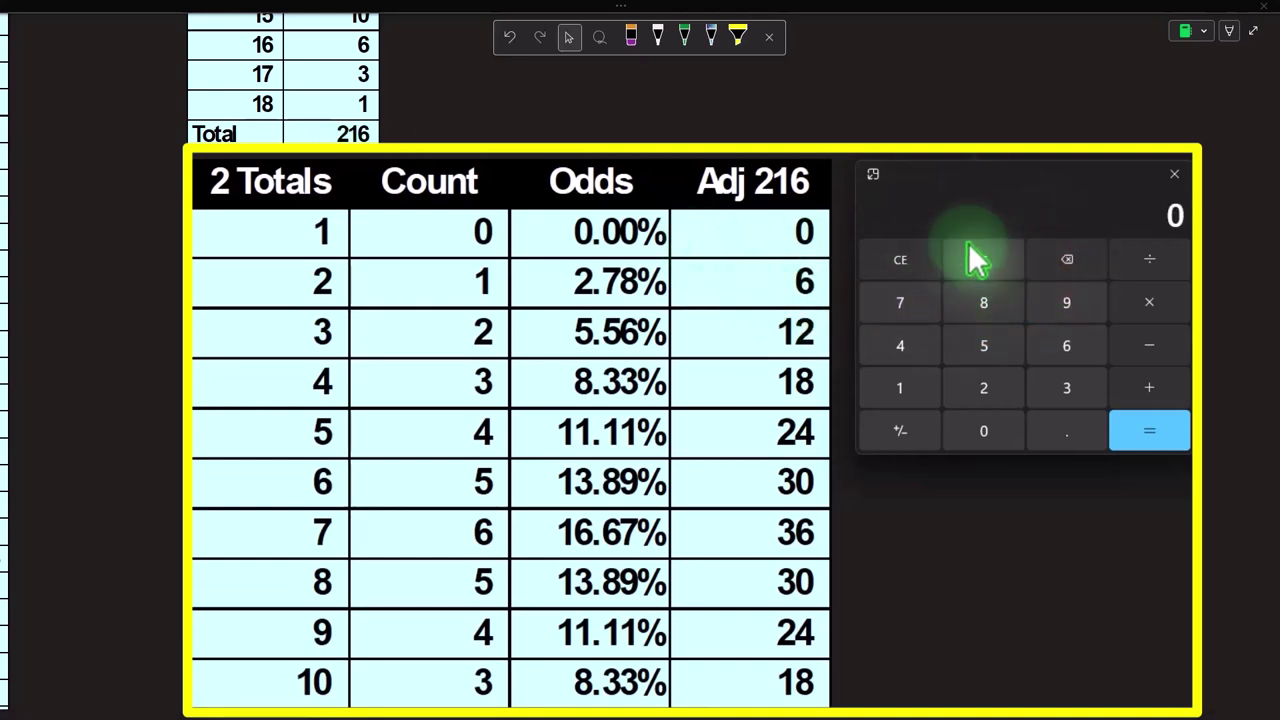
text(216)
text(*.078)
key(Return)
click(980, 259)
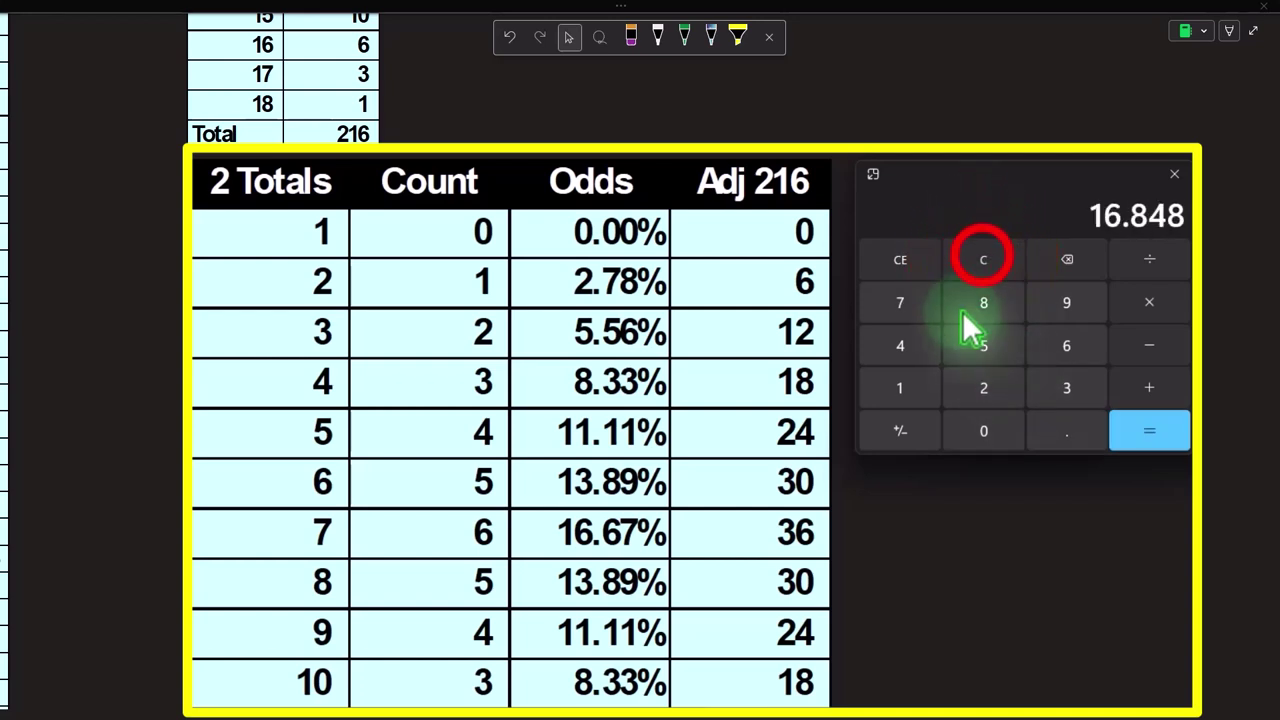
text(216)
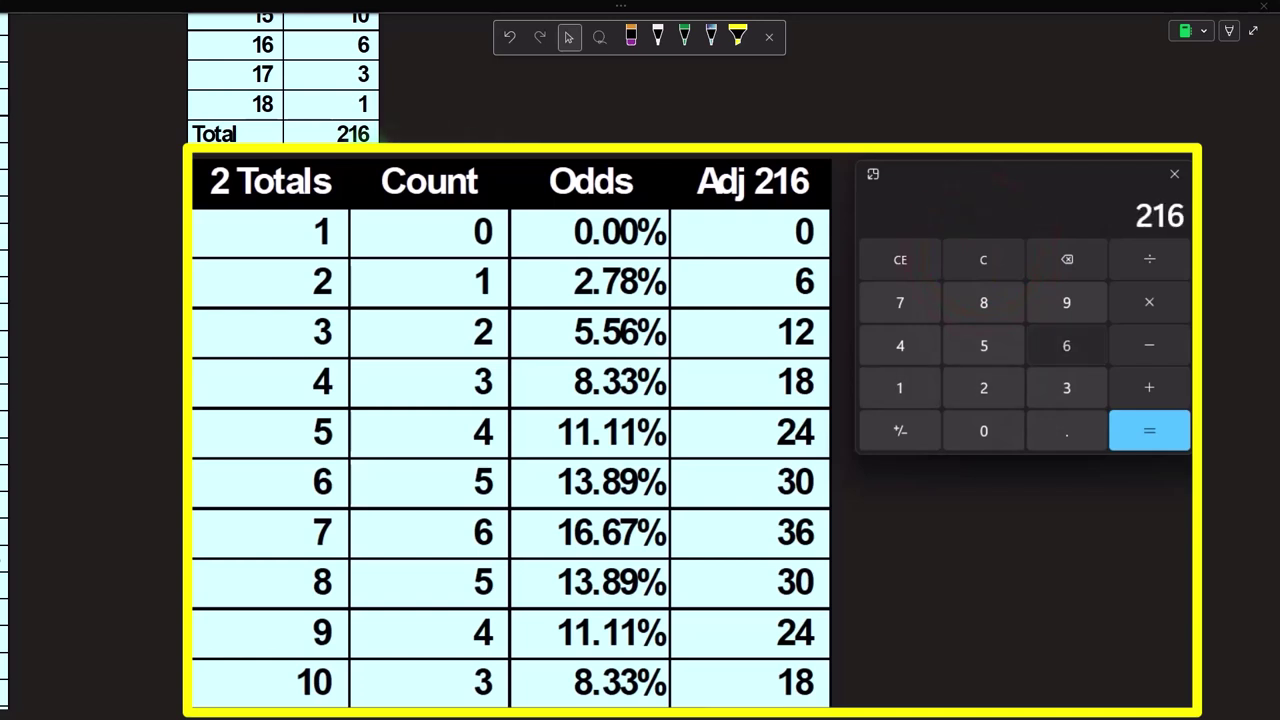
text(*.)
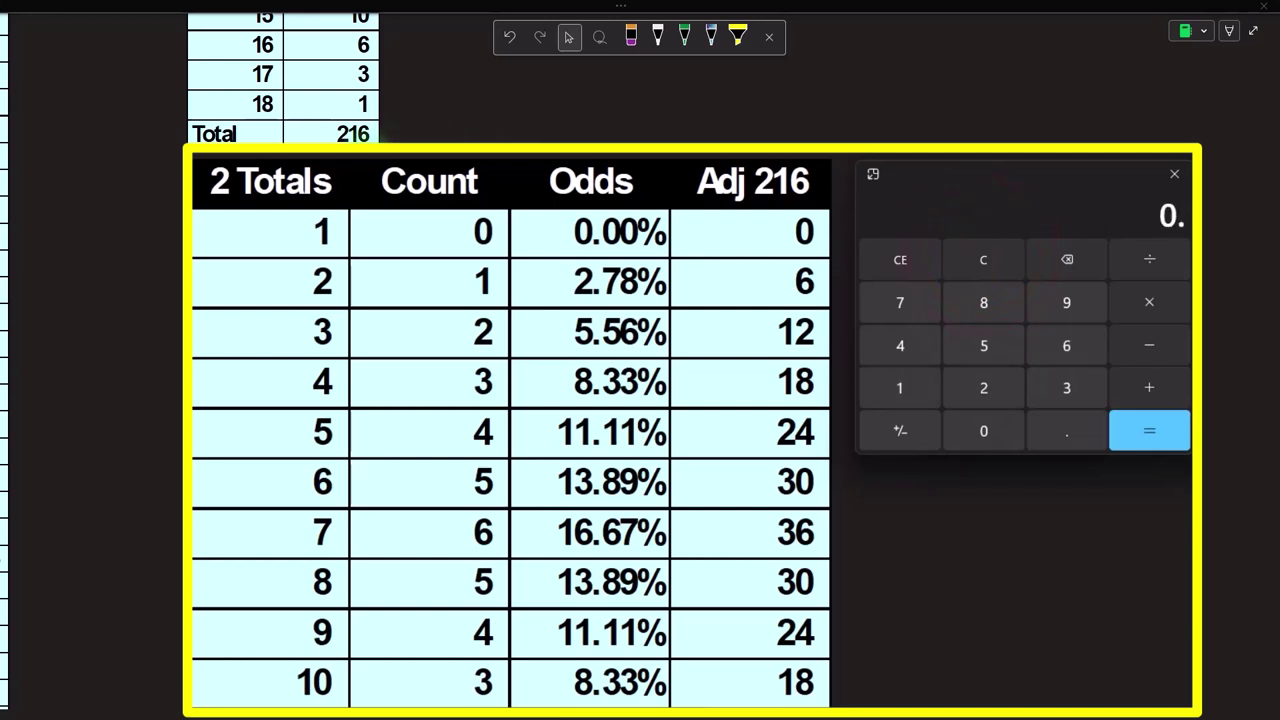
text(0278)
key(Return)
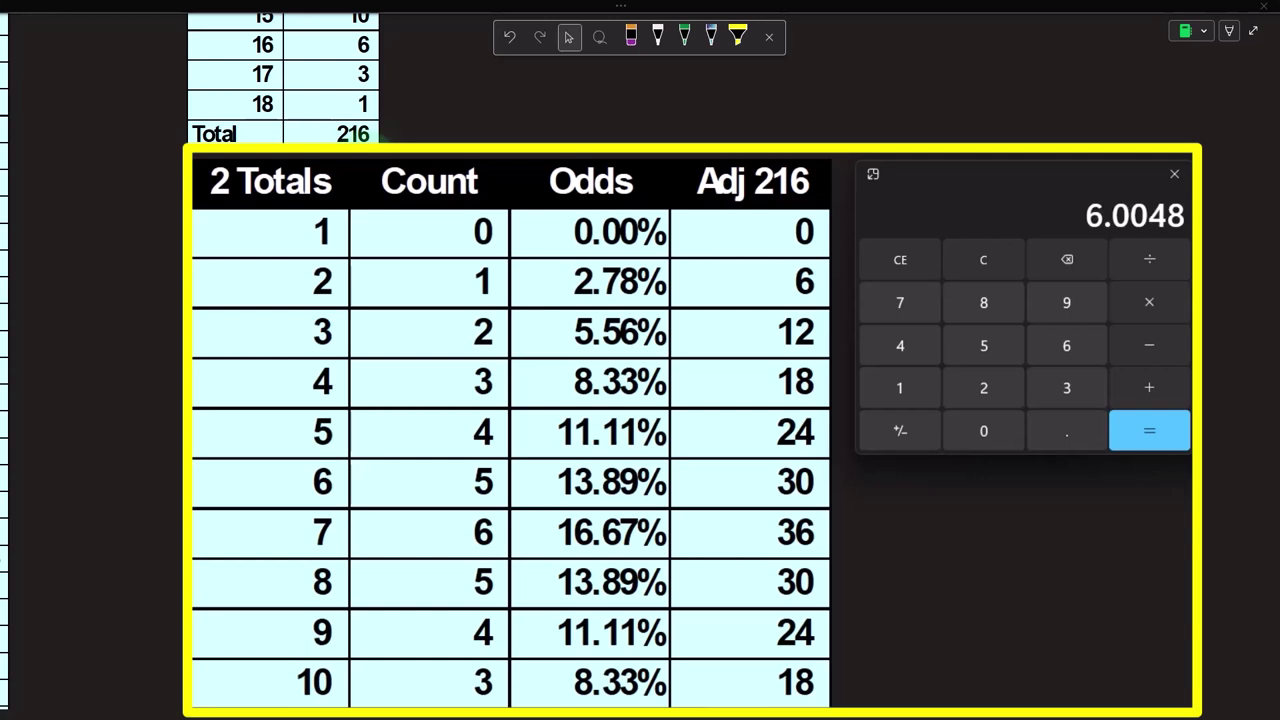
click(983, 259)
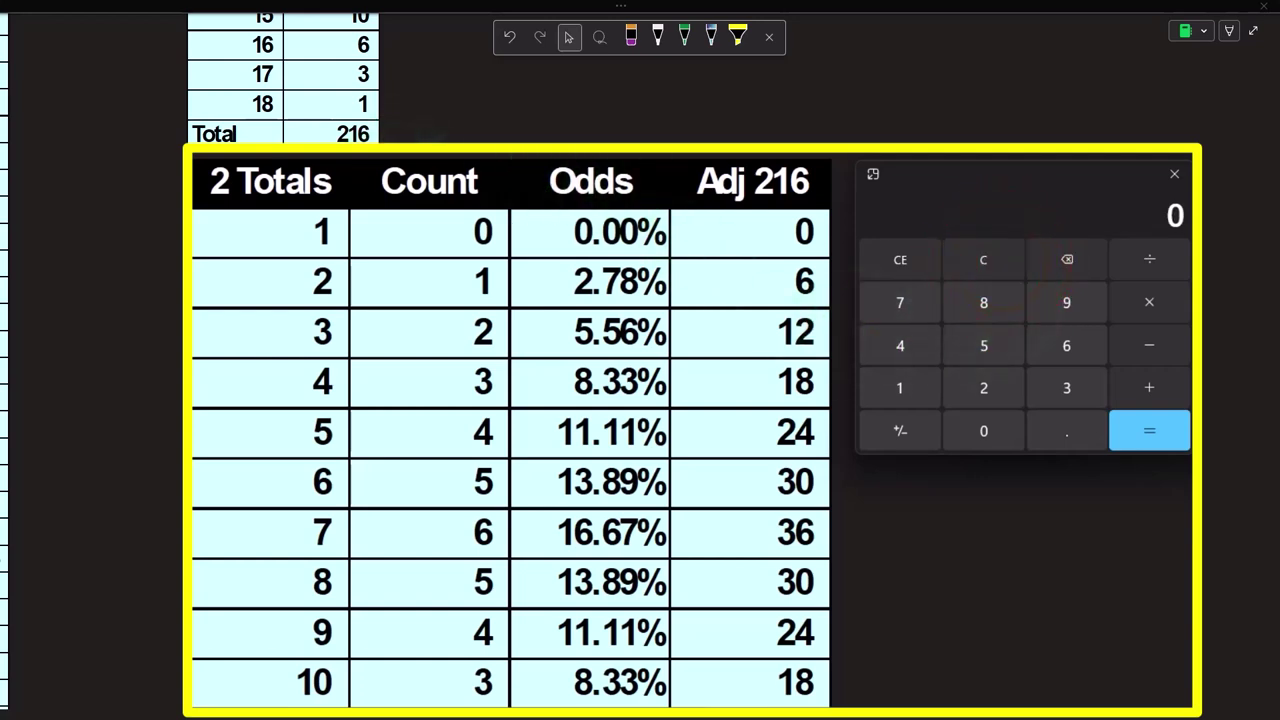
text(216)
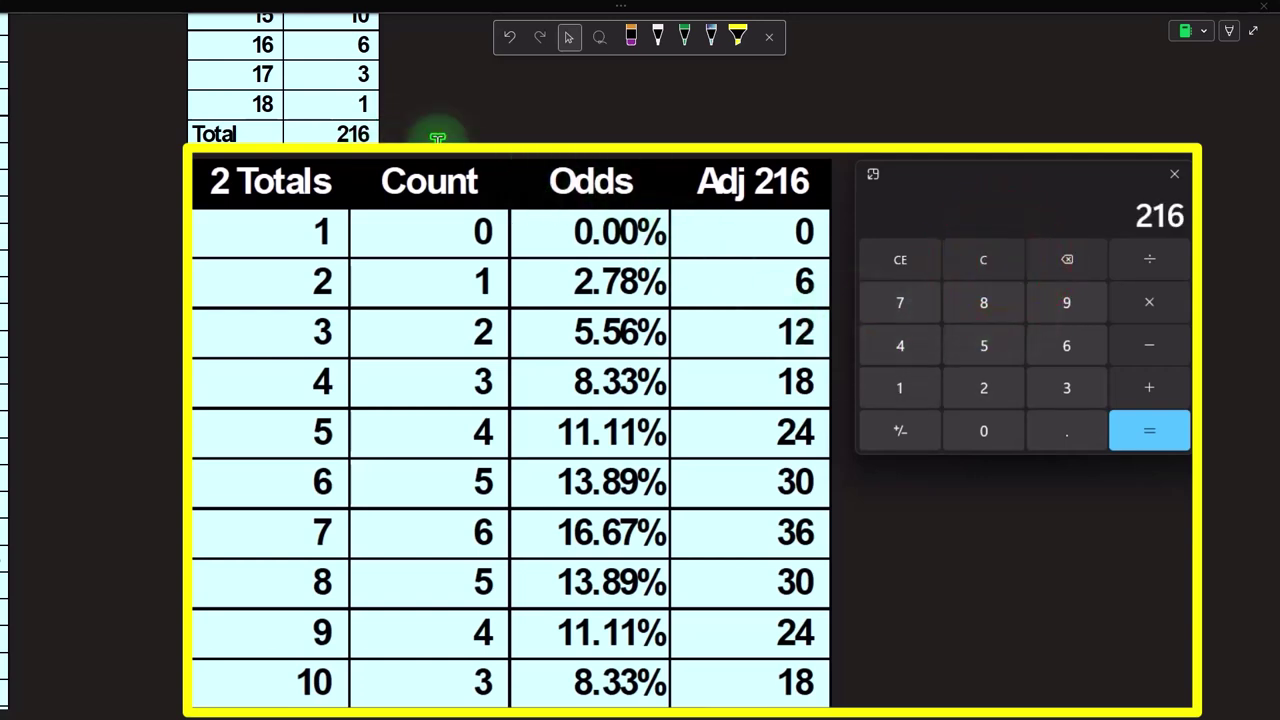
text(0.05)
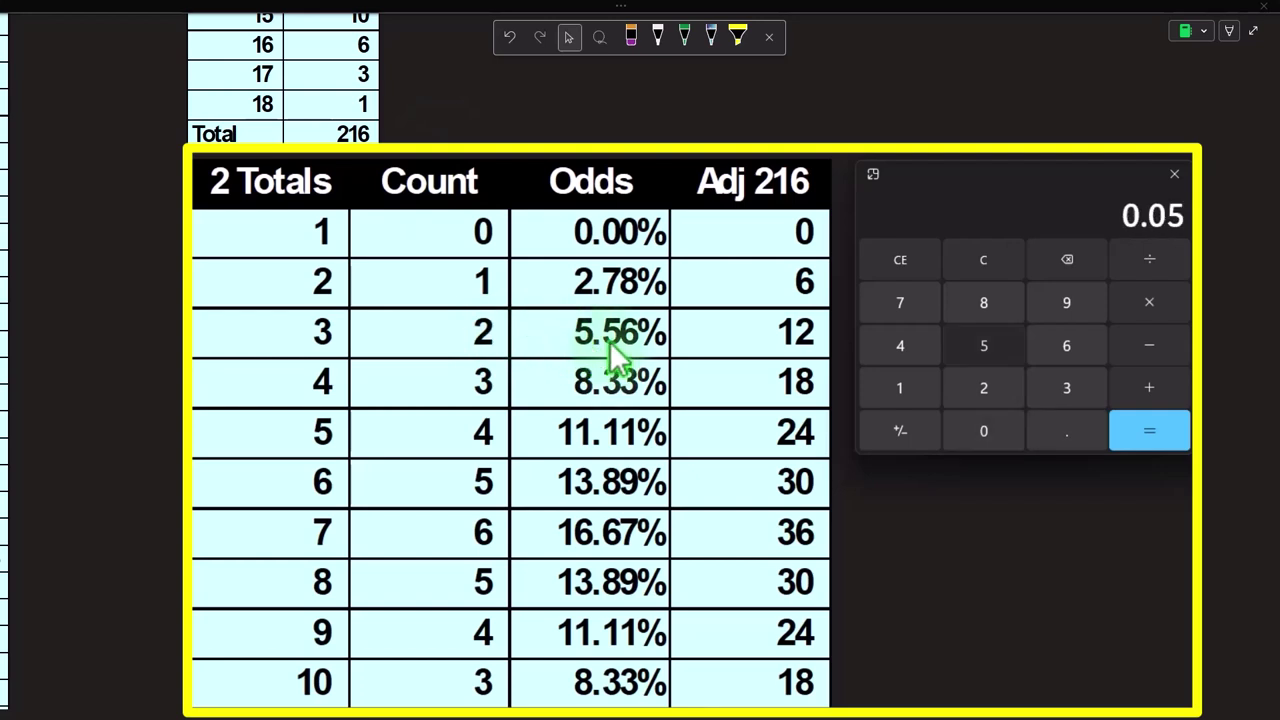
text(56*216)
key(Return)
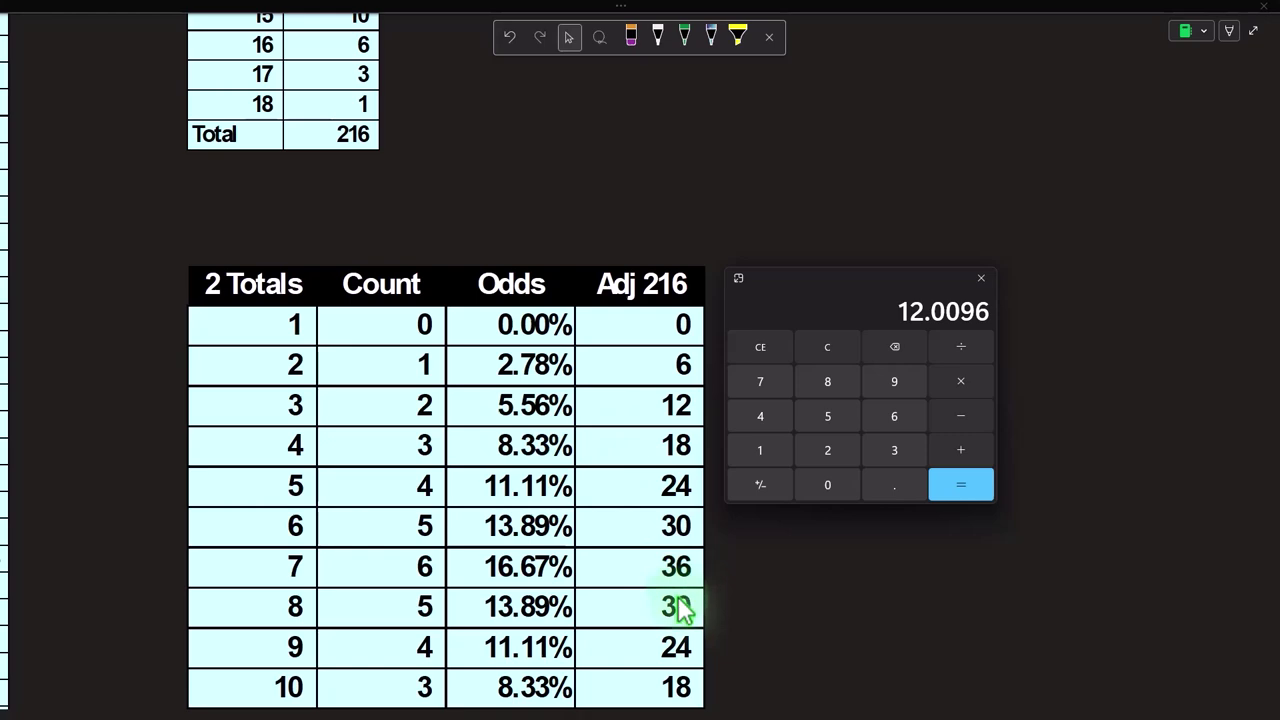
- Scroll to the single-die Dice/Chance/Odds table and compute 0.1667×216 = 36.0072 in Calculator
scroll(654, 620, down, 1)
scroll(655, 622, down, 3)
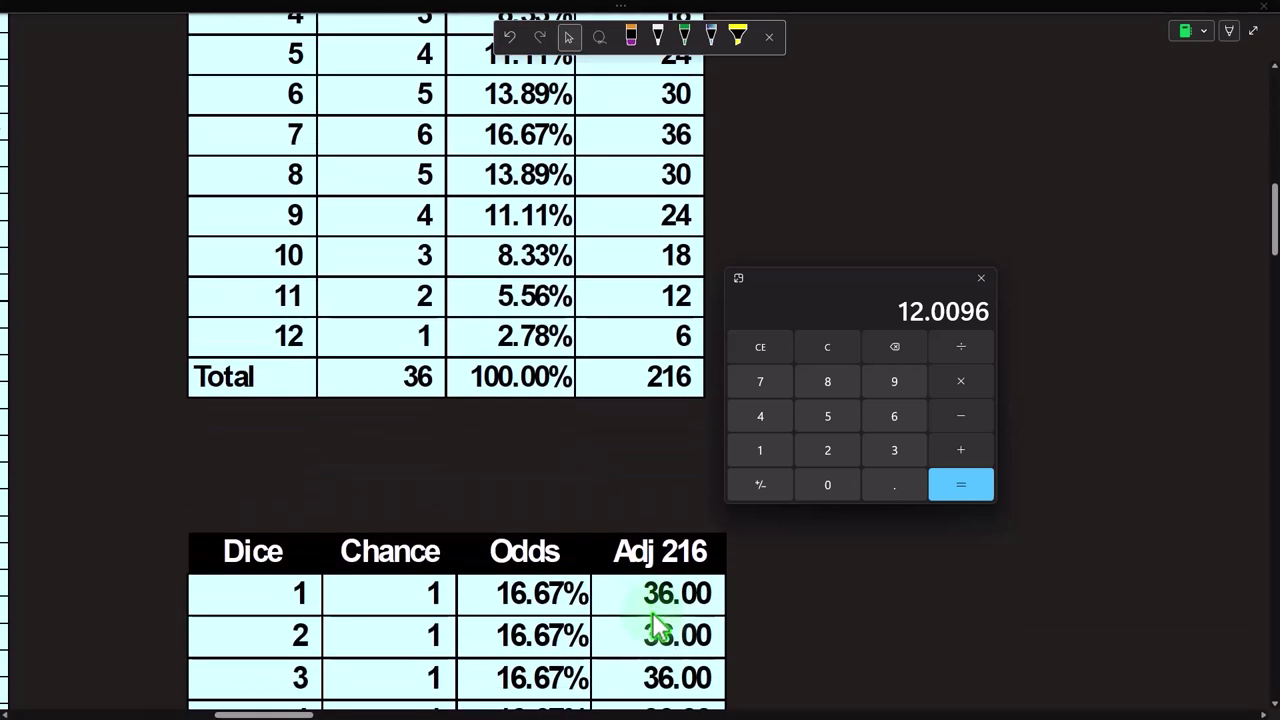
scroll(655, 622, down, 1)
scroll(655, 625, down, 2)
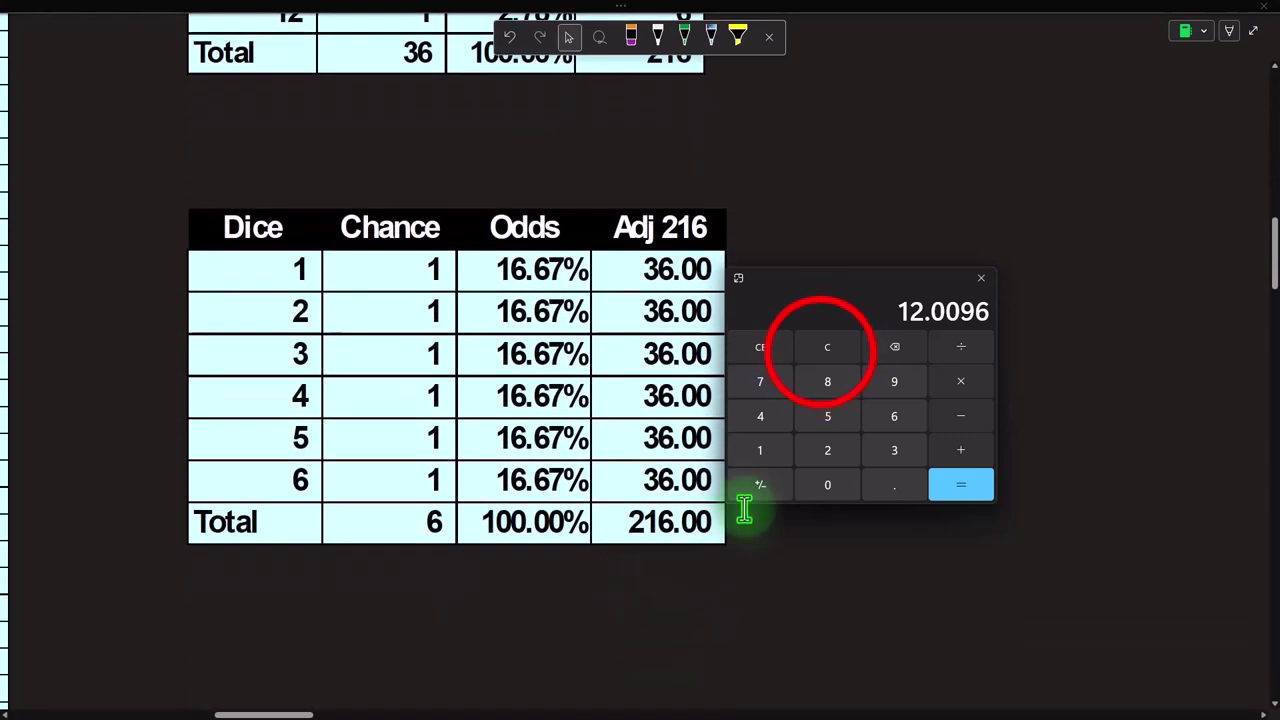
click(827, 350)
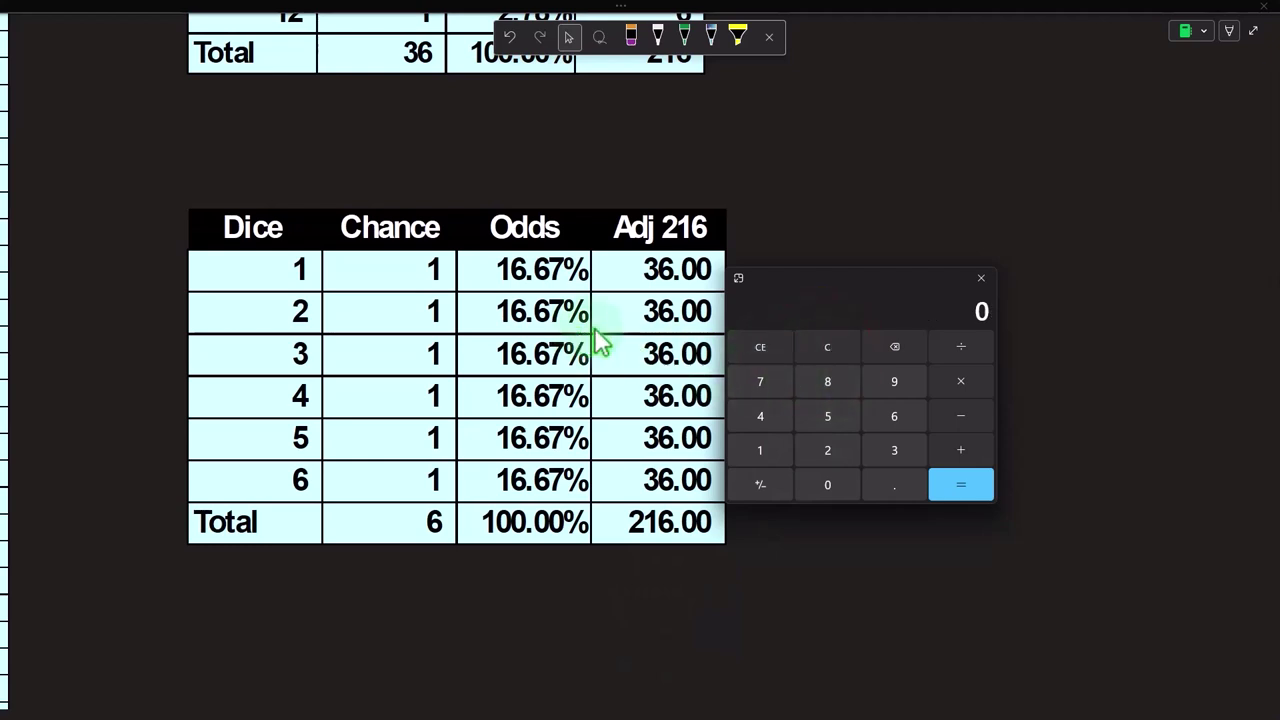
scroll(523, 294, up, 1)
click(820, 346)
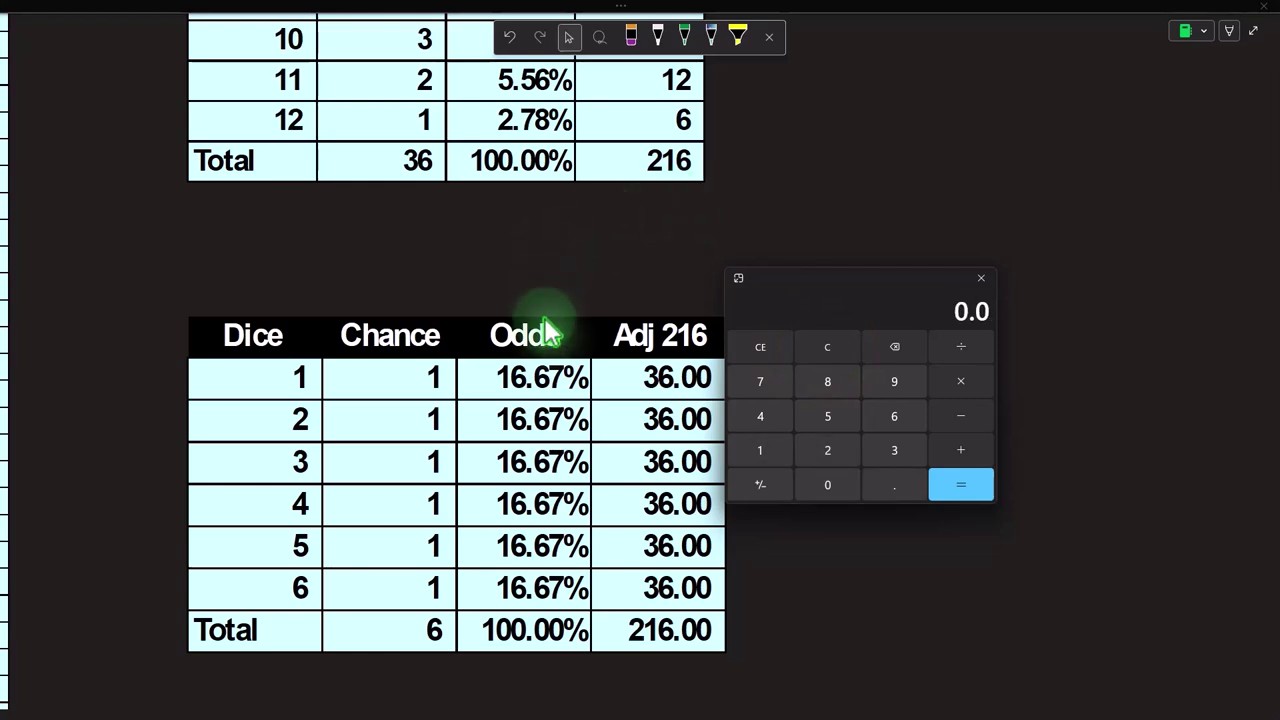
text(667)
key(Return)
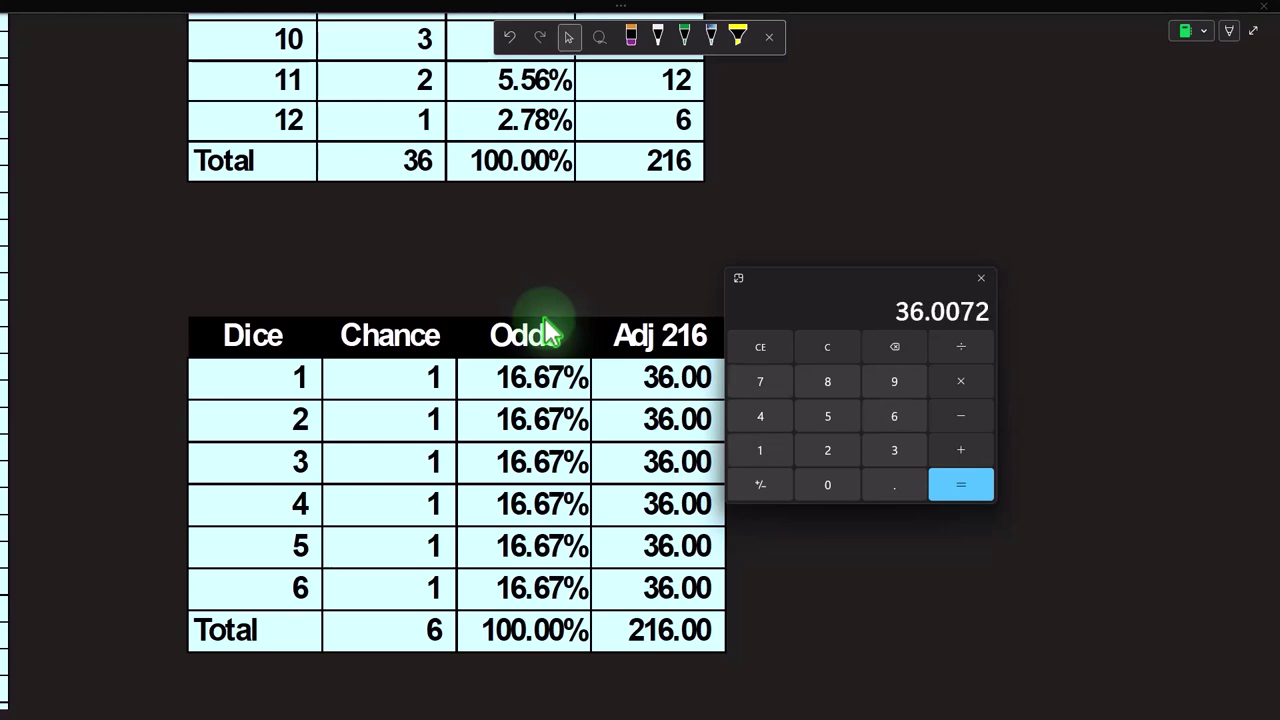
- Scroll up to the 3 Totals table and chart, then across to the three cyan-covered panels
scroll(537, 487, up, 10)
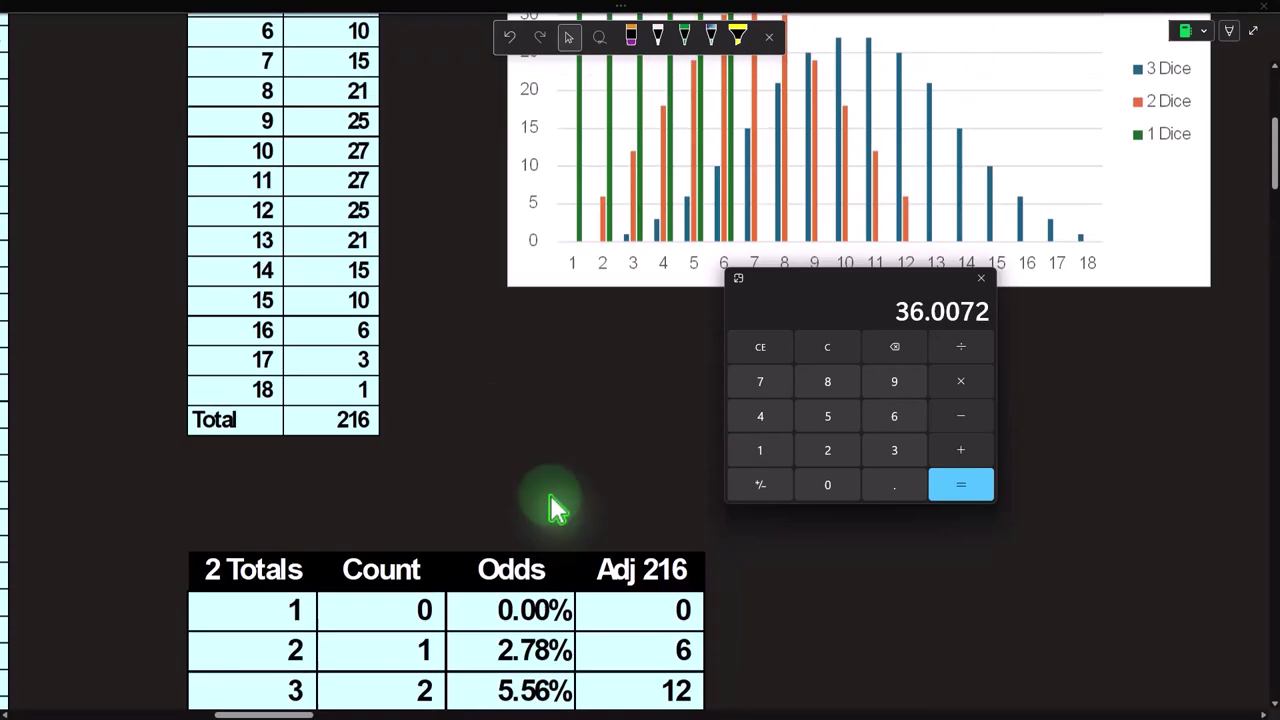
scroll(551, 509, up, 10)
drag(849, 277, 820, 319)
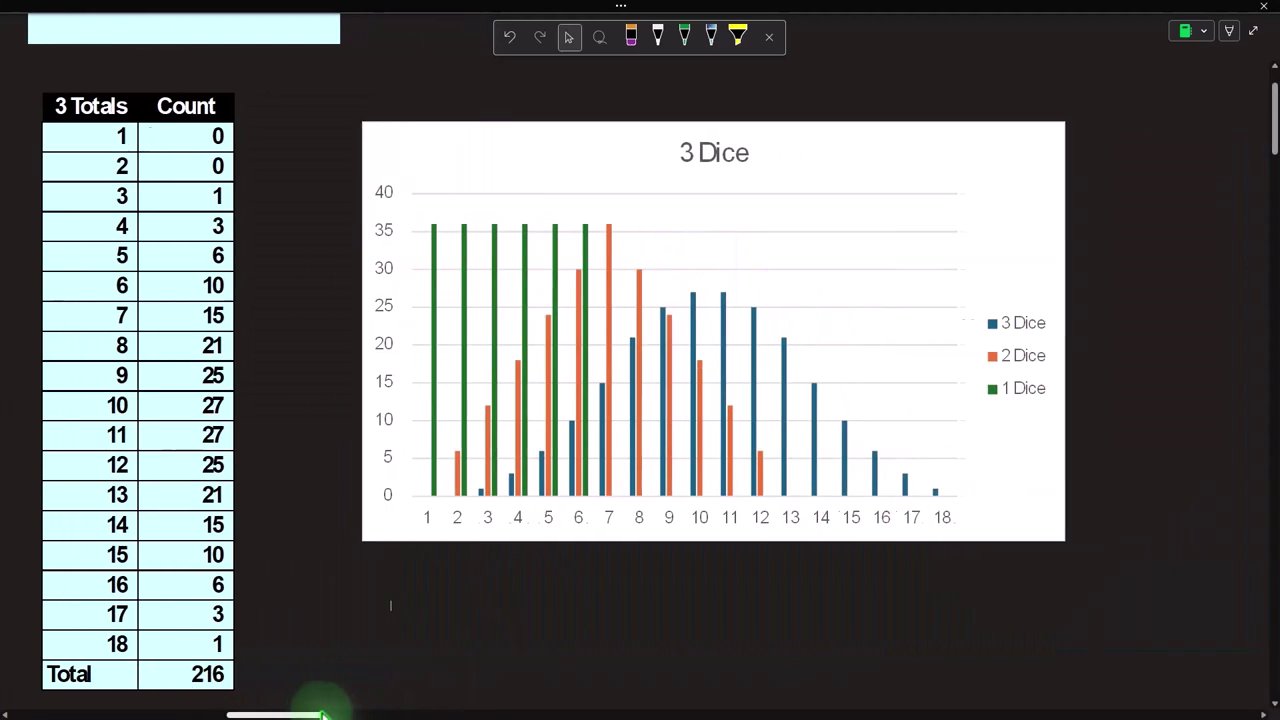
drag(300, 714, 410, 714)
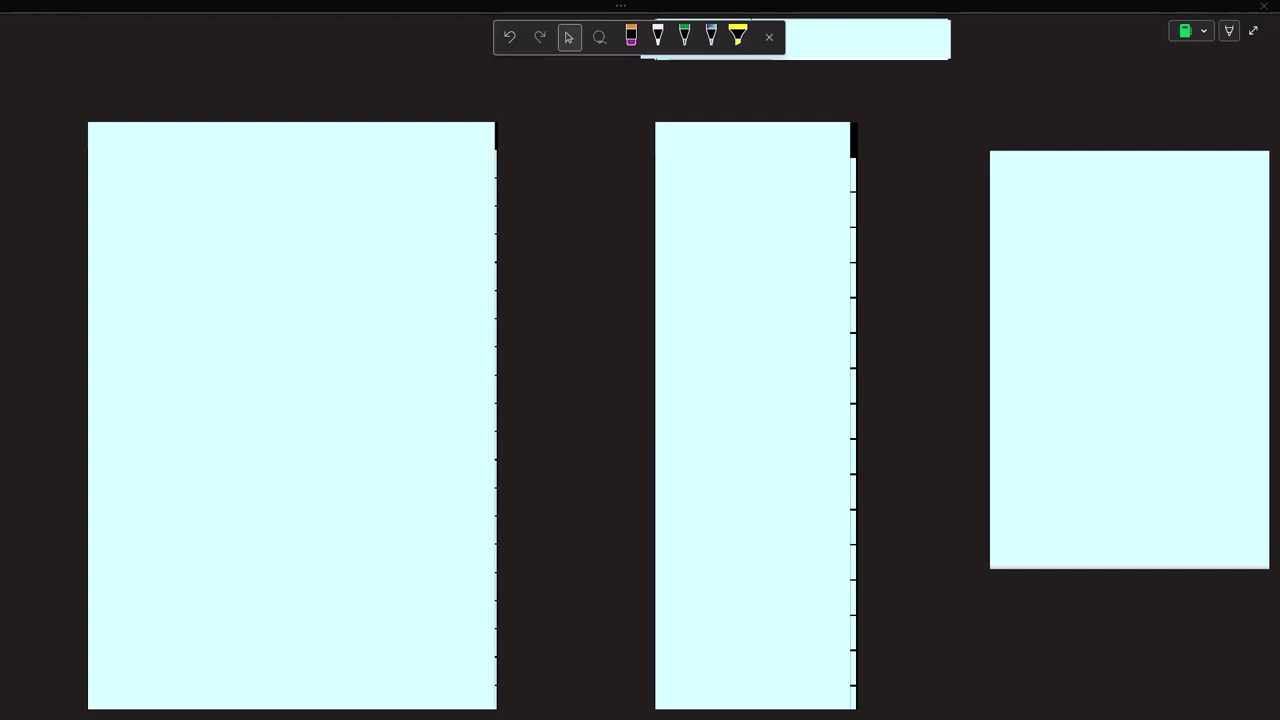
- Uncover the four-dice Yellow/Orange/Red/Black/Sum table and scroll through its rows, then return to the header
click(314, 280)
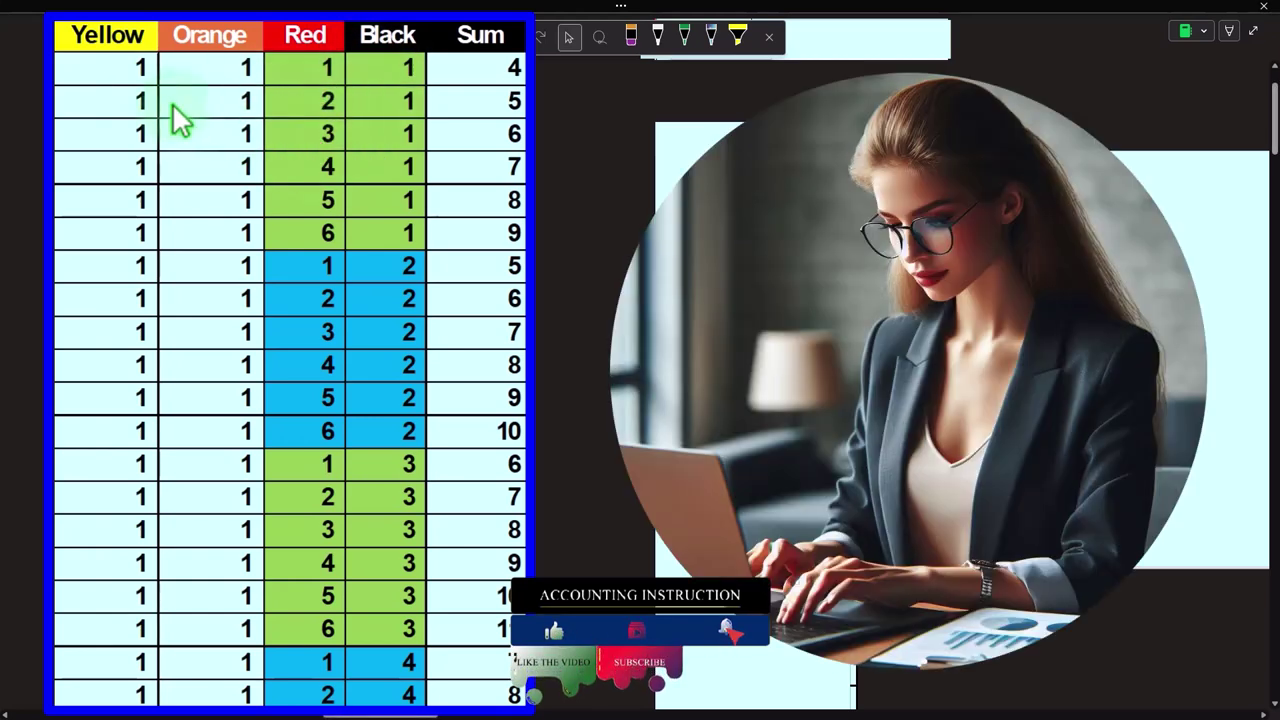
scroll(125, 95, down, 3)
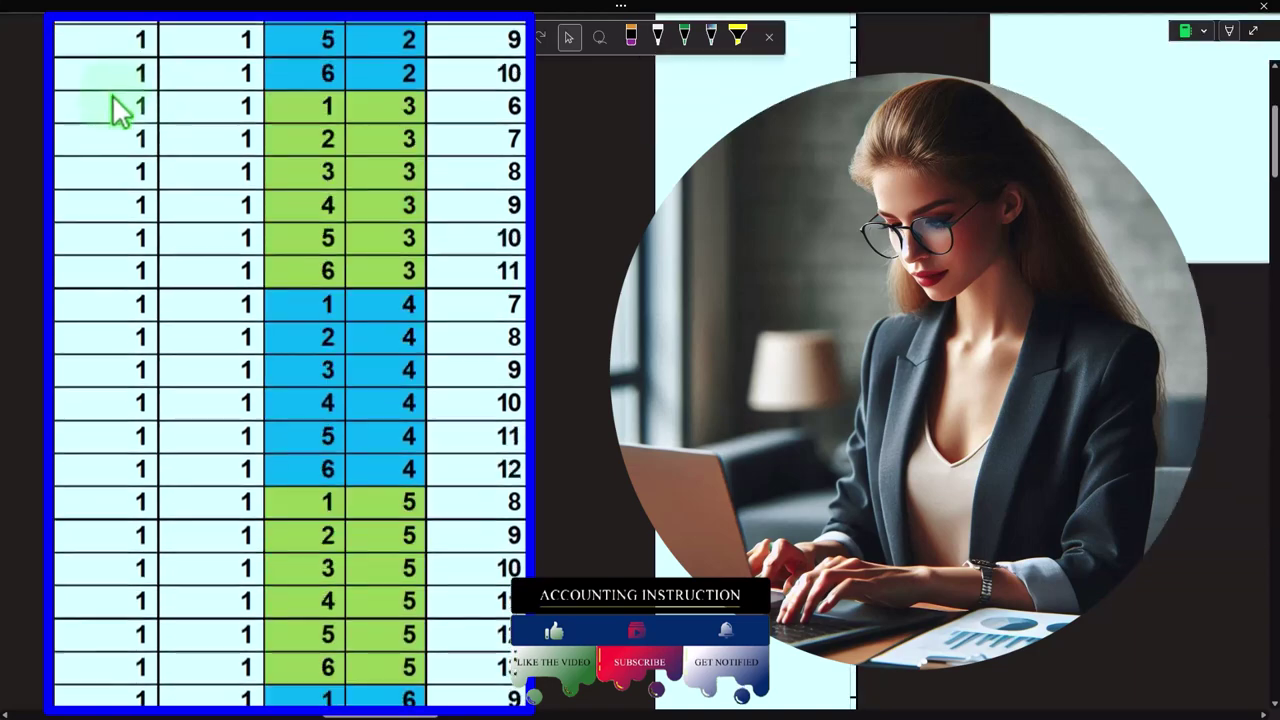
scroll(110, 110, down, 5)
scroll(95, 150, down, 5)
scroll(90, 165, down, 3)
scroll(86, 170, down, 4)
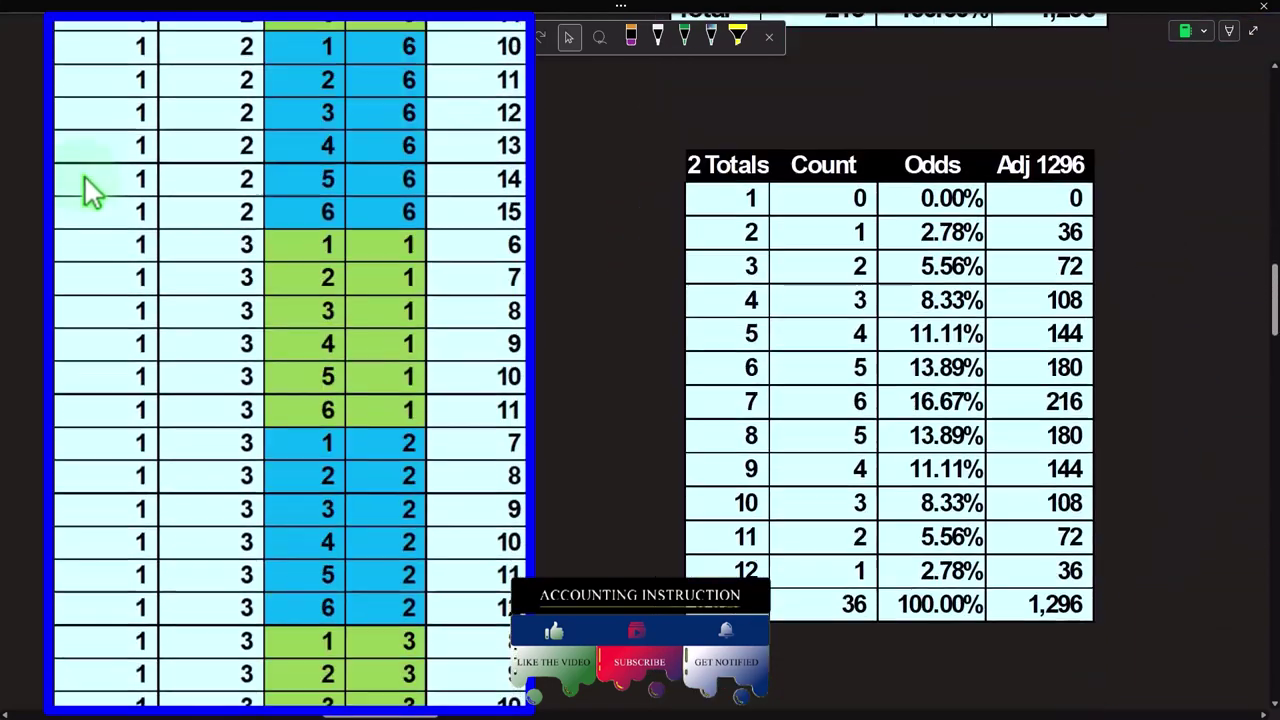
scroll(85, 180, down, 7)
scroll(82, 190, down, 5)
scroll(88, 240, down, 1)
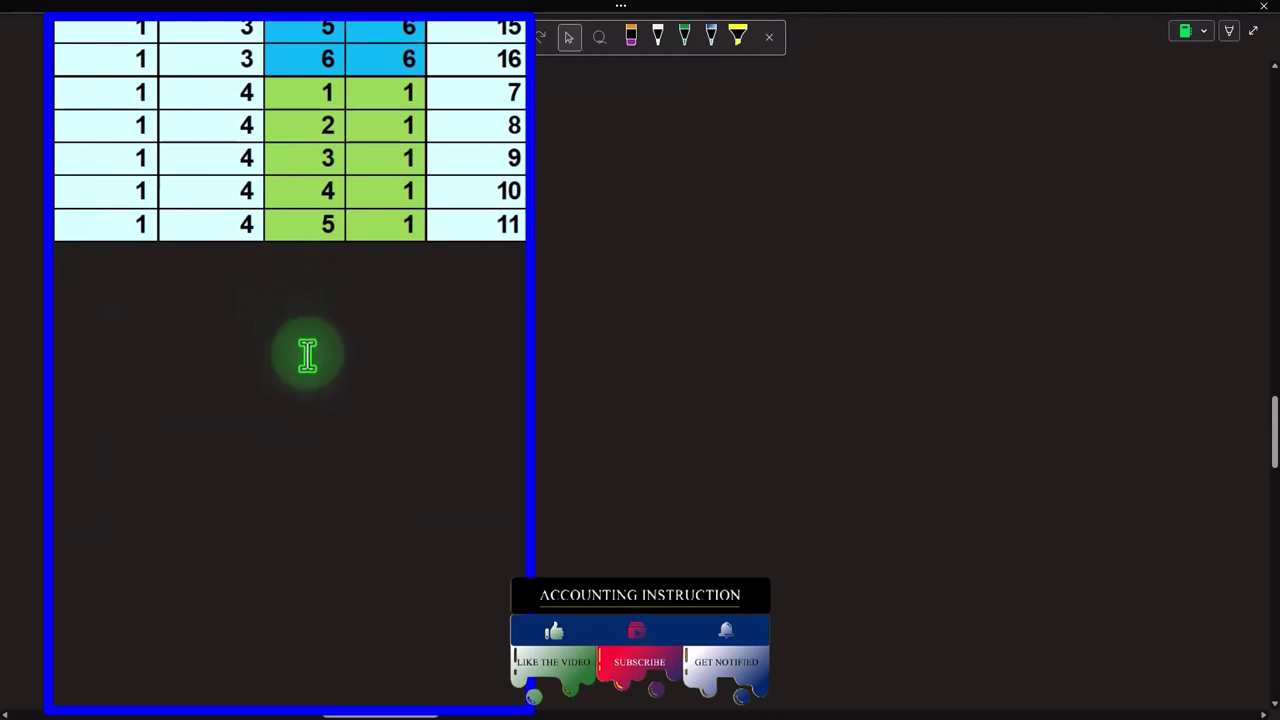
scroll(307, 364, up, 9)
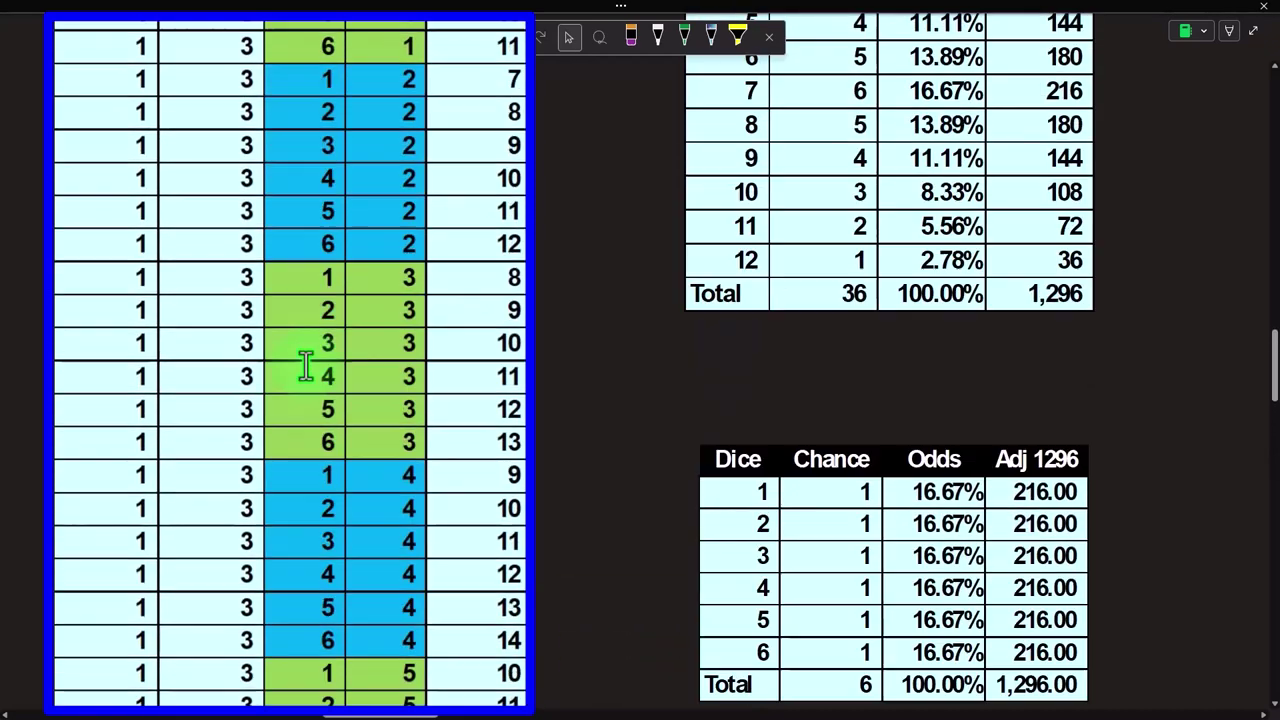
scroll(307, 365, up, 11)
scroll(307, 364, up, 12)
scroll(306, 366, up, 2)
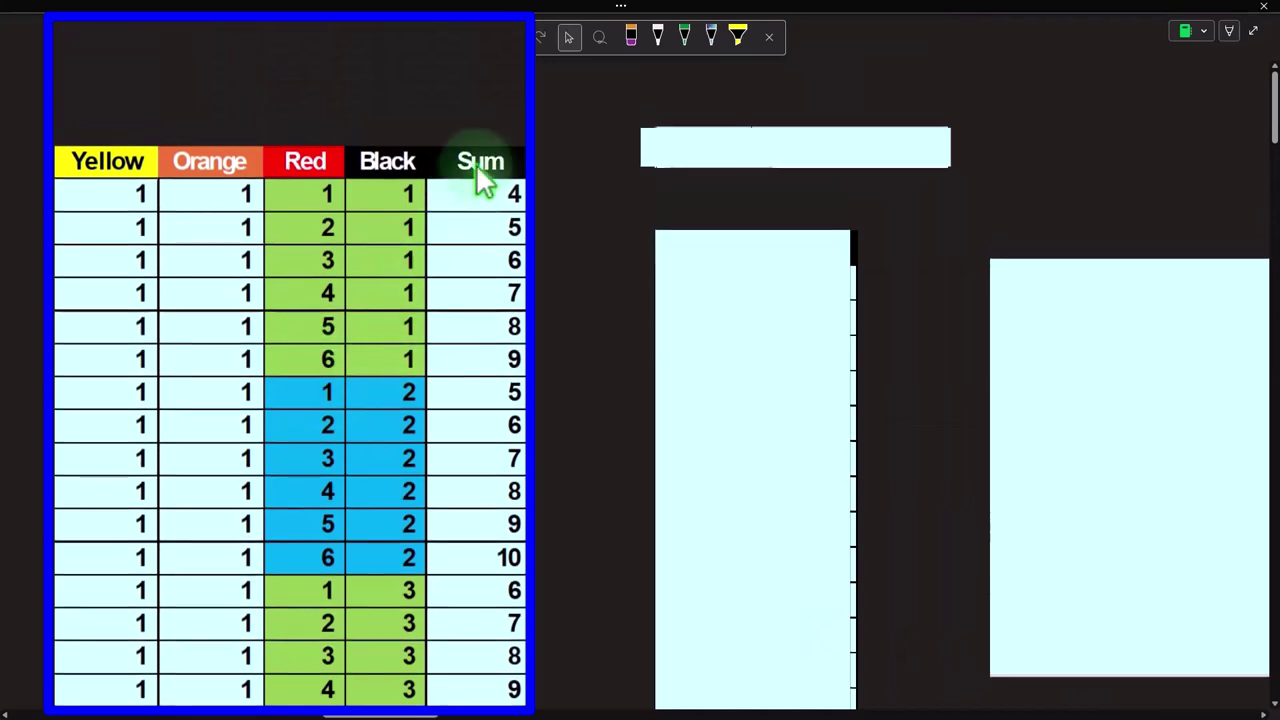
- Uncover the four-dice Bucket/Countif table, peaking at 146 for 14, and scroll to its 1,296 total
click(713, 365)
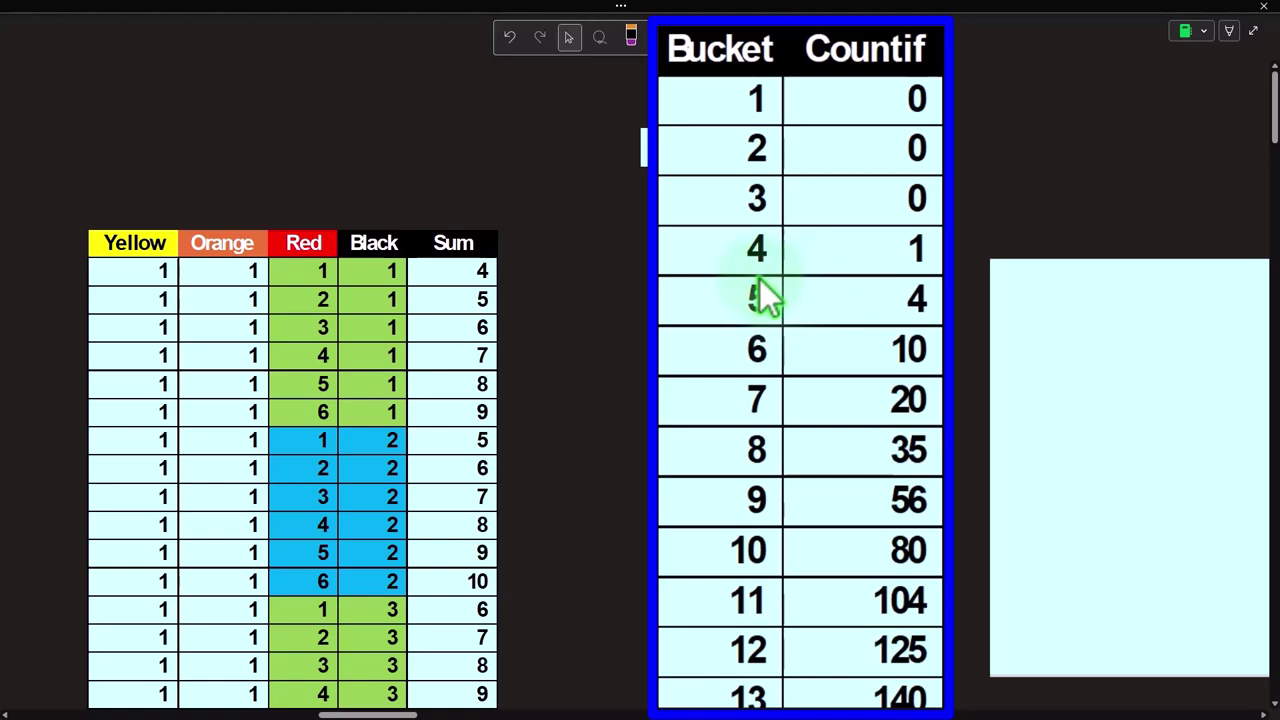
scroll(832, 266, down, 2)
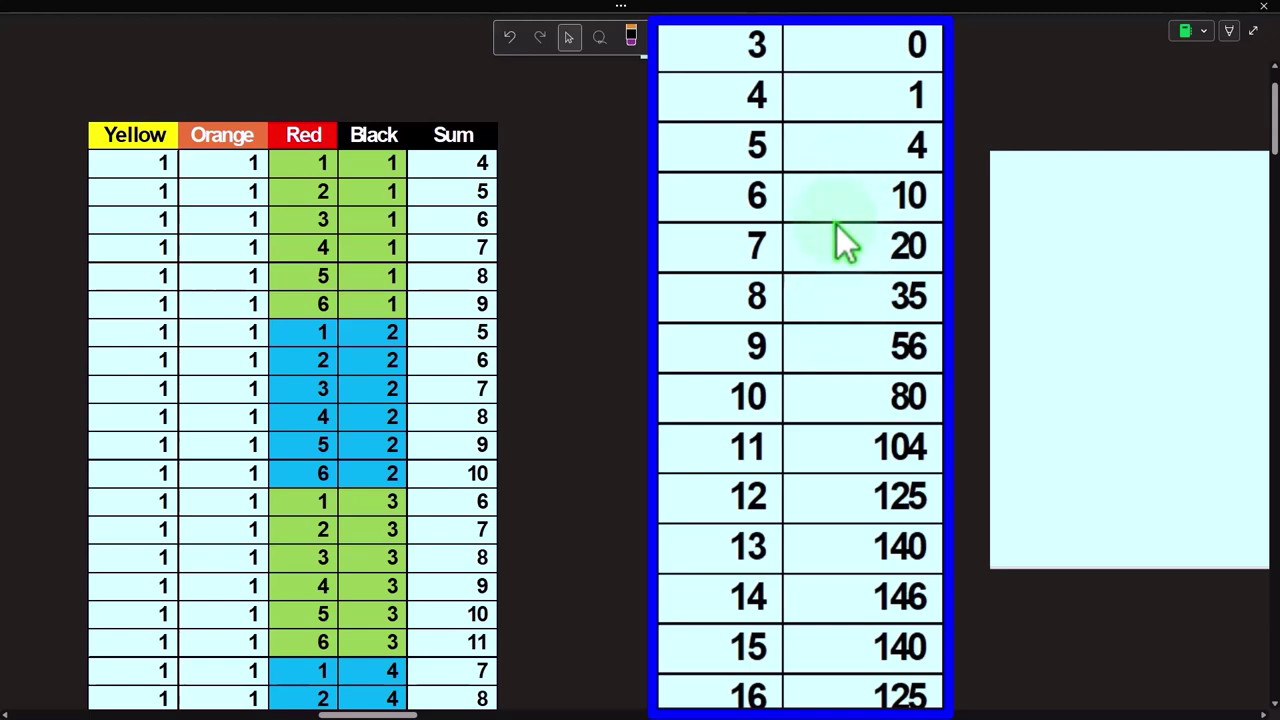
scroll(836, 226, down, 3)
scroll(836, 226, down, 3)
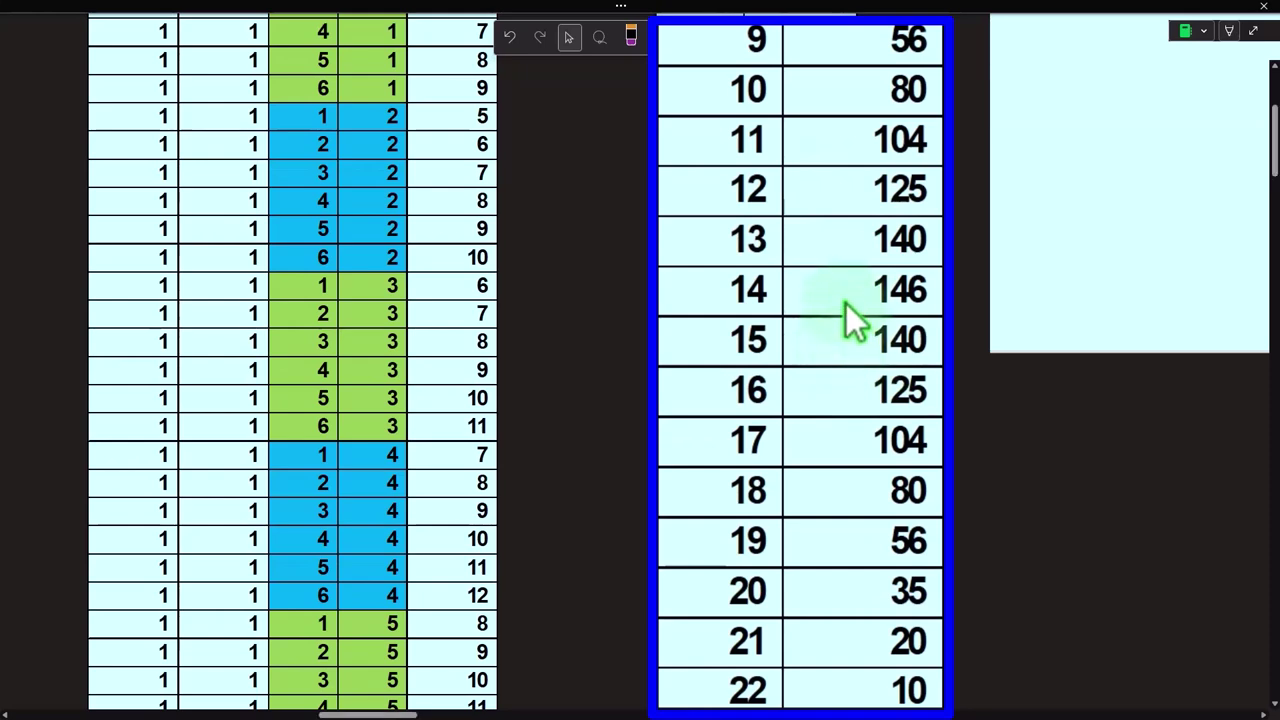
scroll(846, 318, down, 2)
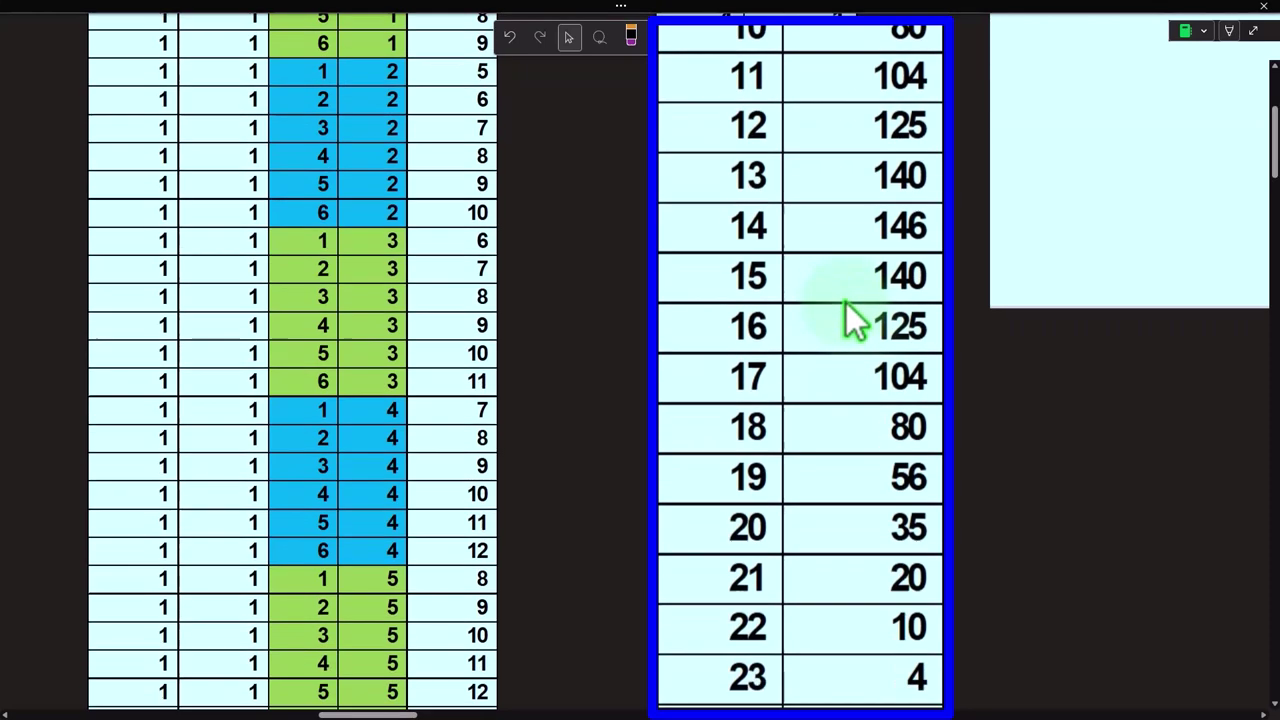
scroll(846, 318, down, 4)
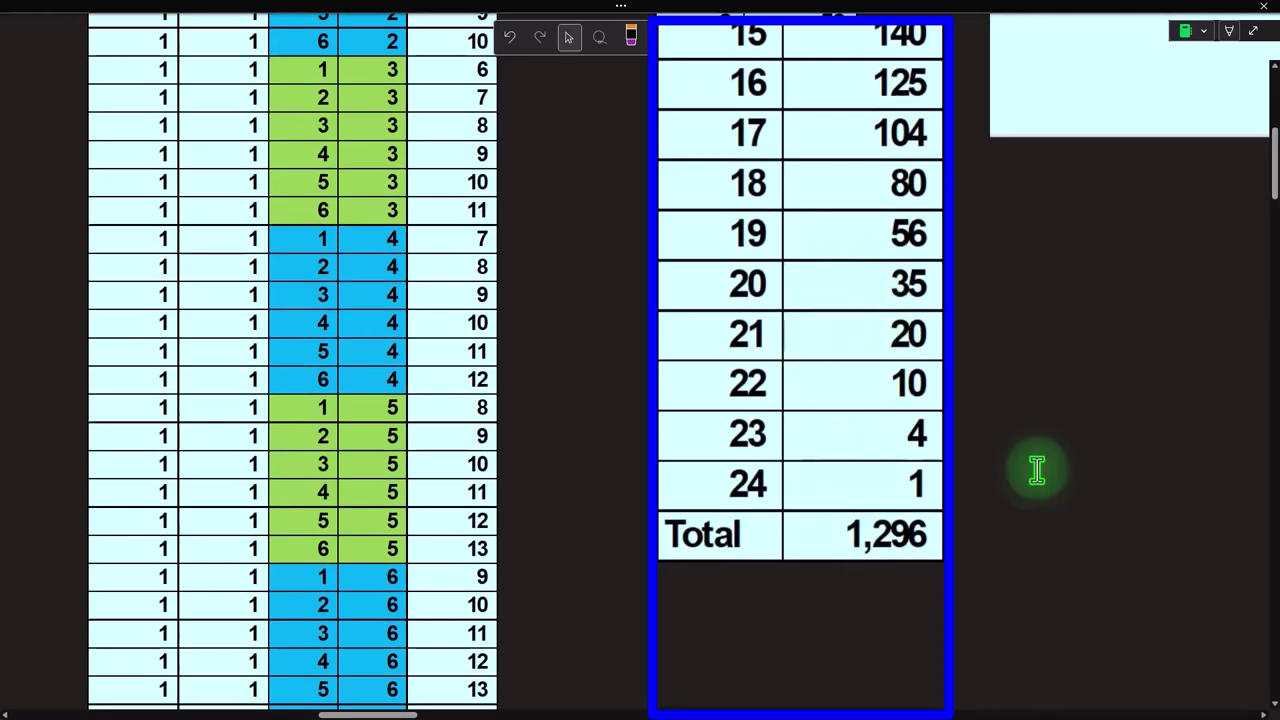
- Confirm 6×6×6×6 = 1,296 in Calculator, close it, and scroll to the next covered panel
drag(1057, 563, 548, 405)
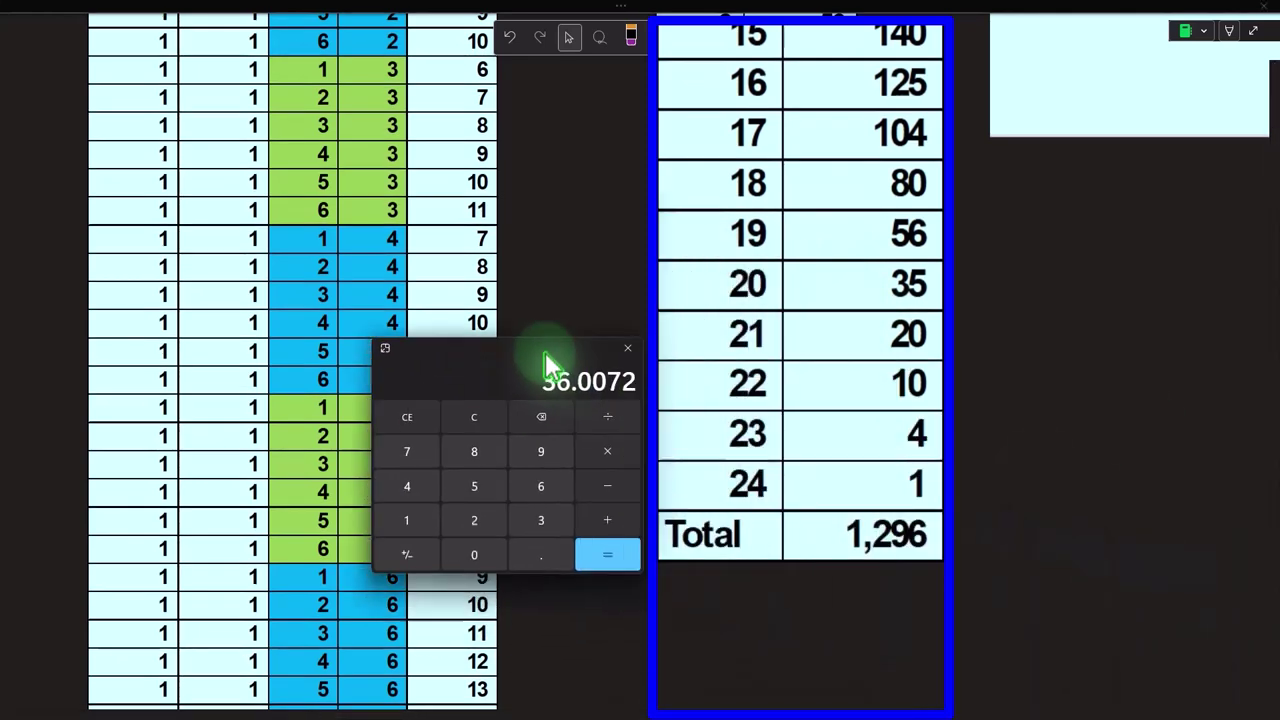
click(467, 395)
text(6)
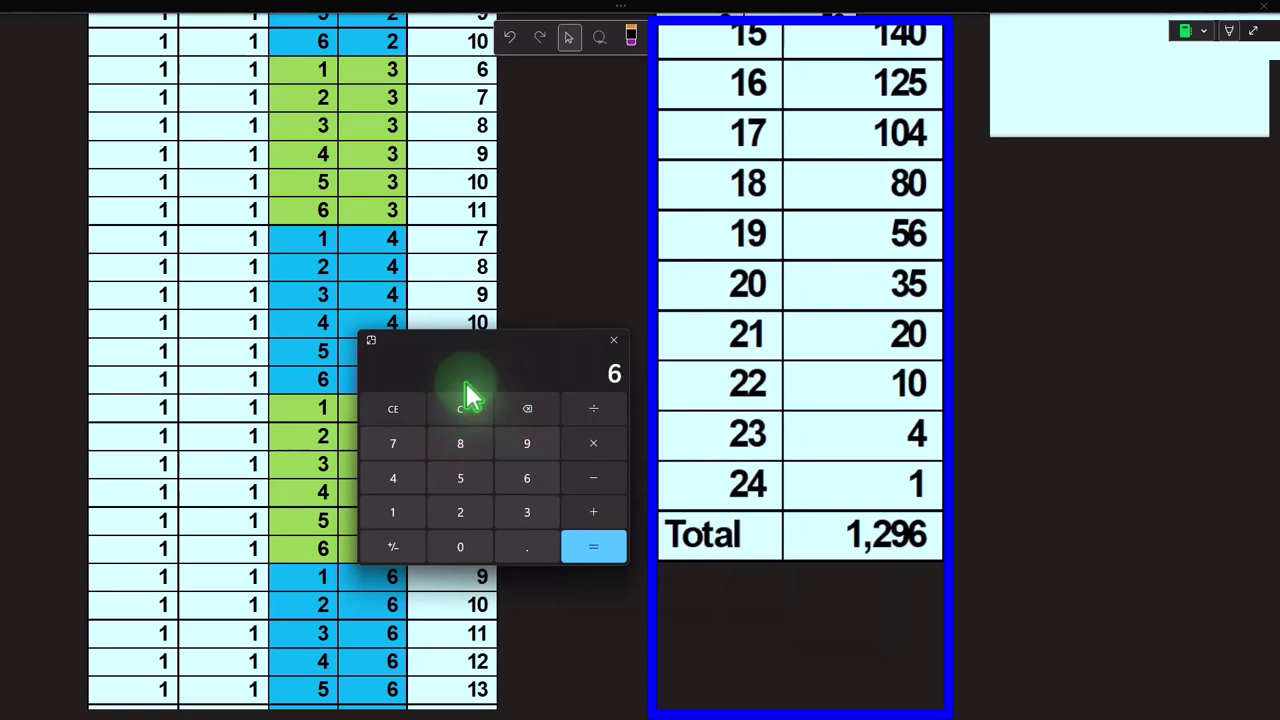
text(*6*6)
key(Return)
drag(471, 343, 1215, 398)
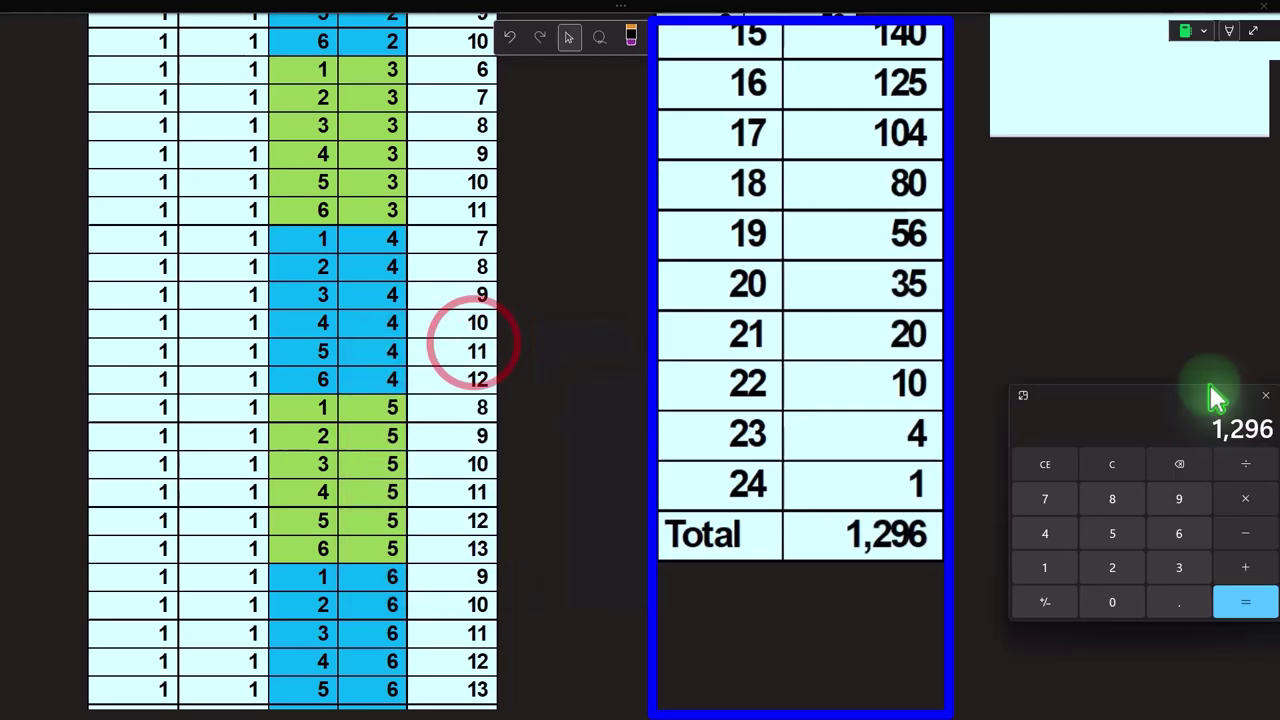
click(1265, 395)
scroll(903, 88, up, 3)
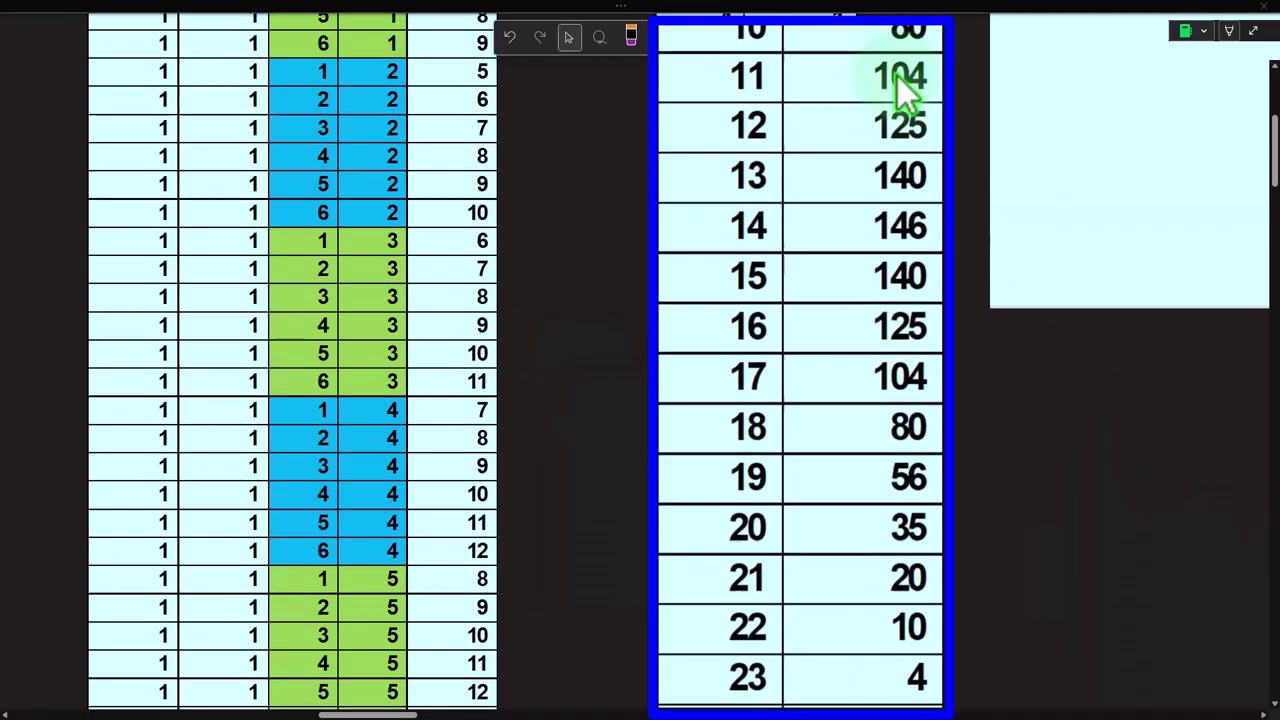
scroll(877, 266, up, 5)
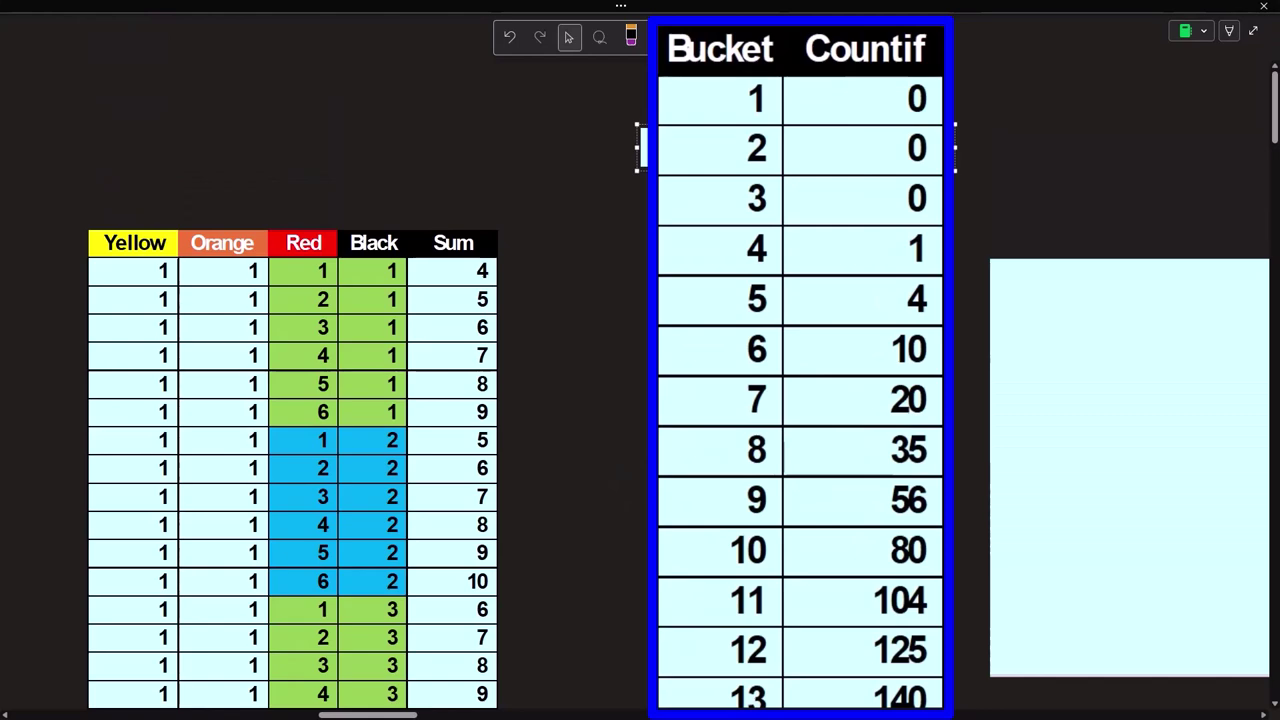
scroll(406, 491, right, 5)
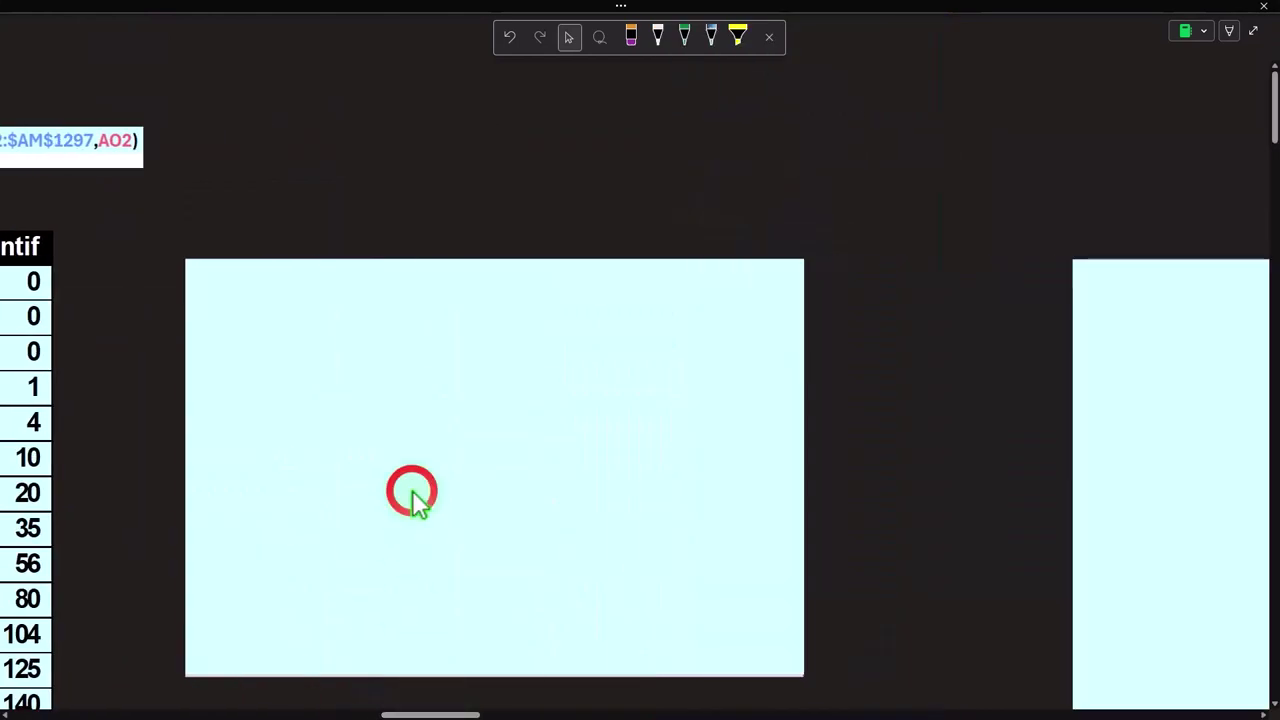
- Uncover and enlarge the 4 Dice chart comparing one to four dice, then scroll right to further covered panels
click(445, 712)
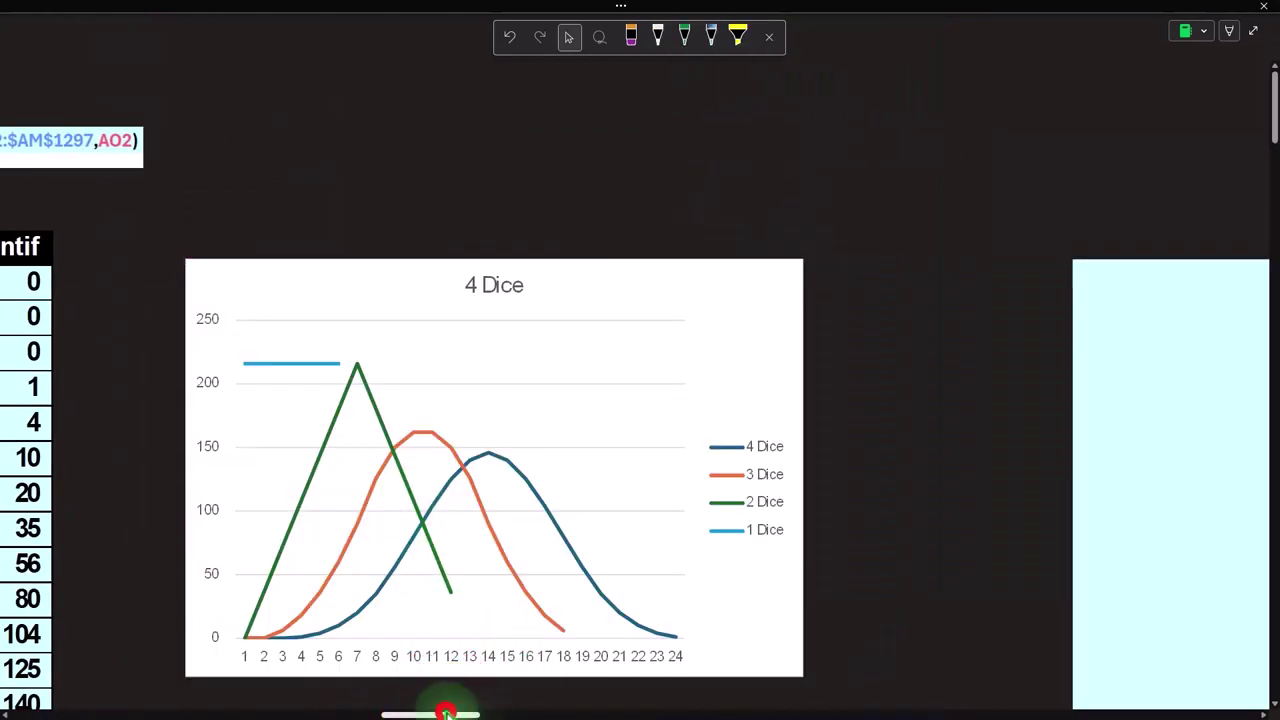
drag(445, 712, 424, 712)
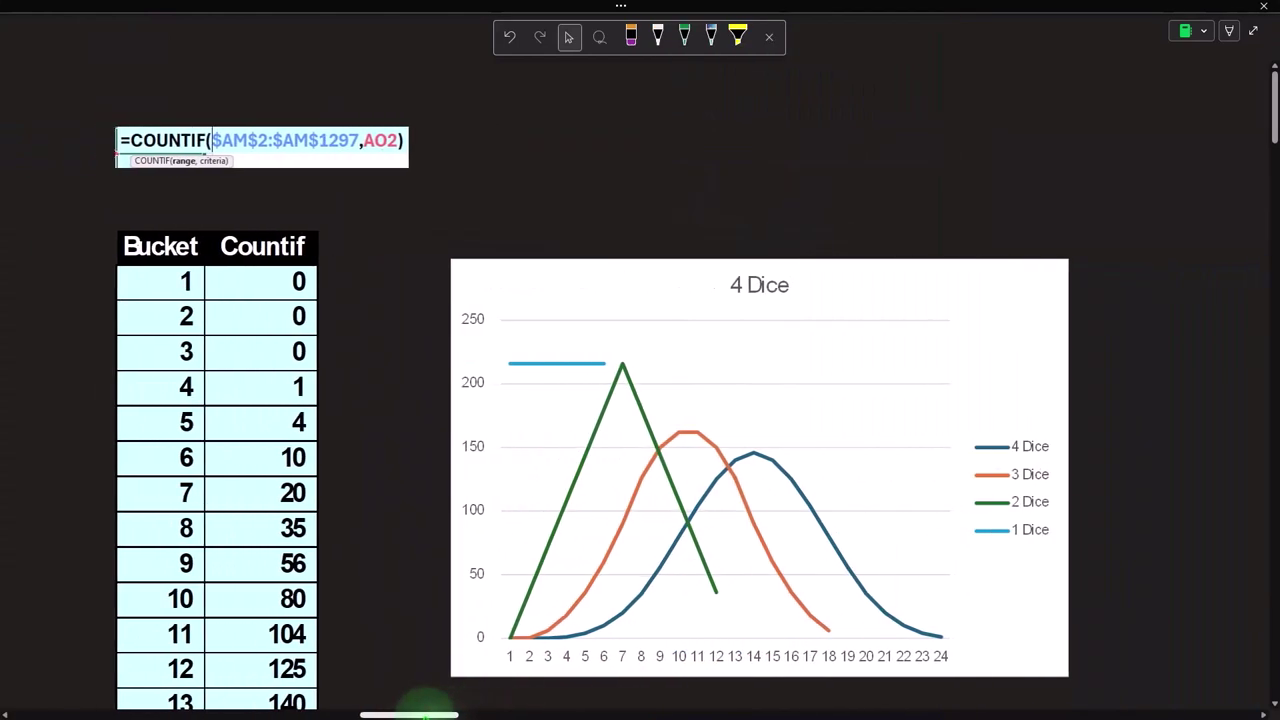
click(693, 449)
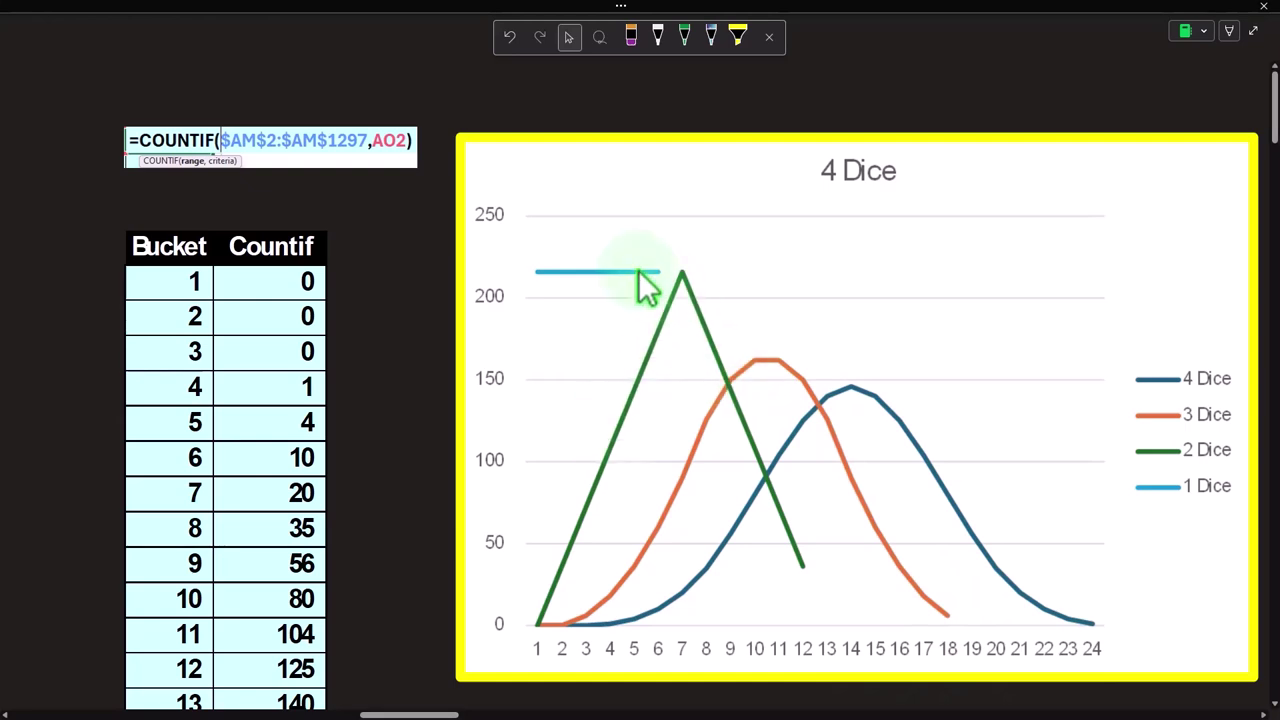
drag(429, 714, 535, 714)
click(287, 386)
- Uncover the five-dice roll table and its Buckets/Count if table, showing the COUNTIF formula
click(287, 386)
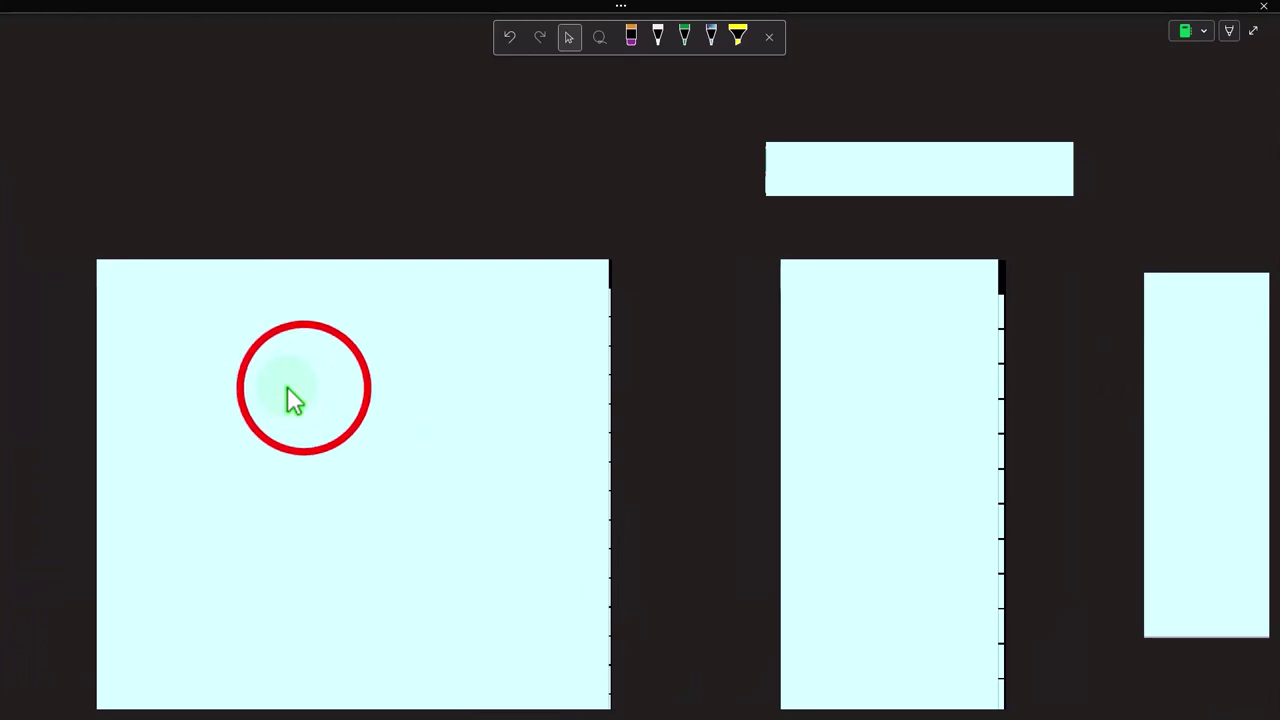
click(304, 265)
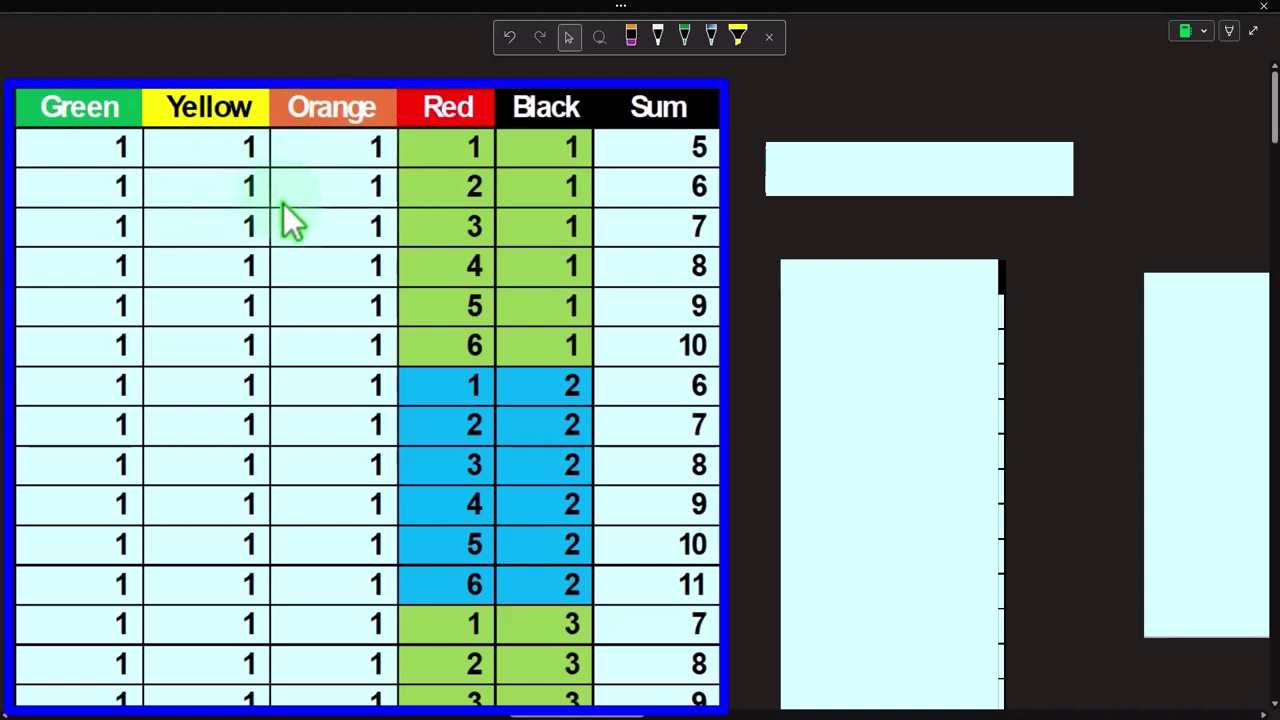
click(605, 270)
click(910, 362)
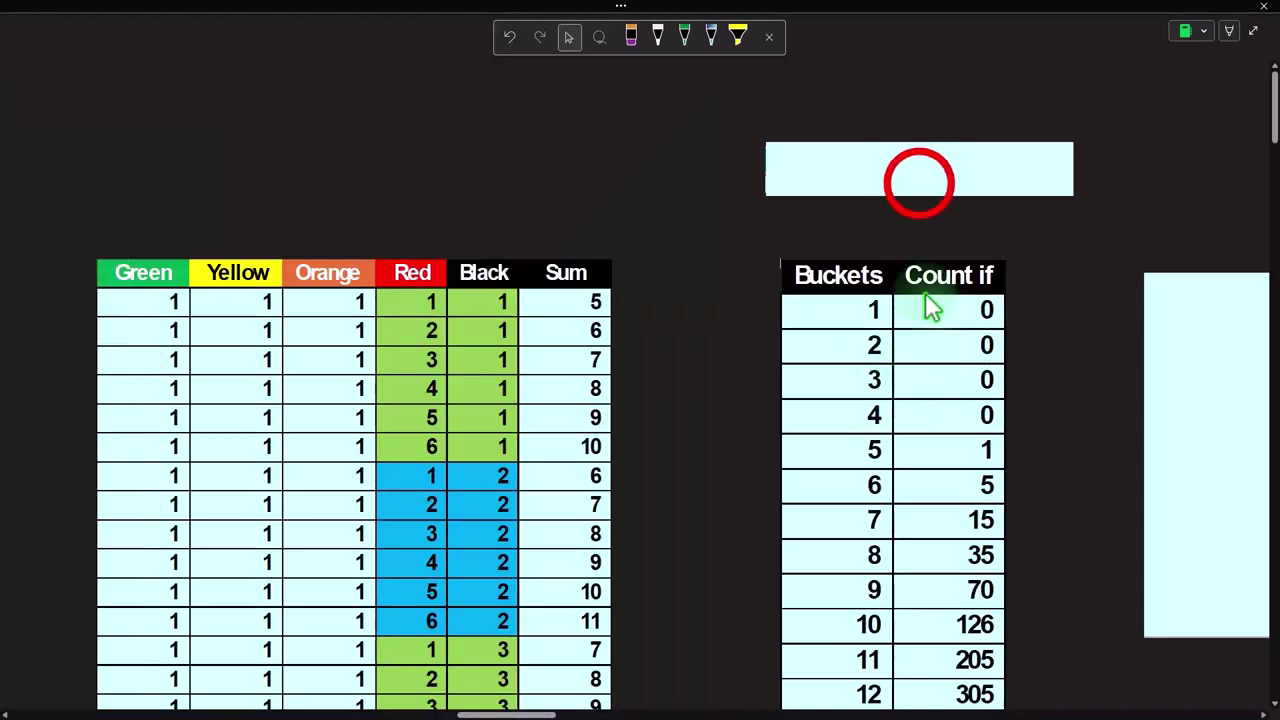
click(917, 182)
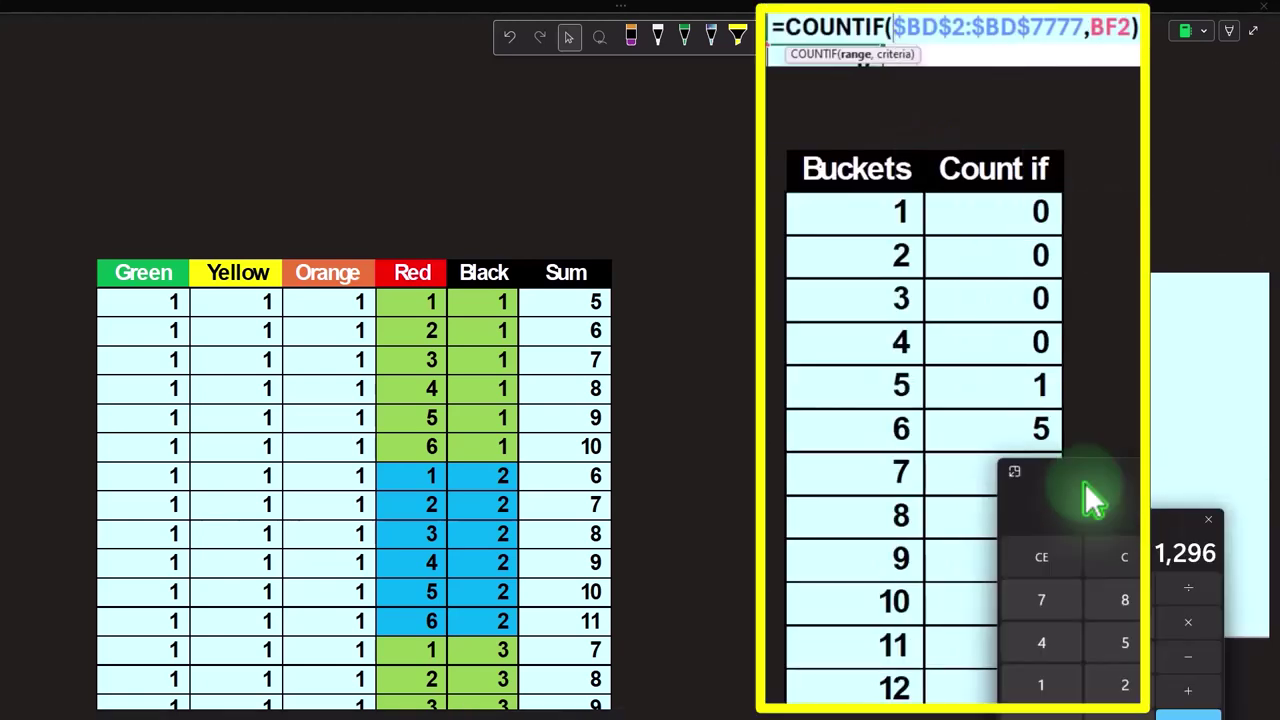
- Verify in Calculator that 6⁵ = 7,776 matches the Buckets table total, then dismiss Calculator
drag(1094, 491, 580, 430)
click(524, 478)
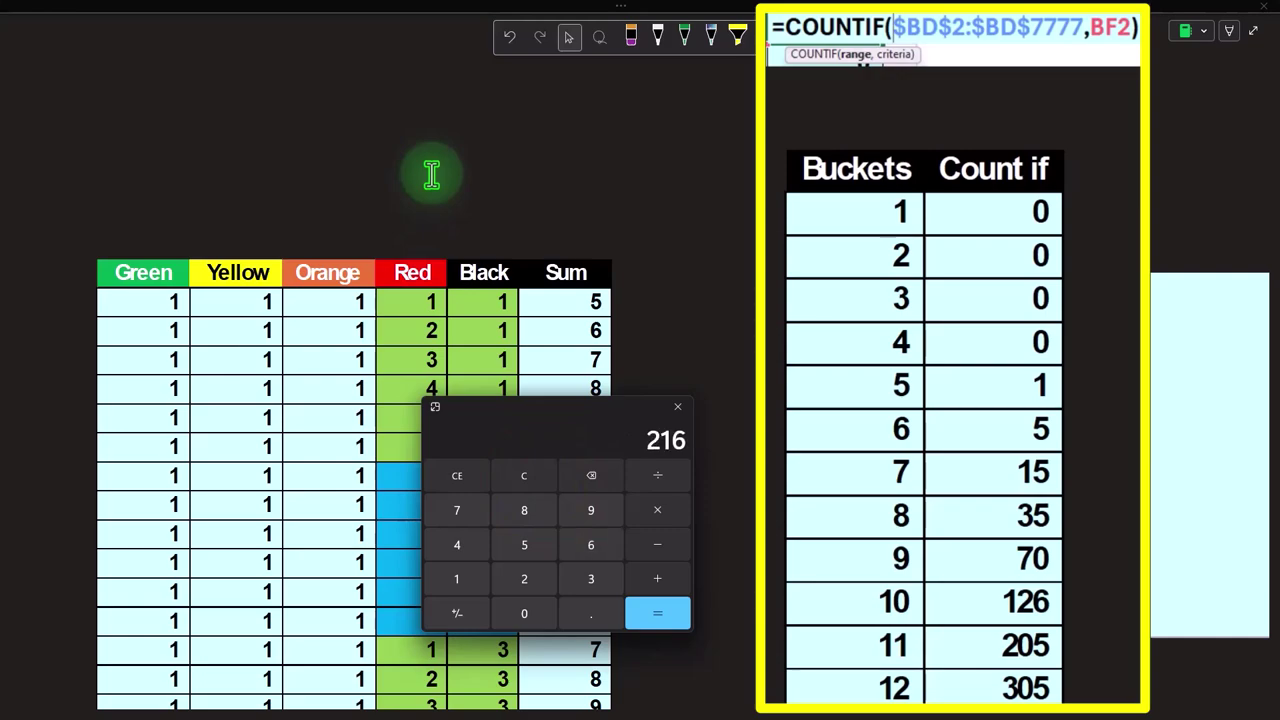
key(6)
key(Return)
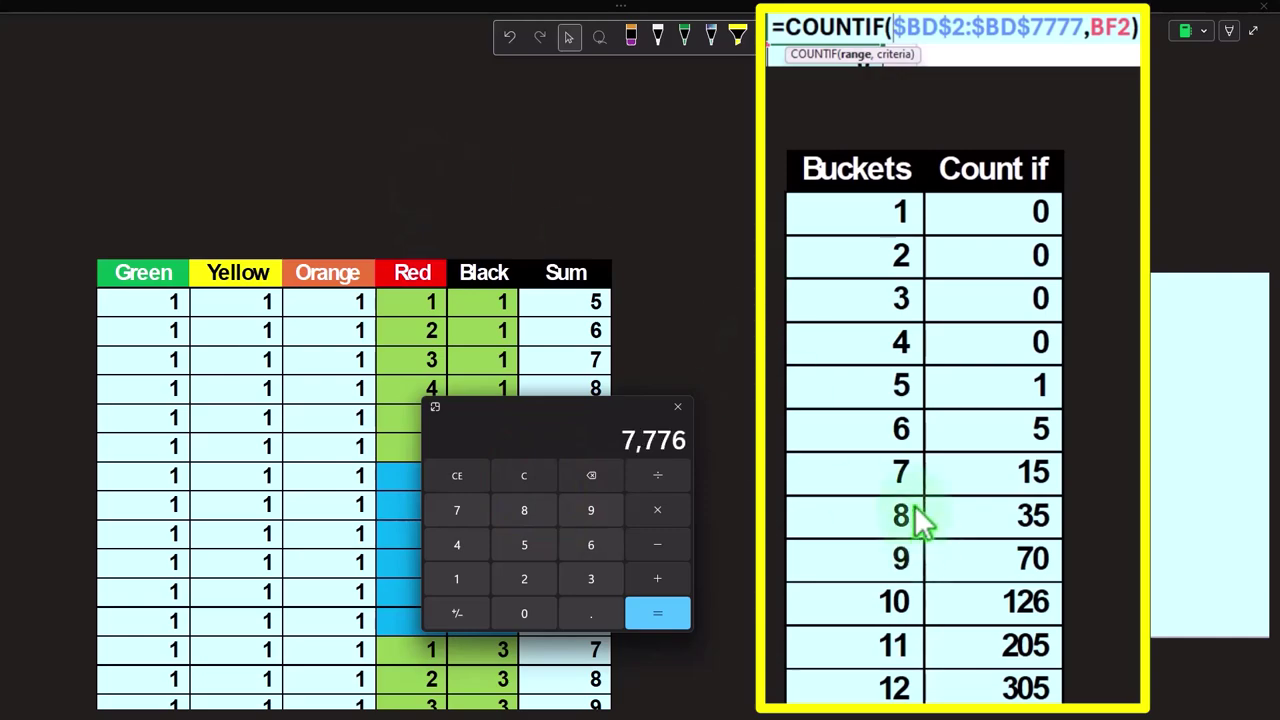
scroll(914, 505, down, 3)
scroll(914, 505, down, 5)
scroll(914, 505, down, 5)
scroll(918, 495, down, 1)
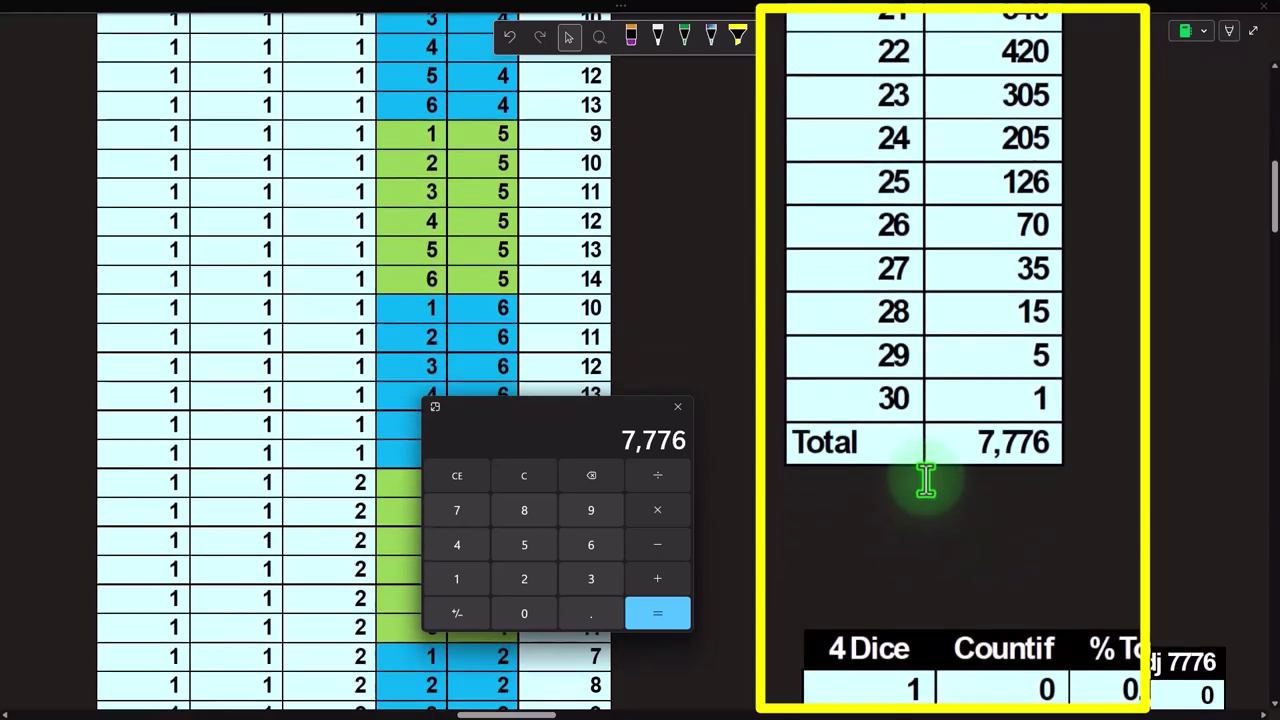
scroll(920, 471, down, 2)
scroll(1006, 471, up, 2)
scroll(1006, 471, up, 3)
click(523, 400)
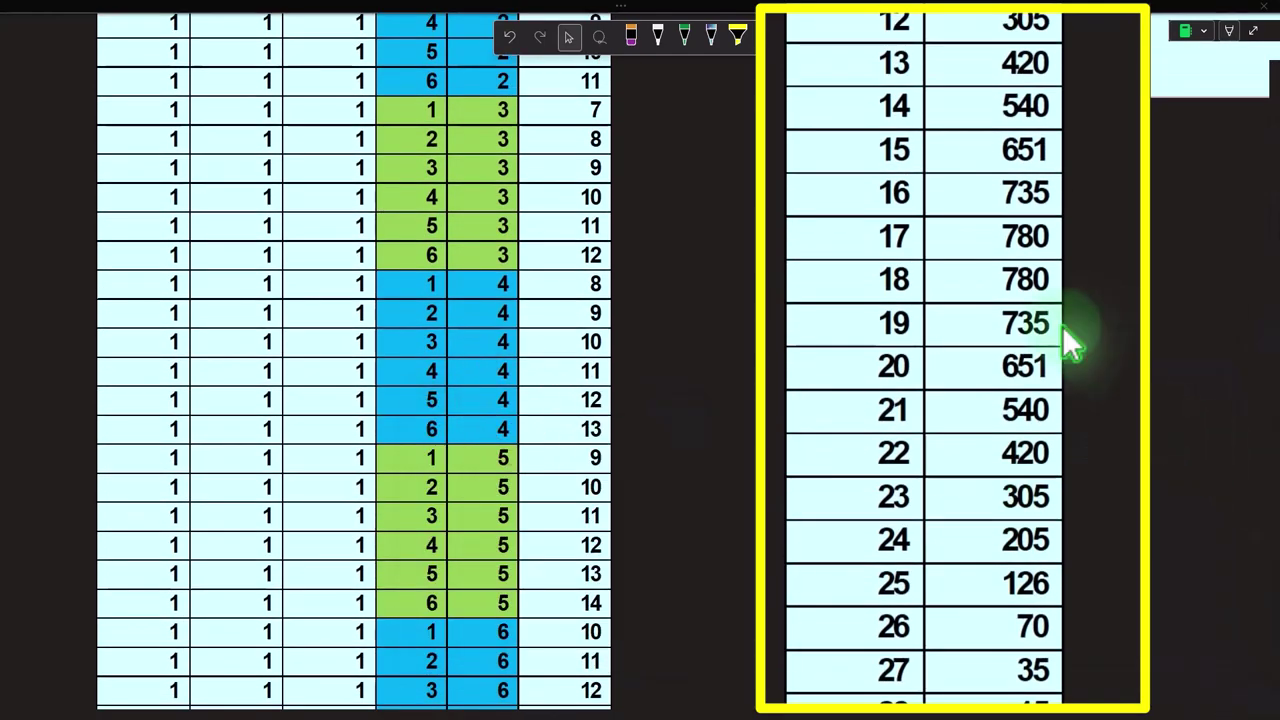
- Review the Count if table, peaking at 780 for 17 and 18, alongside the 5 Dice chart
scroll(1062, 330, up, 5)
scroll(1035, 305, up, 2)
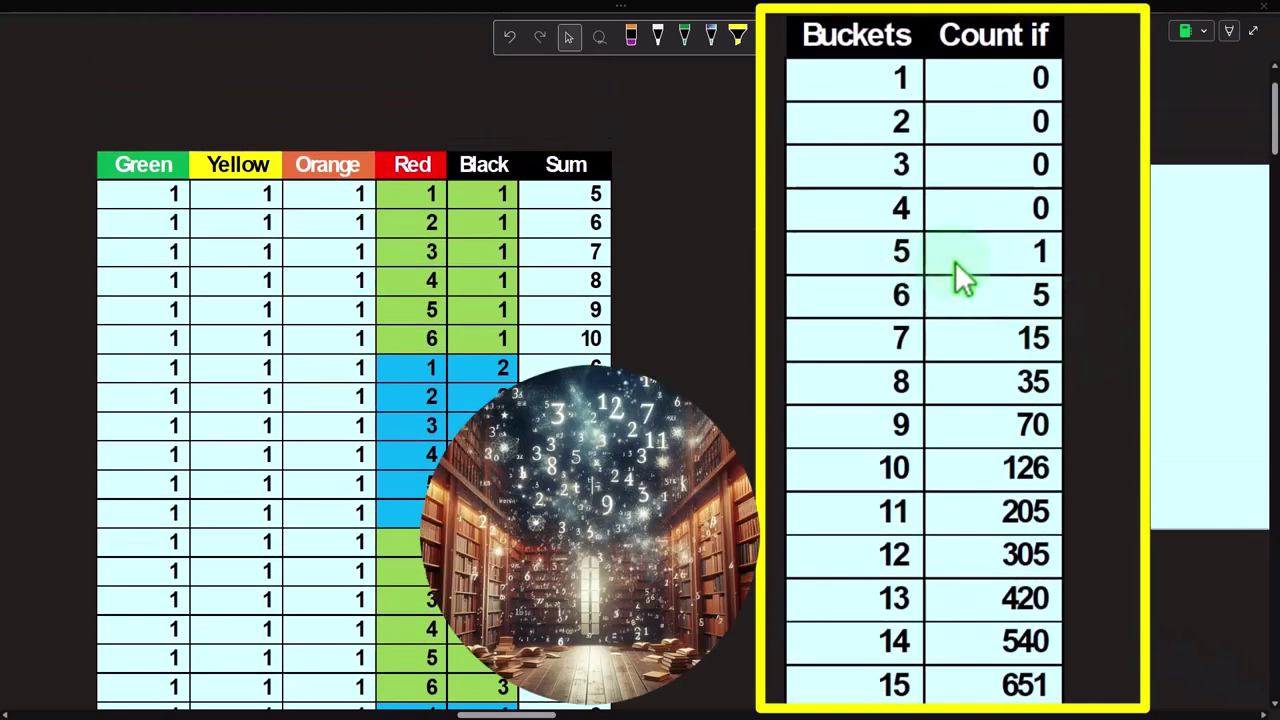
scroll(958, 262, down, 3)
scroll(962, 290, down, 2)
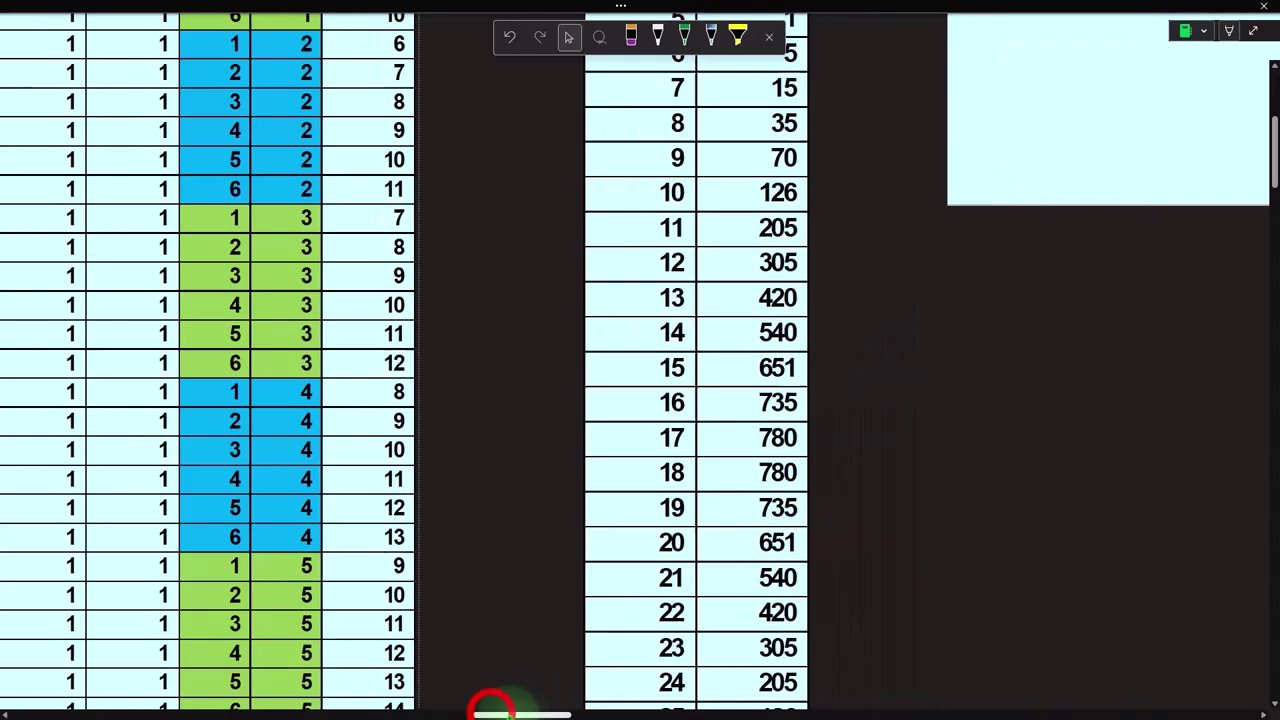
drag(487, 705, 557, 705)
scroll(590, 410, up, 4)
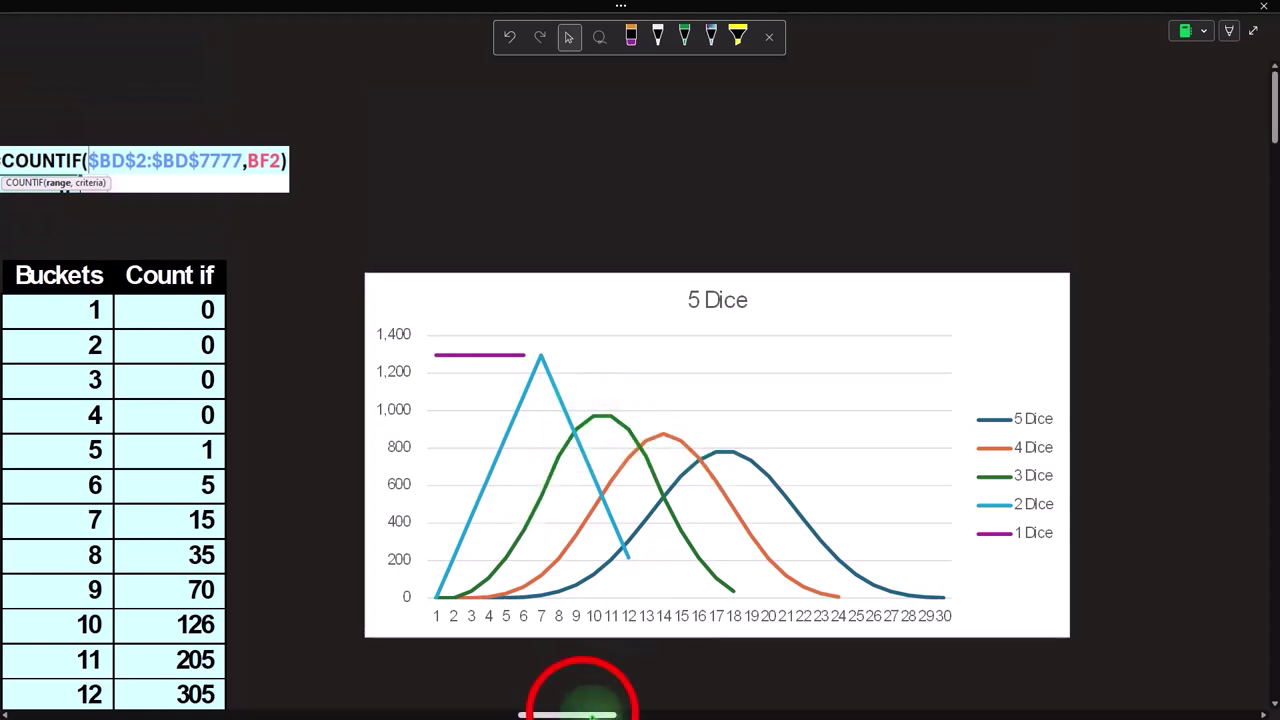
- Shift the view right and work out six plus five on the calculator beside the 5 Dice chart
click(583, 712)
drag(583, 712, 640, 712)
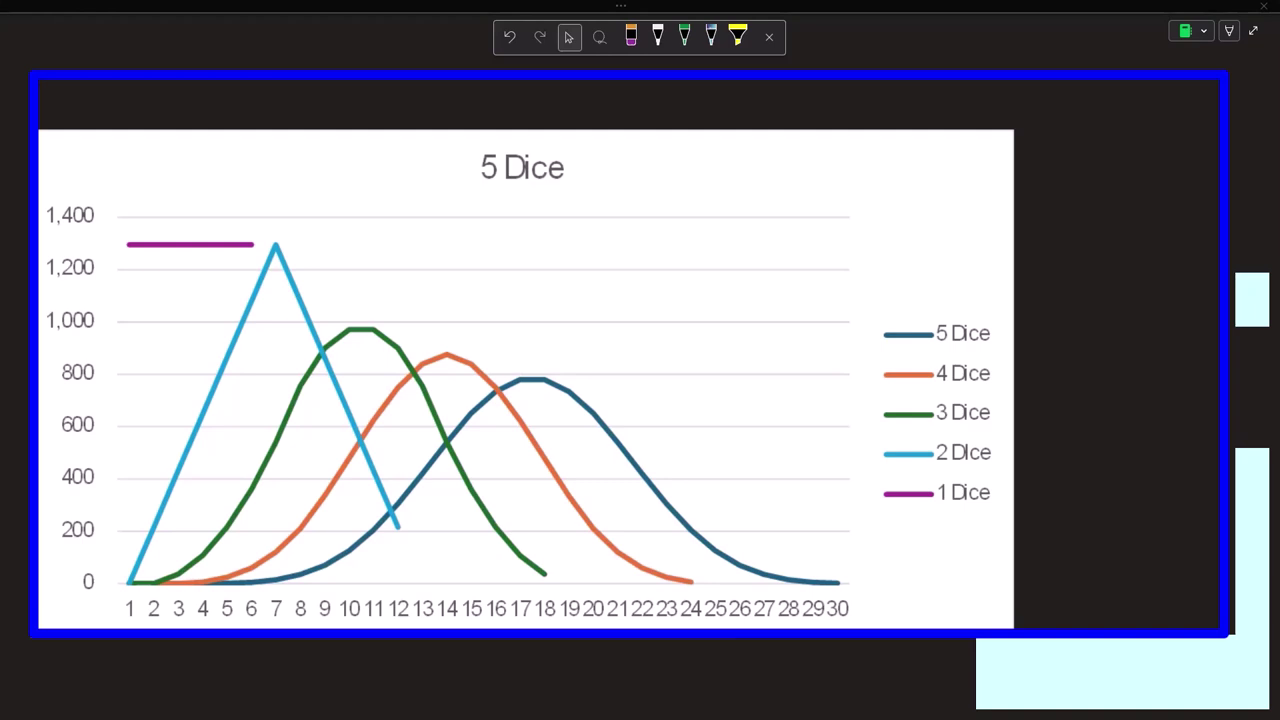
click(694, 163)
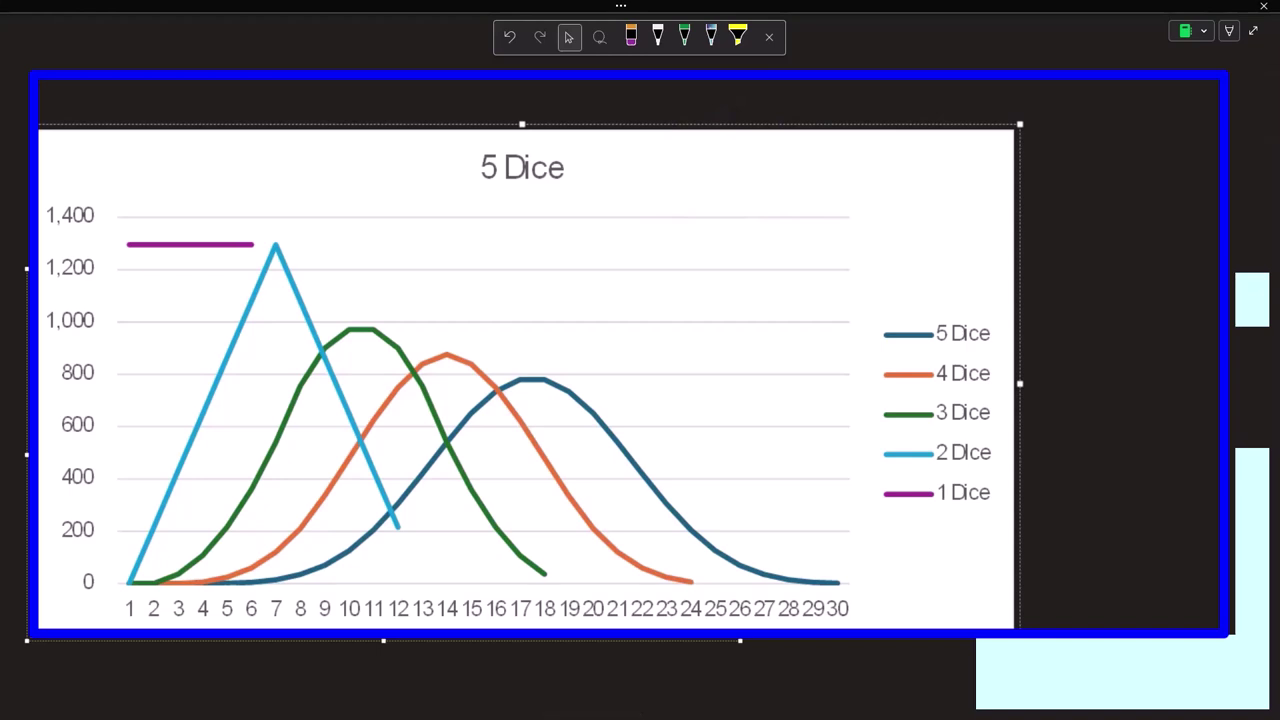
click(994, 182)
text(6)
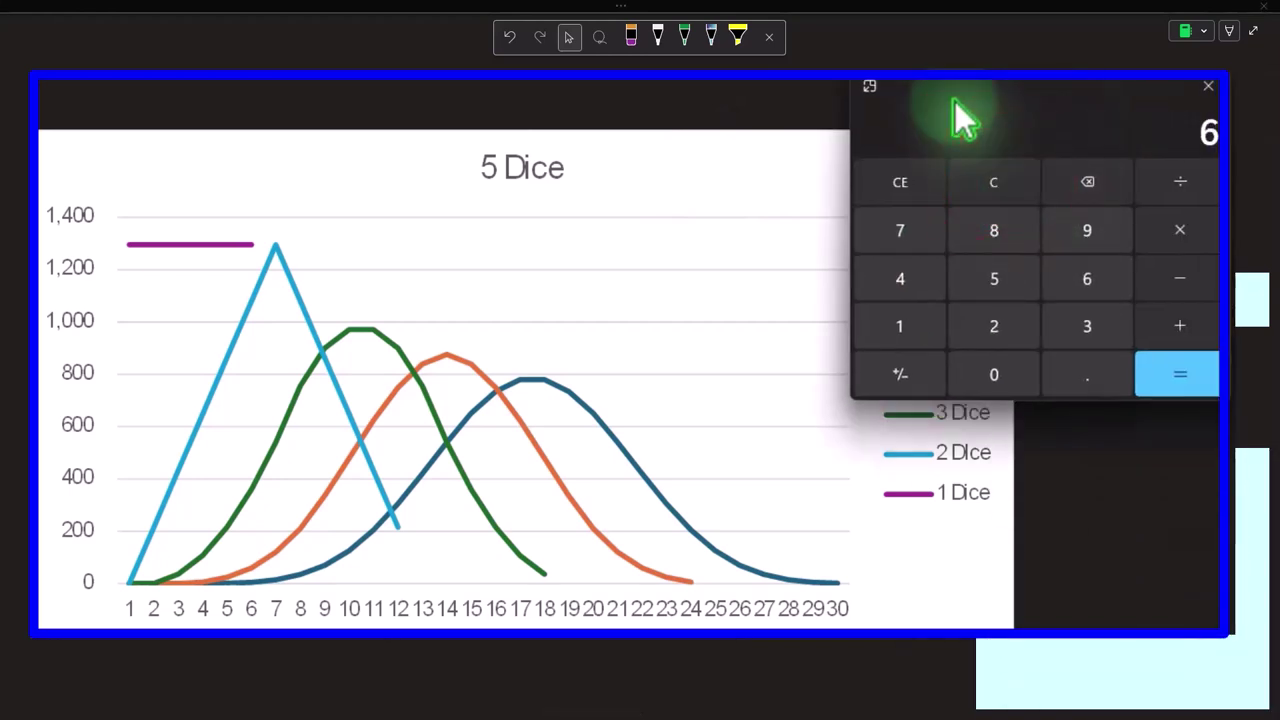
key(Return)
- Move the calculator off screen, deselect the chart, and select the cover over the next heading
drag(955, 101, 1279, 100)
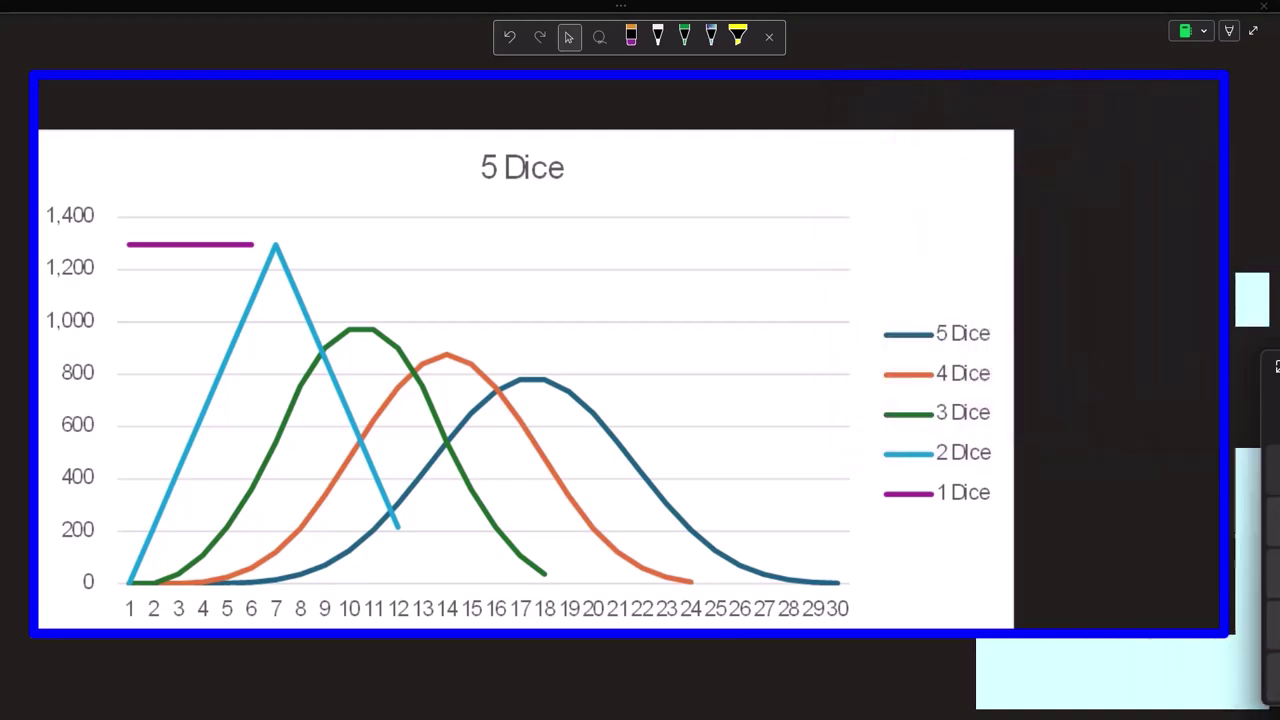
drag(1277, 366, 1279, 366)
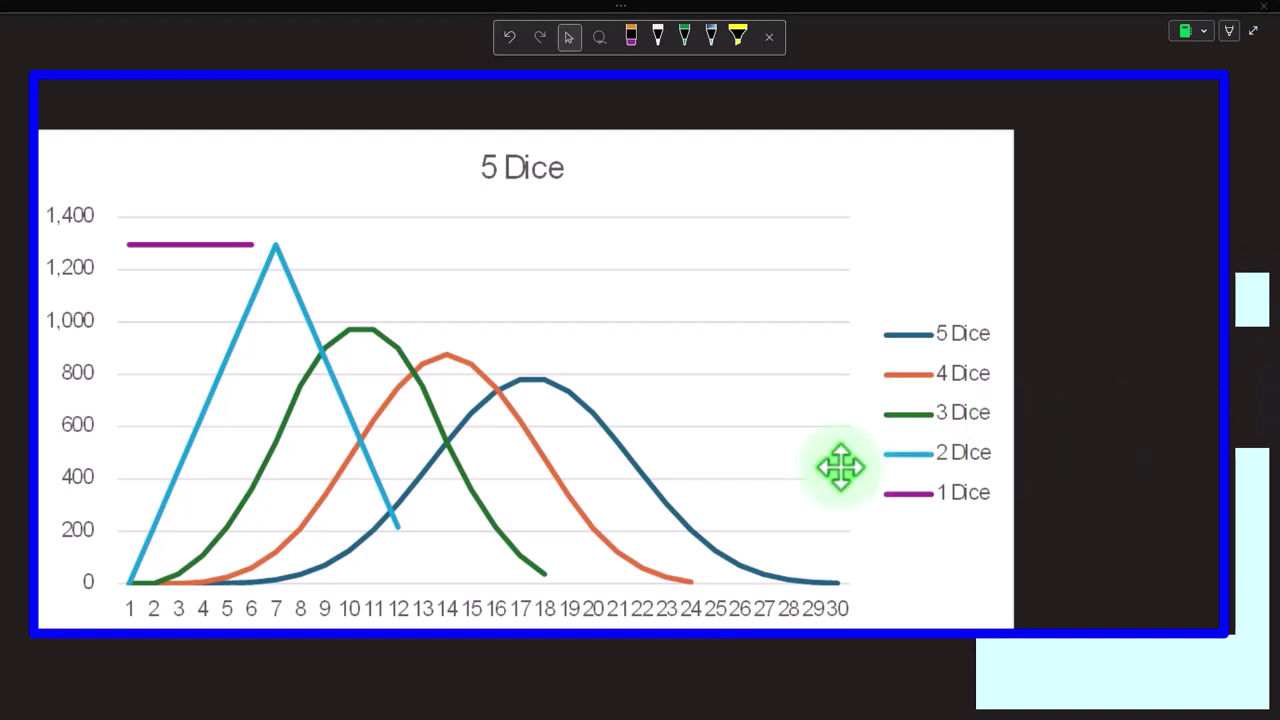
click(1199, 155)
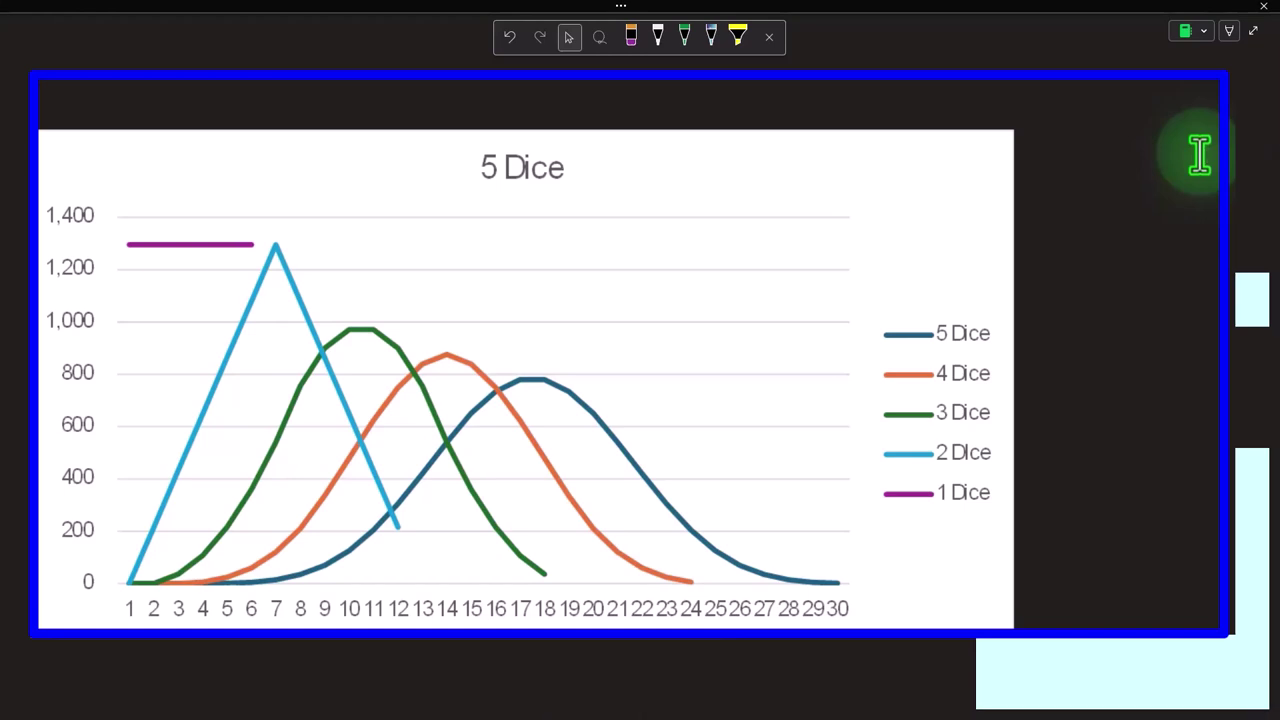
click(1199, 155)
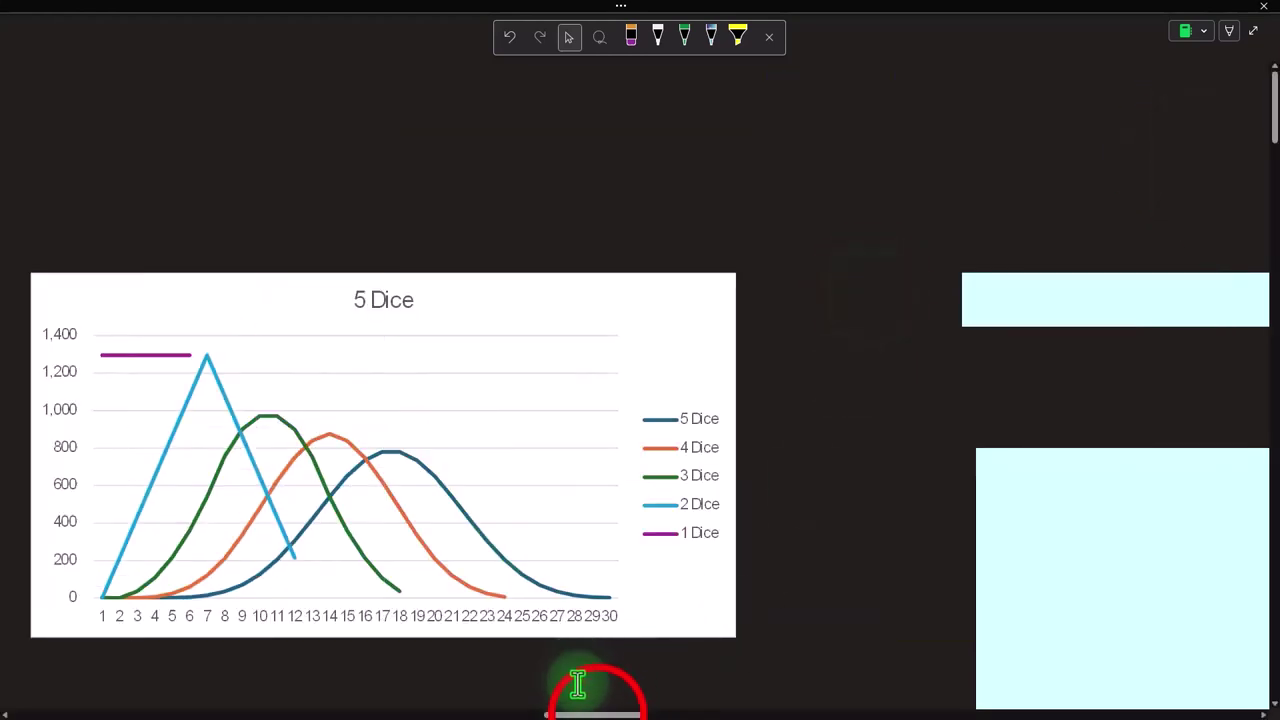
drag(596, 713, 657, 713)
click(443, 300)
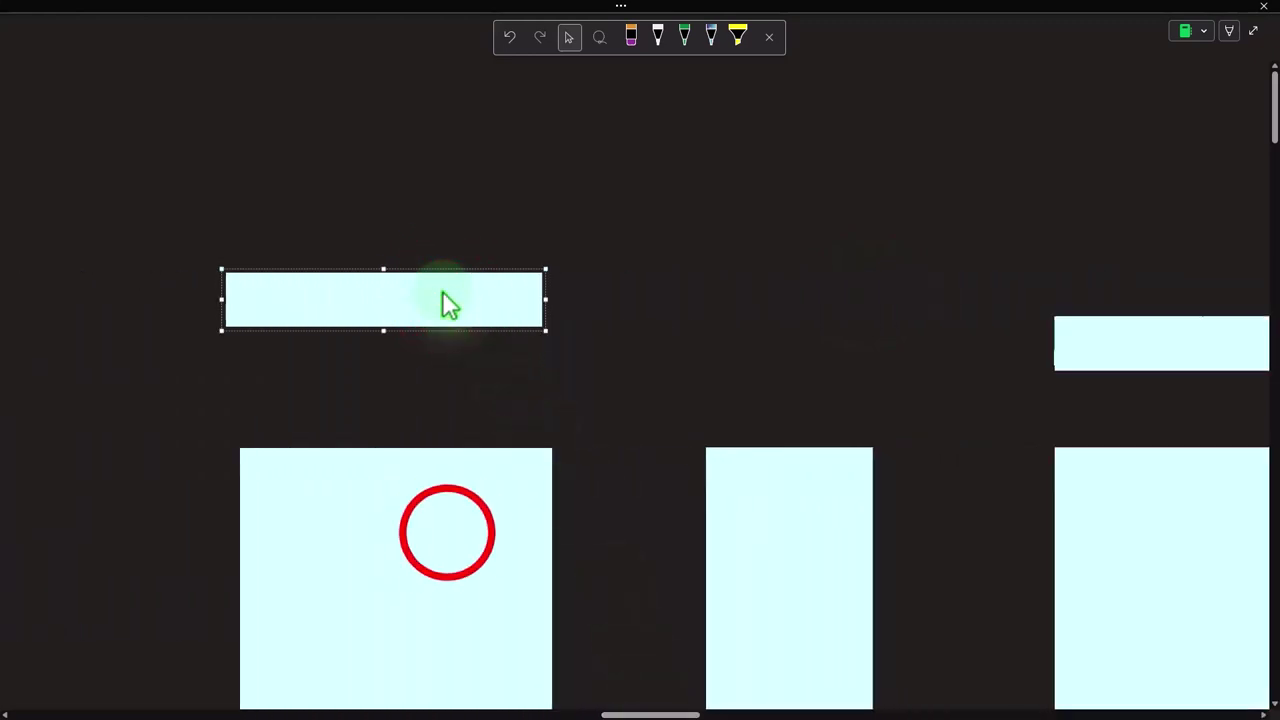
- Delete the covers over the 2 Dice Average heading and its Red, Black, Sum, Average table
key(Delete)
click(446, 532)
key(Delete)
scroll(440, 535, down, 2)
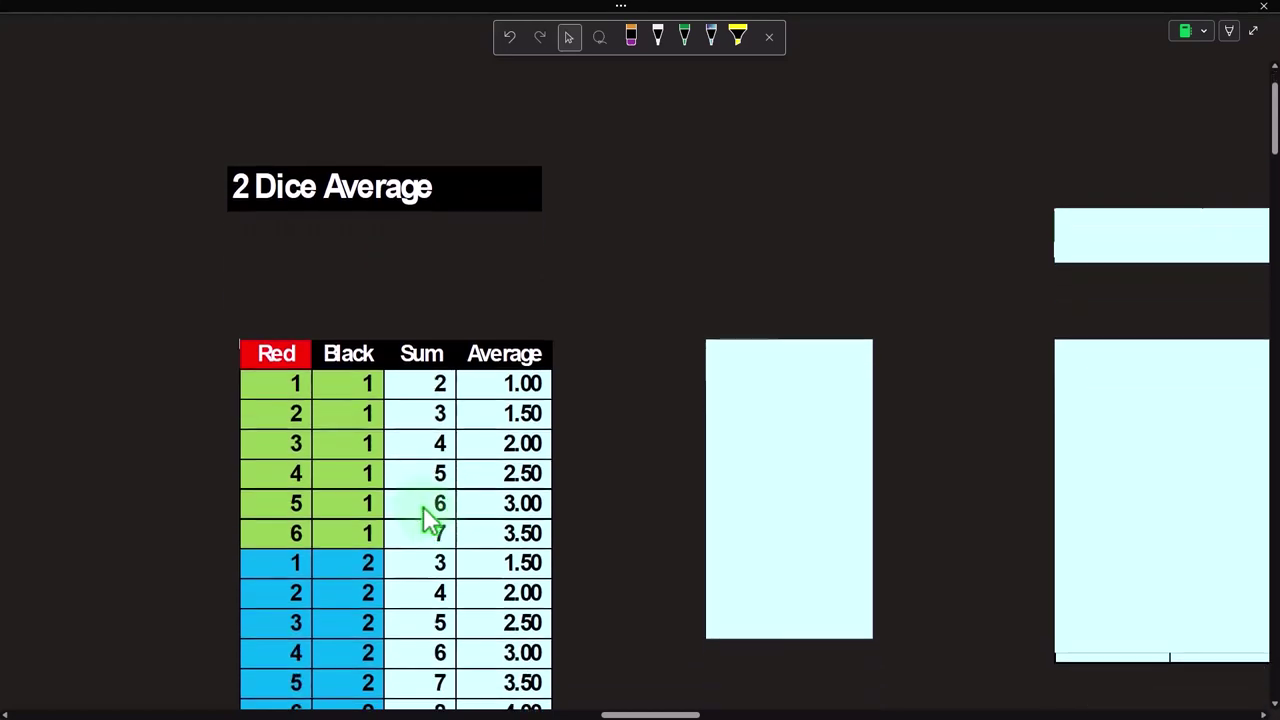
scroll(410, 475, down, 2)
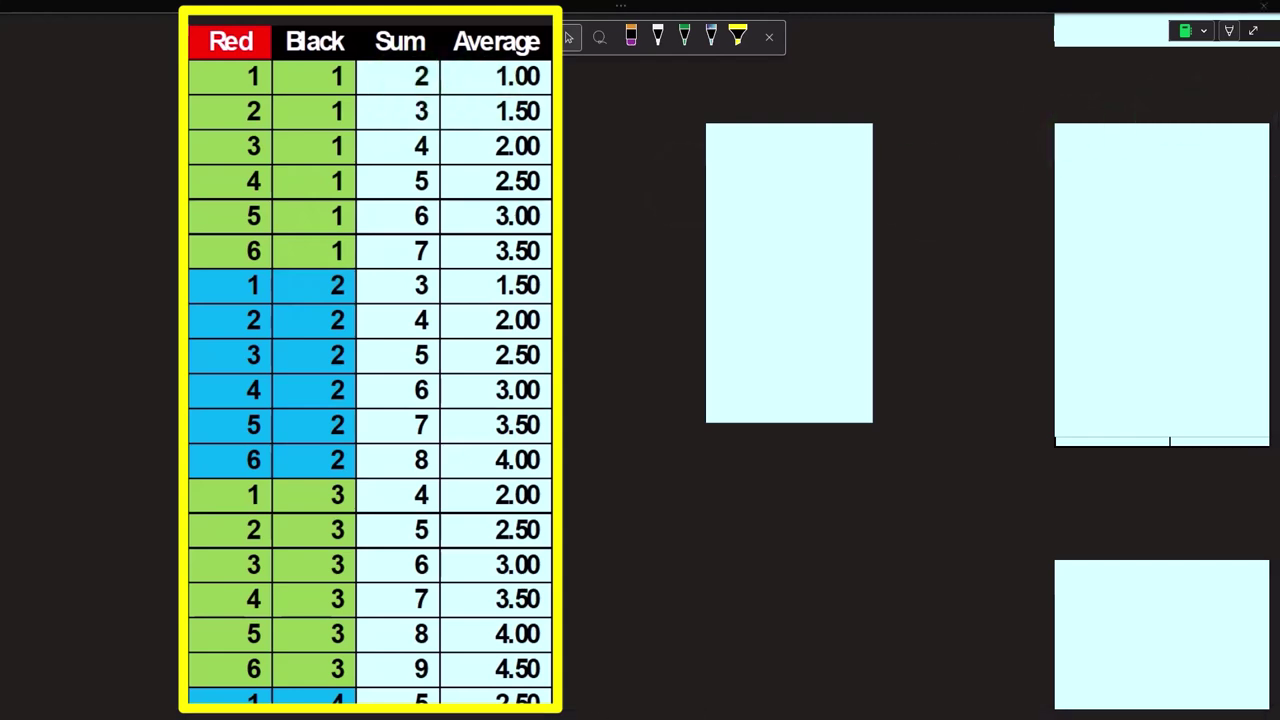
- Open the calculator beside the table, run a test entry of 1 and 2, and clear it to 0
click(710, 495)
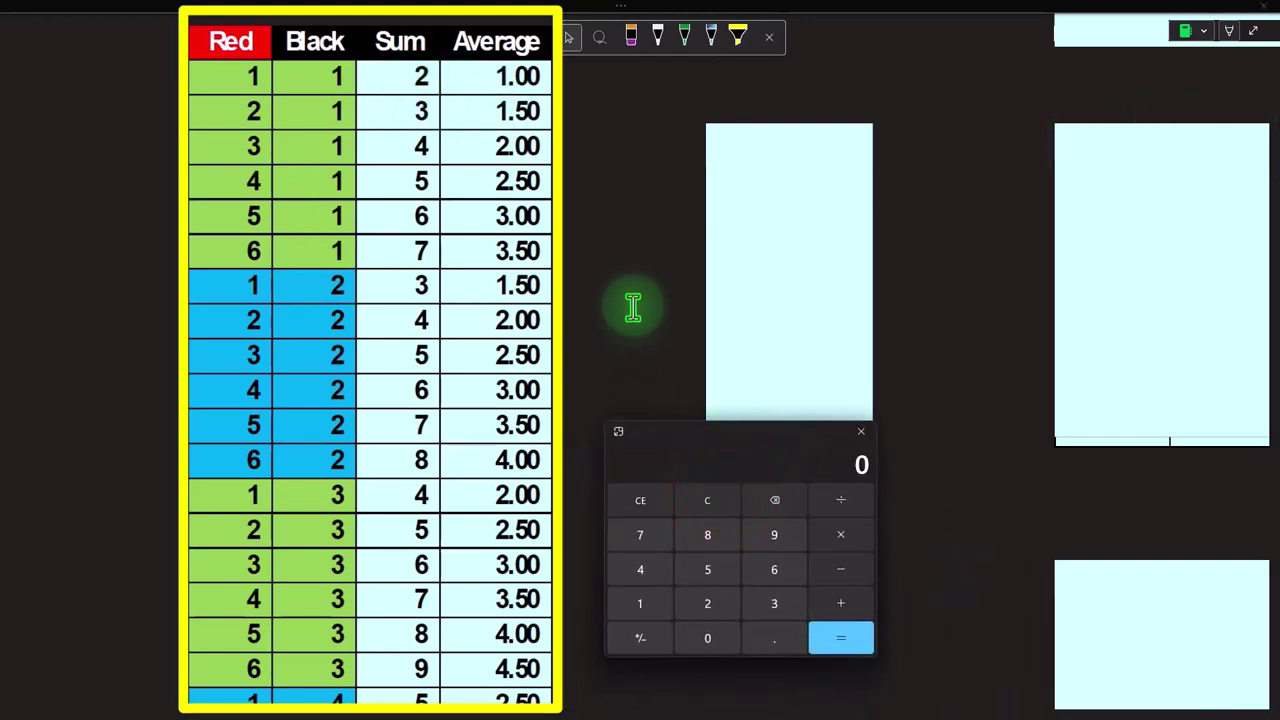
key(1)
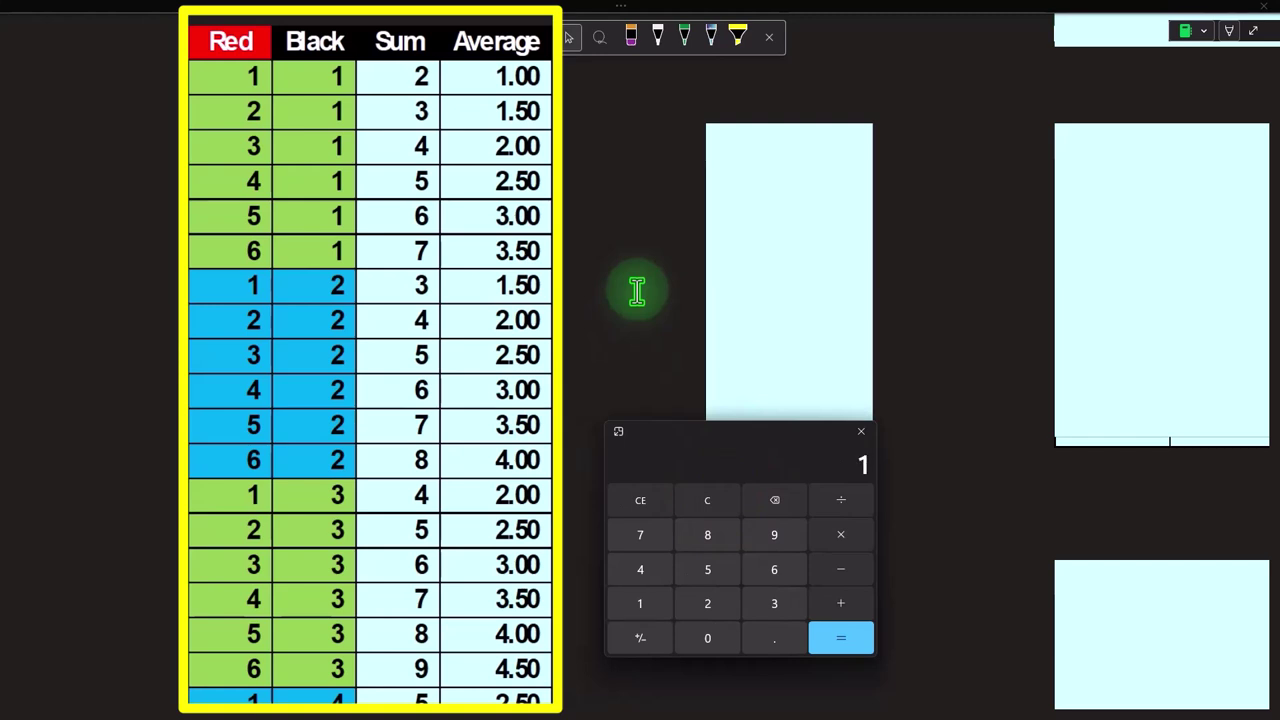
key(2)
key(Return)
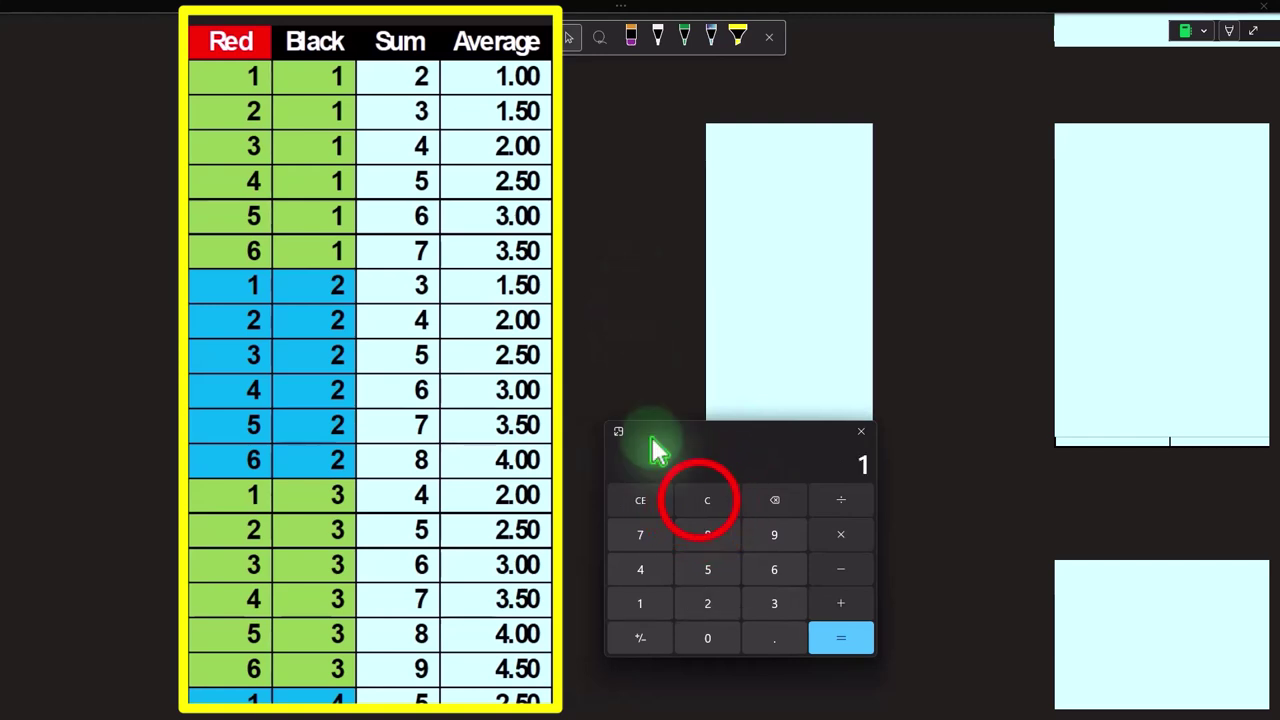
click(705, 502)
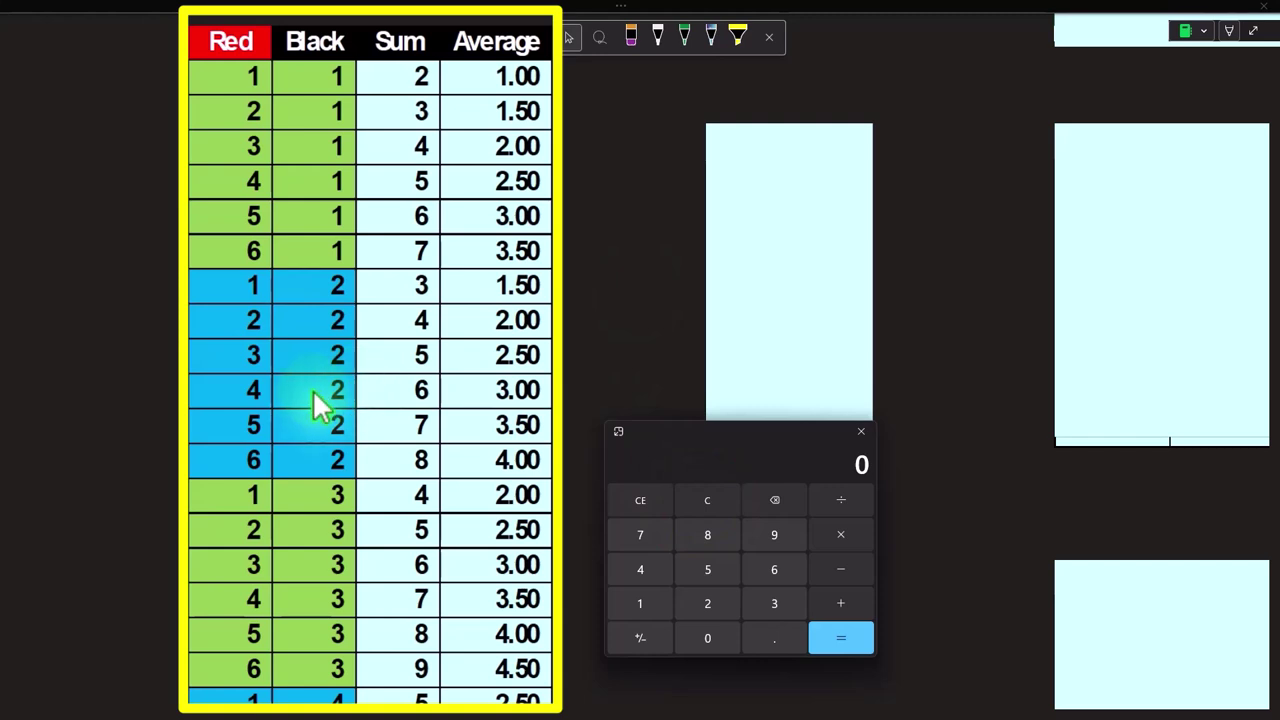
- Add 4 and 2 to get 6, then divide by 2 for an average of 3
key(4)
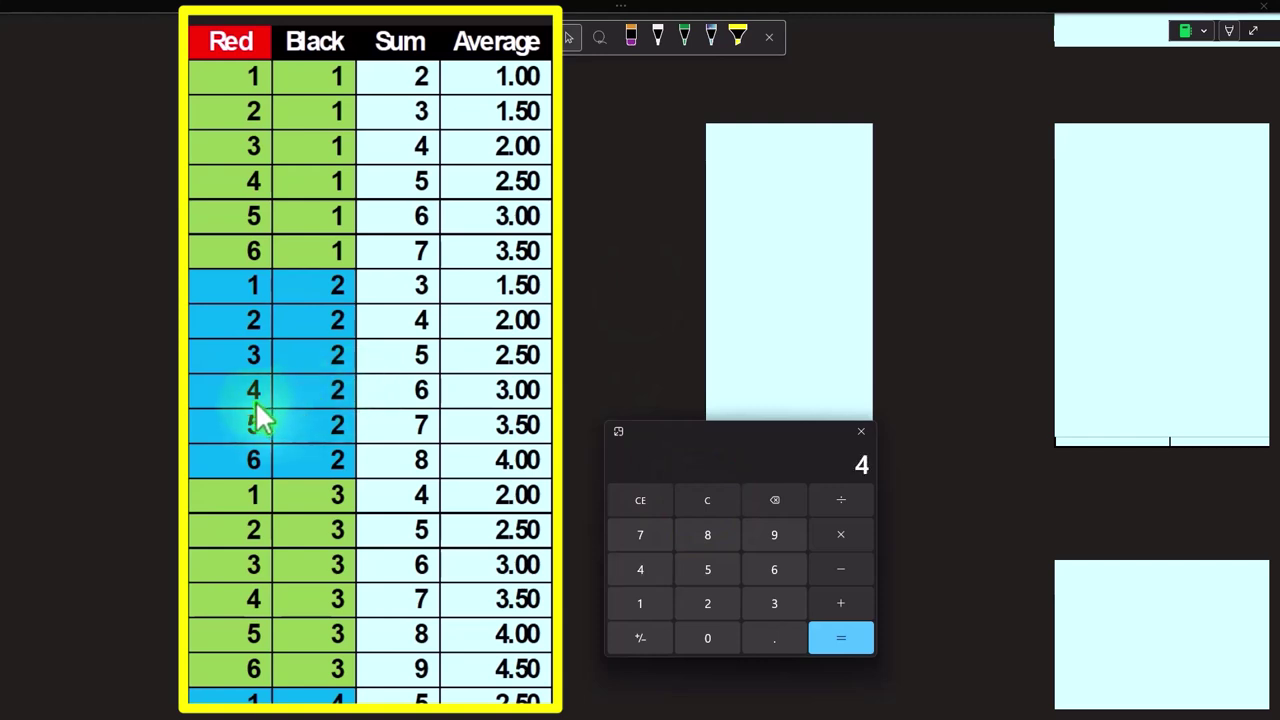
key(2)
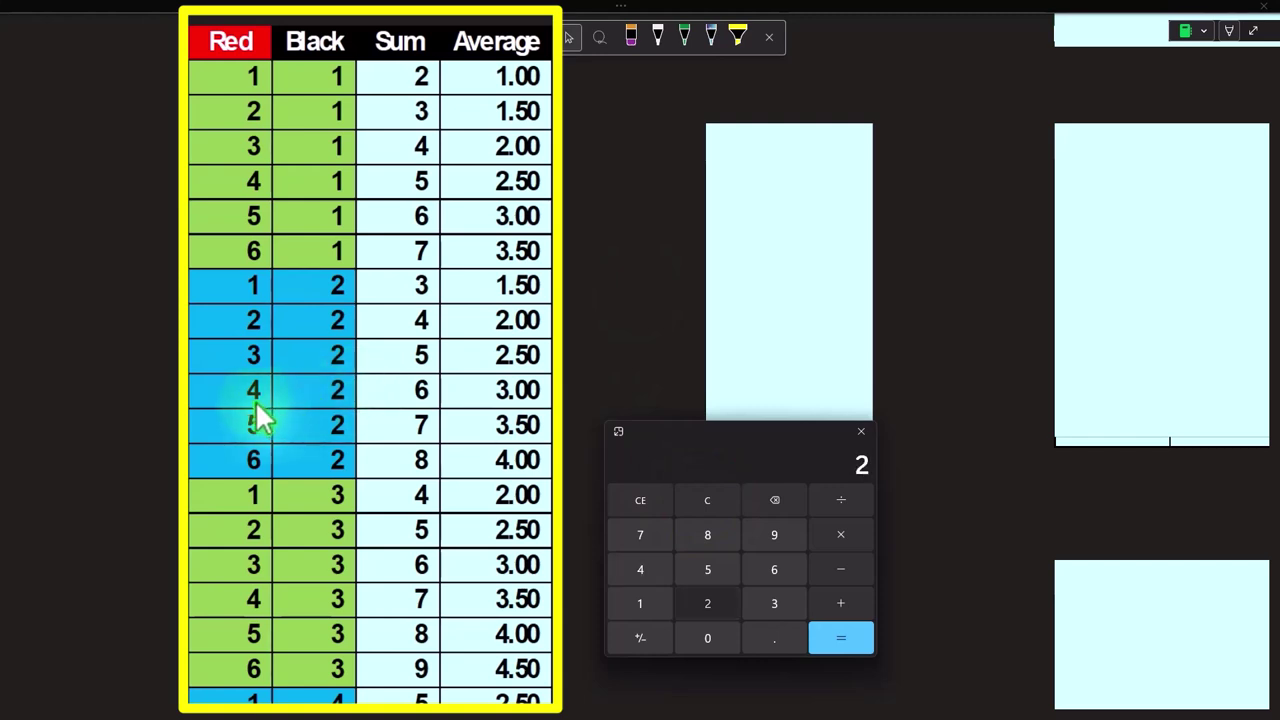
key(Return)
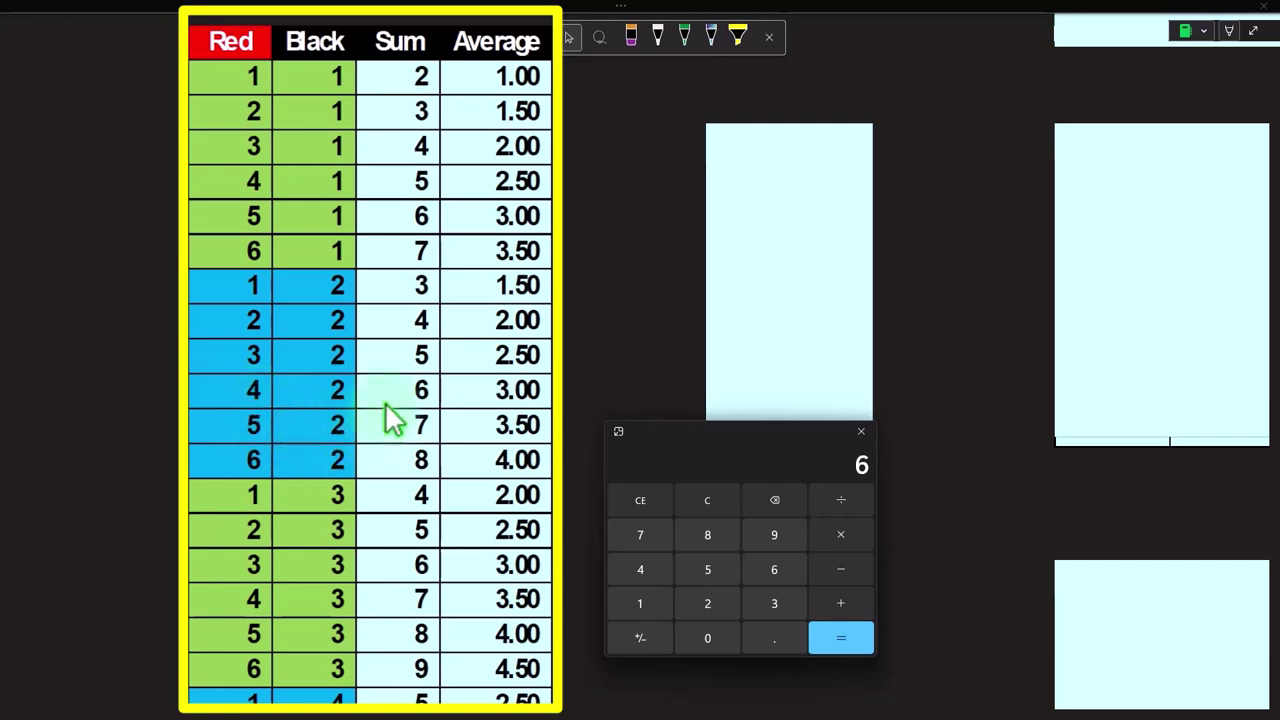
key(slash)
key(2)
key(Return)
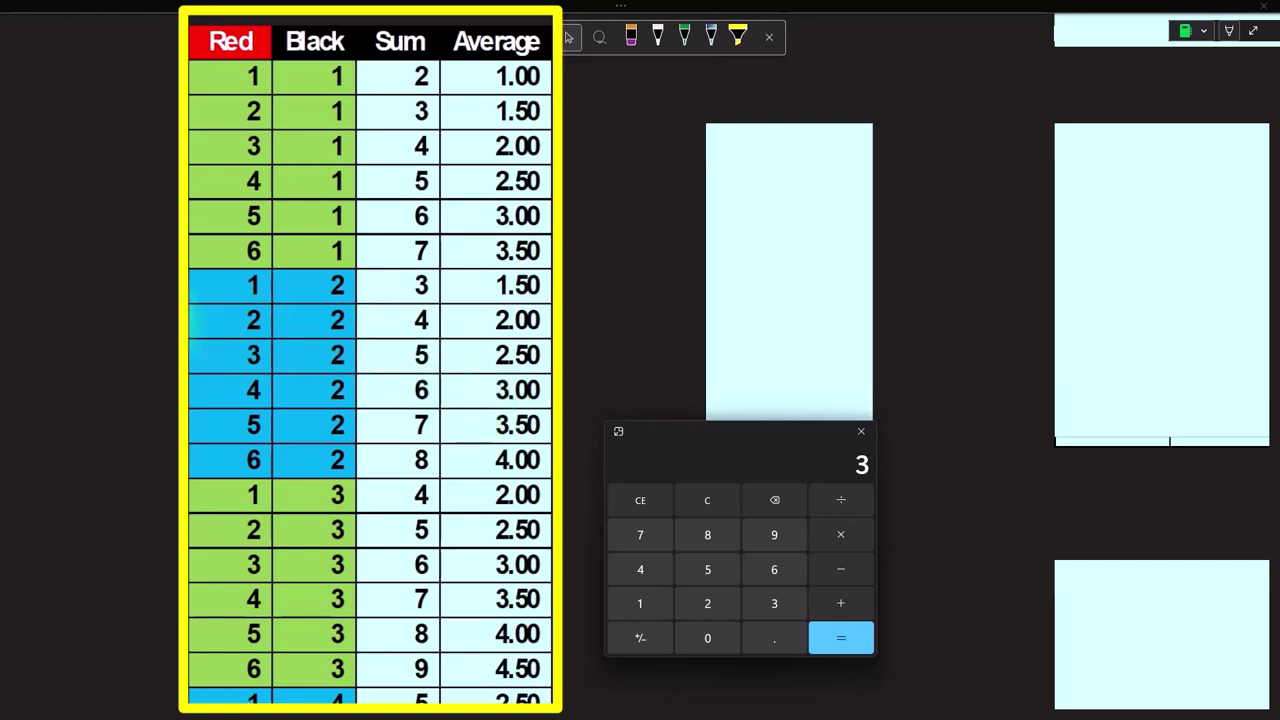
- Scroll down the table and close the calculator with Alt+F4
scroll(166, 388, down, 2)
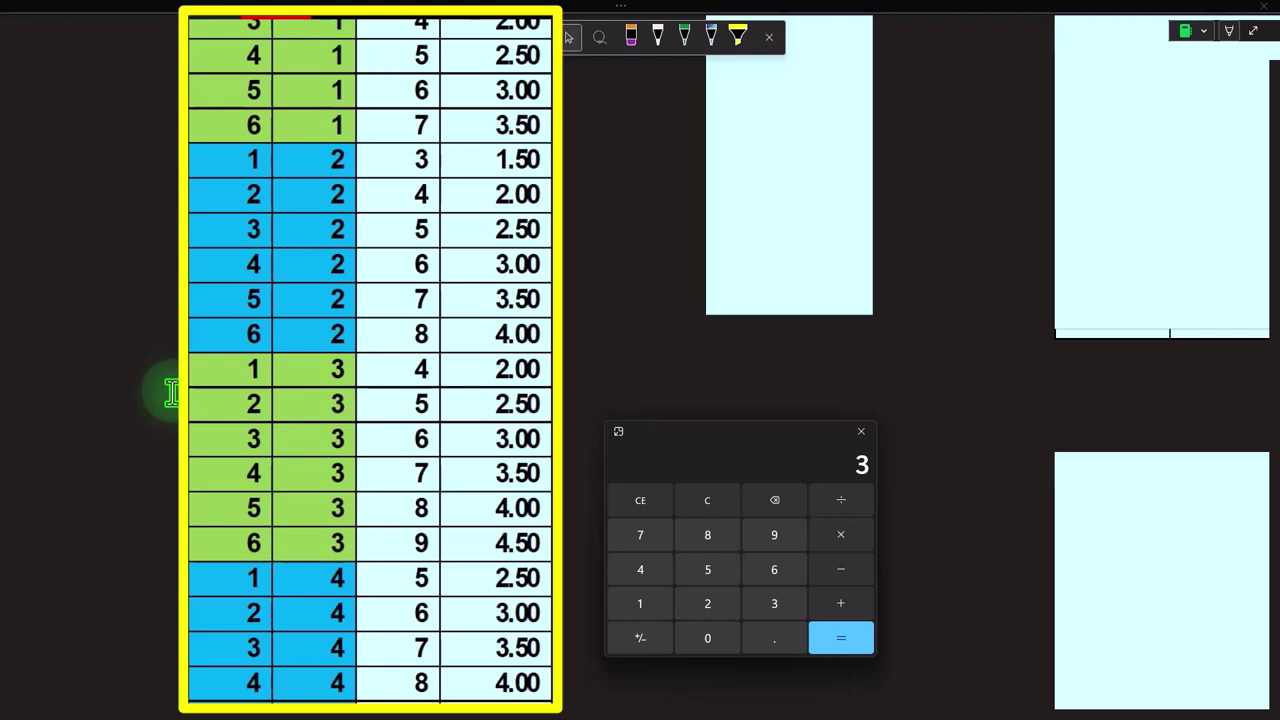
click(694, 434)
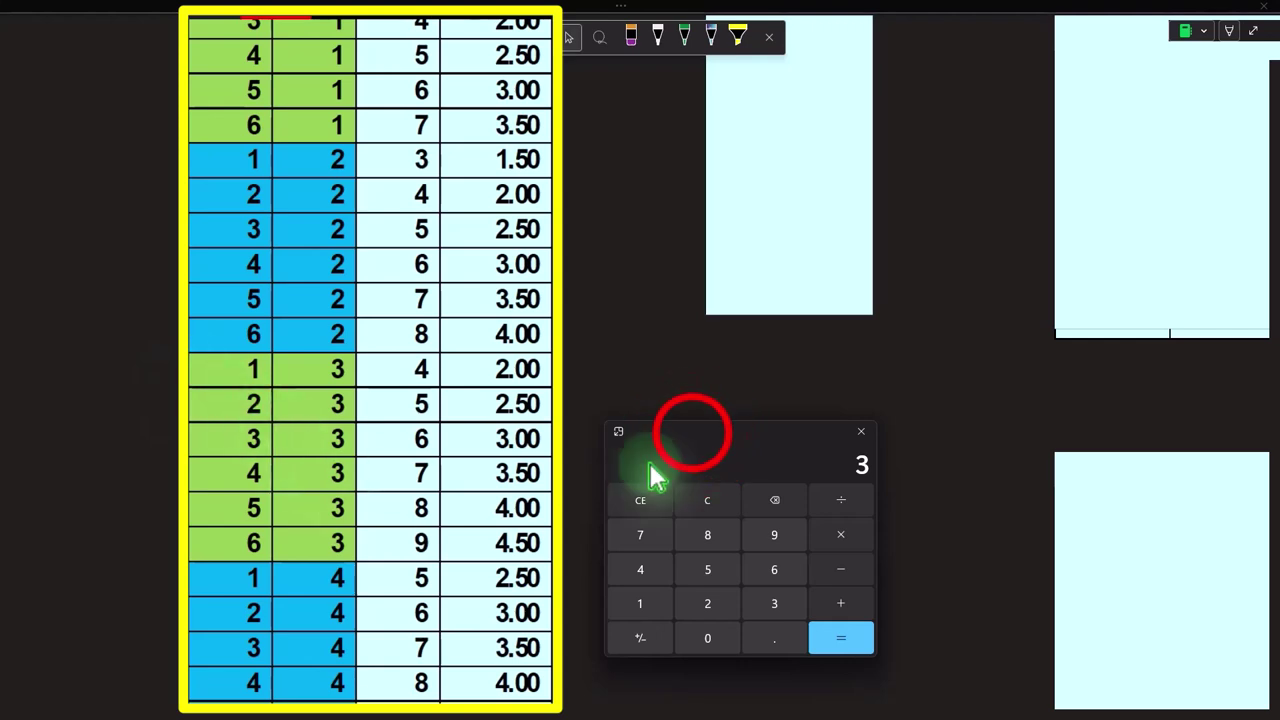
key(alt+F4)
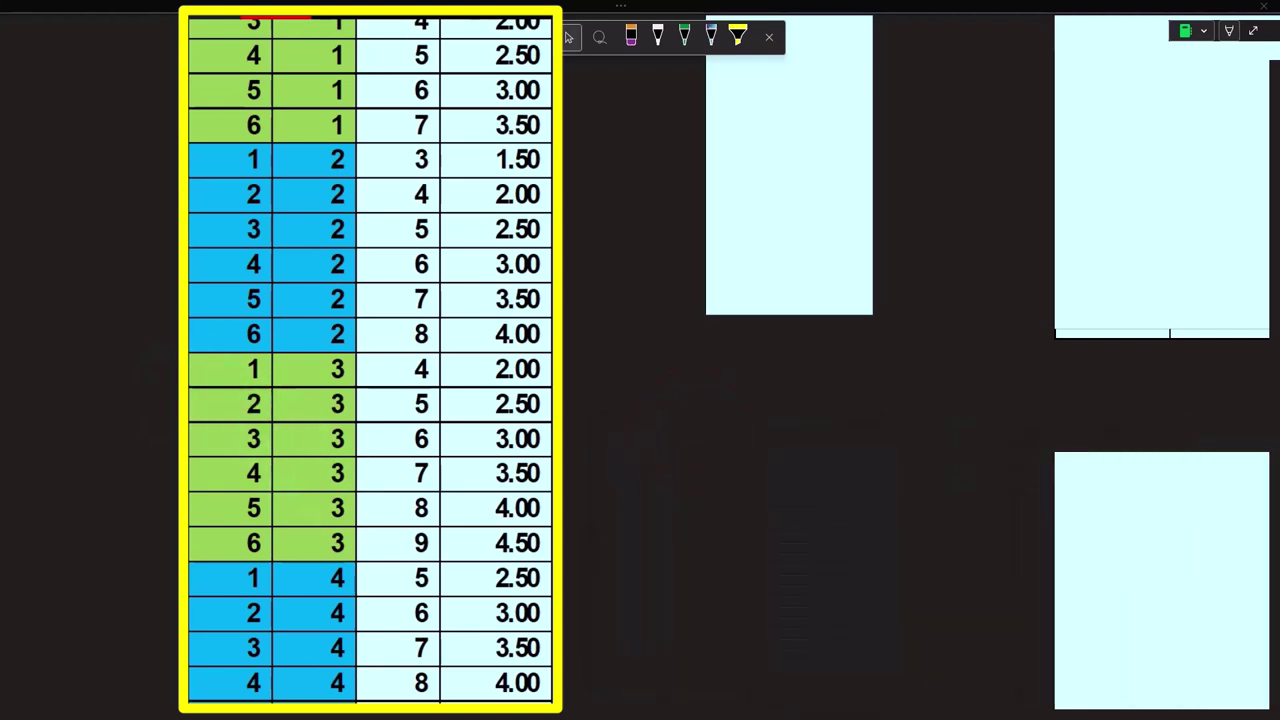
- Uncover the Bens range table and the Bens End frequencies 1, 5, 9, 11, 7, 3
click(751, 543)
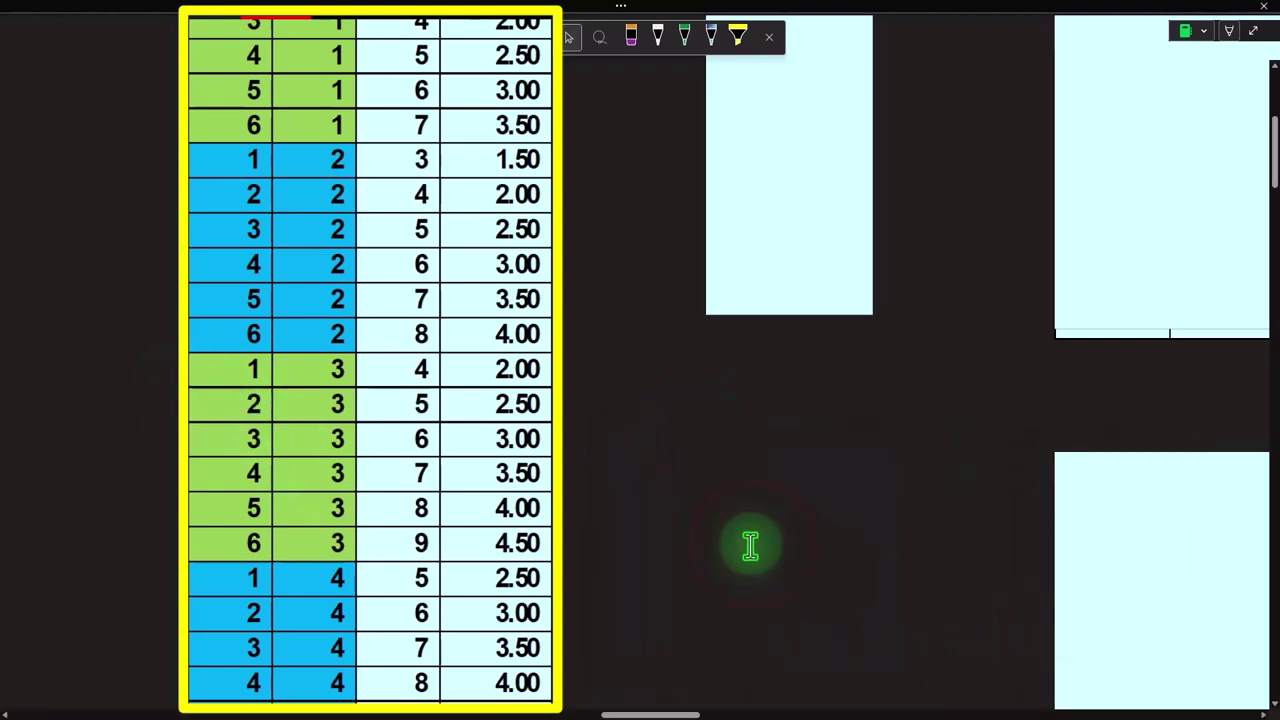
scroll(750, 545, up, 1)
click(766, 270)
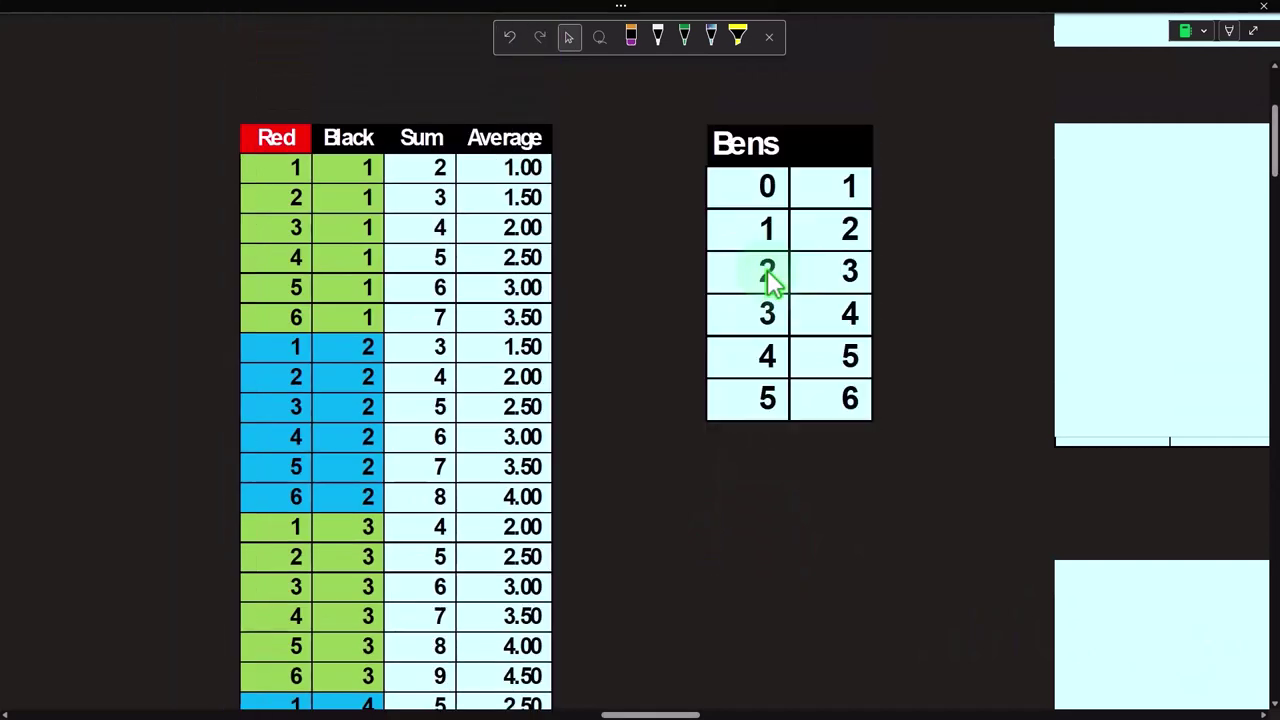
click(770, 280)
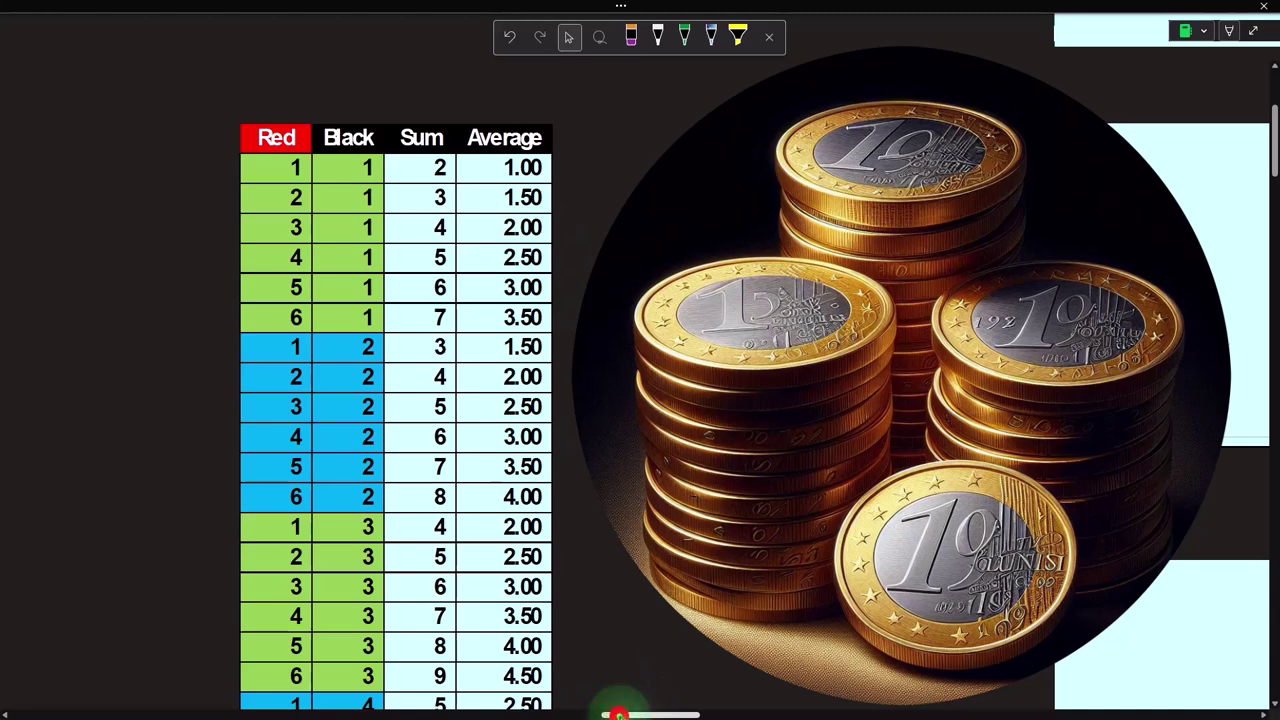
drag(620, 713, 657, 713)
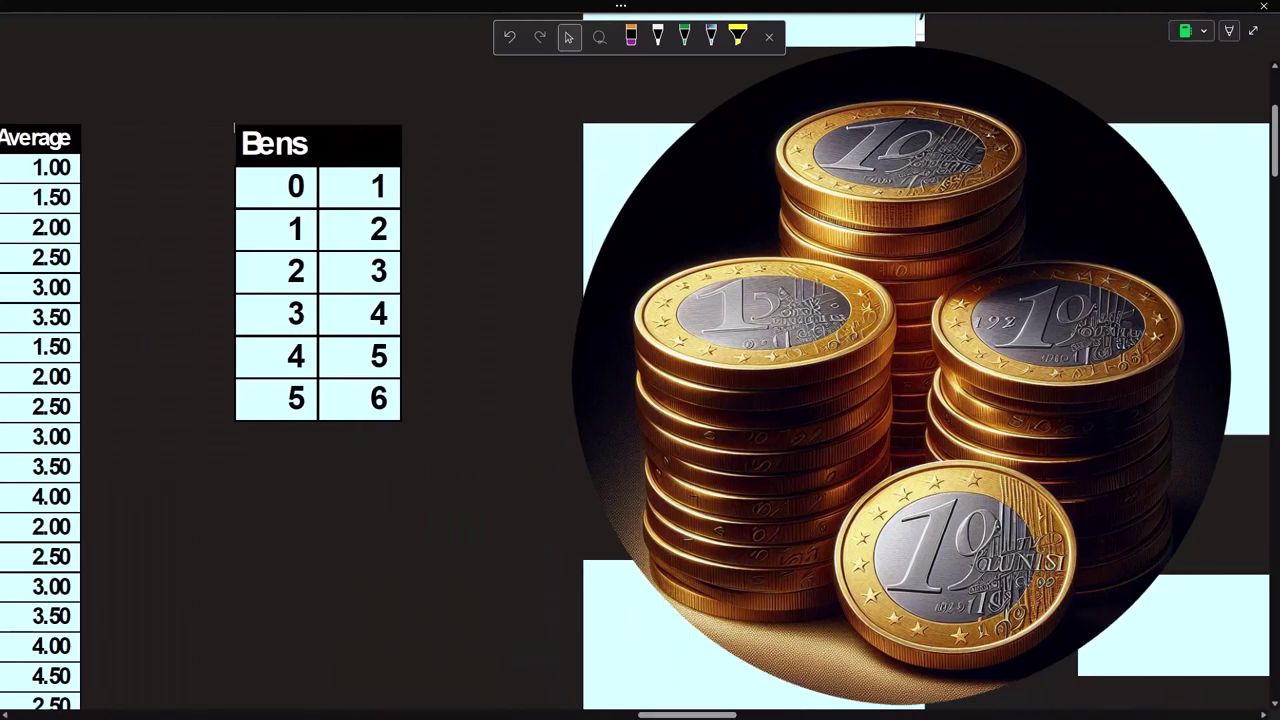
scroll(300, 400, up, 2)
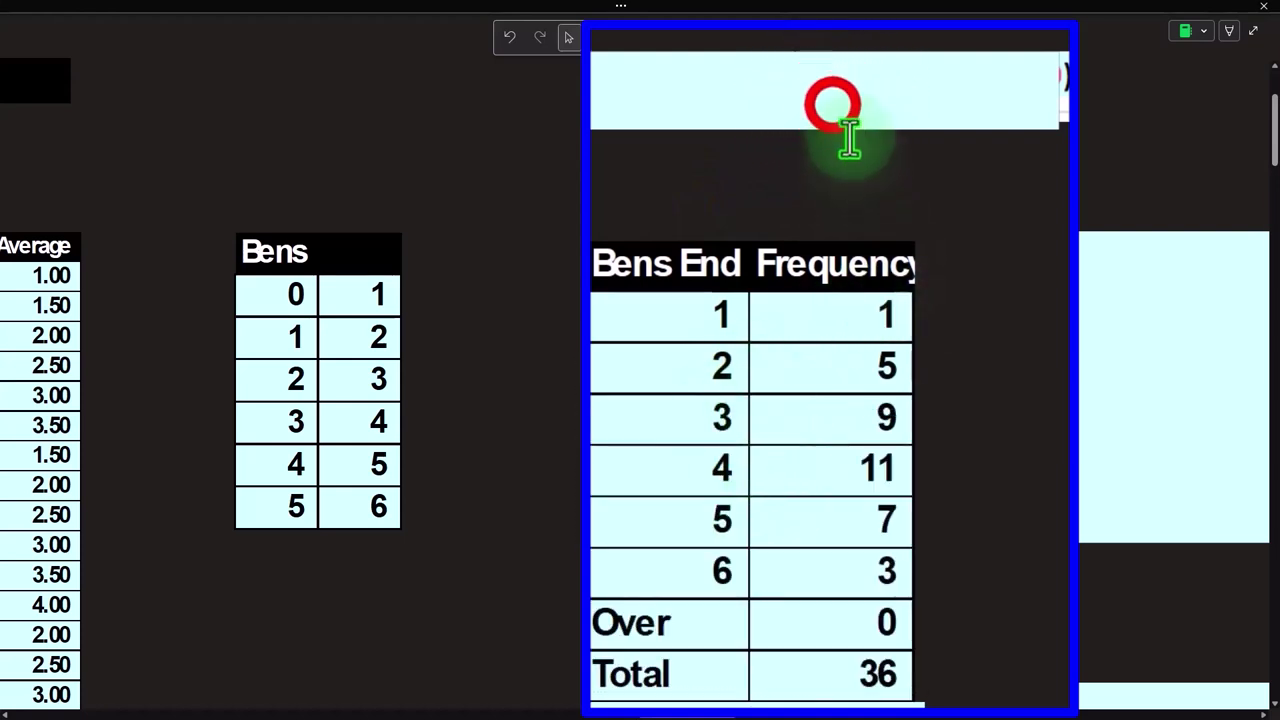
- Reveal the =FREQUENCY(BU4:BU39,BZ4:BZ9) formula, review the tables, and select the cover over the chart
click(834, 106)
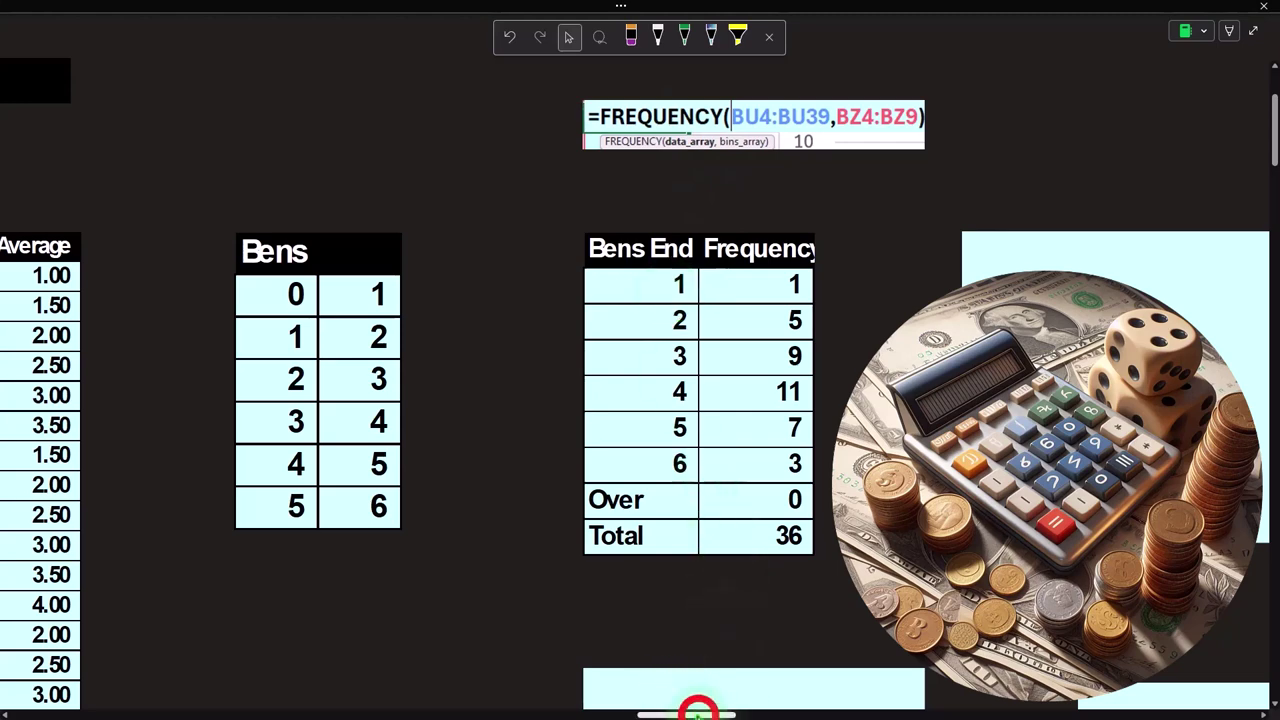
drag(687, 714, 664, 714)
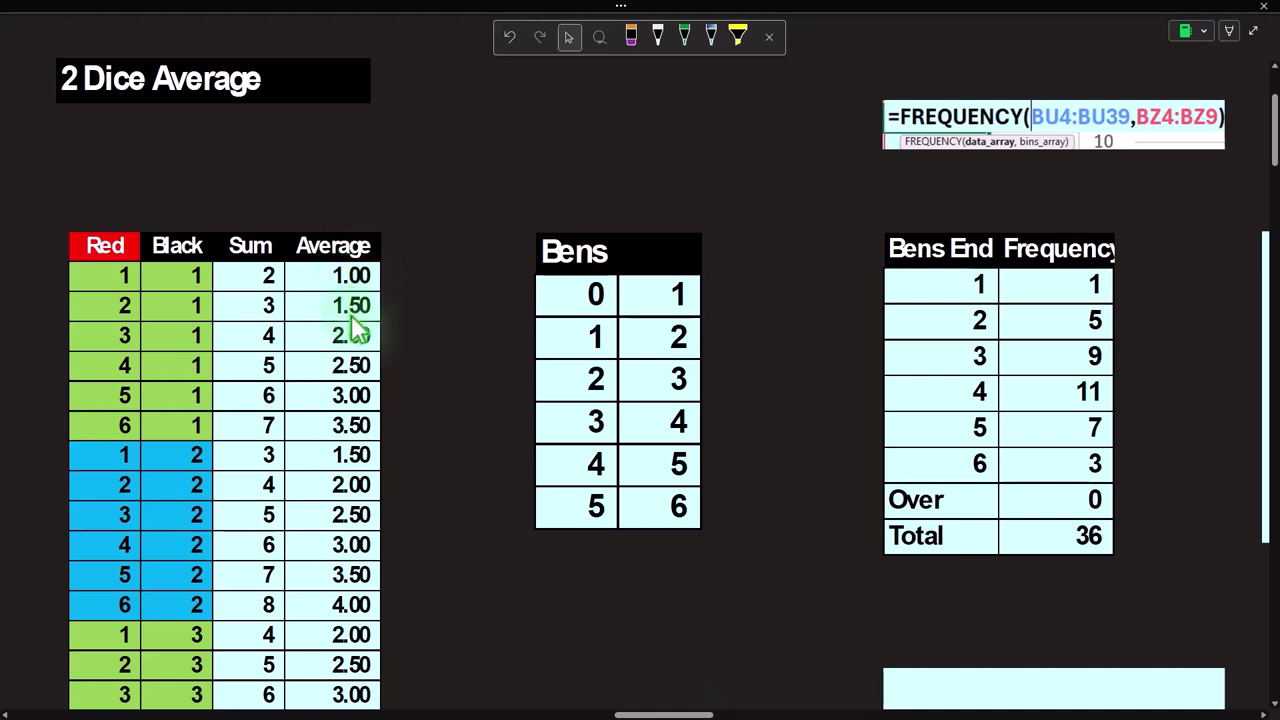
drag(709, 670, 731, 690)
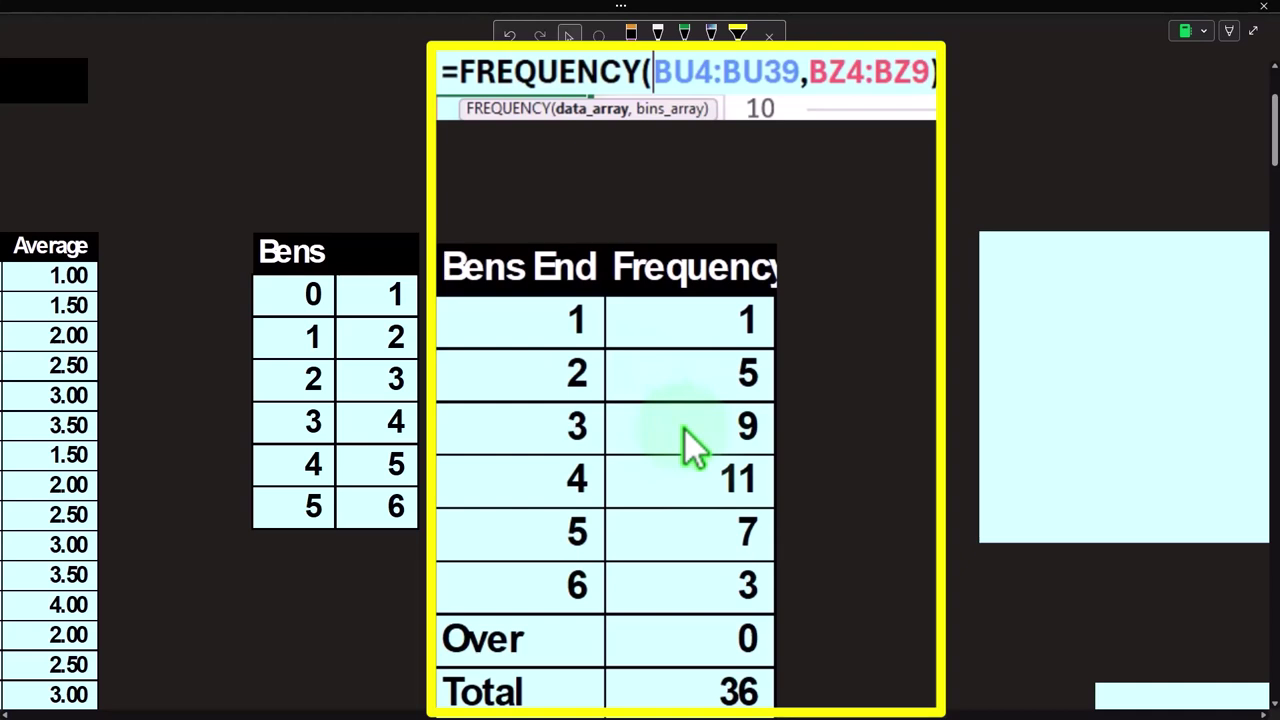
scroll(684, 428, down, 3)
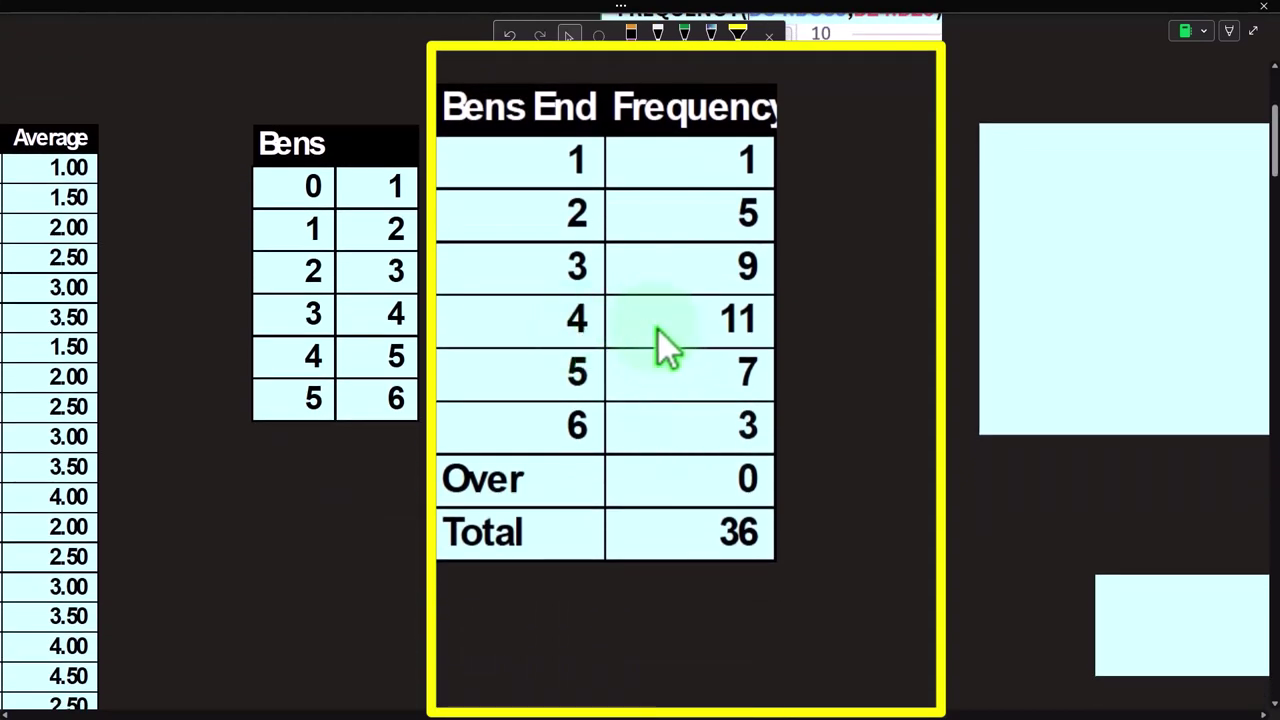
scroll(677, 651, down, 3)
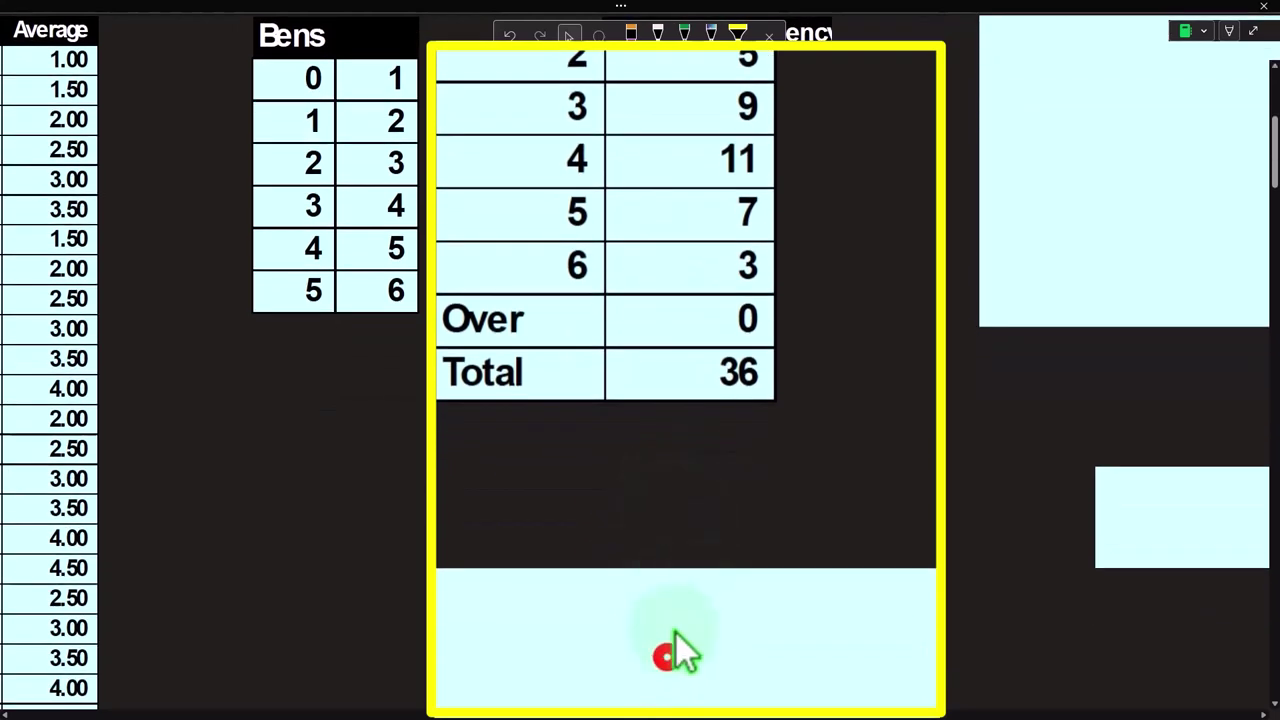
click(1043, 389)
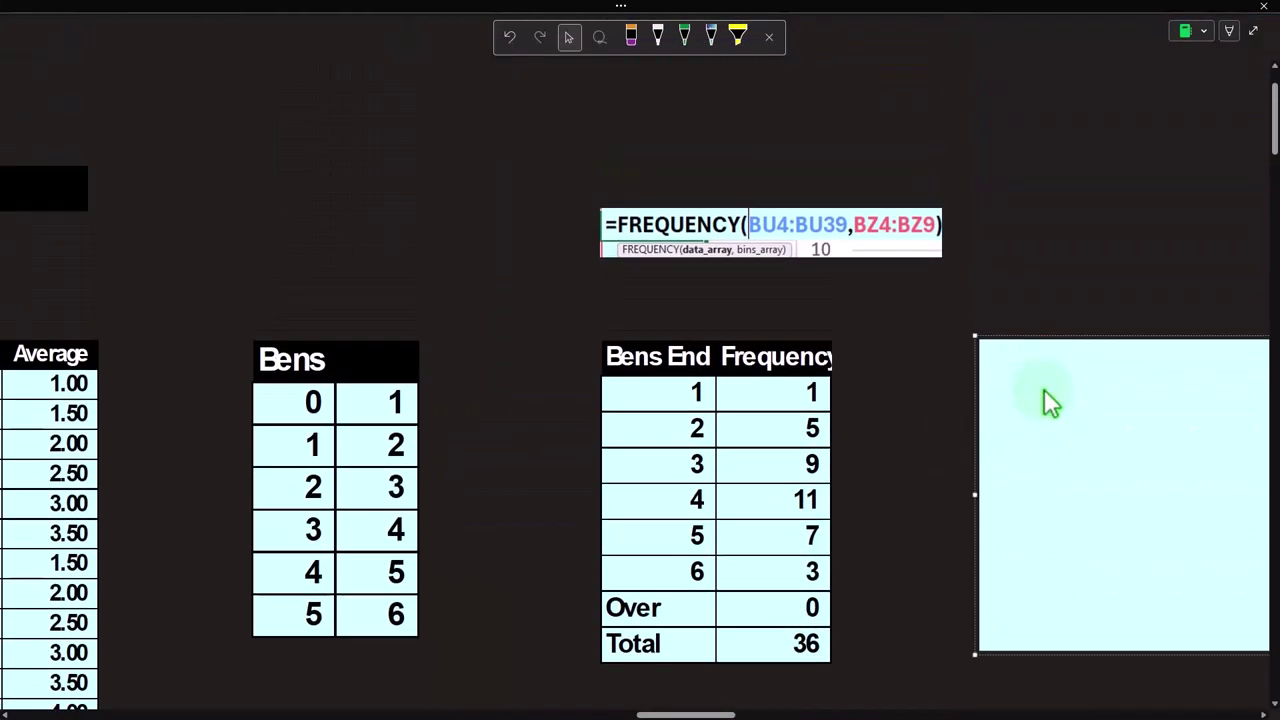
drag(697, 714, 733, 714)
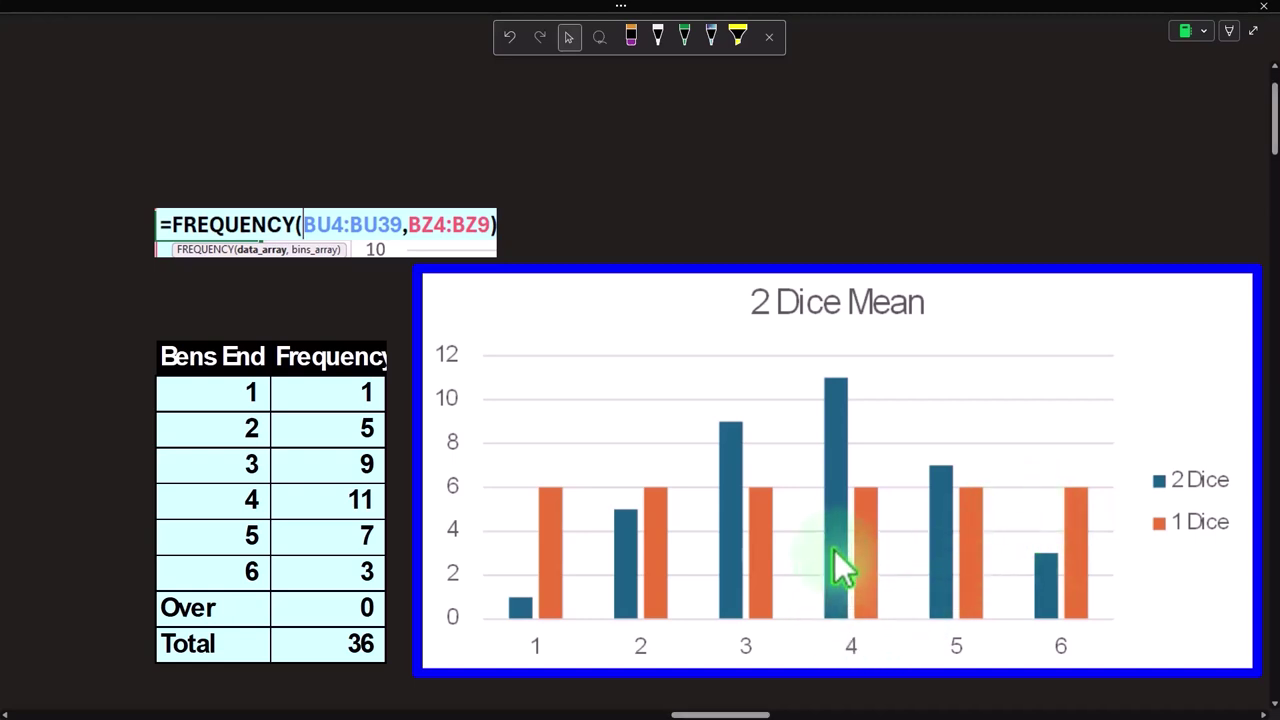
- Scroll right past the 2 Dice Mean chart to the next covered blocks
click(727, 705)
drag(727, 705, 813, 710)
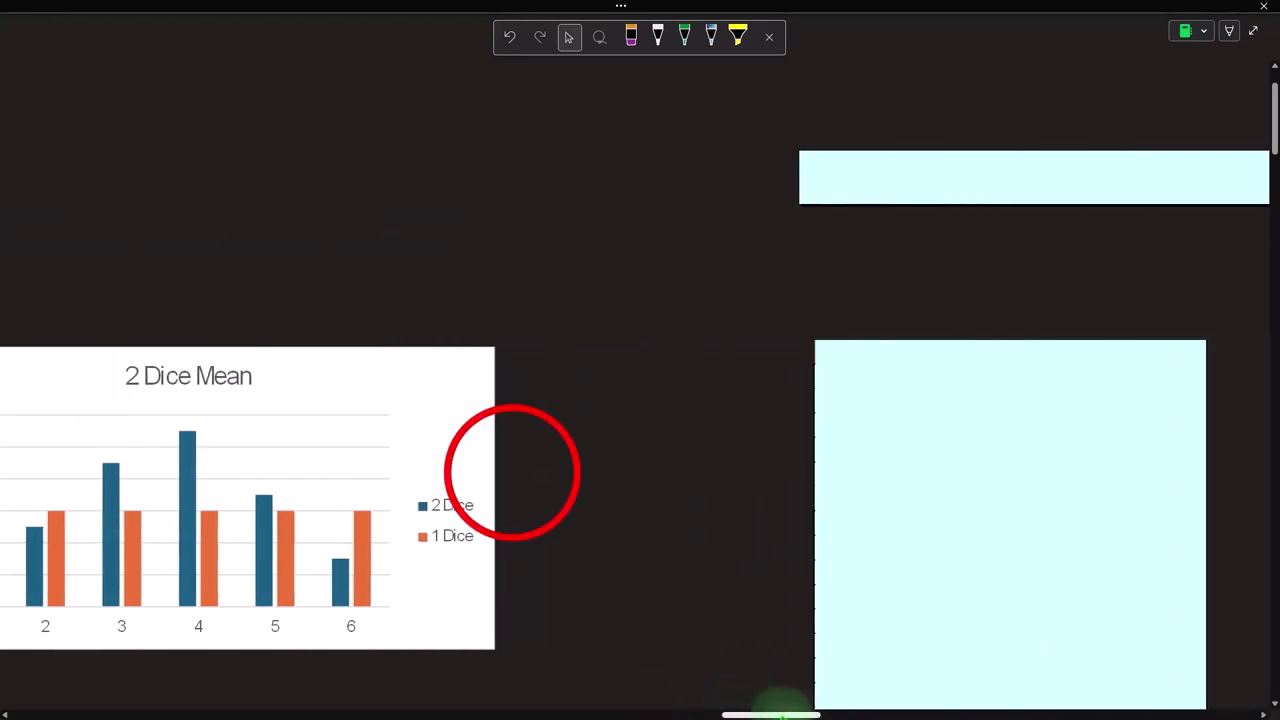
- Reveal the 3 Dice Average title and table
click(516, 178)
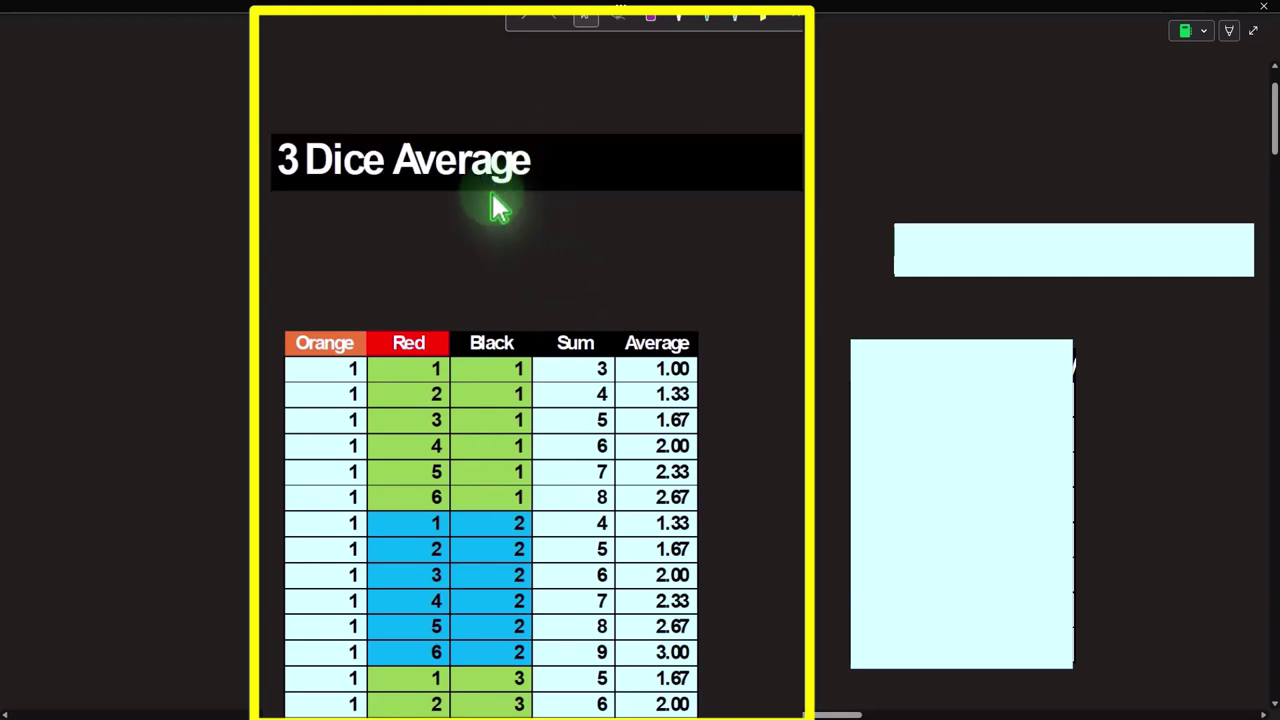
scroll(457, 277, down, 2)
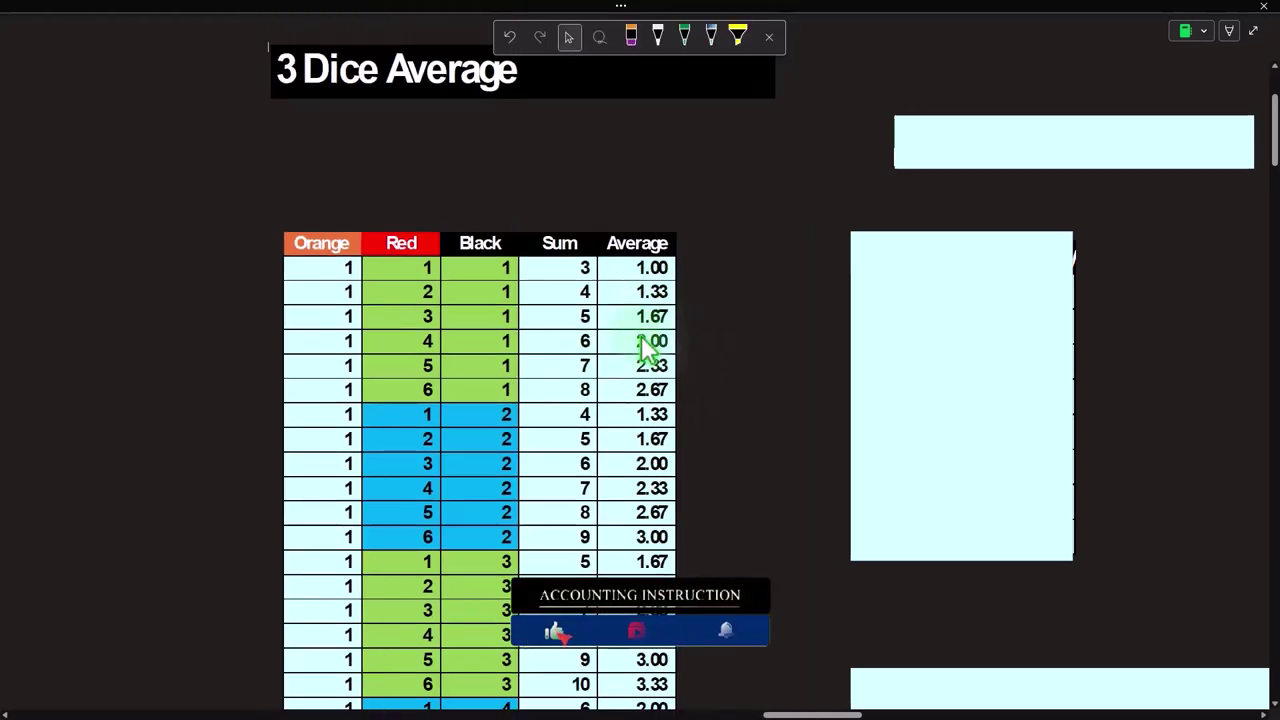
scroll(641, 320, down, 1)
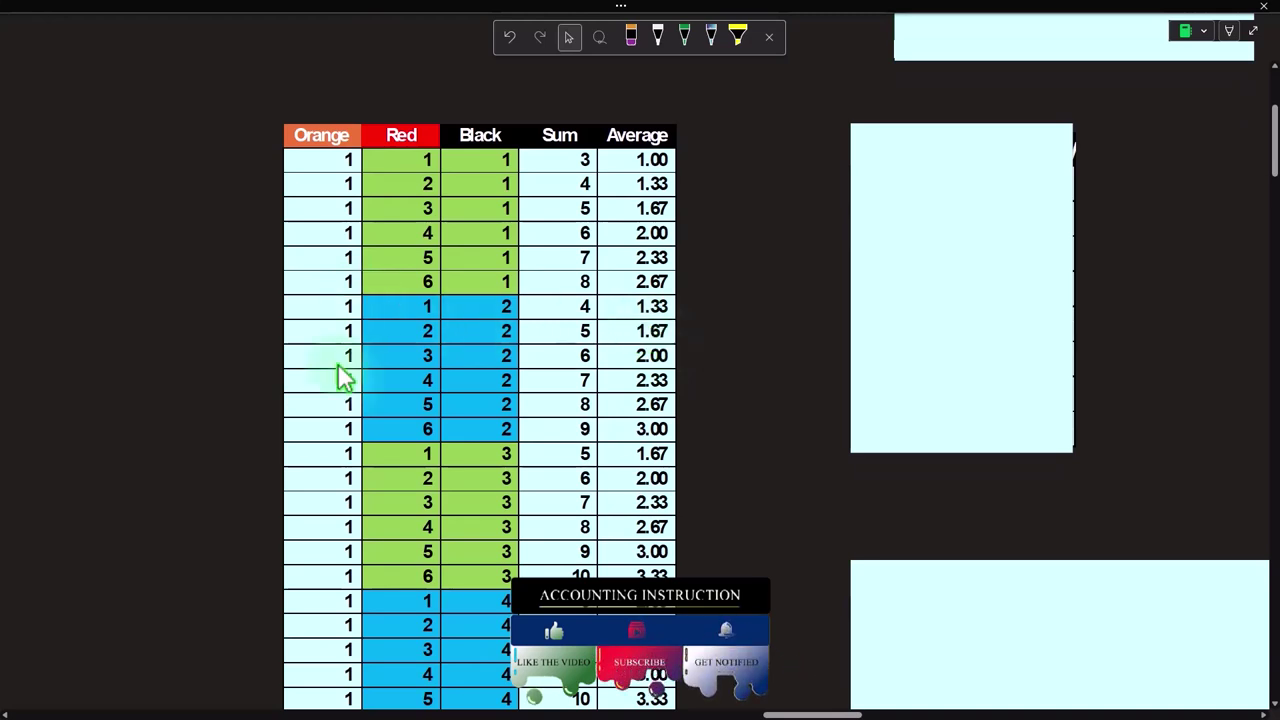
click(864, 700)
drag(864, 705, 876, 712)
- Delete the covers over the Bens/Frequency table totalling 216 and its FREQUENCY formula
click(749, 243)
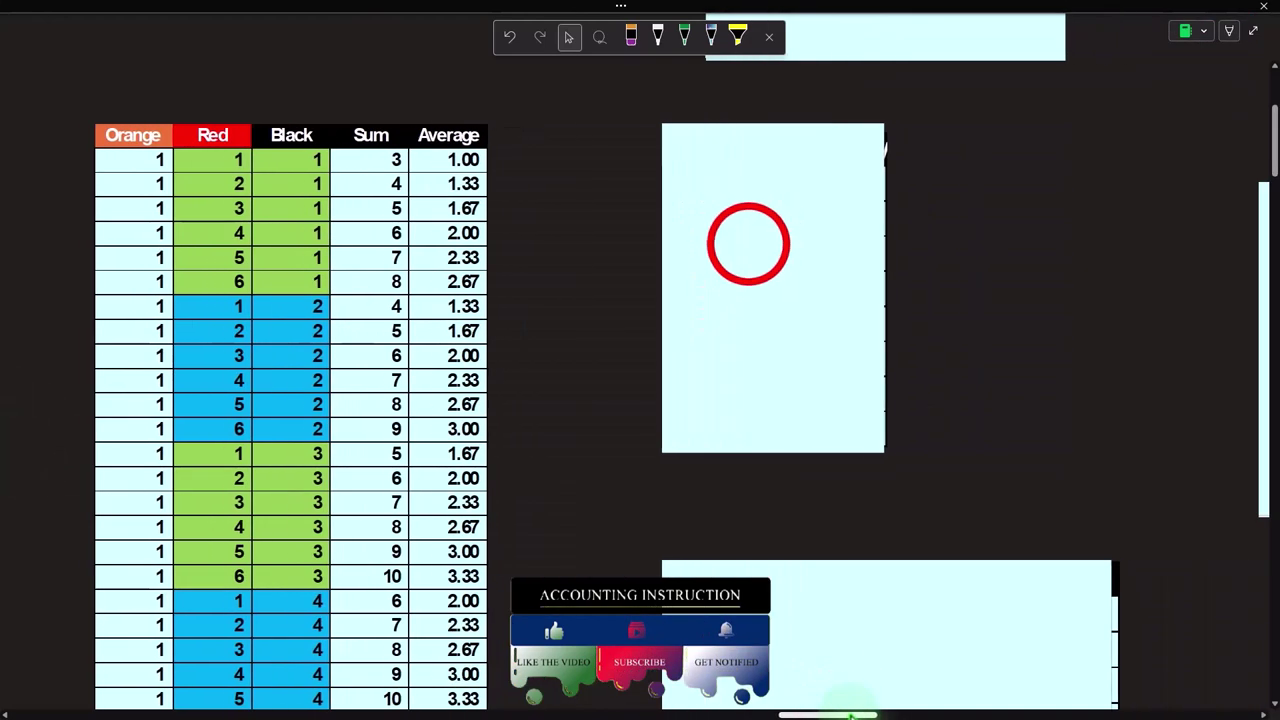
key(Delete)
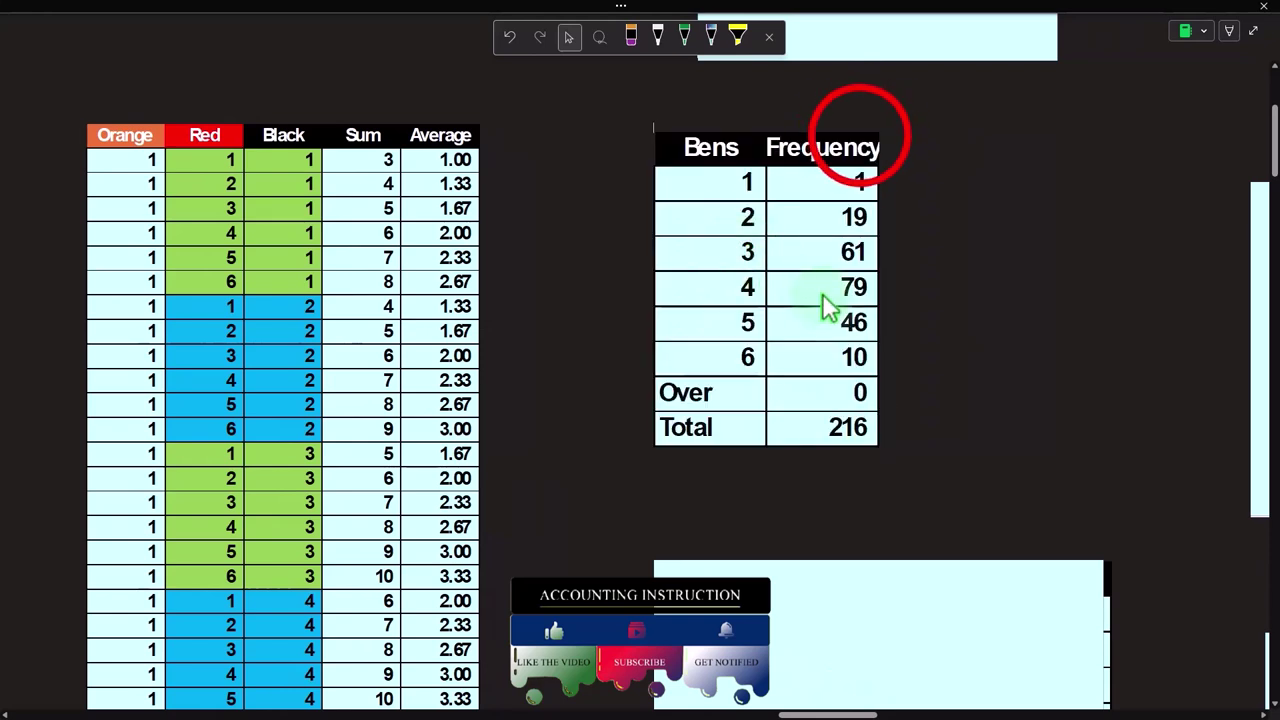
scroll(860, 150, up, 1)
click(866, 148)
key(Delete)
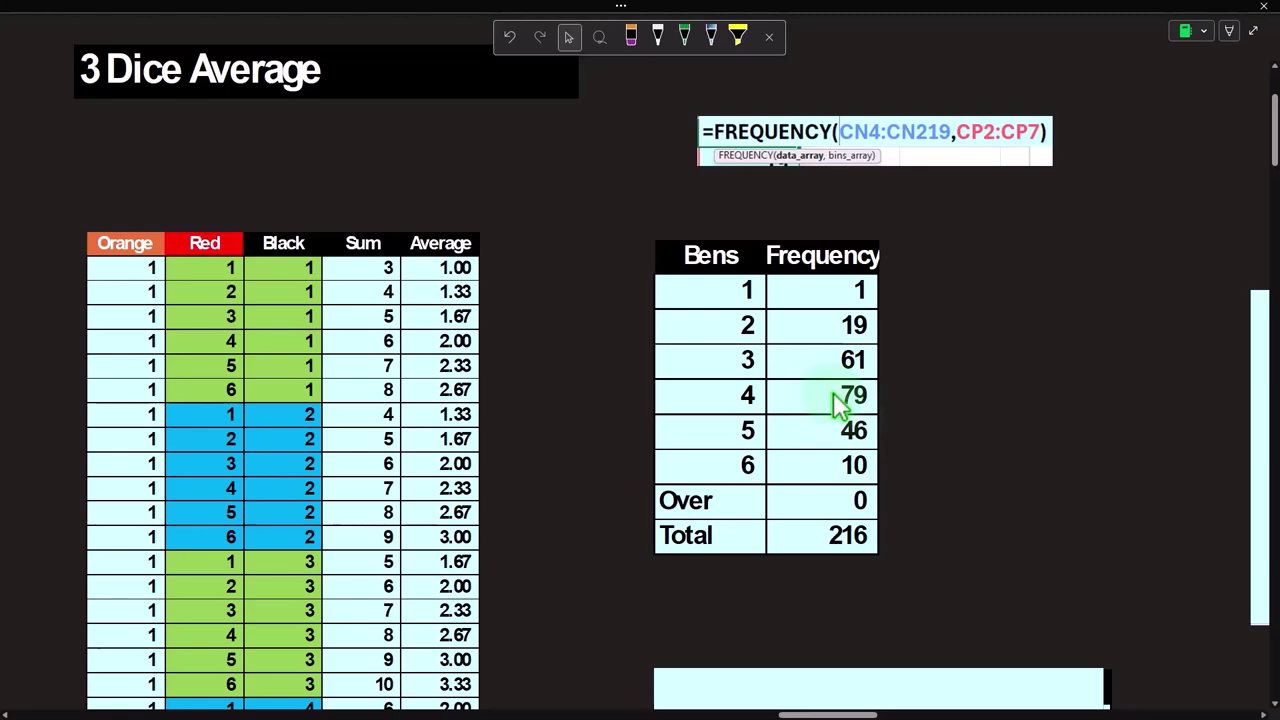
scroll(840, 405, down, 5)
- Uncover the Bens End table with its % Total and Adj. 216 columns
click(832, 512)
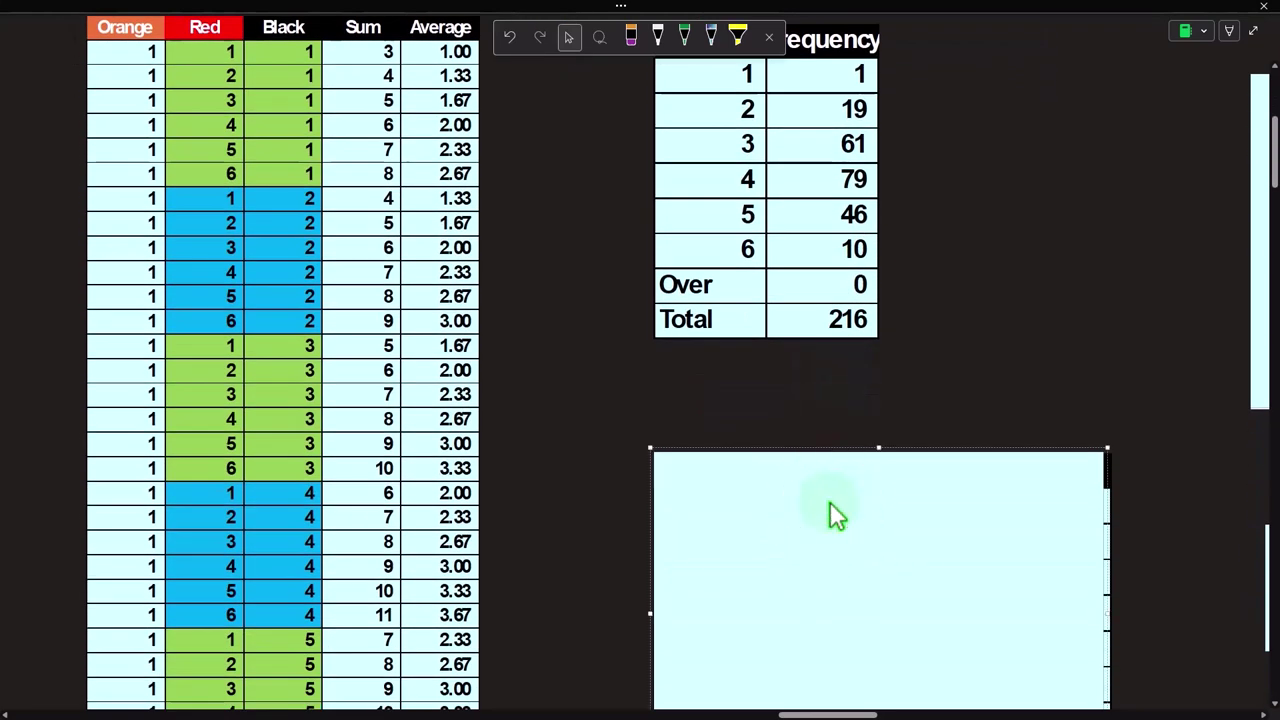
scroll(832, 505, down, 3)
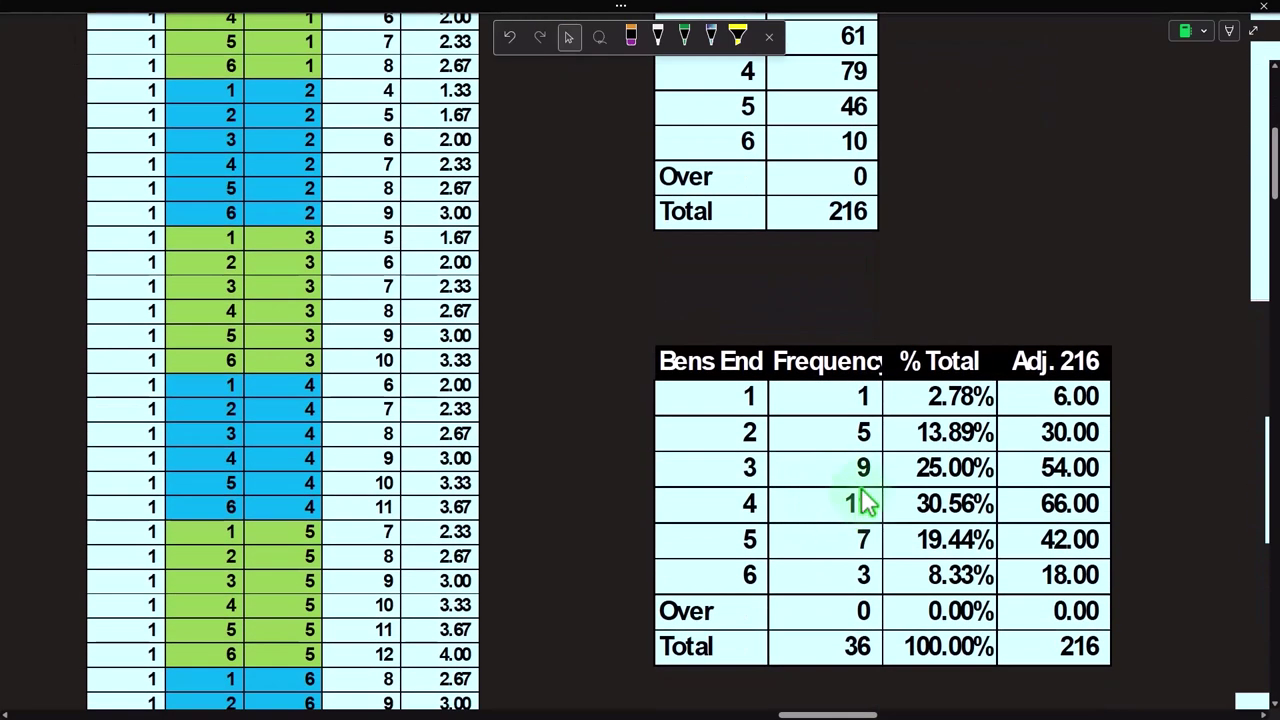
scroll(860, 492, down, 3)
click(849, 507)
scroll(849, 507, down, 6)
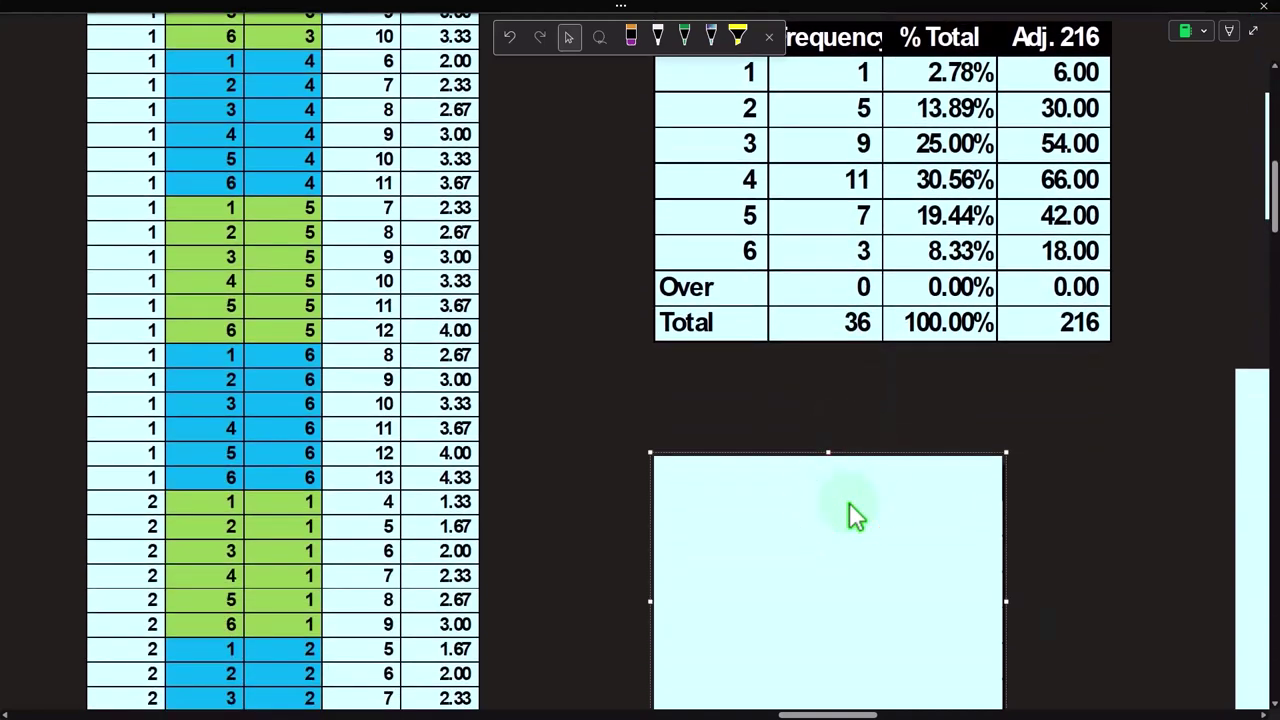
scroll(856, 520, up, 7)
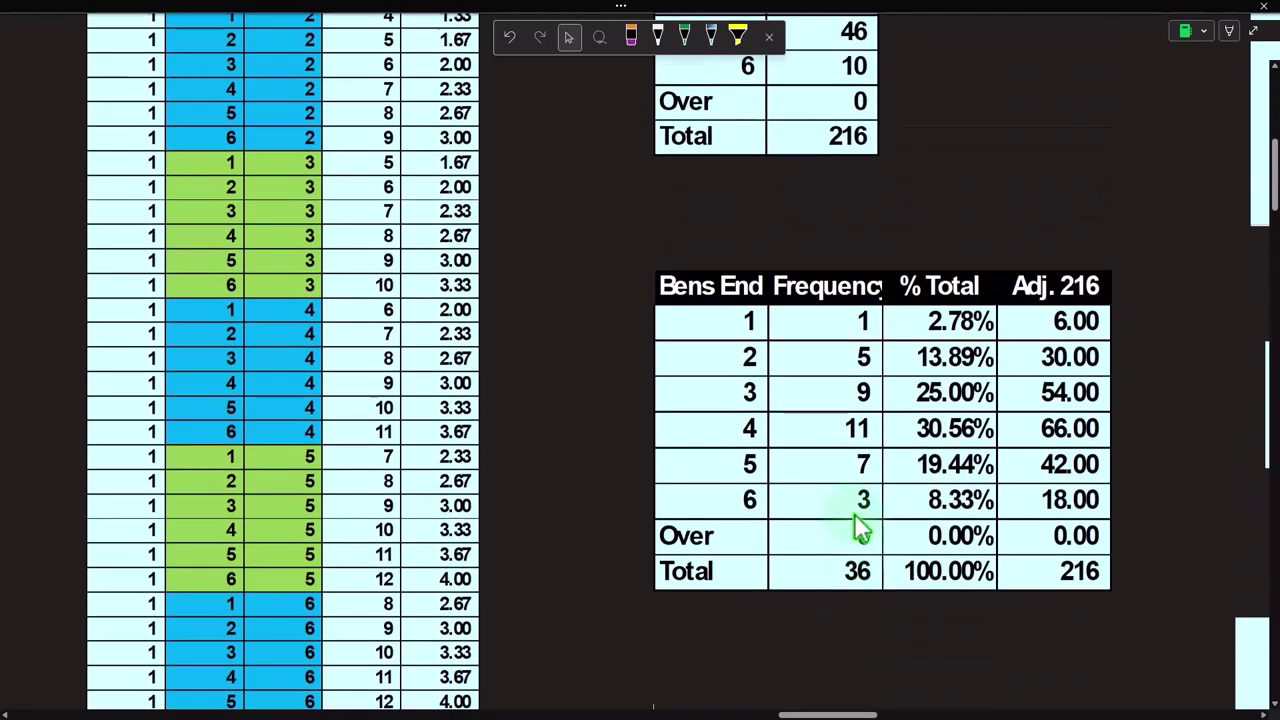
scroll(840, 600, up, 5)
- Uncover the 3 Dice line chart comparing one, two and three dice
click(820, 705)
drag(820, 712, 880, 712)
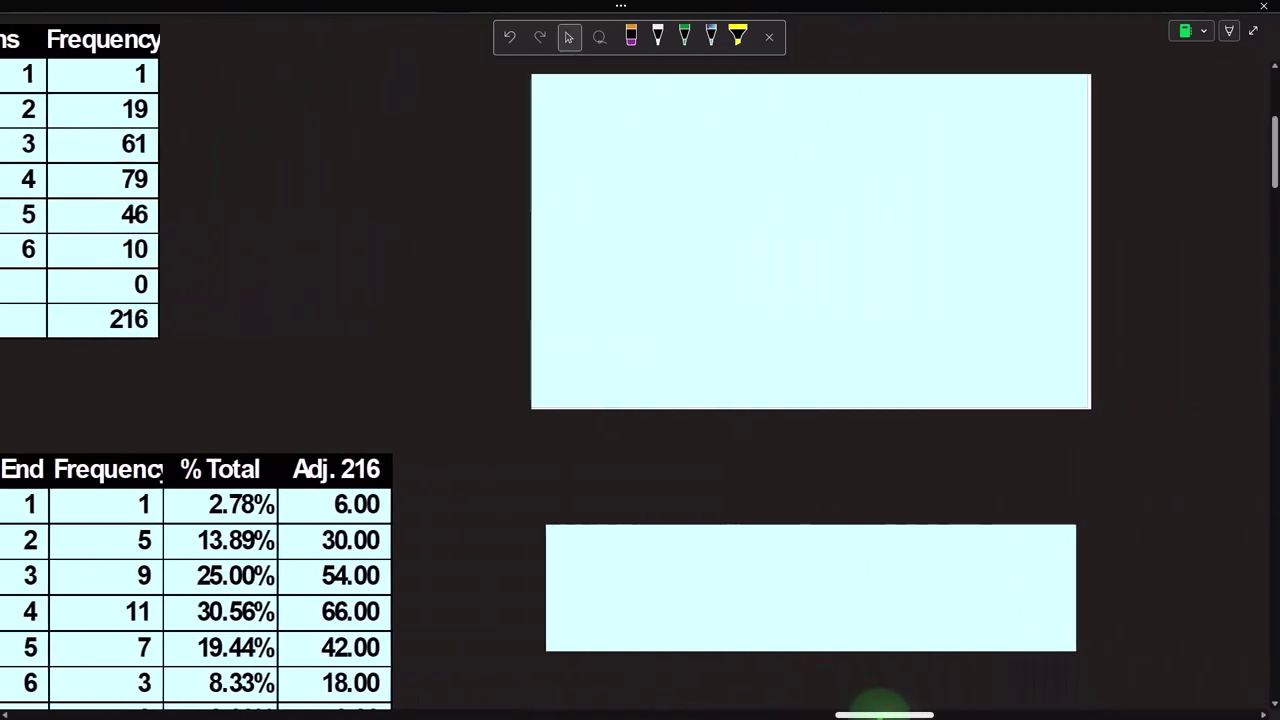
click(734, 448)
scroll(740, 455, up, 3)
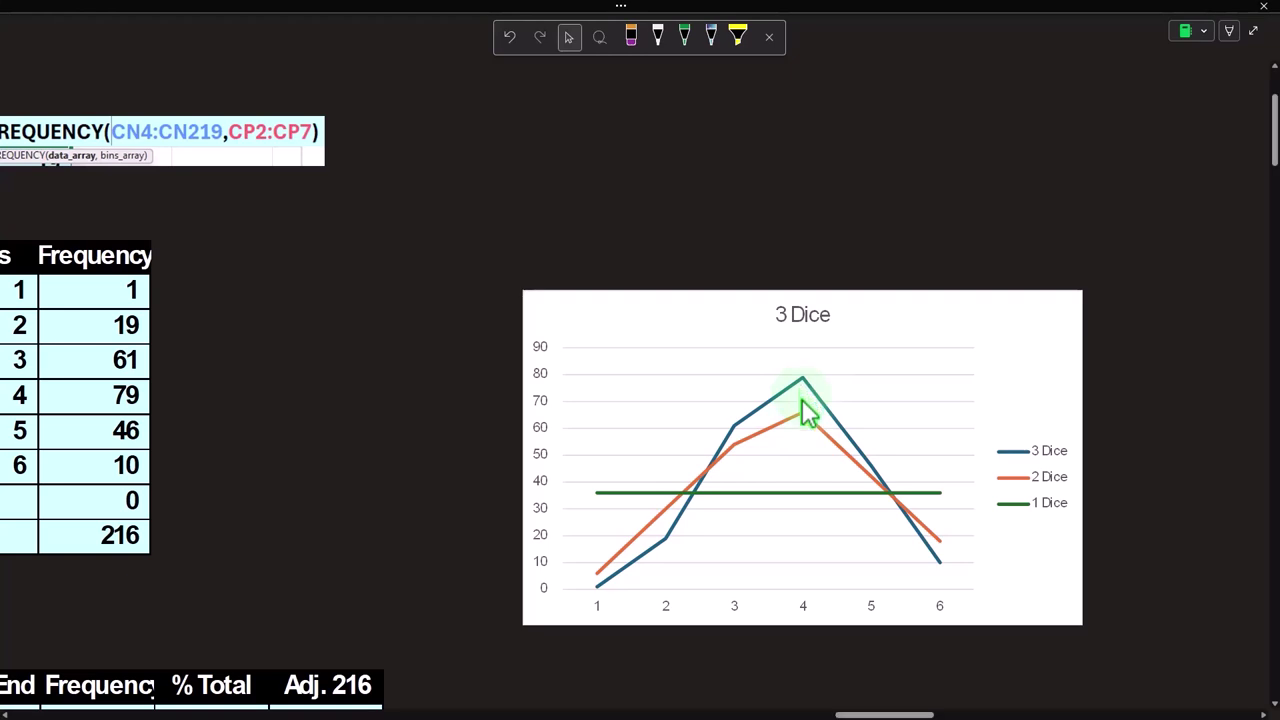
- Uncover the Dice Mean table at 3.50 and its STDs row of 1.87, 1.22 and 0.99
scroll(806, 414, down, 3)
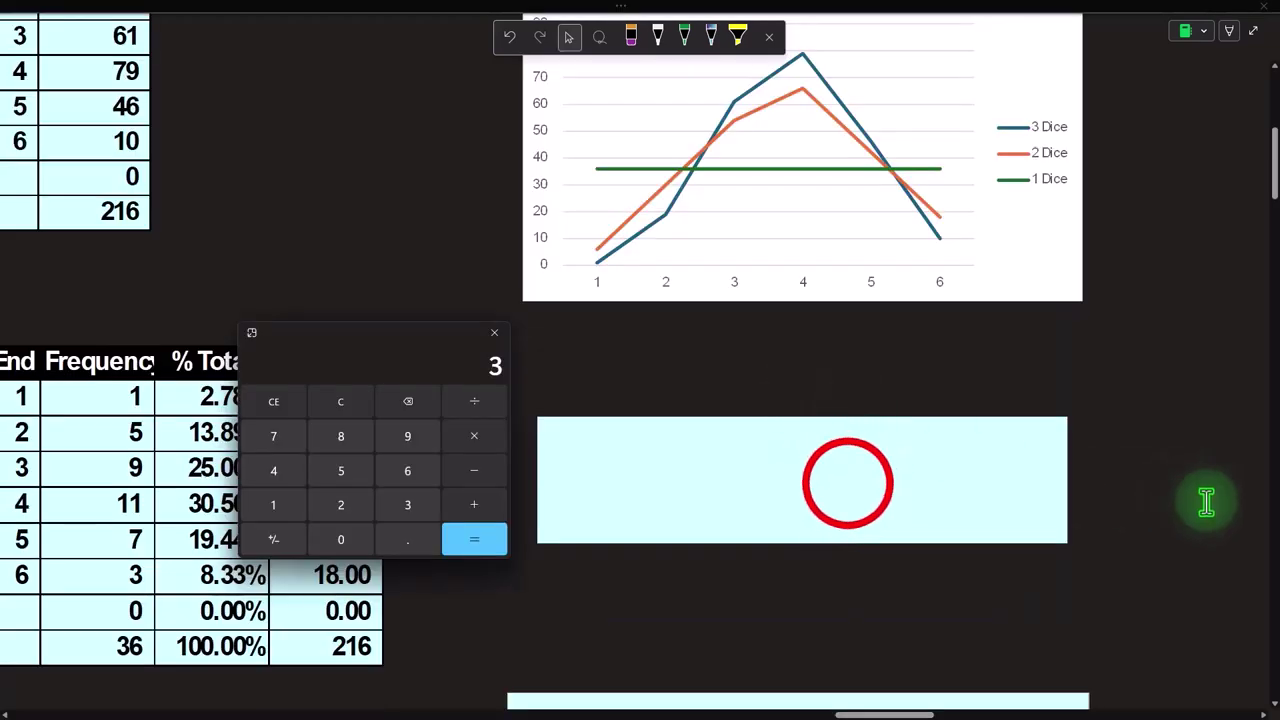
click(803, 414)
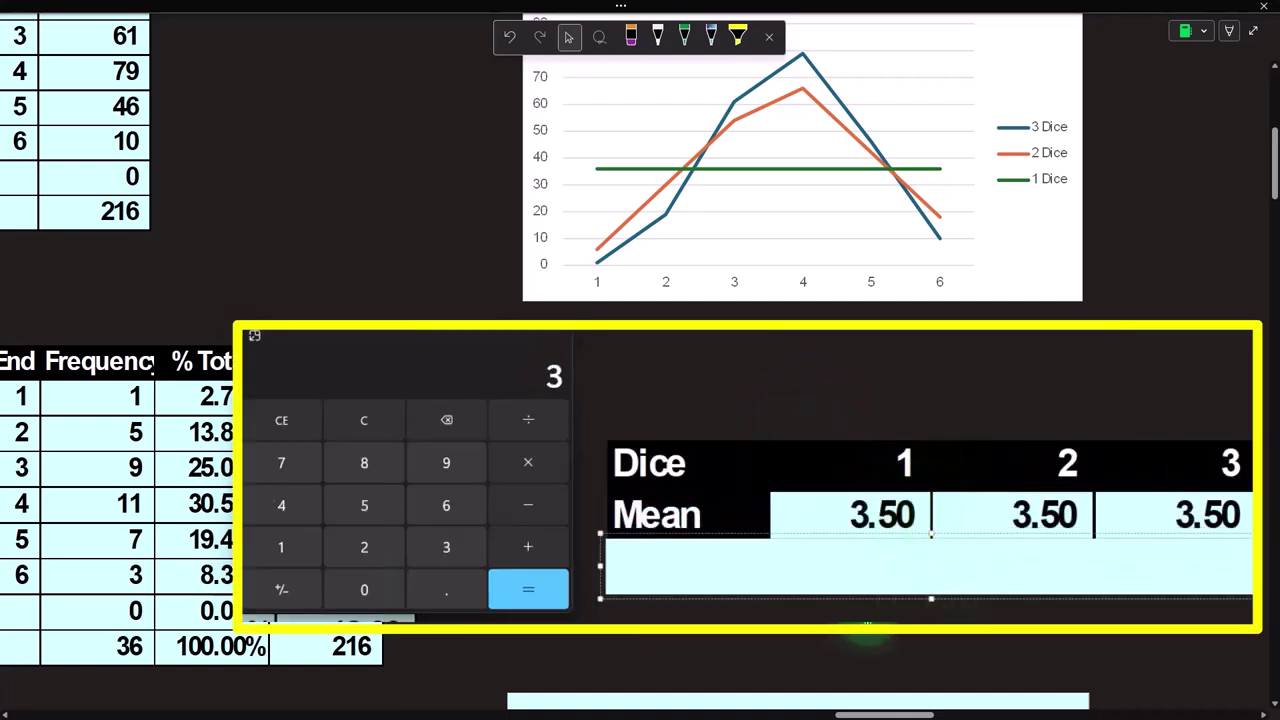
click(906, 560)
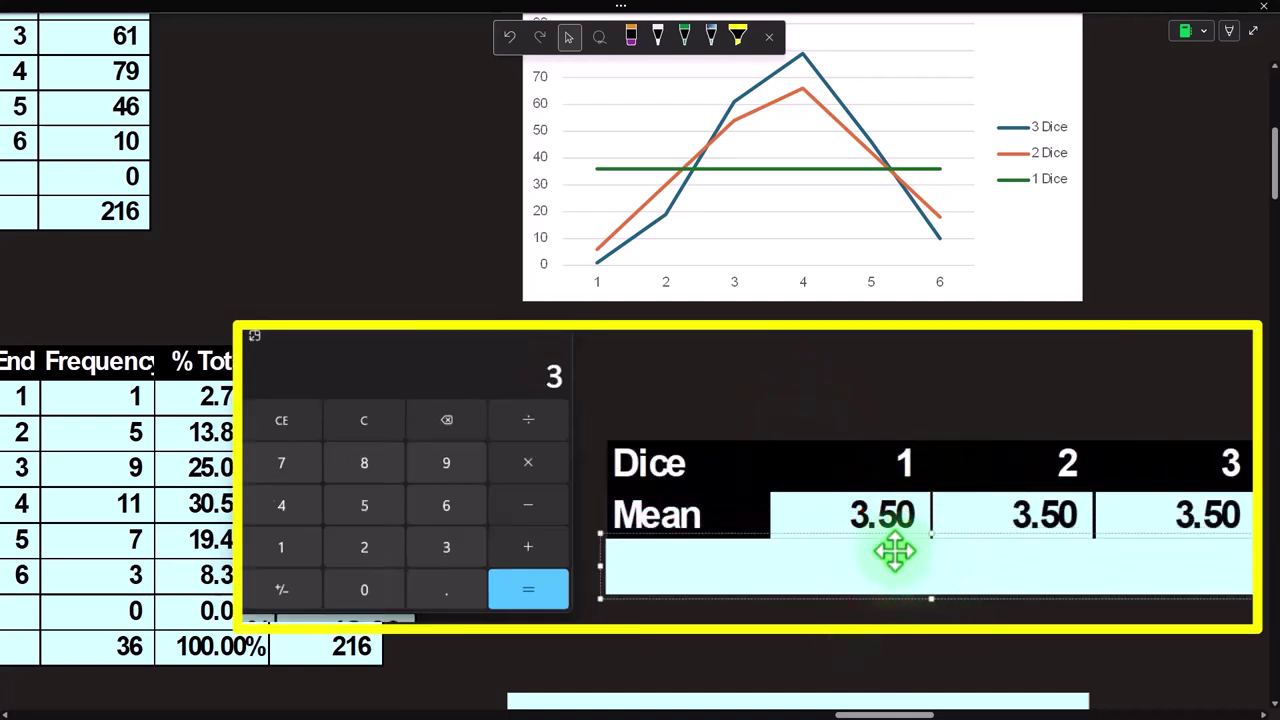
key(Delete)
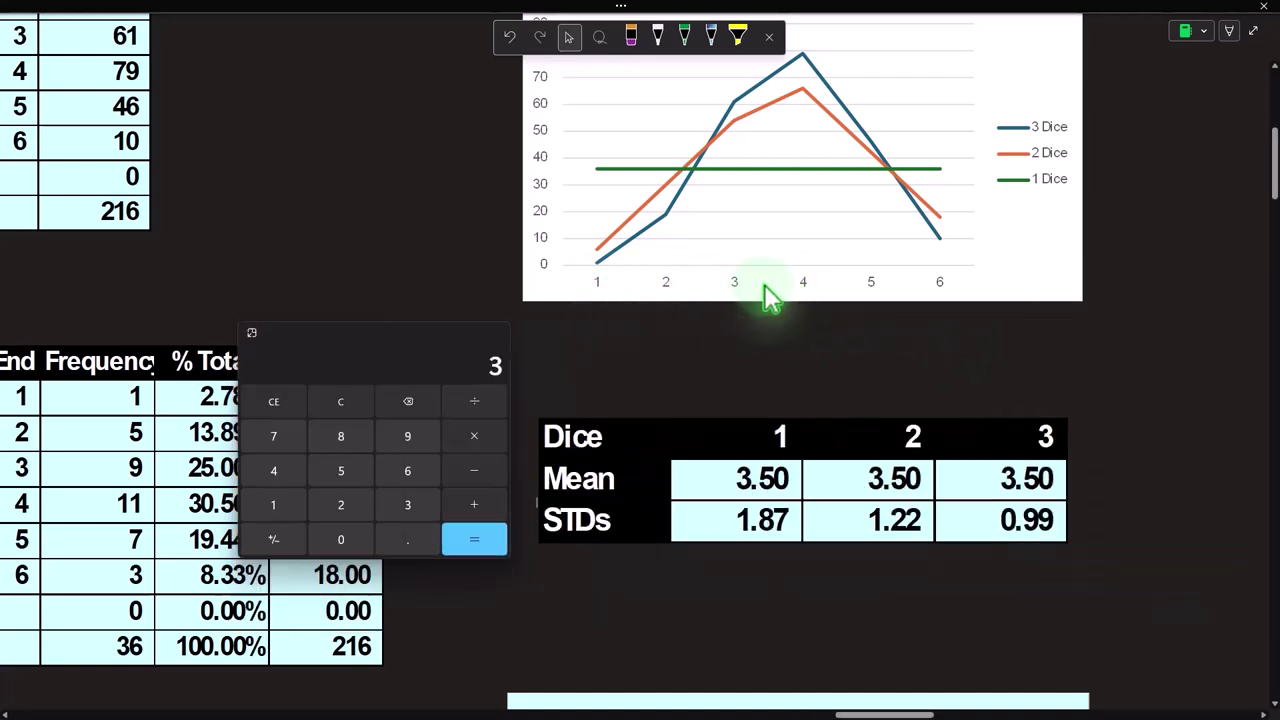
- Reveal the 3 Dice histogram, whose tallest bars reach 27, and close the calculator window
scroll(865, 310, down, 5)
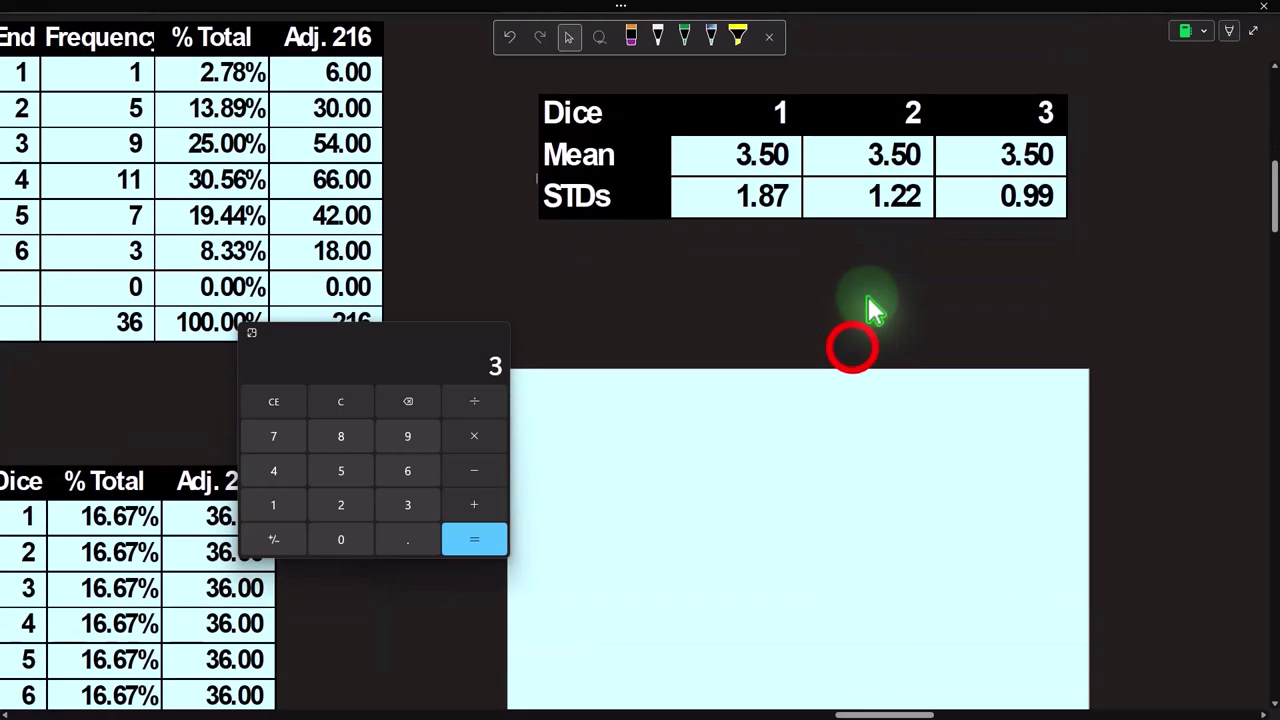
click(852, 348)
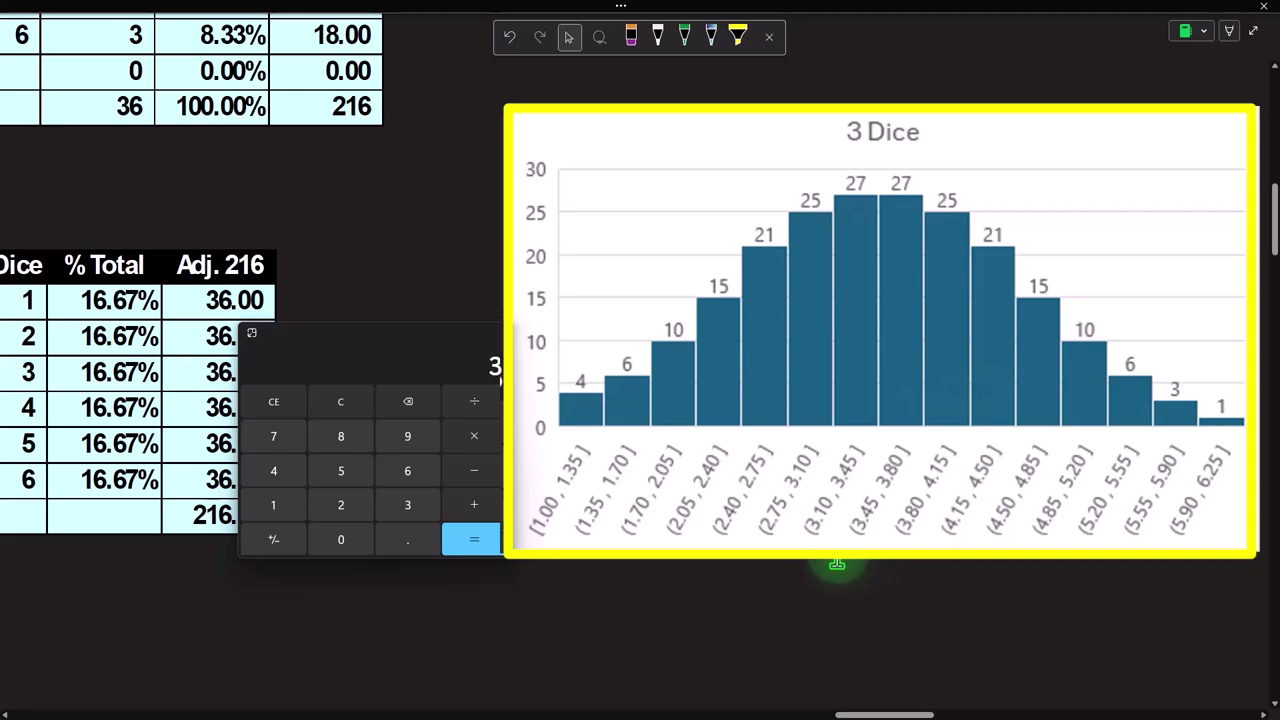
click(392, 338)
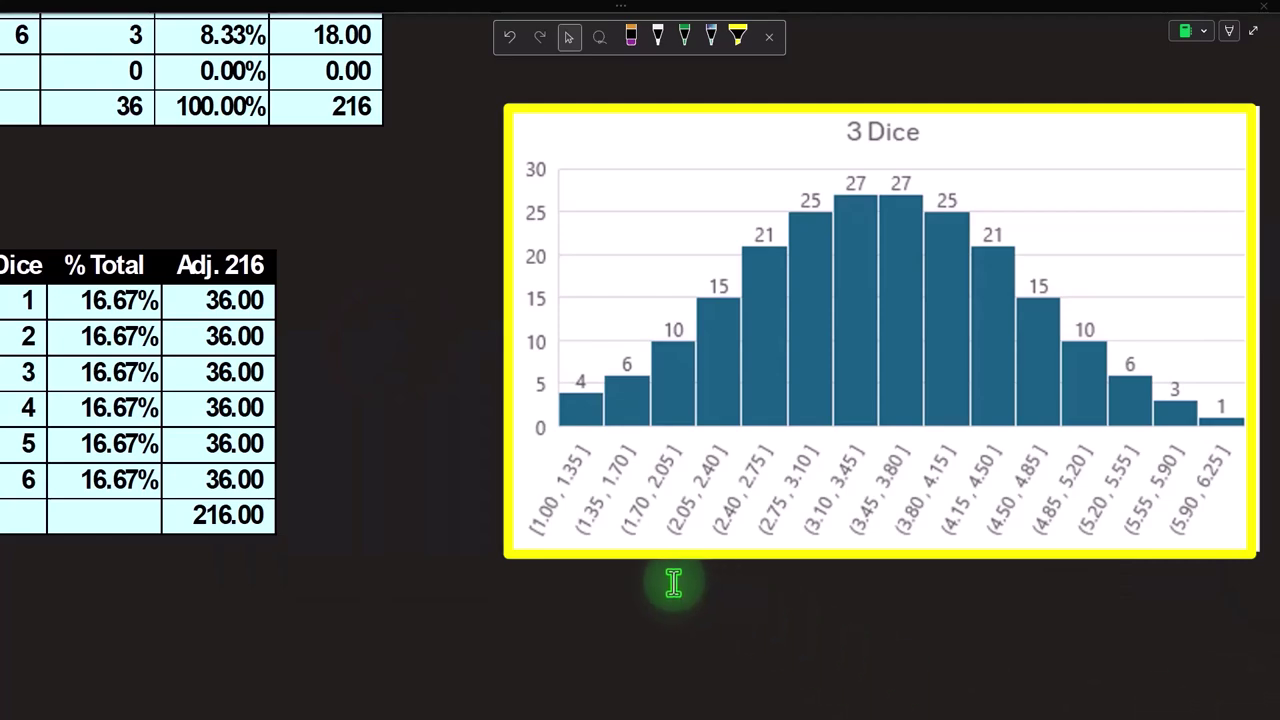
scroll(634, 571, up, 4)
scroll(620, 586, down, 4)
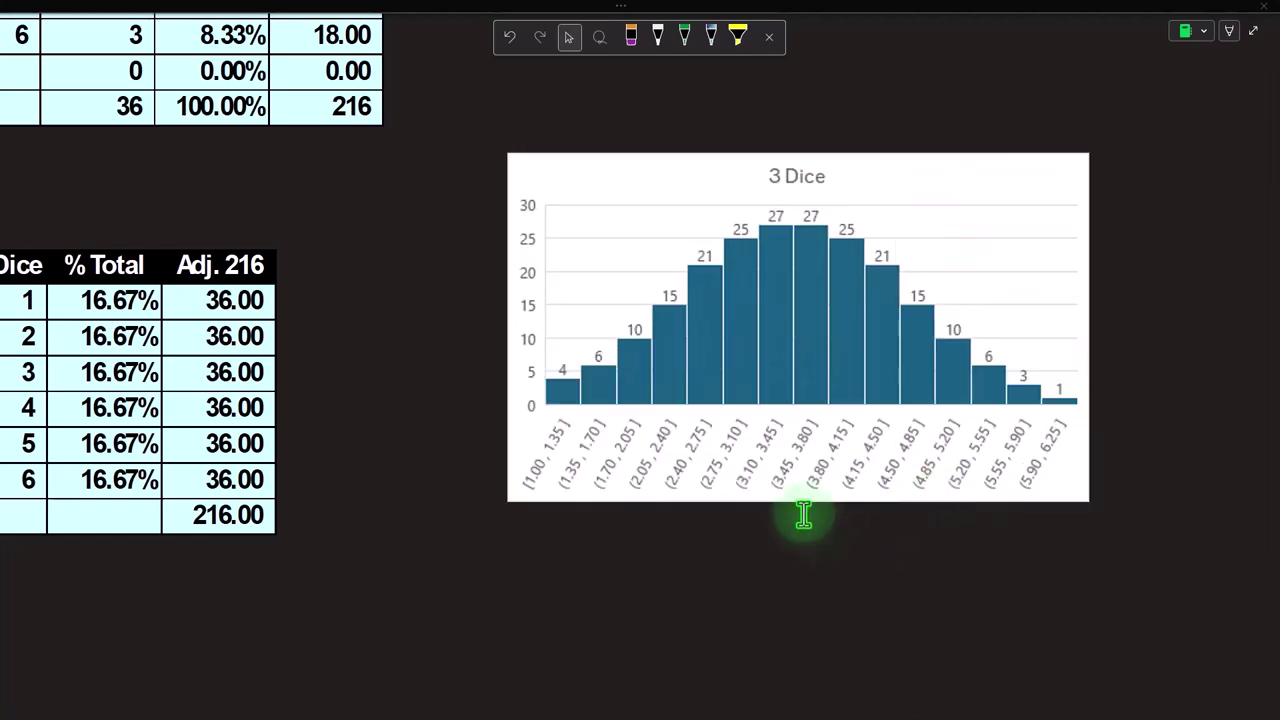
scroll(803, 514, up, 5)
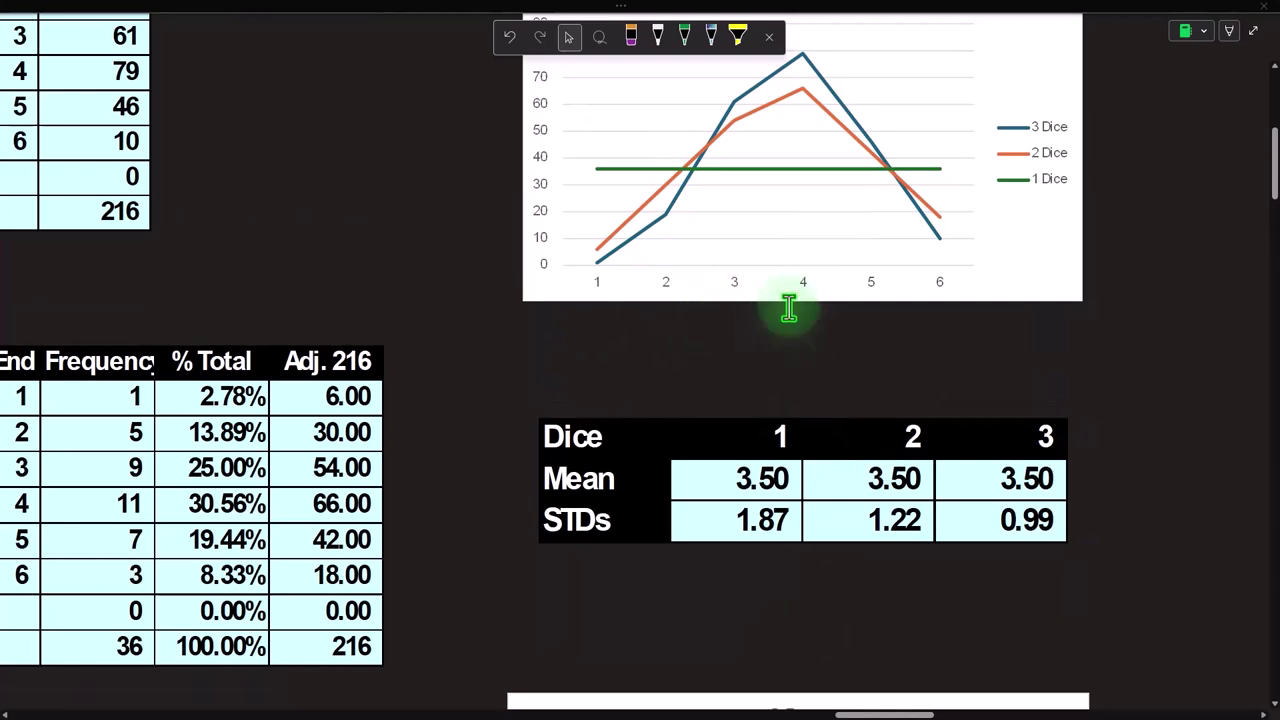
- Uncover the 4-dice rolls table and its 4 Dice Average title
scroll(820, 360, down, 3)
scroll(868, 590, up, 8)
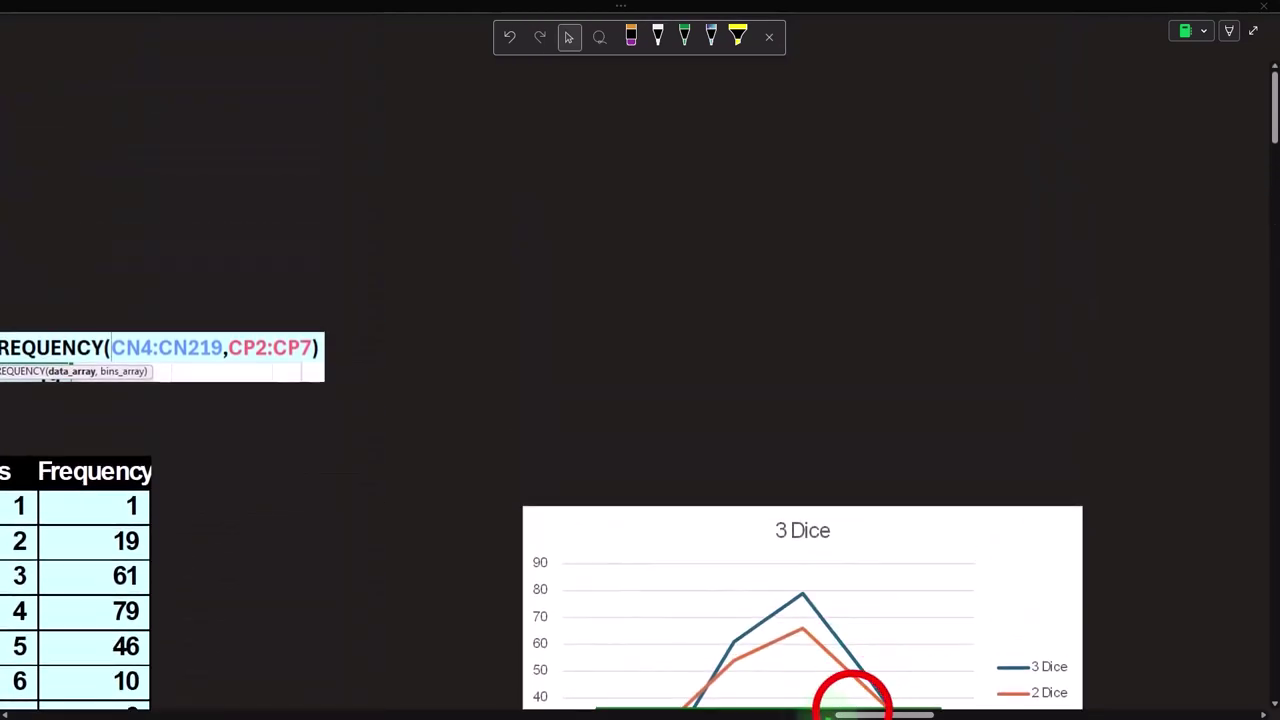
drag(851, 713, 903, 712)
click(494, 506)
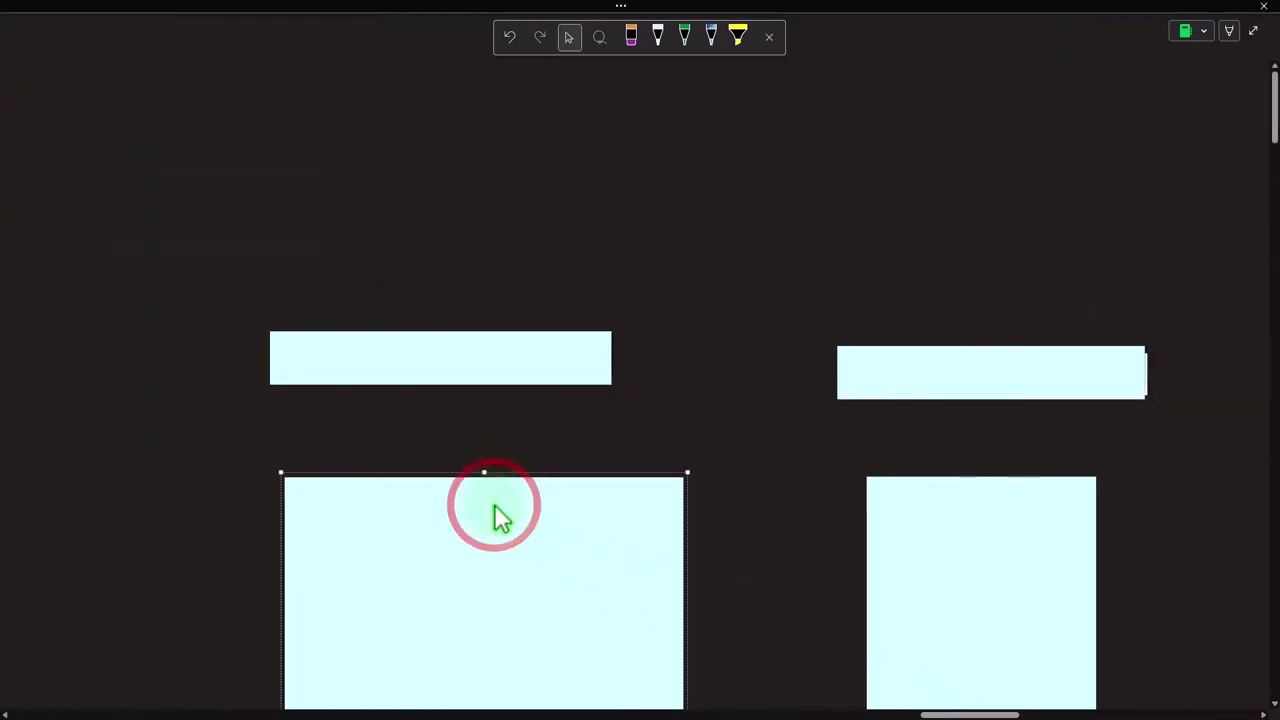
click(491, 352)
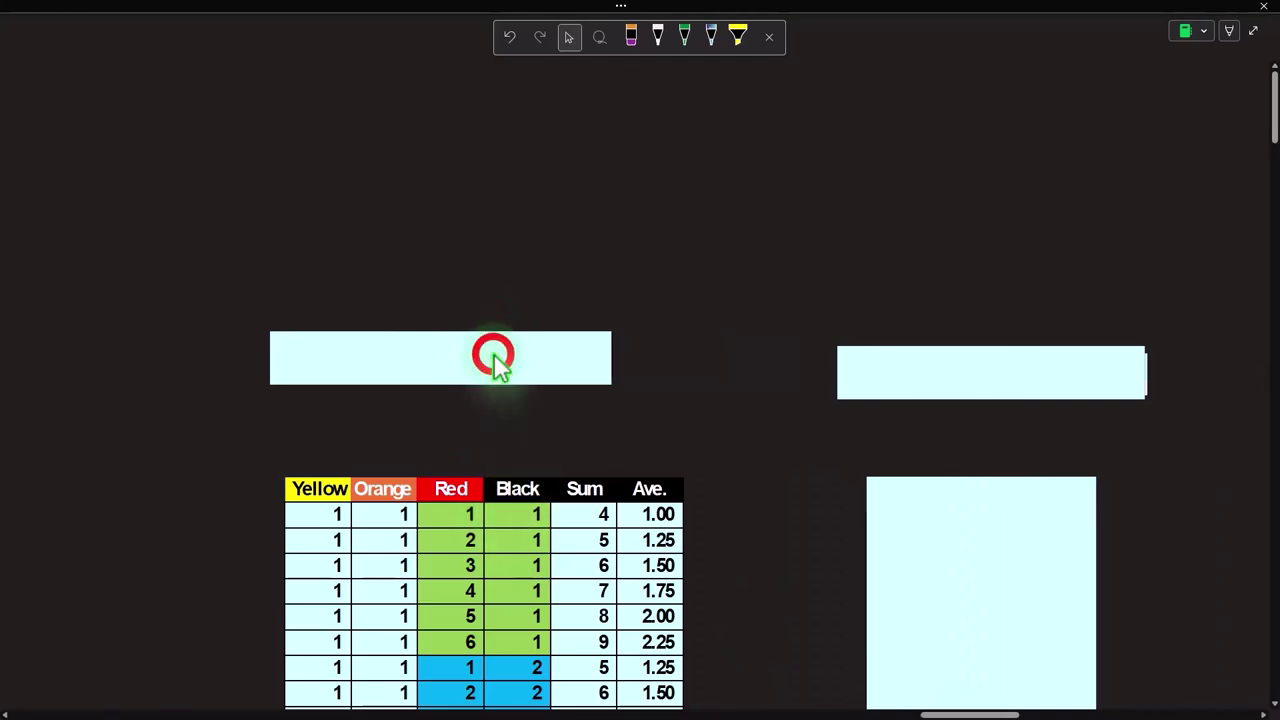
- Uncover the 4 Bens frequency table with its FREQUENCY formula, then scroll over to the 4 Dice chart
scroll(500, 368, down, 3)
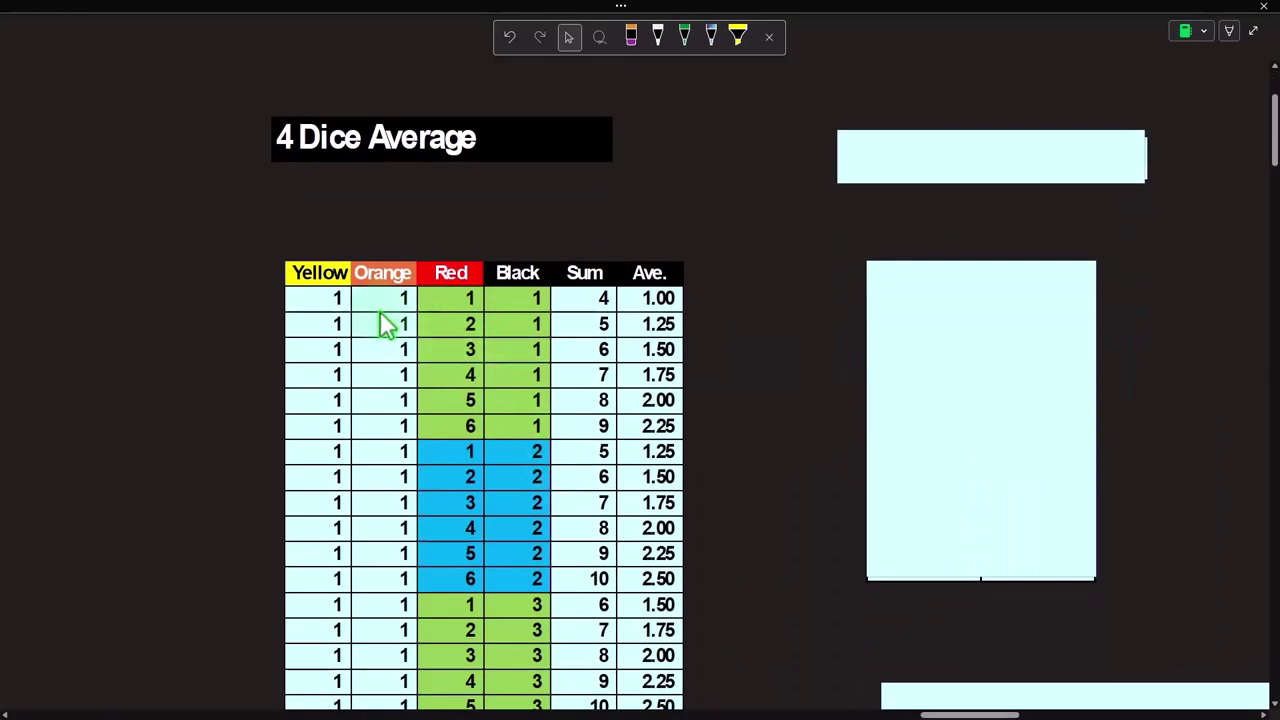
click(630, 628)
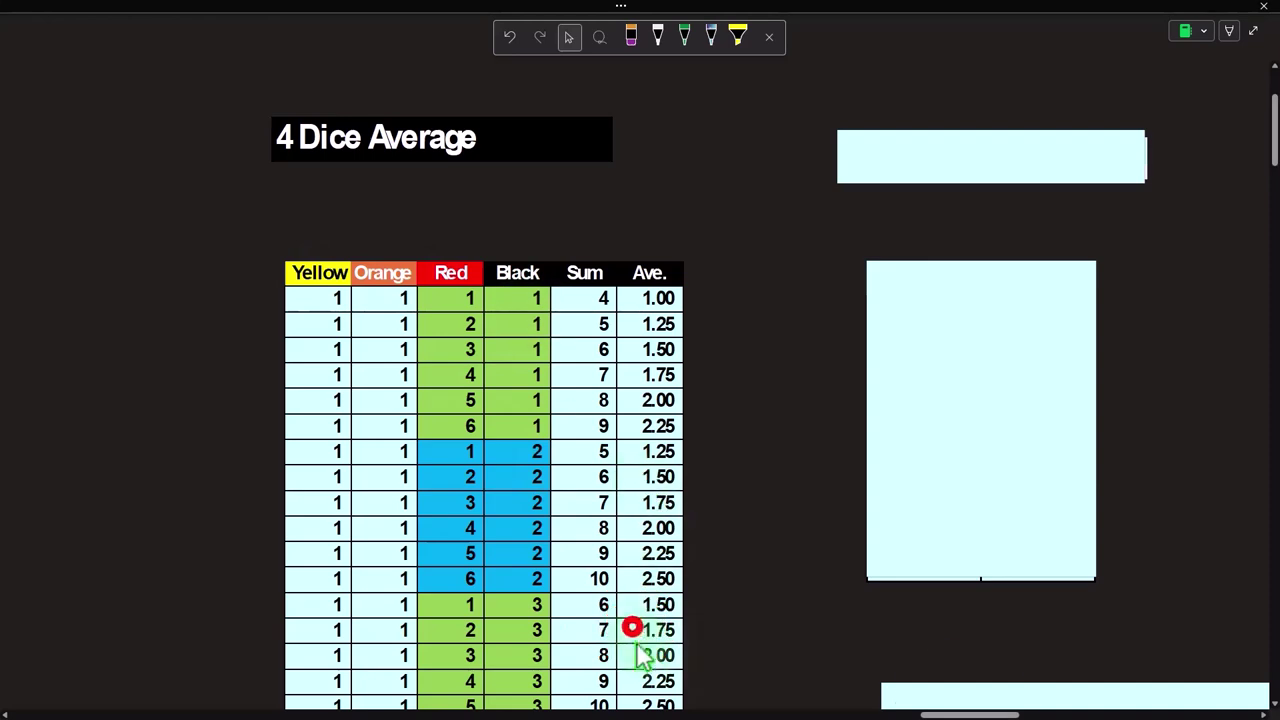
click(958, 706)
scroll(780, 395, right, 3)
click(780, 390)
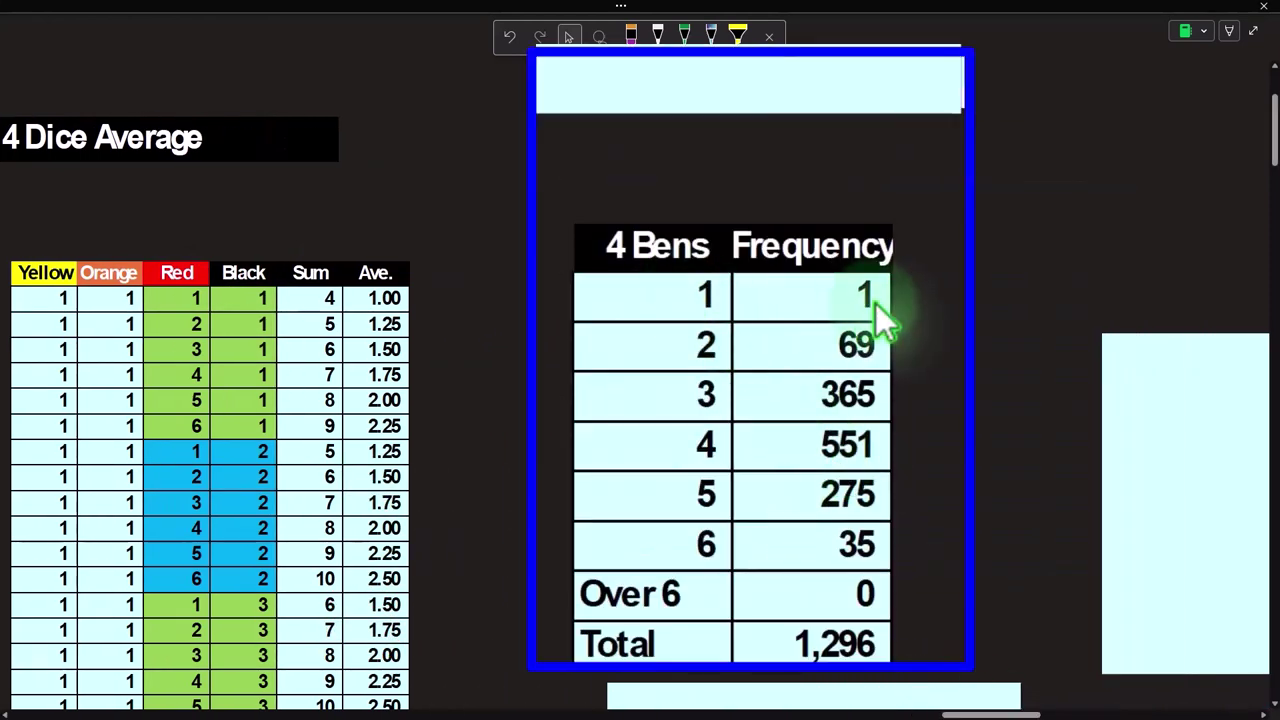
click(805, 70)
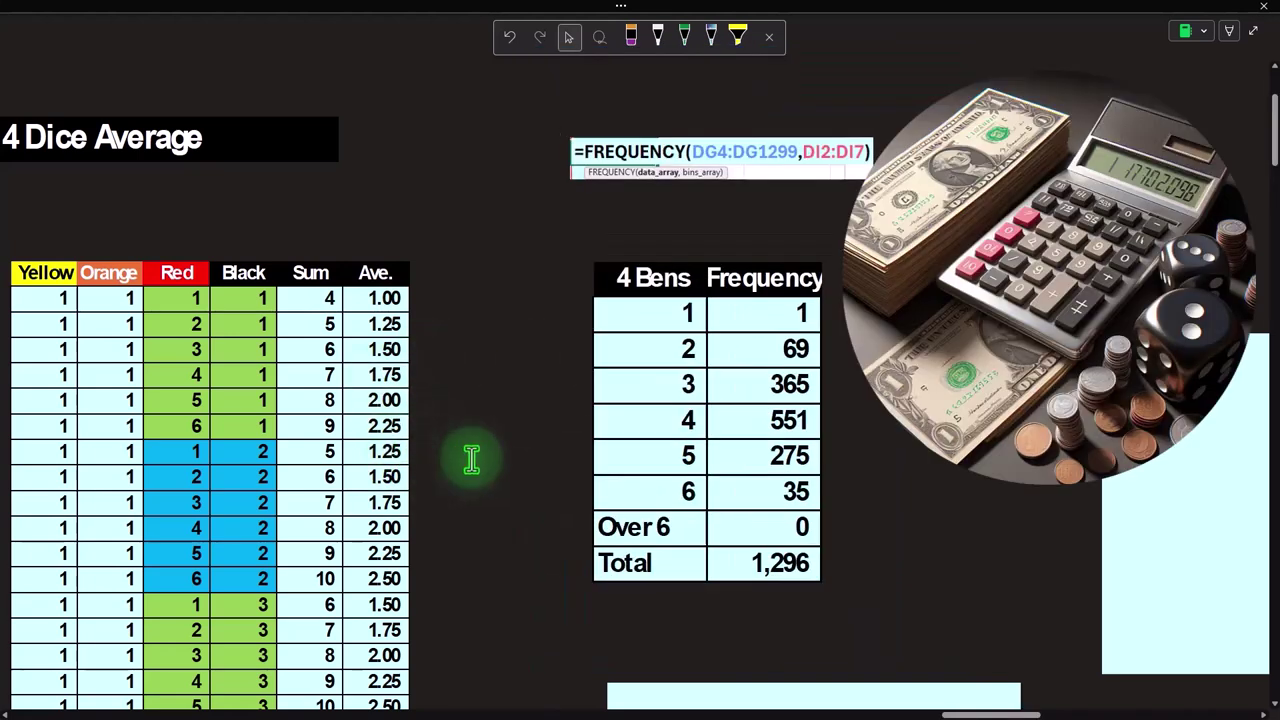
scroll(471, 459, down, 2)
drag(962, 714, 1008, 714)
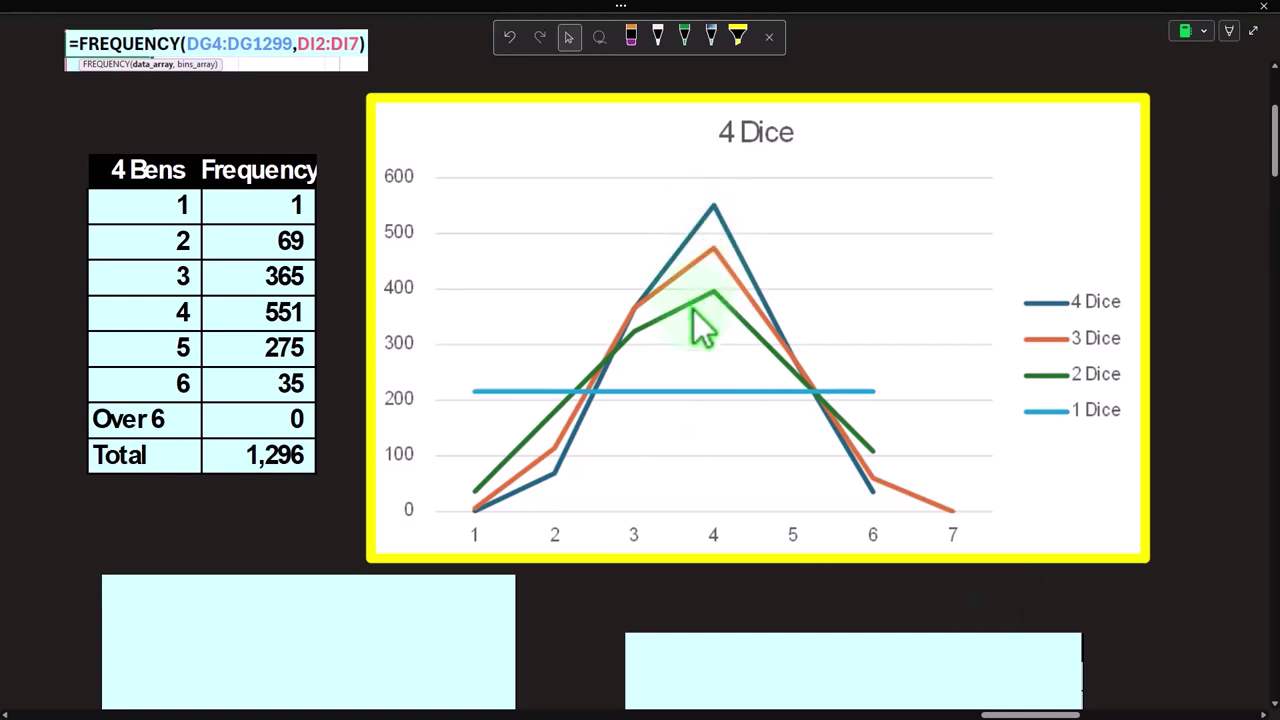
- Uncover the 3 Bens table, then scroll to the Mean/STDs summary showing the 4-dice mean 3.50 and STD 0.85
scroll(694, 403, down, 1)
scroll(832, 452, down, 2)
click(352, 442)
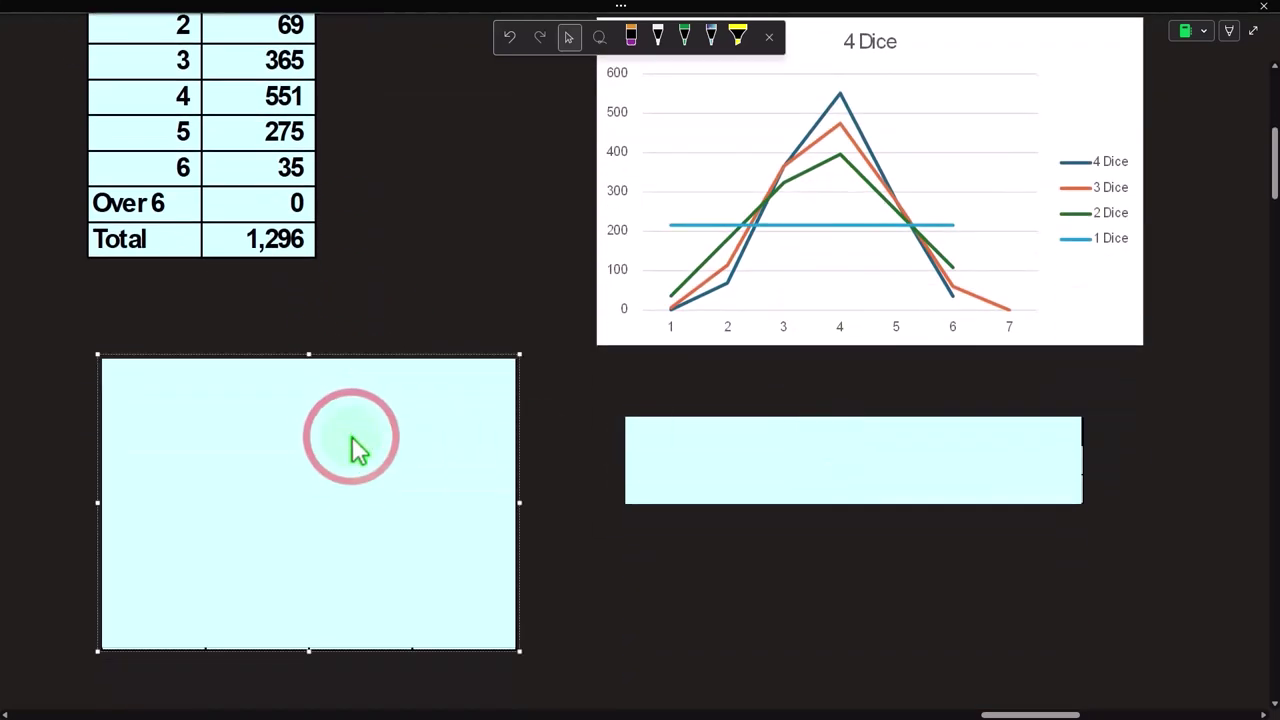
scroll(352, 440, down, 2)
scroll(355, 508, down, 3)
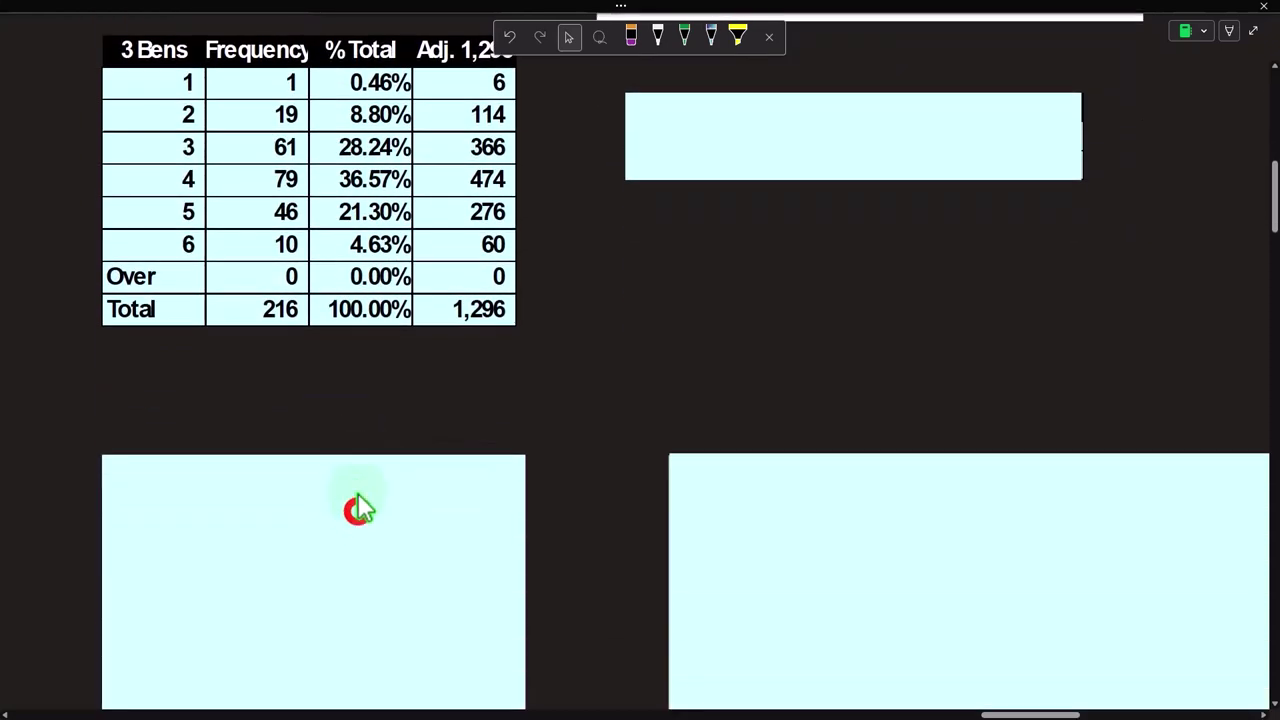
scroll(358, 512, down, 3)
scroll(370, 535, down, 1)
scroll(374, 543, down, 2)
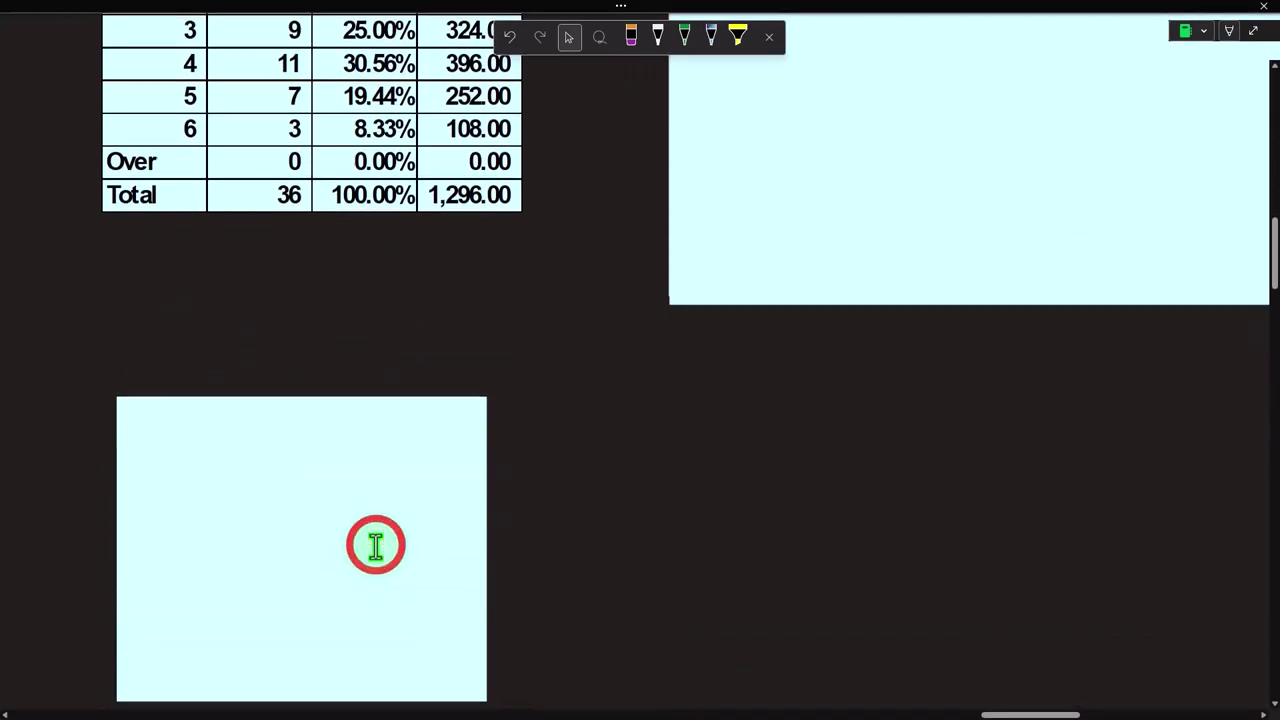
scroll(374, 543, up, 4)
scroll(528, 485, up, 3)
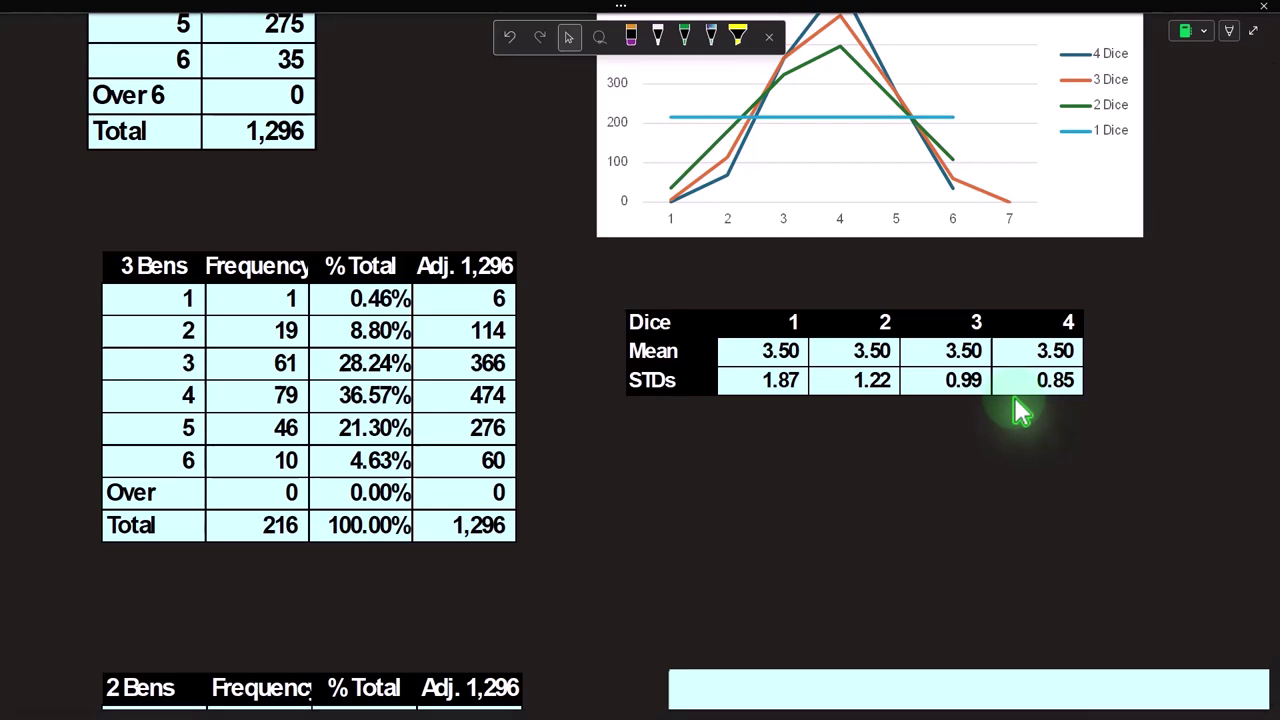
- Scroll right past the 4 Dice chart to the Dice 4 histogram of averages peaking near 3.25–3.50
scroll(1020, 410, up, 2)
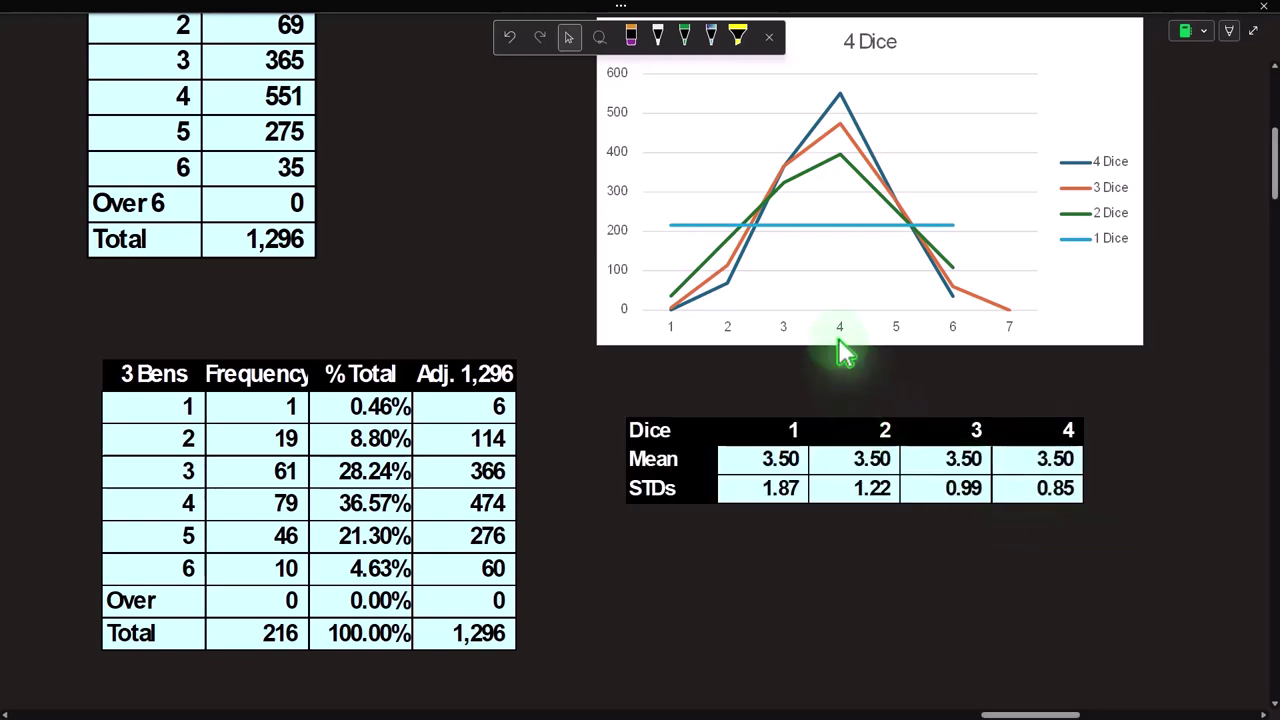
scroll(840, 355, down, 2)
scroll(836, 380, down, 3)
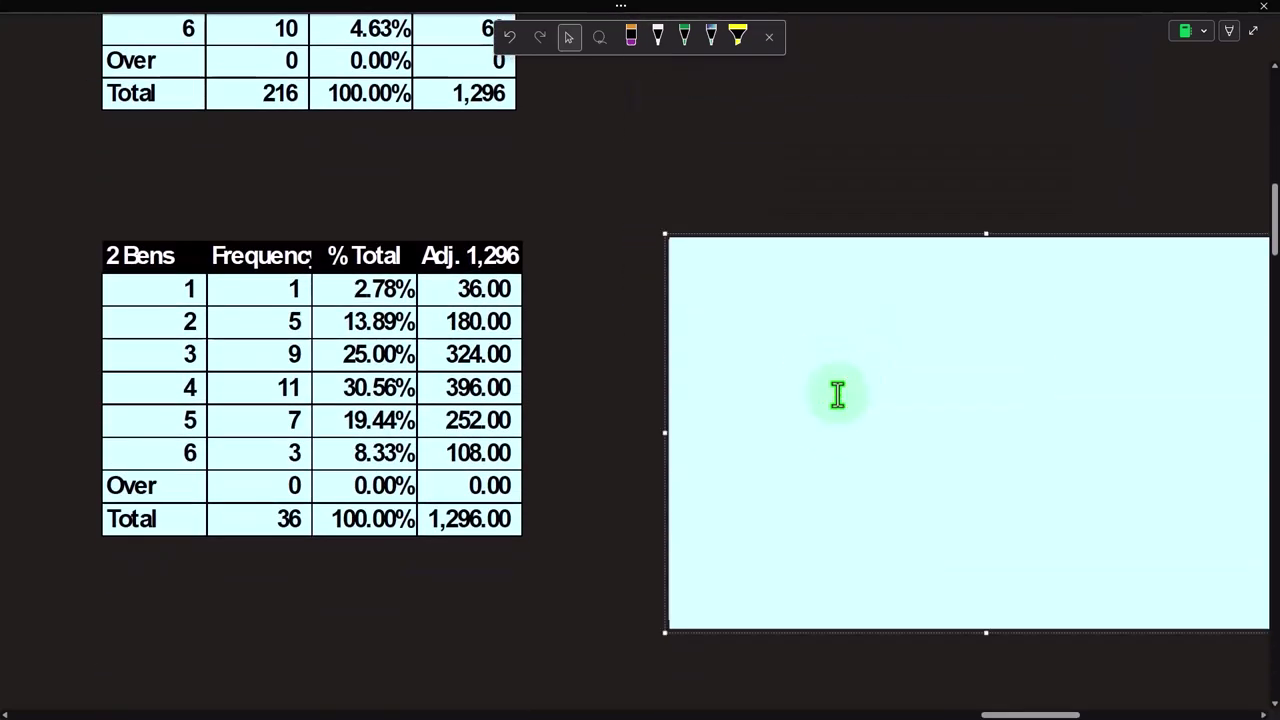
drag(1018, 714, 1036, 714)
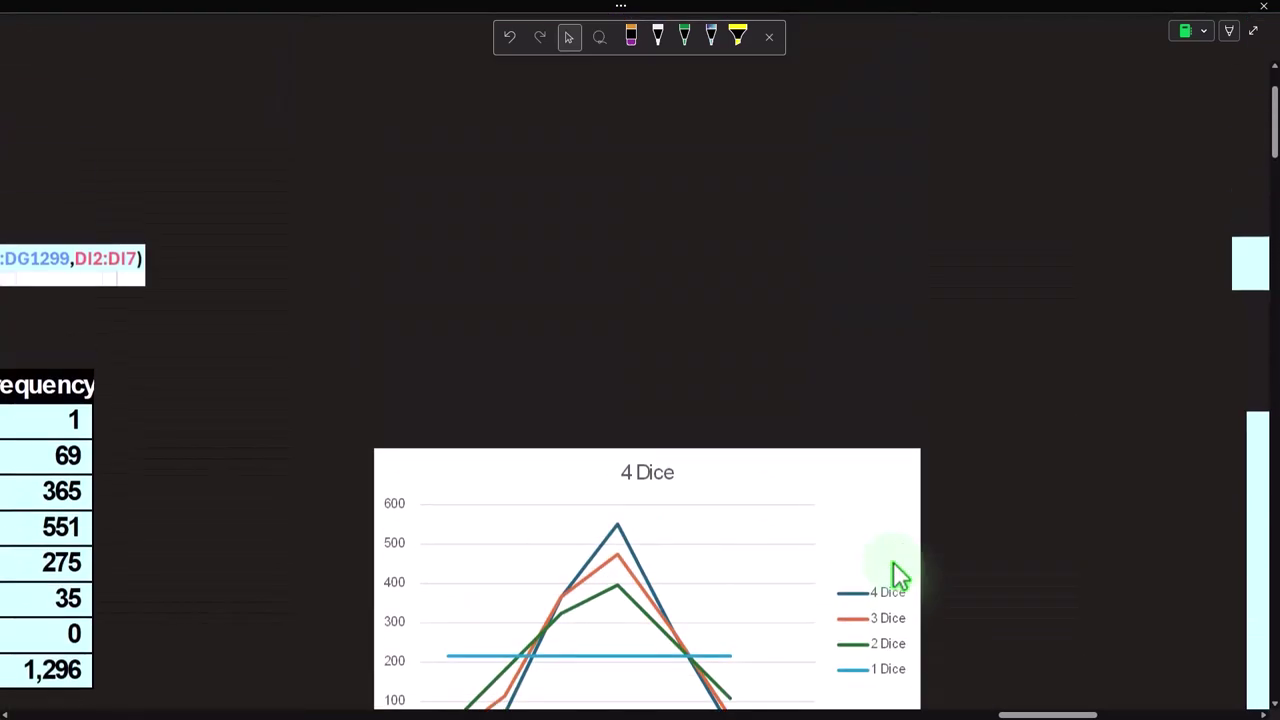
- Delete the covers over the 5-dice rolls table and the 5 Dice Average title
click(462, 526)
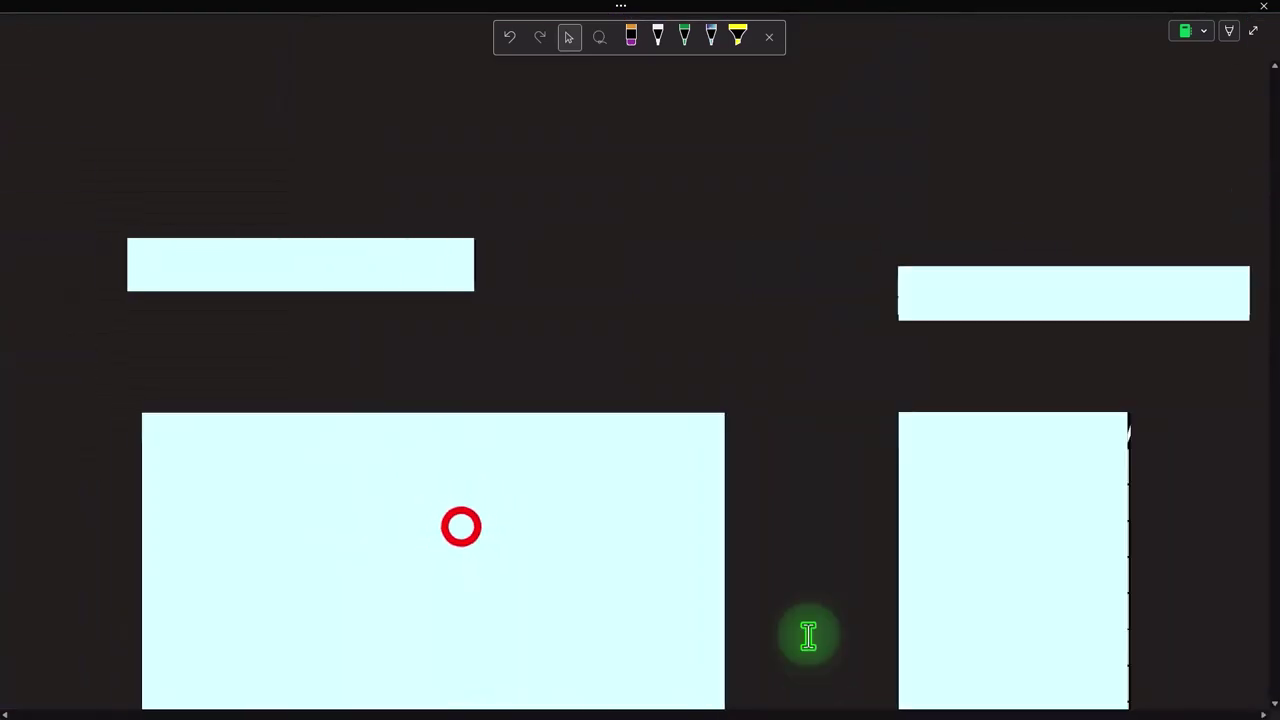
key(Delete)
click(378, 258)
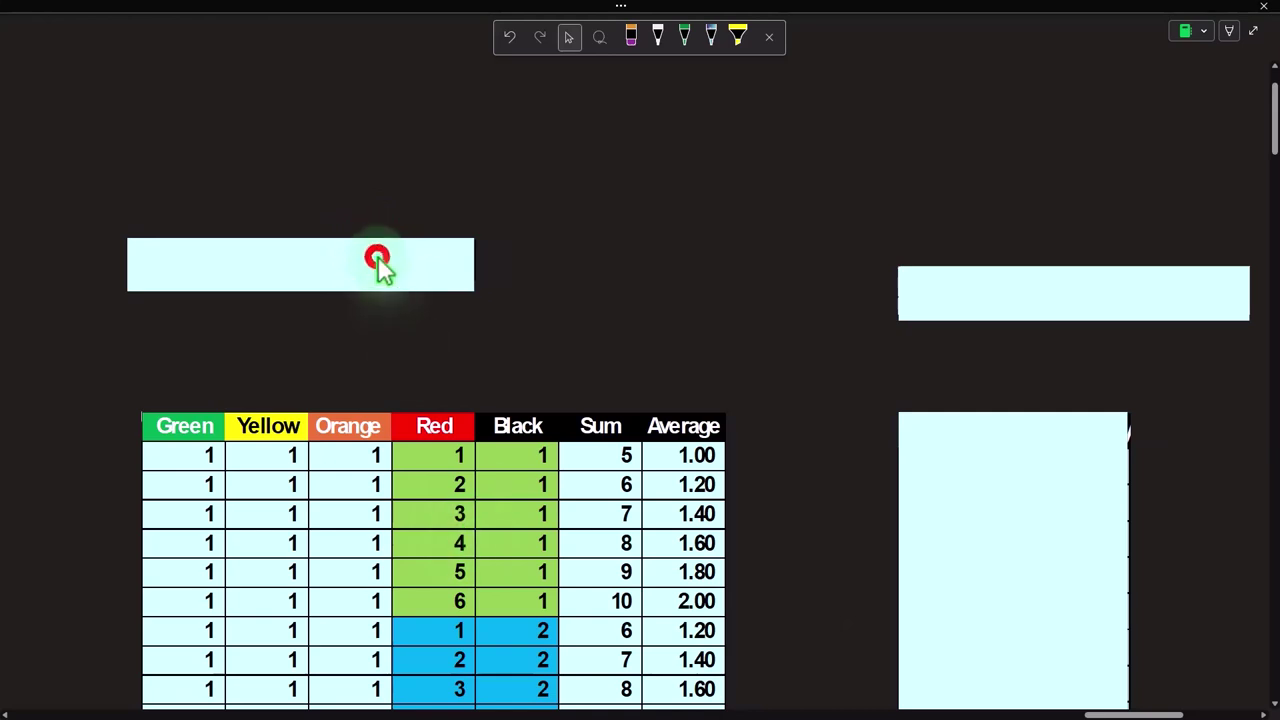
key(Delete)
scroll(421, 404, down, 5)
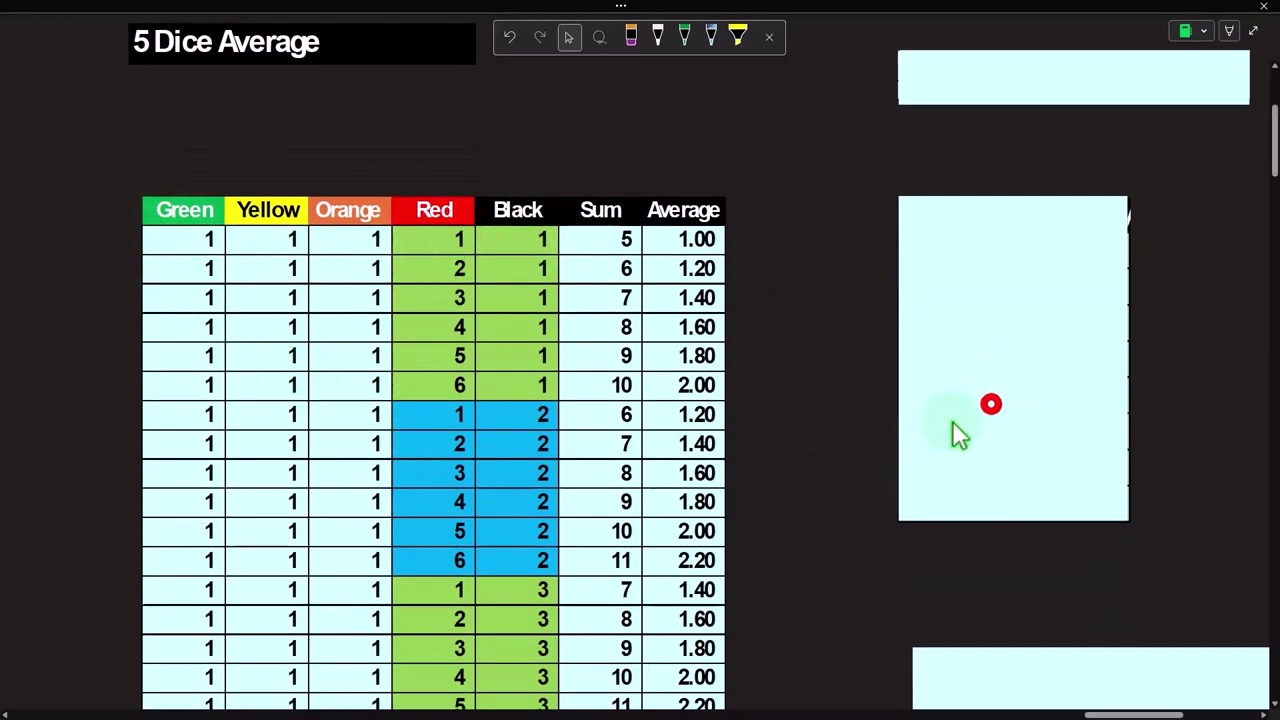
- Delete the covers revealing the 5 Bens frequency table, its FREQUENCY formula and the 5 Dice chart
click(992, 406)
key(Delete)
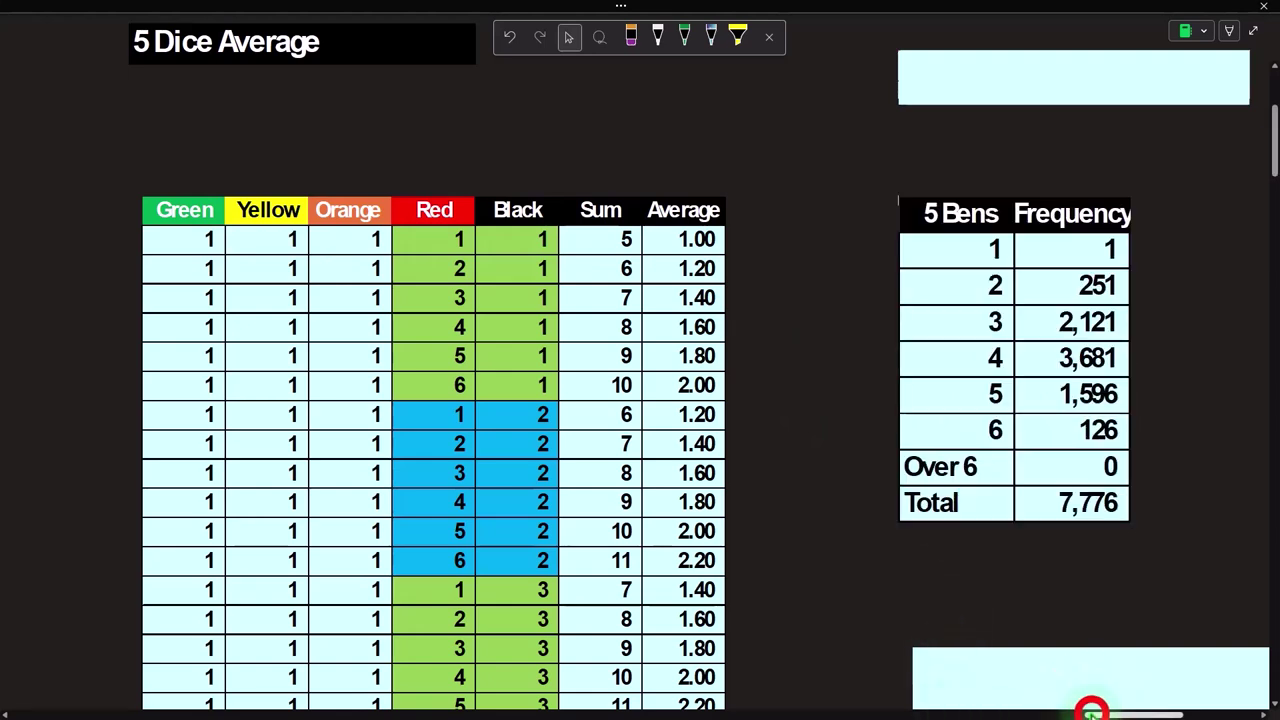
drag(1088, 714, 1132, 714)
click(488, 79)
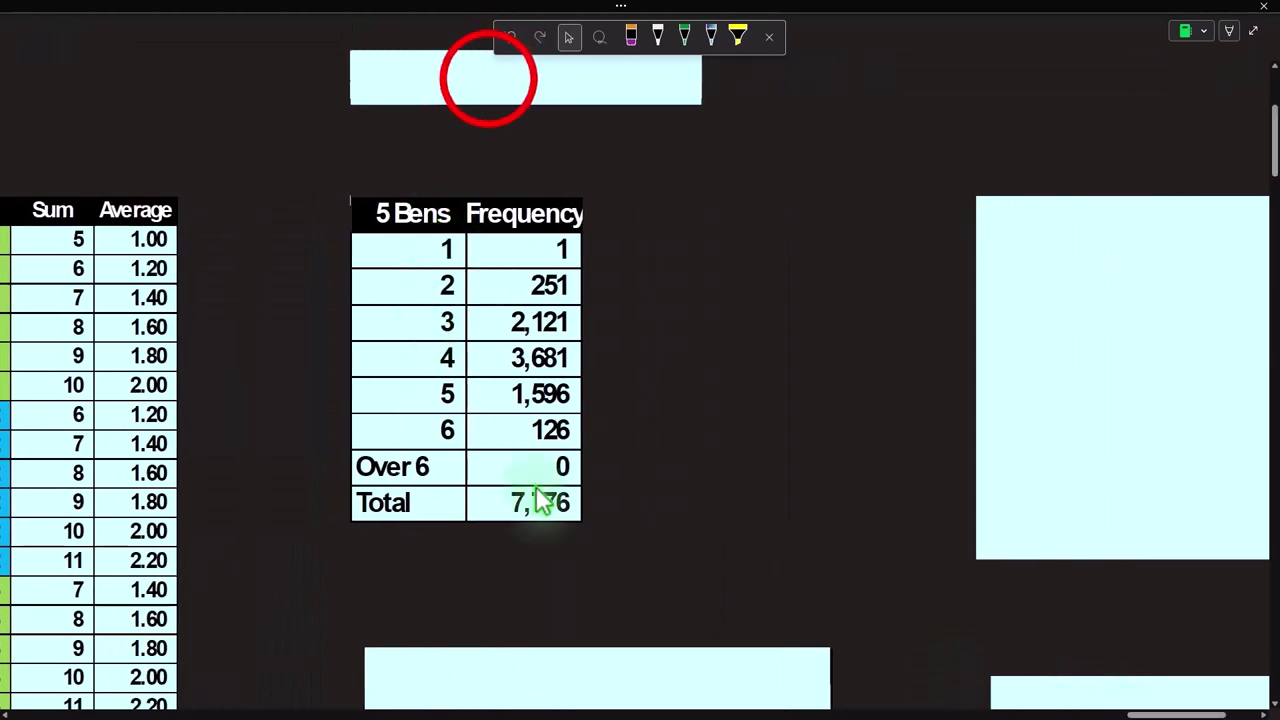
key(Delete)
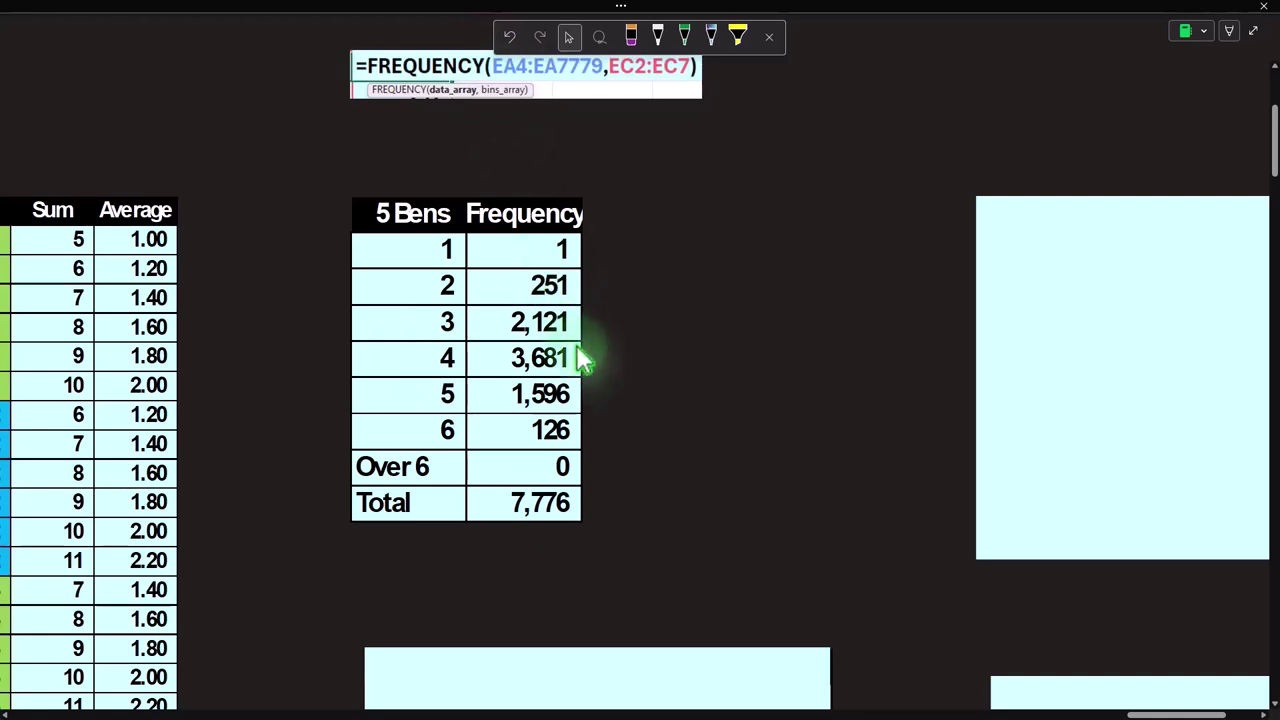
click(1160, 712)
click(1053, 392)
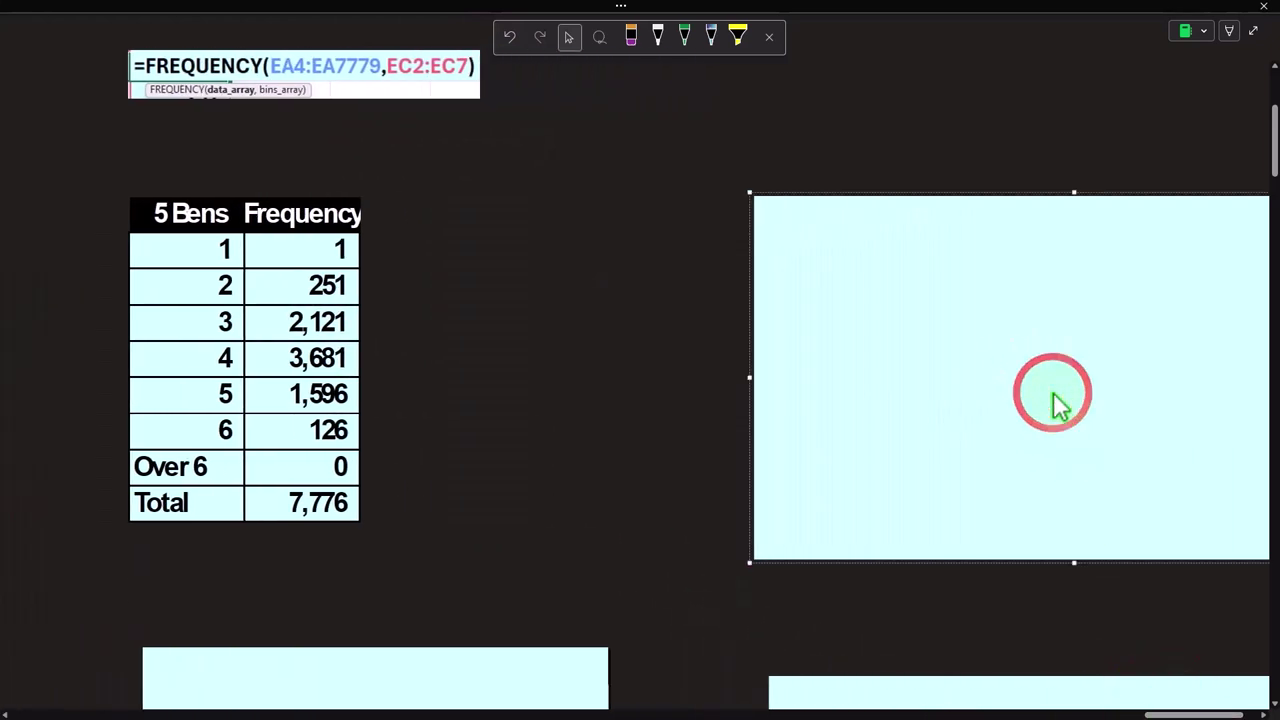
key(Delete)
drag(1160, 714, 1188, 716)
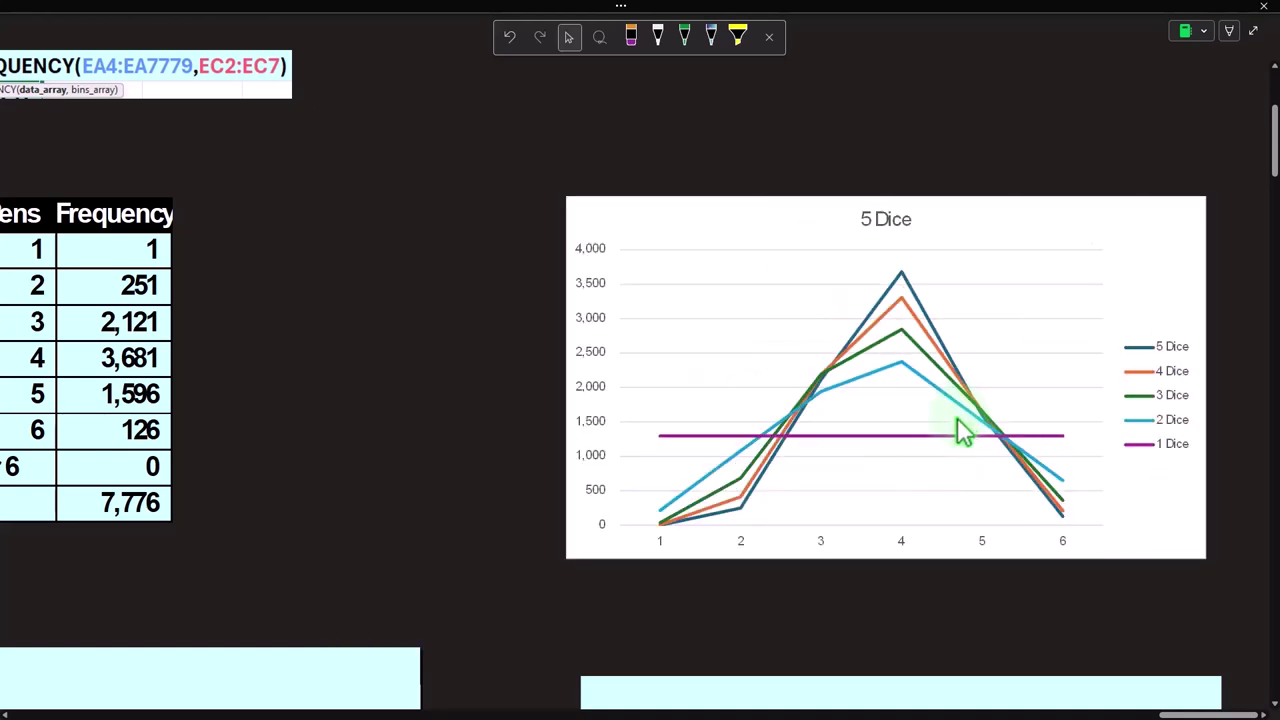
- Delete both covers to reveal the 4-dice table adjusted to 7,776 and the 1–5 dice Mean/STDs summary
scroll(962, 432, down, 1)
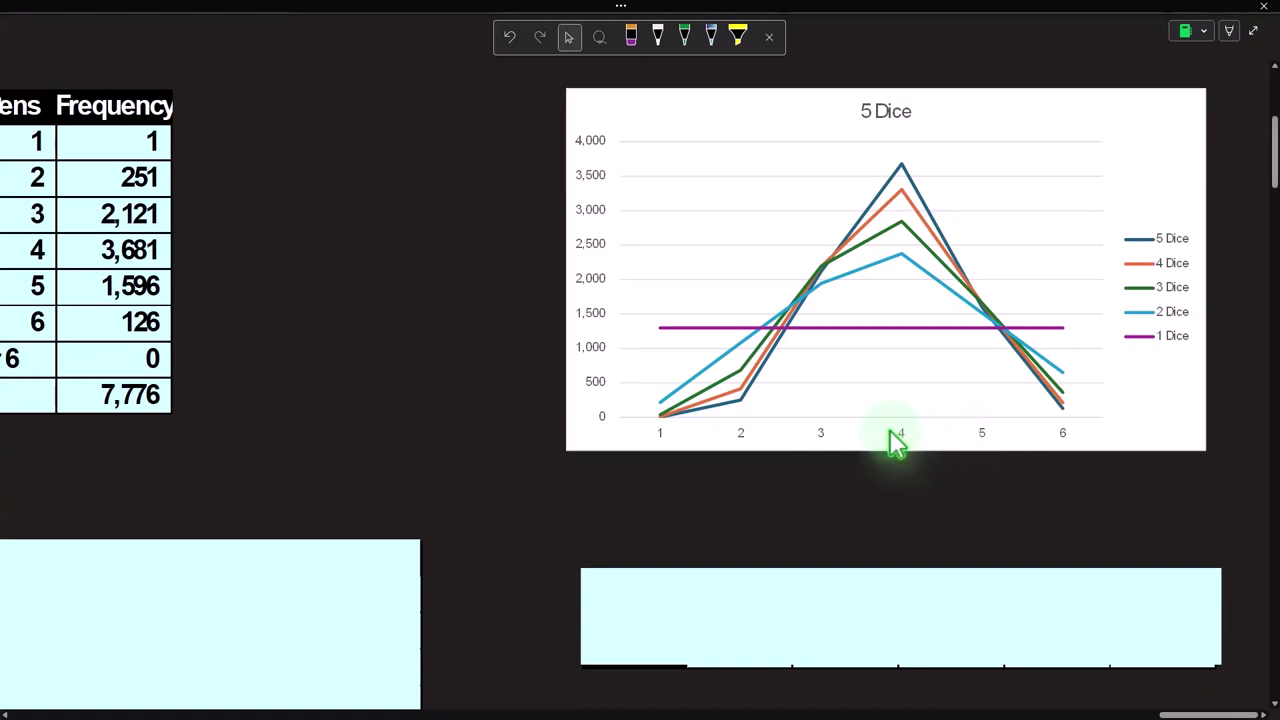
click(366, 486)
scroll(366, 486, down, 1)
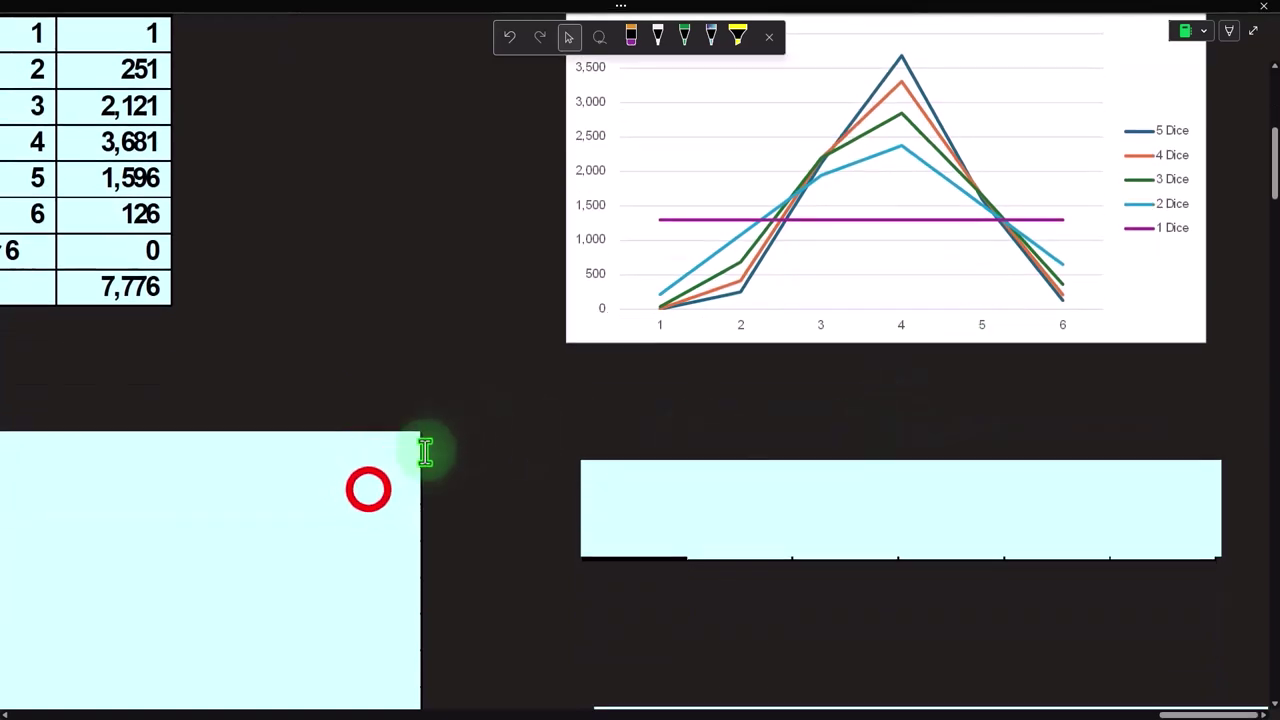
shift+click(808, 517)
key(Delete)
- Uncover the 5 Dice histogram of averages peaking at 780
scroll(808, 528, left, 1)
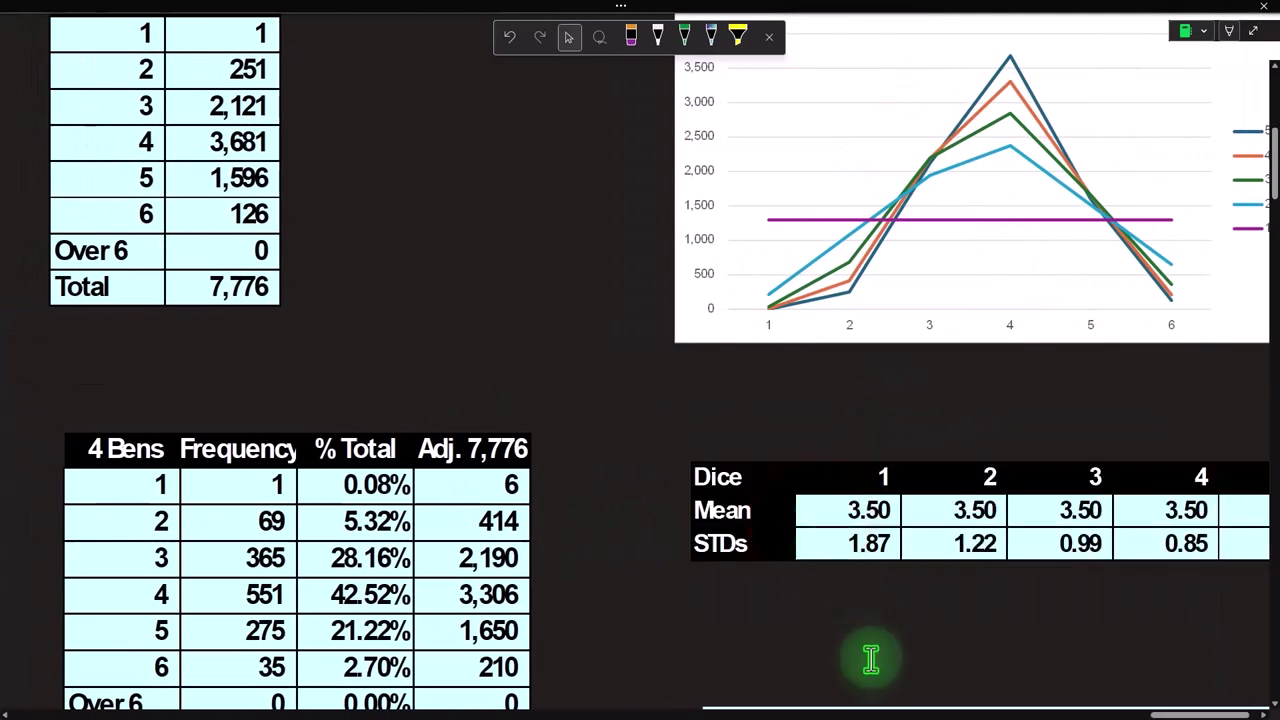
scroll(1000, 650, right, 1)
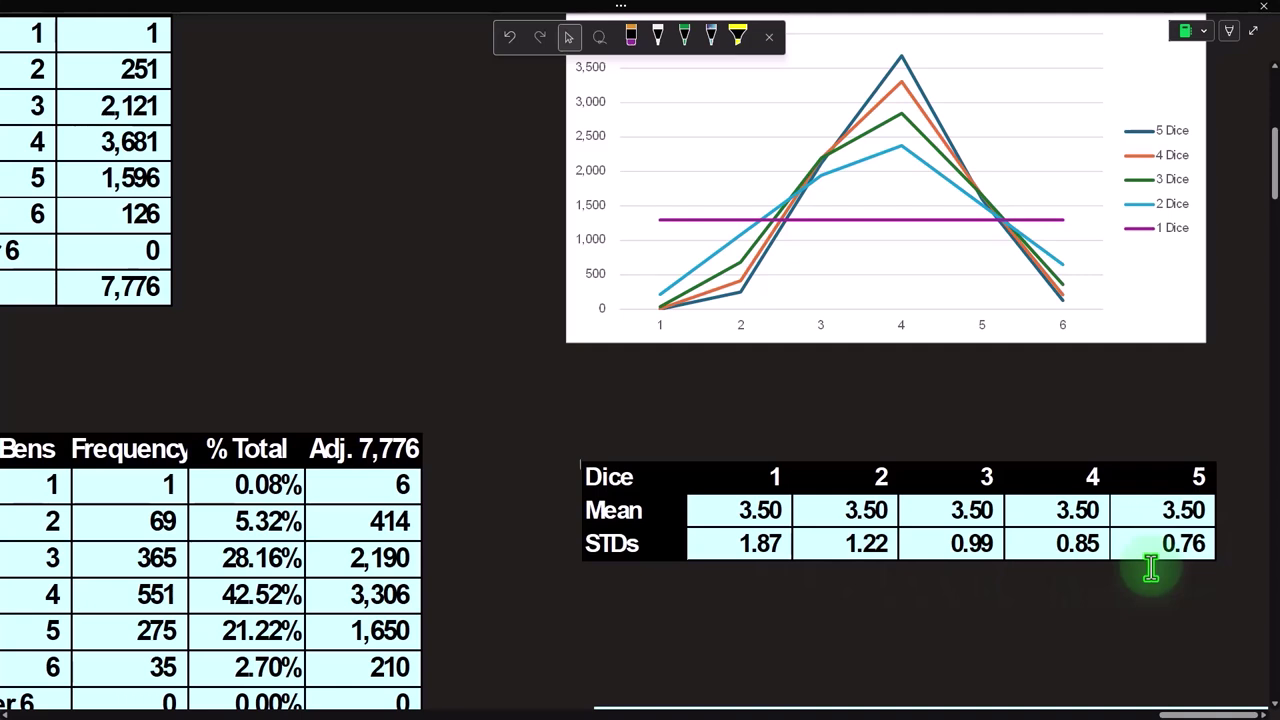
scroll(1151, 567, down, 2)
click(1091, 566)
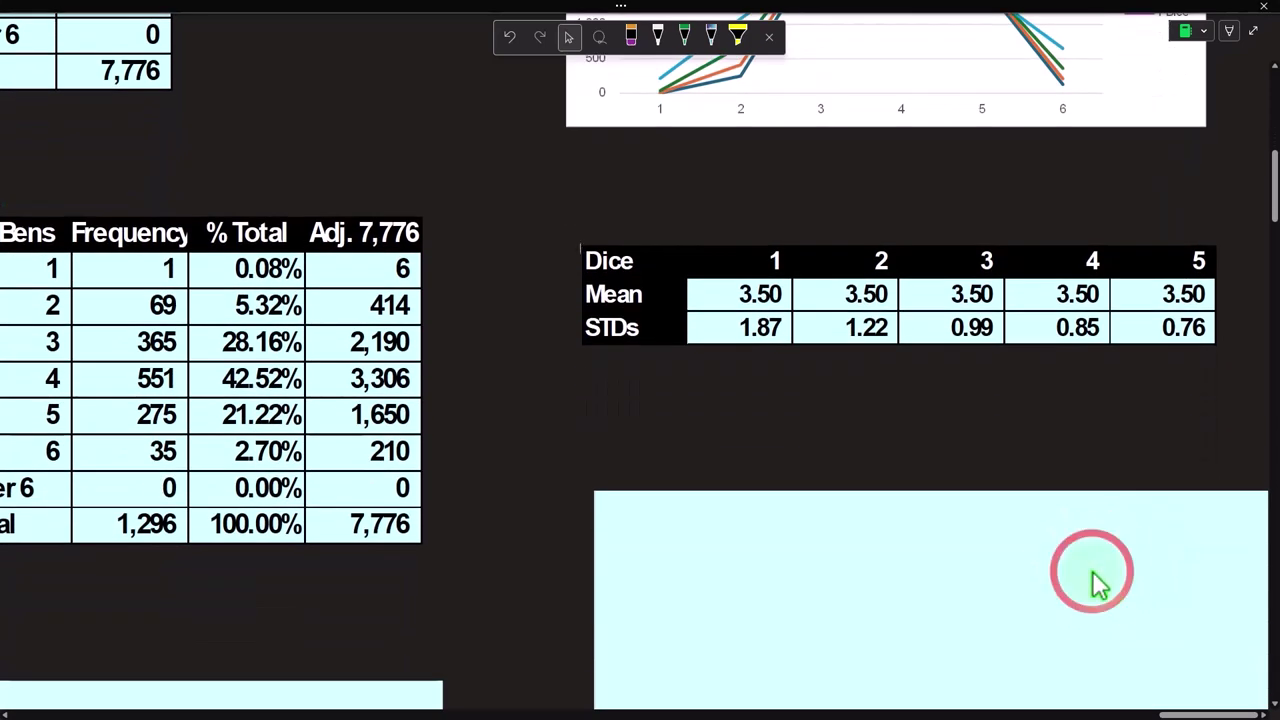
click(1228, 708)
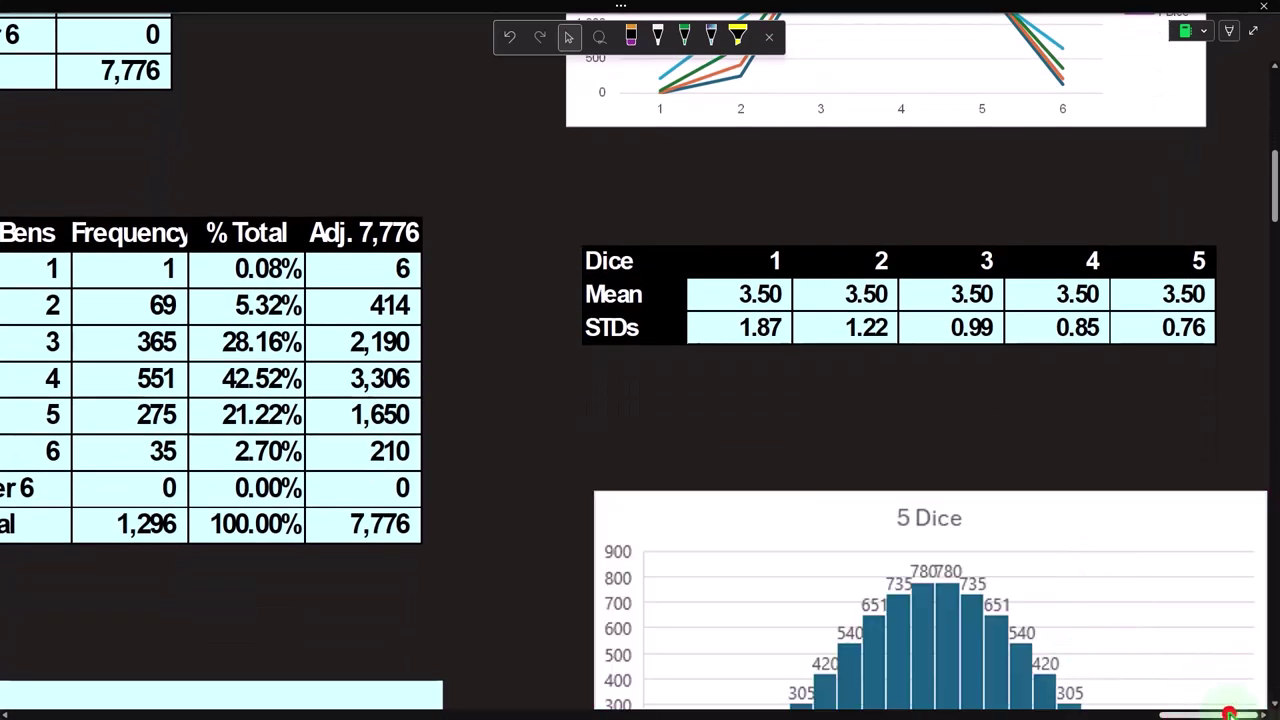
scroll(1100, 598, down, 2)
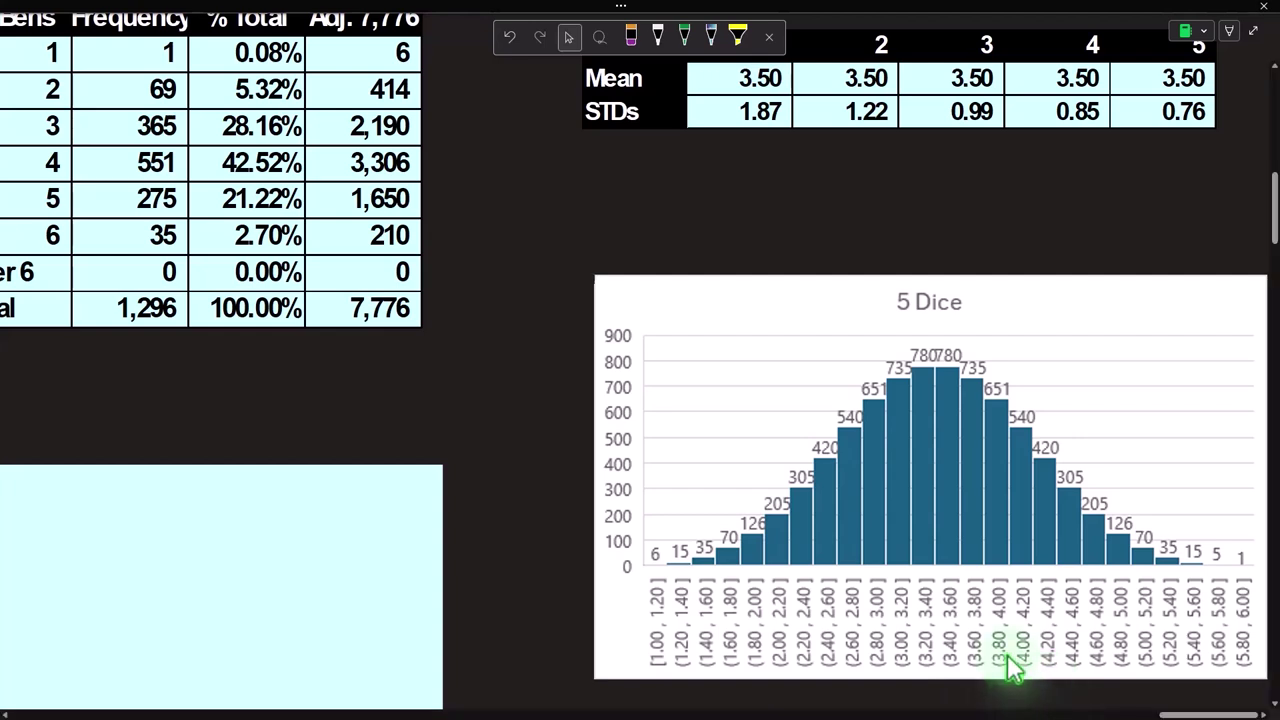
- Scroll up to show the 5 Dice line chart alongside the Mean/STDs summary for 1–5 dice
scroll(1012, 665, up, 1)
scroll(1012, 665, up, 3)
scroll(1012, 665, up, 2)
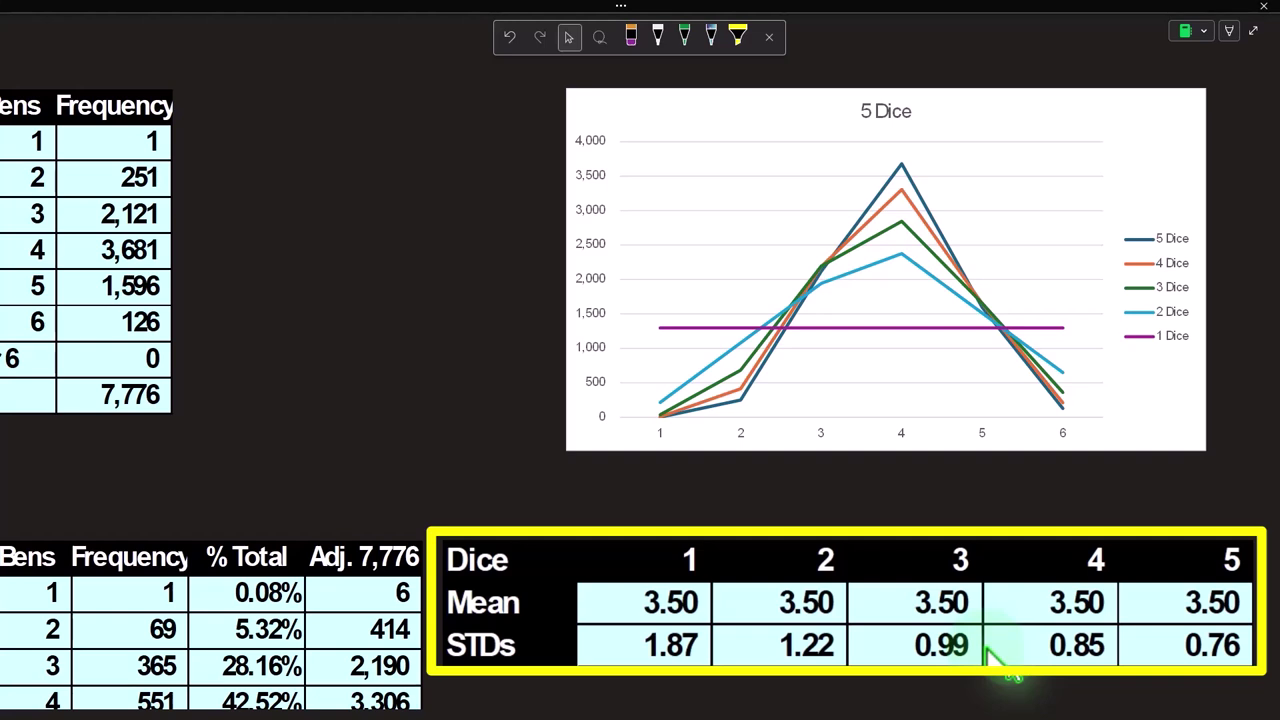
click(352, 323)
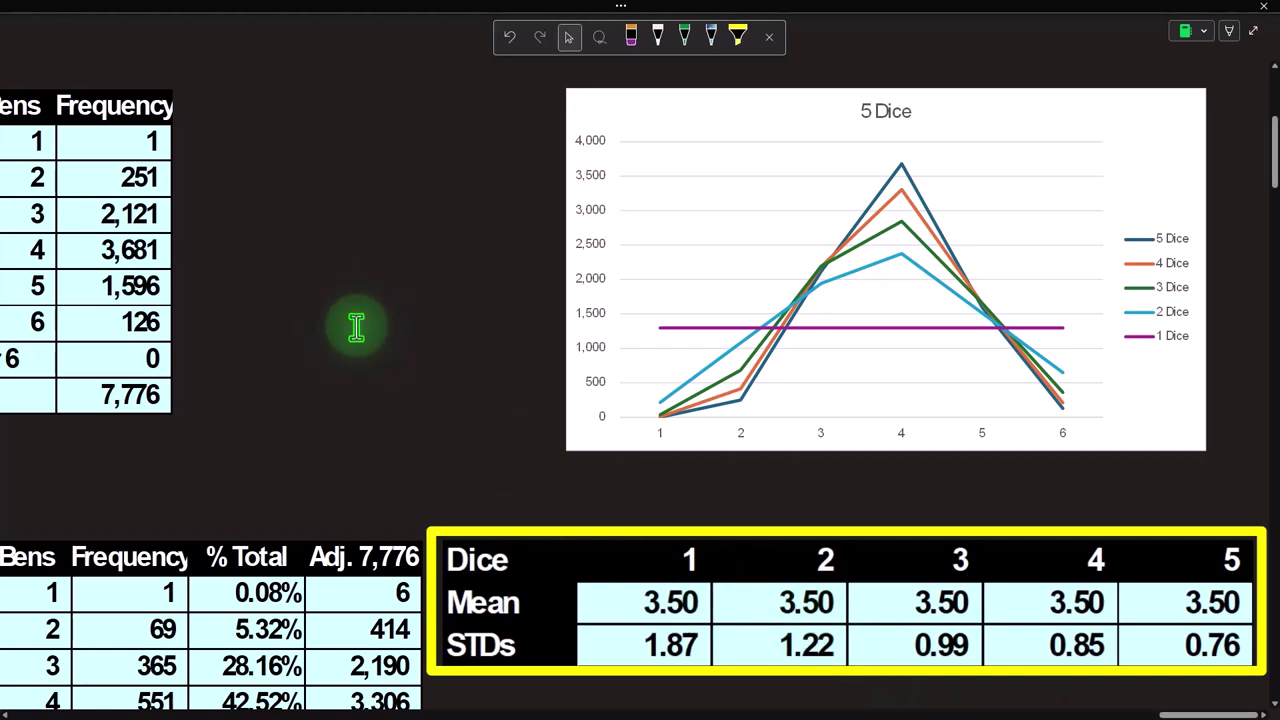